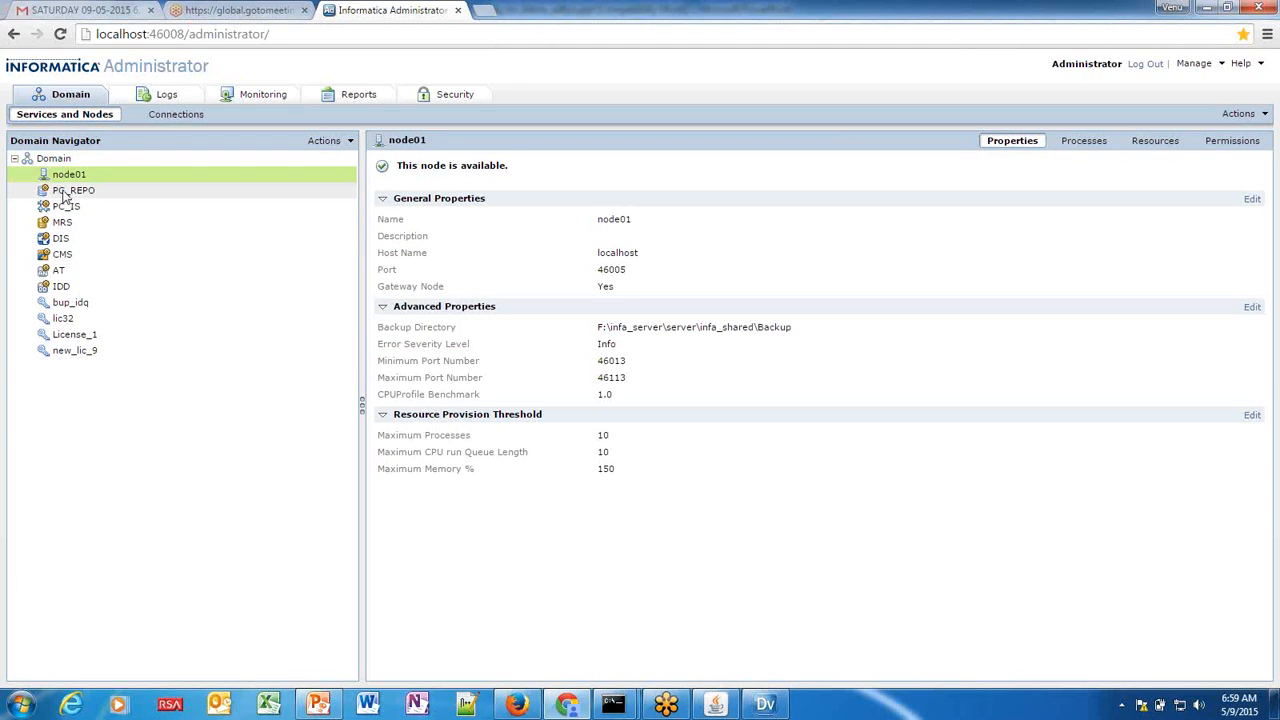
# Check the PC_REPO and PC_IS services (disabled), then view the available MRS service's properties.
pyautogui.click(62, 192)
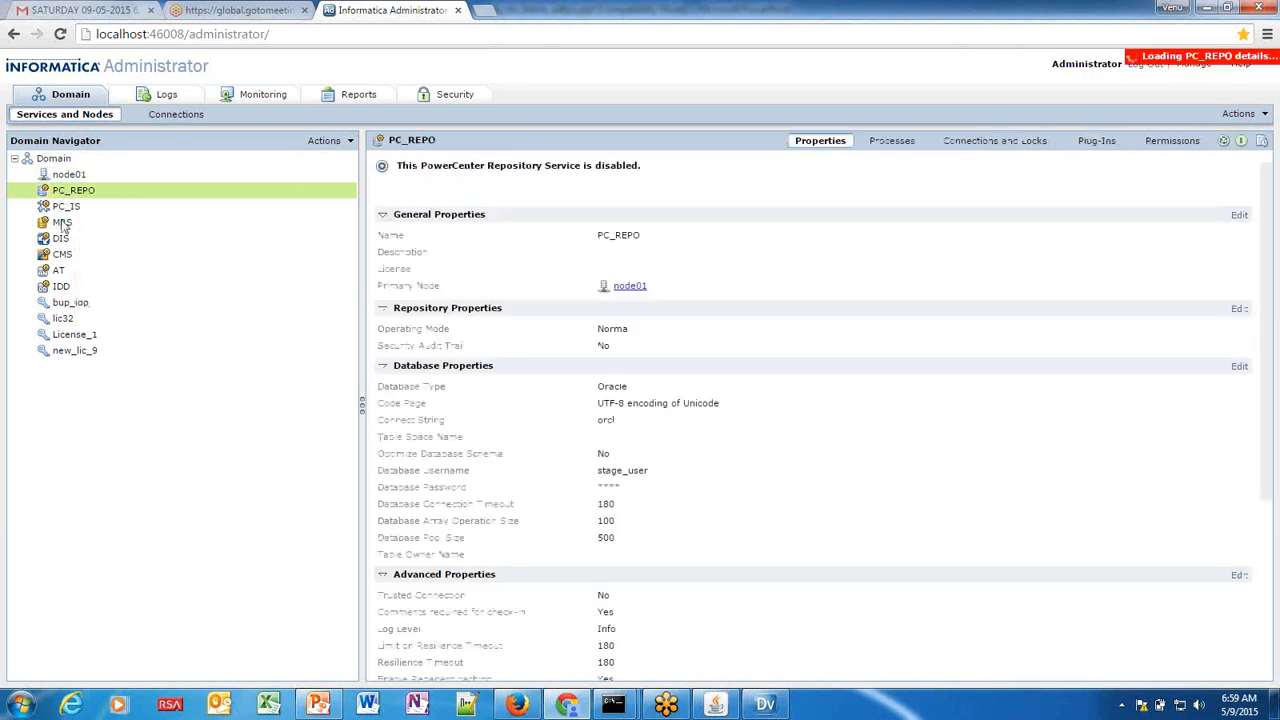
pyautogui.click(64, 207)
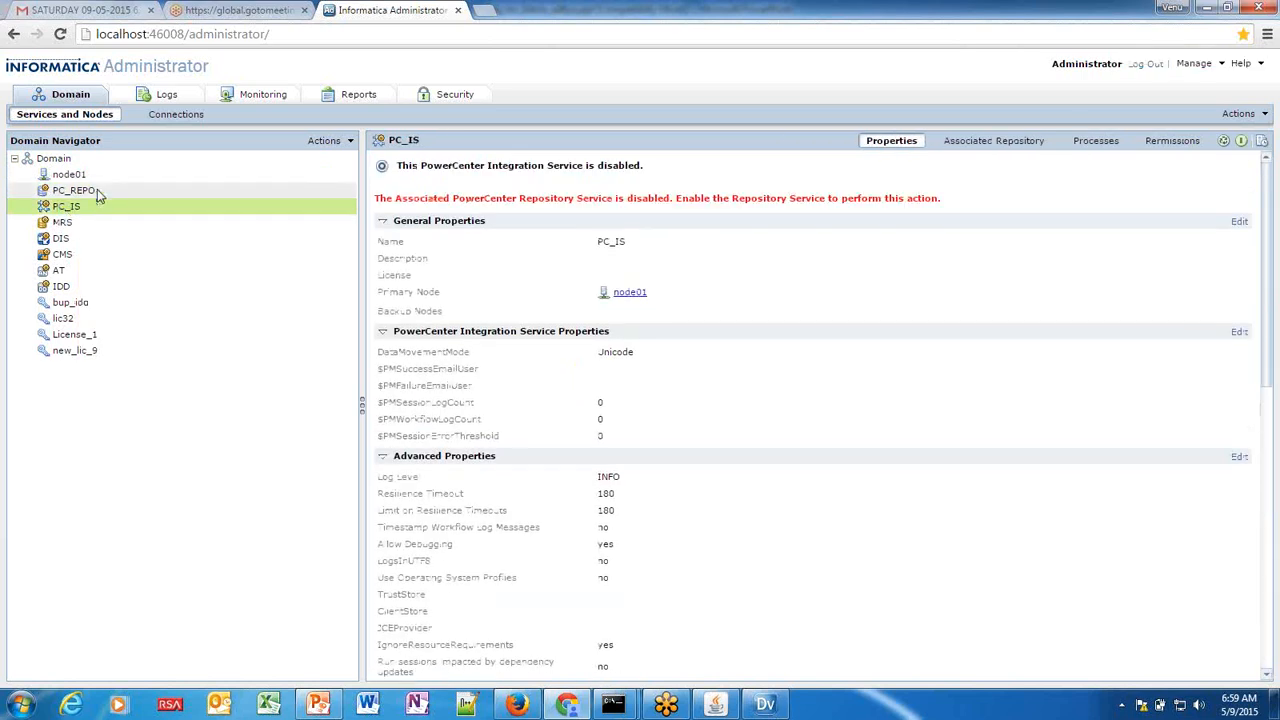
pyautogui.click(56, 224)
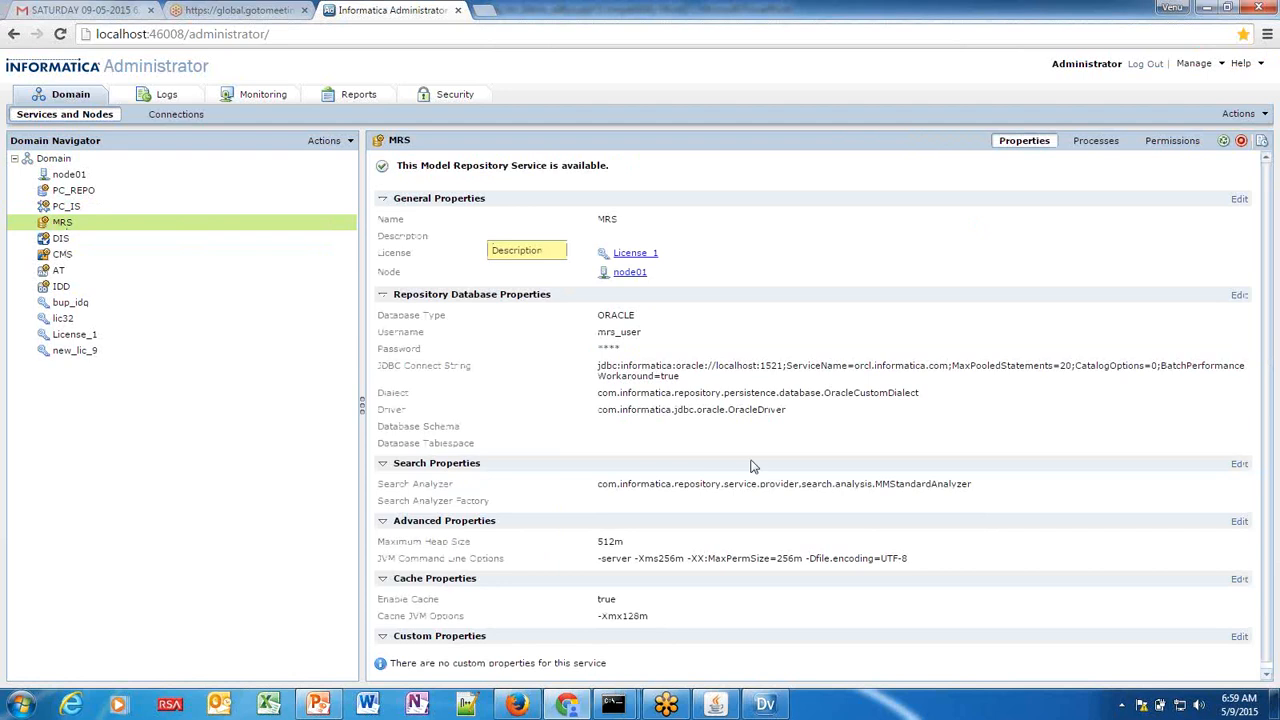
# Connect Developer to the MRS repository, logging in to the domain with the account password.
pyautogui.click(755, 705)
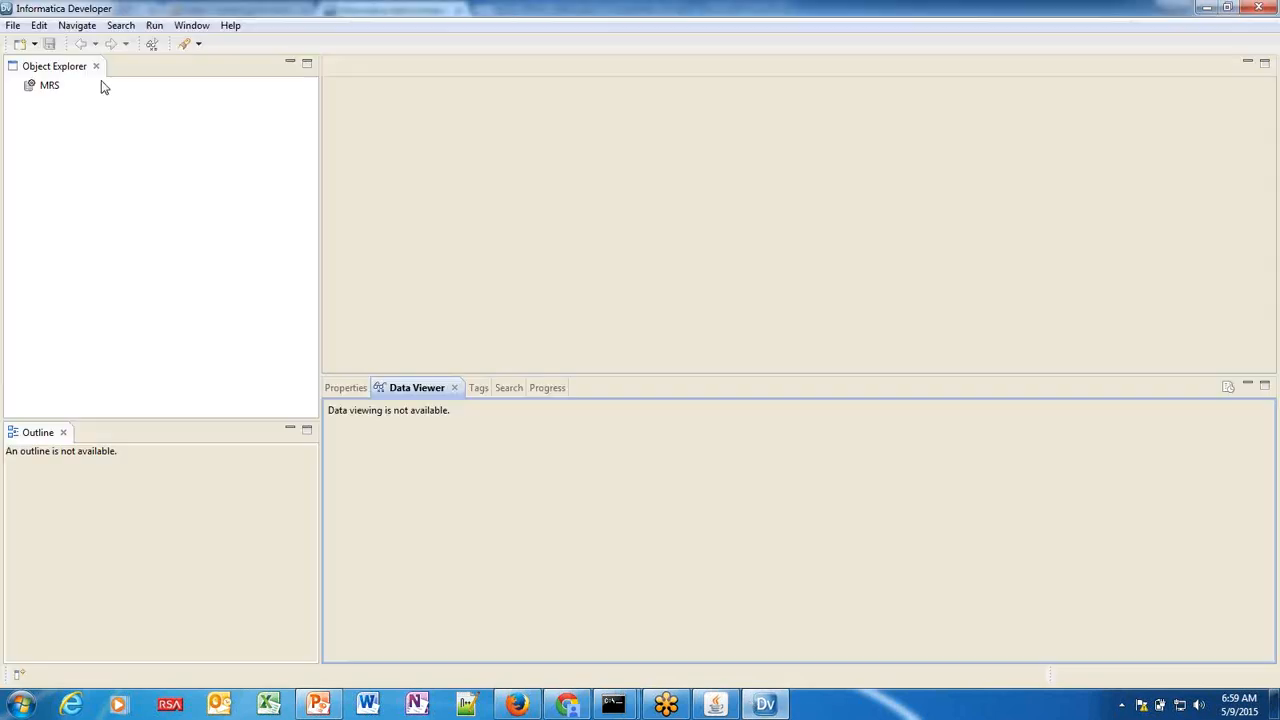
pyautogui.click(50, 87)
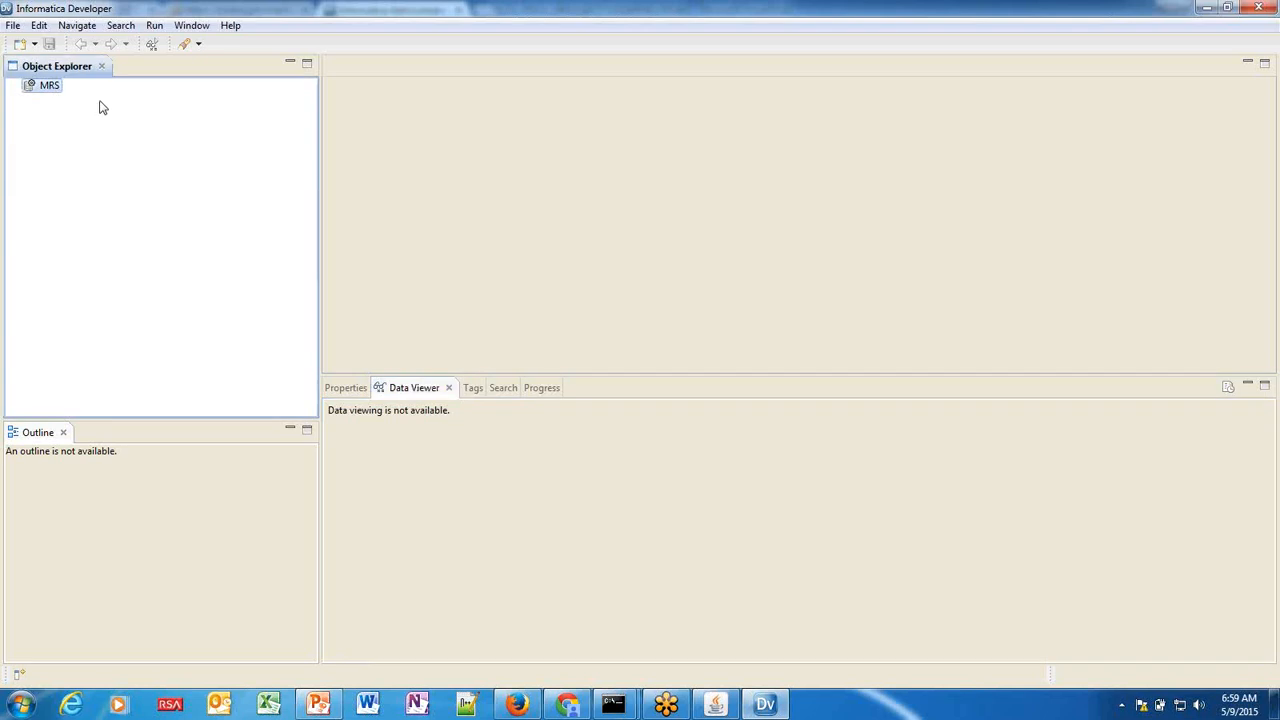
pyautogui.rightClick(52, 89)
pyautogui.click(90, 122)
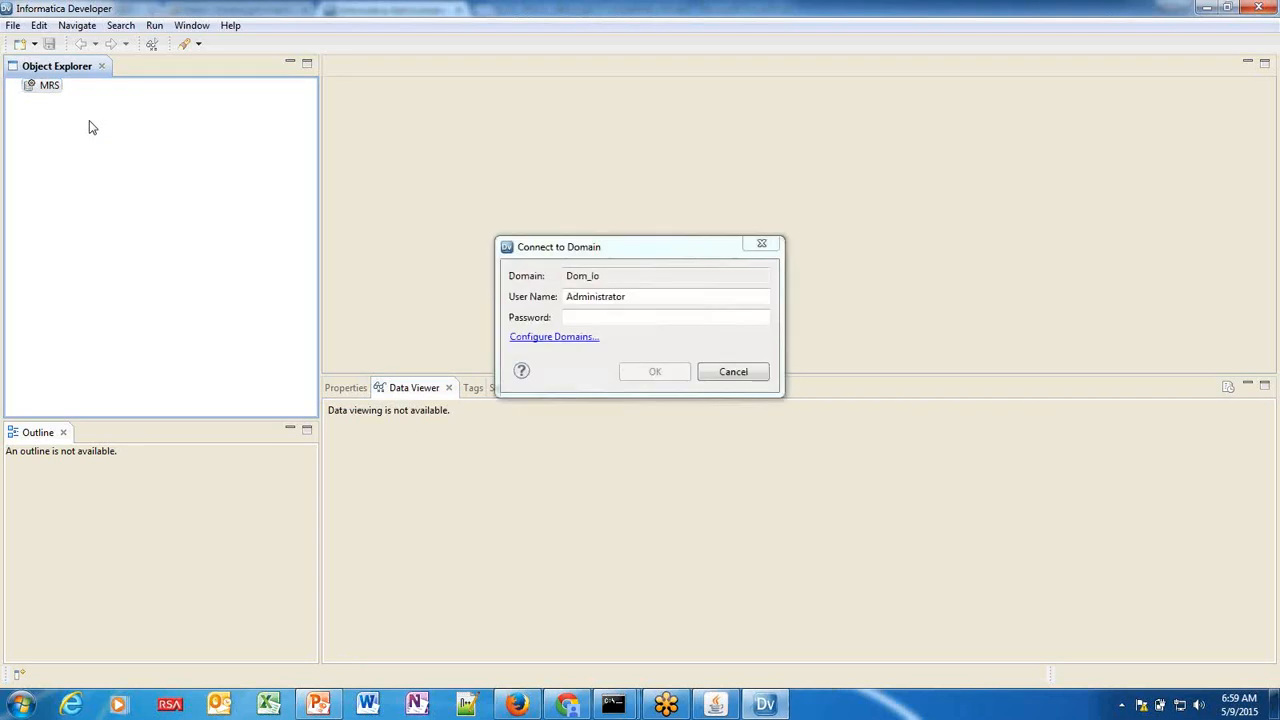
pyautogui.click(595, 306)
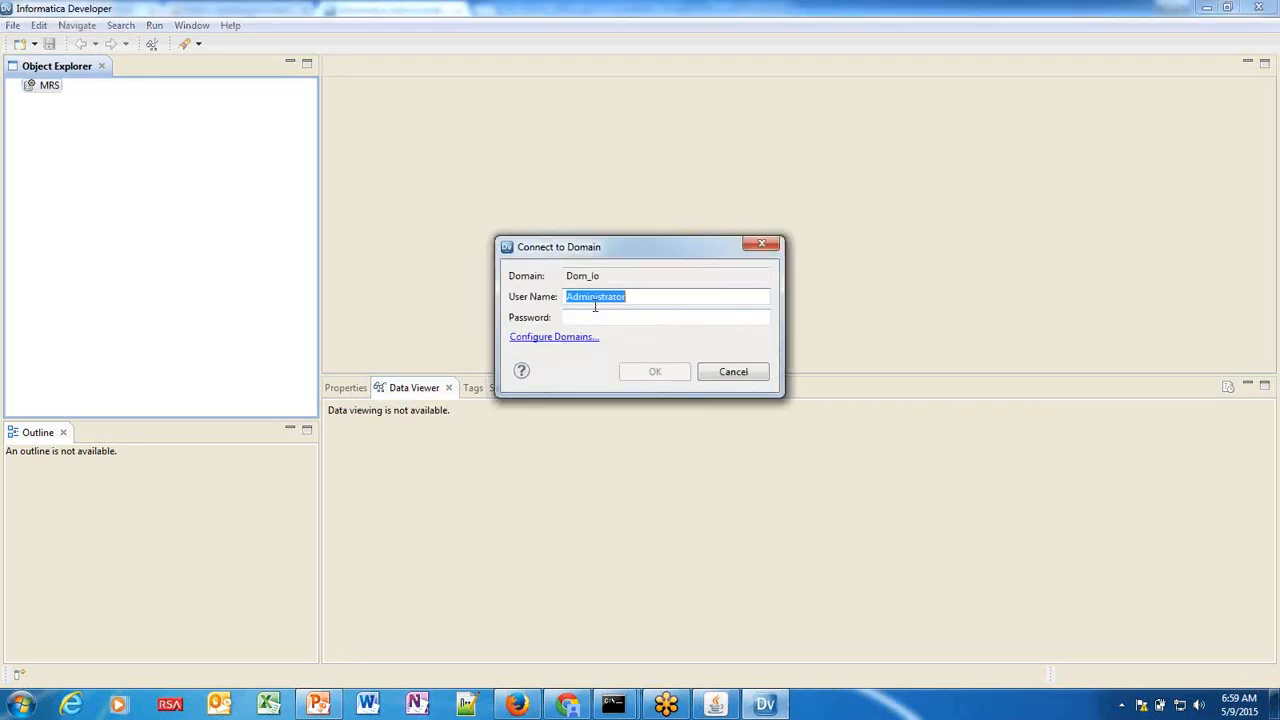
pyautogui.press('Tab')
pyautogui.write('*************')
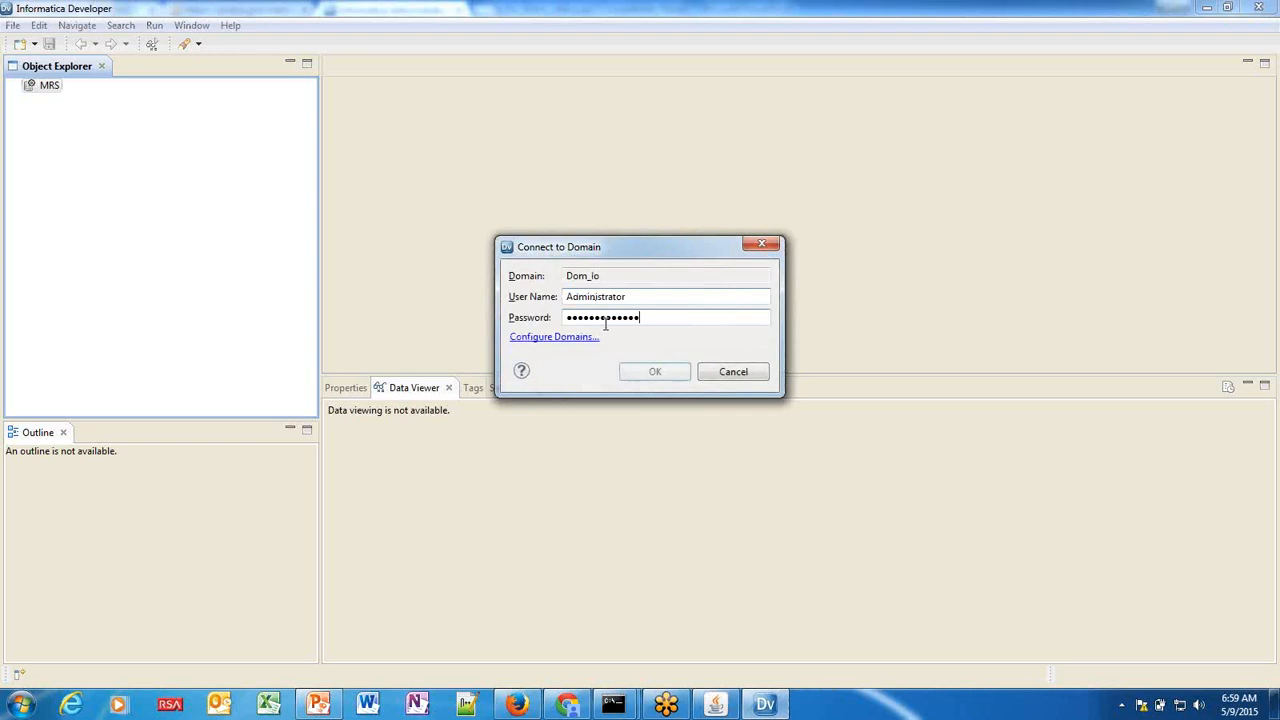
pyautogui.click(648, 375)
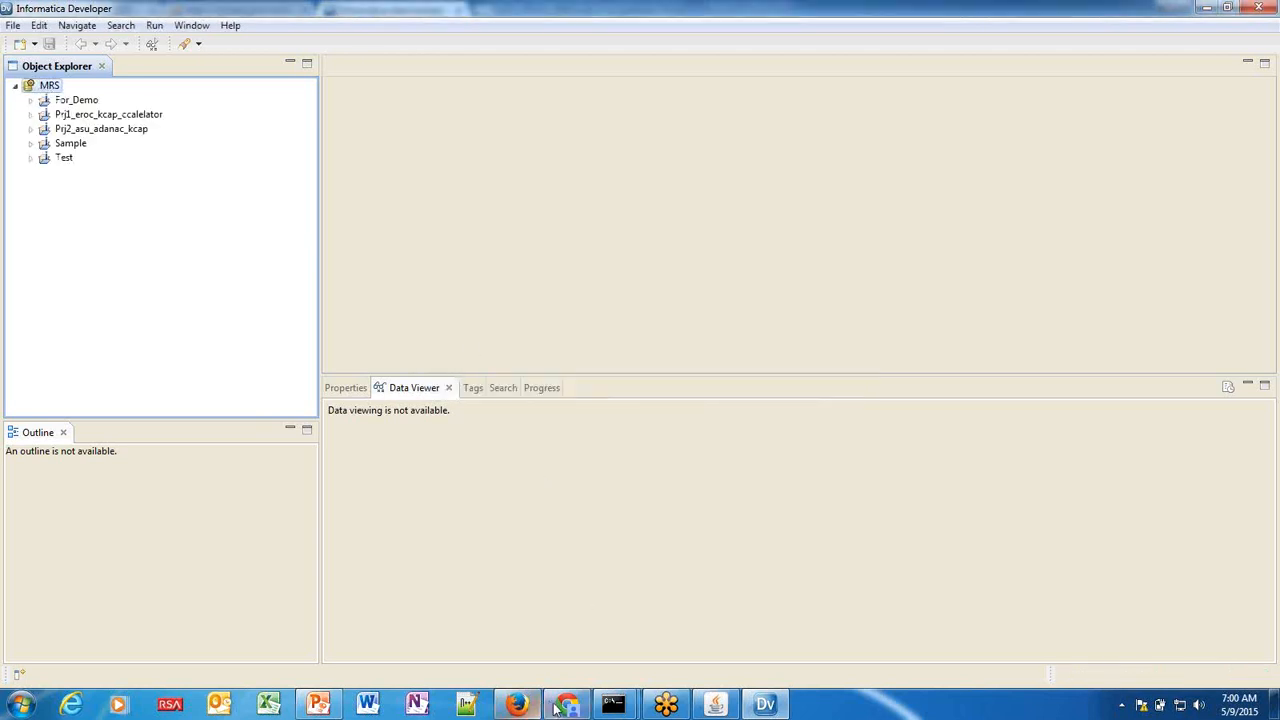
# Expand the For_Demo project and its Address_Validation folder in Object Explorer.
pyautogui.click(517, 703)
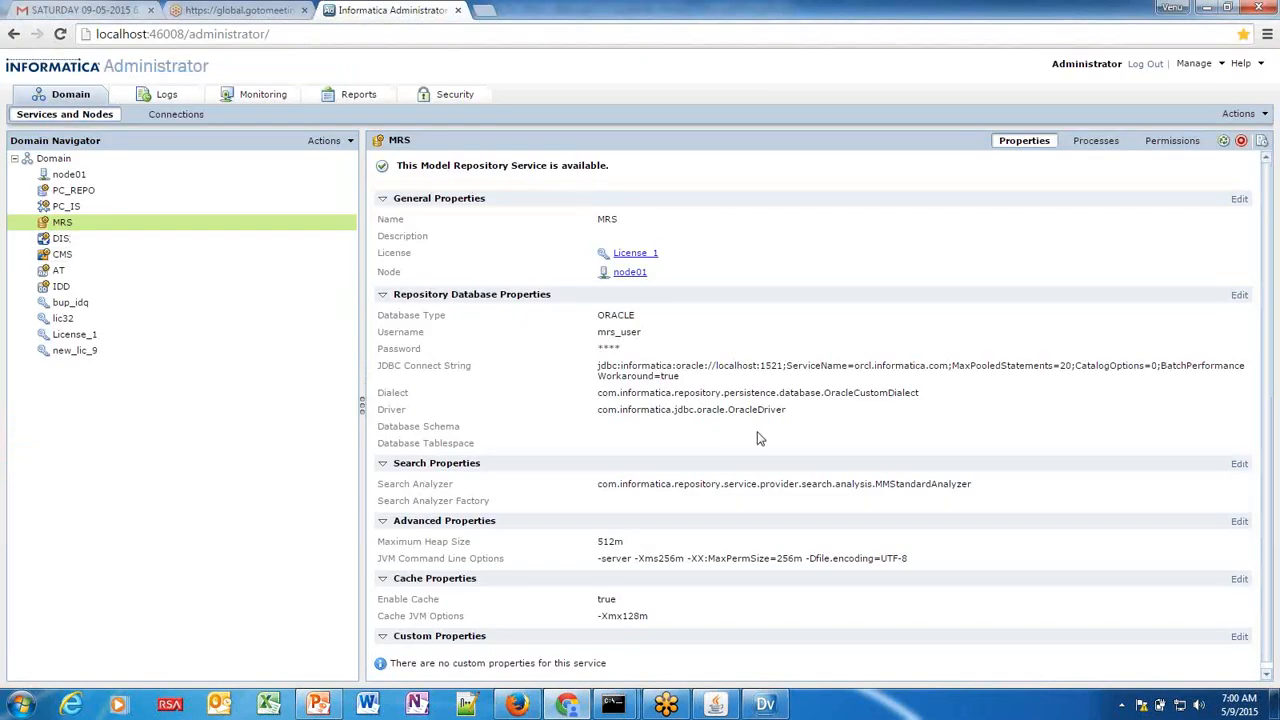
pyautogui.click(765, 704)
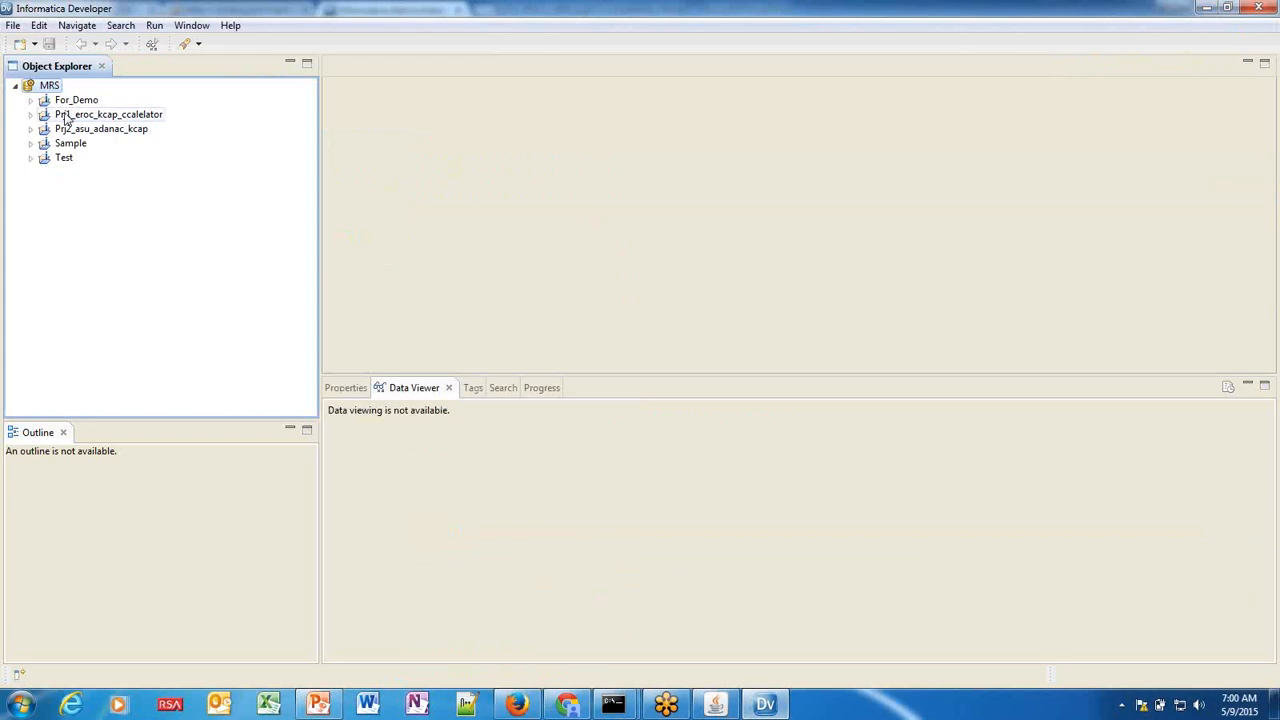
pyautogui.moveTo(65, 167)
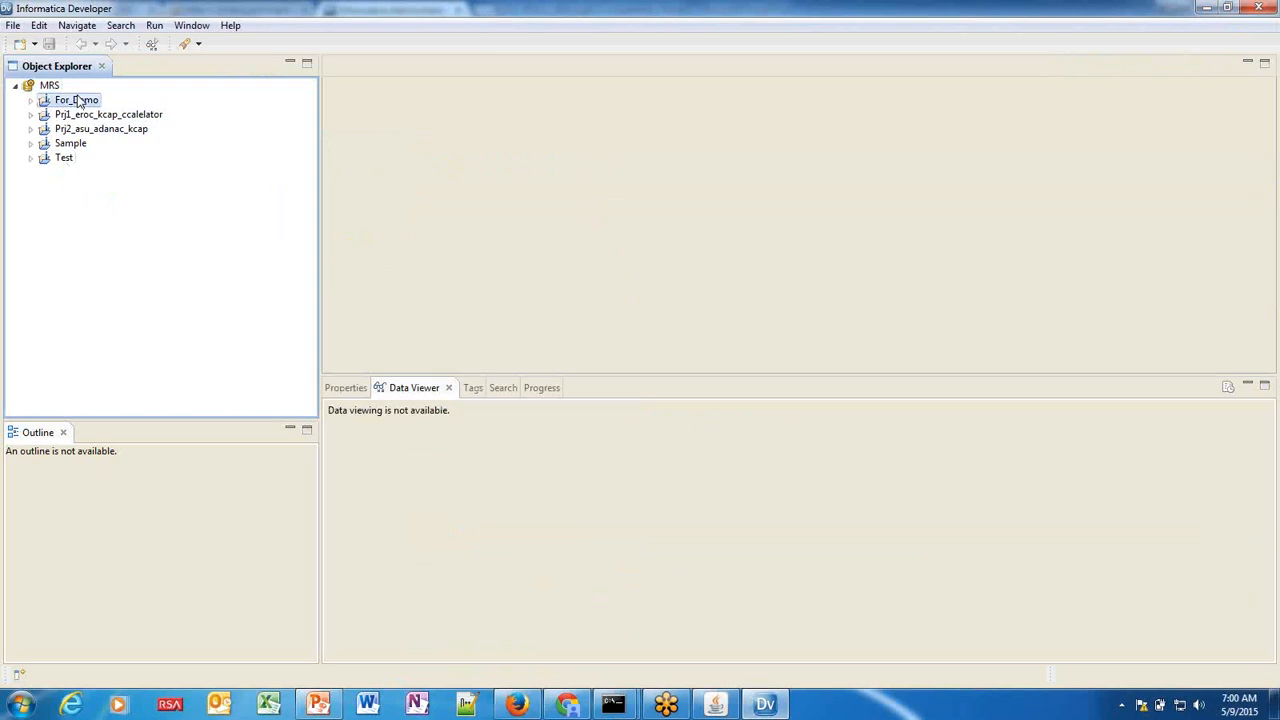
pyautogui.click(30, 100)
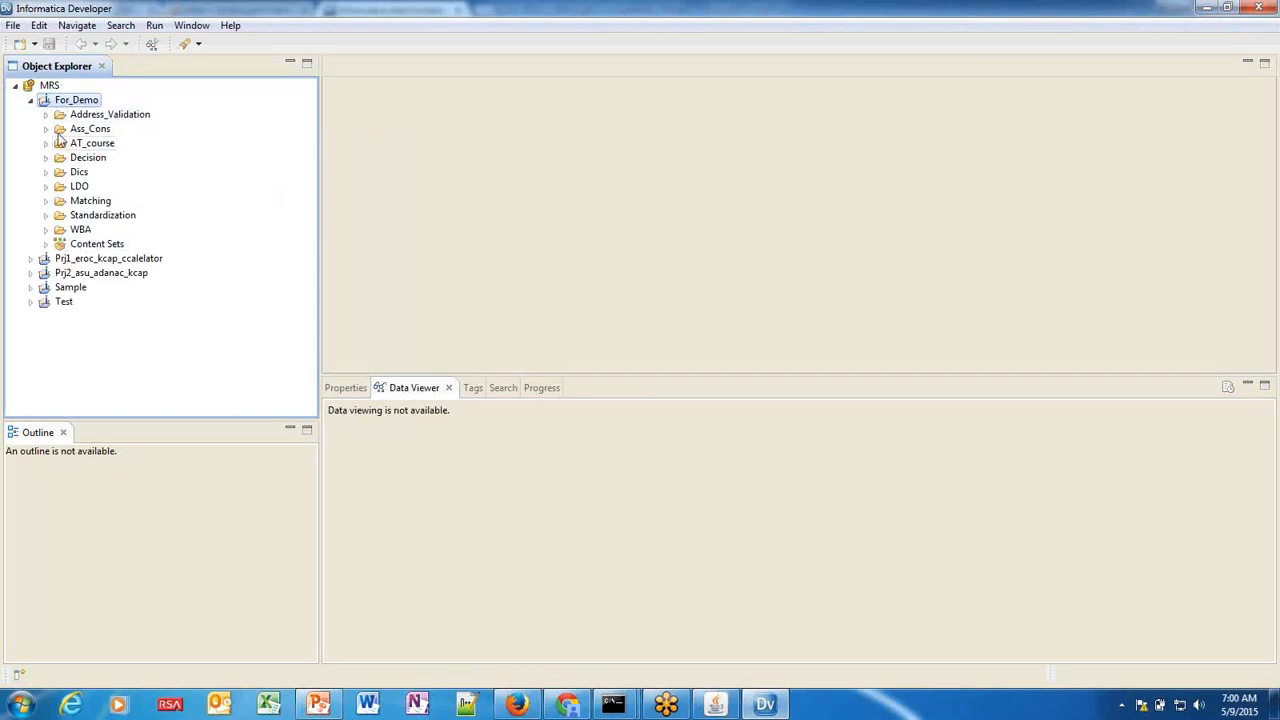
pyautogui.click(45, 115)
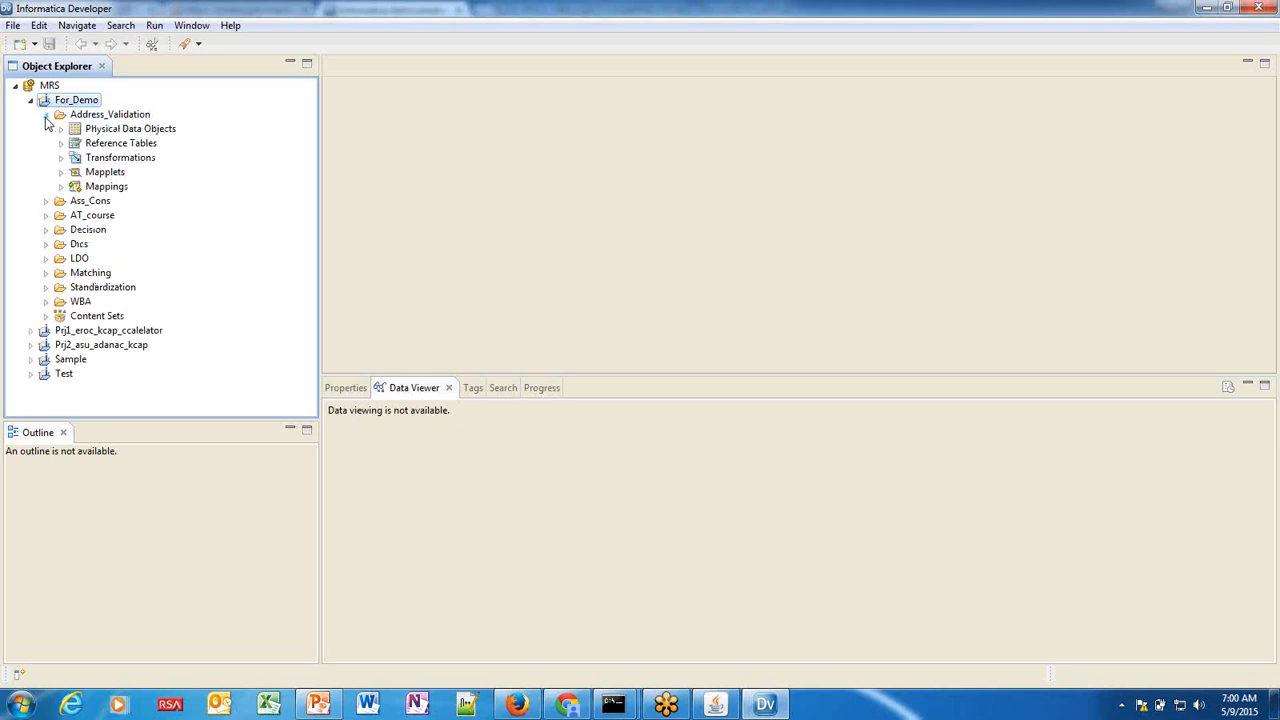
# Expand the Mapplets and Mappings folders and bring up actions for dqm_03a_ParseAddress.
pyautogui.click(100, 131)
pyautogui.click(121, 144)
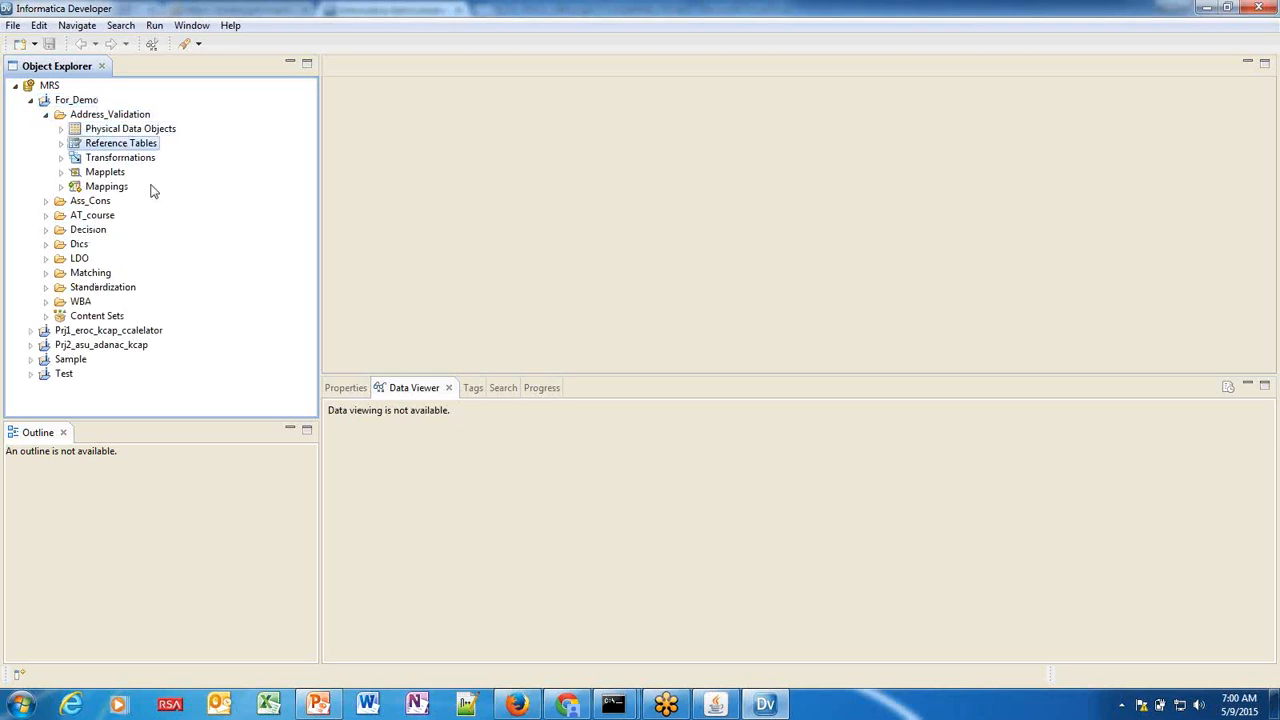
pyautogui.click(60, 172)
pyautogui.click(60, 201)
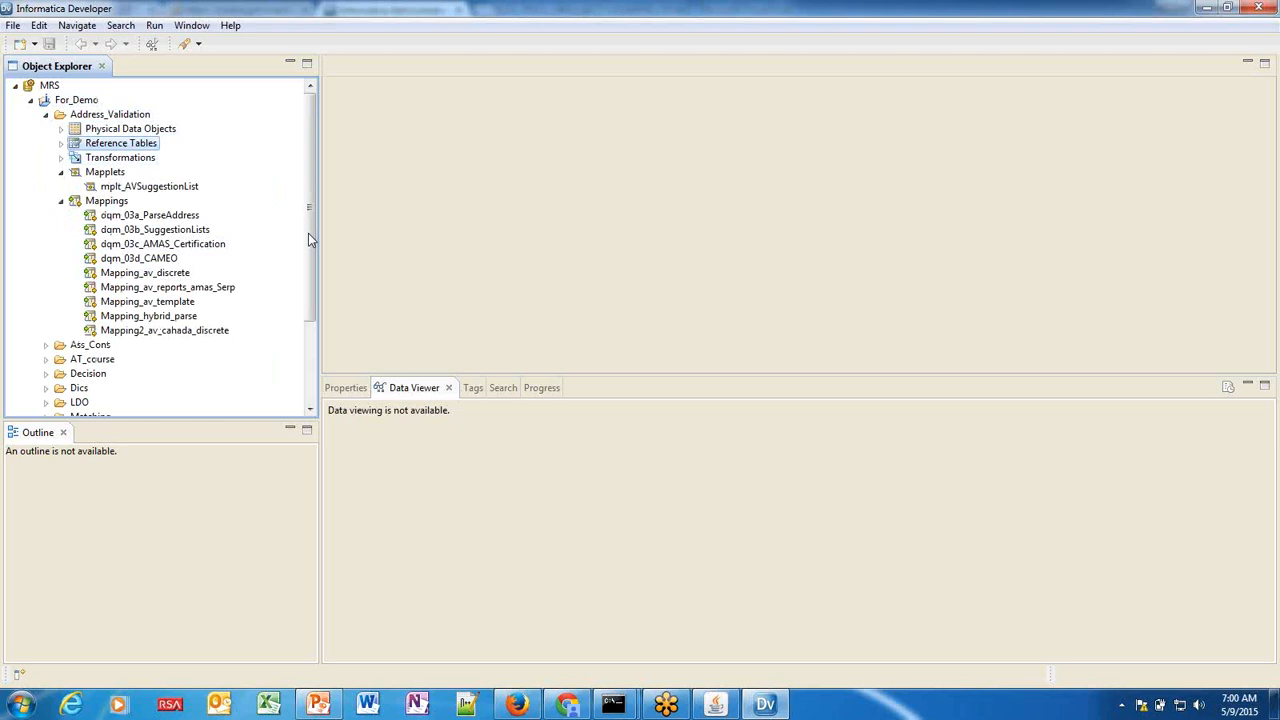
pyautogui.click(160, 215)
pyautogui.rightClick(170, 216)
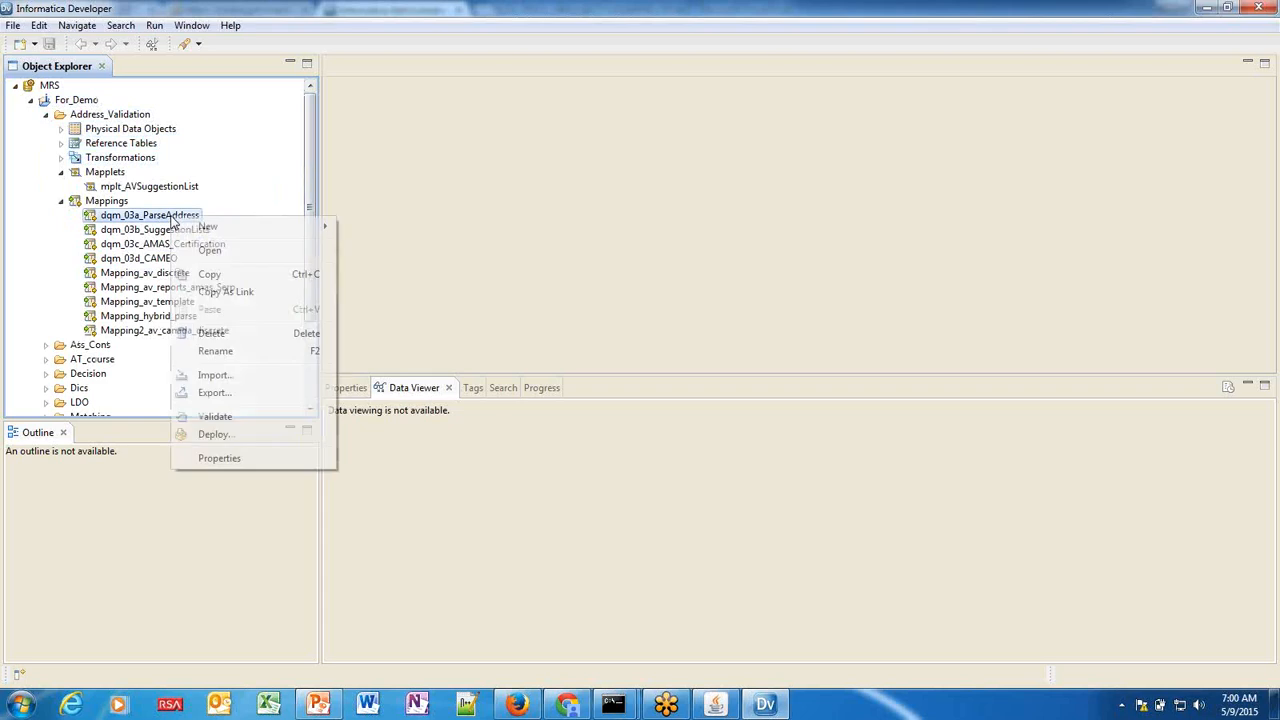
# Open the dqm_03a_ParseAddress mapping and arrange all its objects as icons.
pyautogui.click(212, 251)
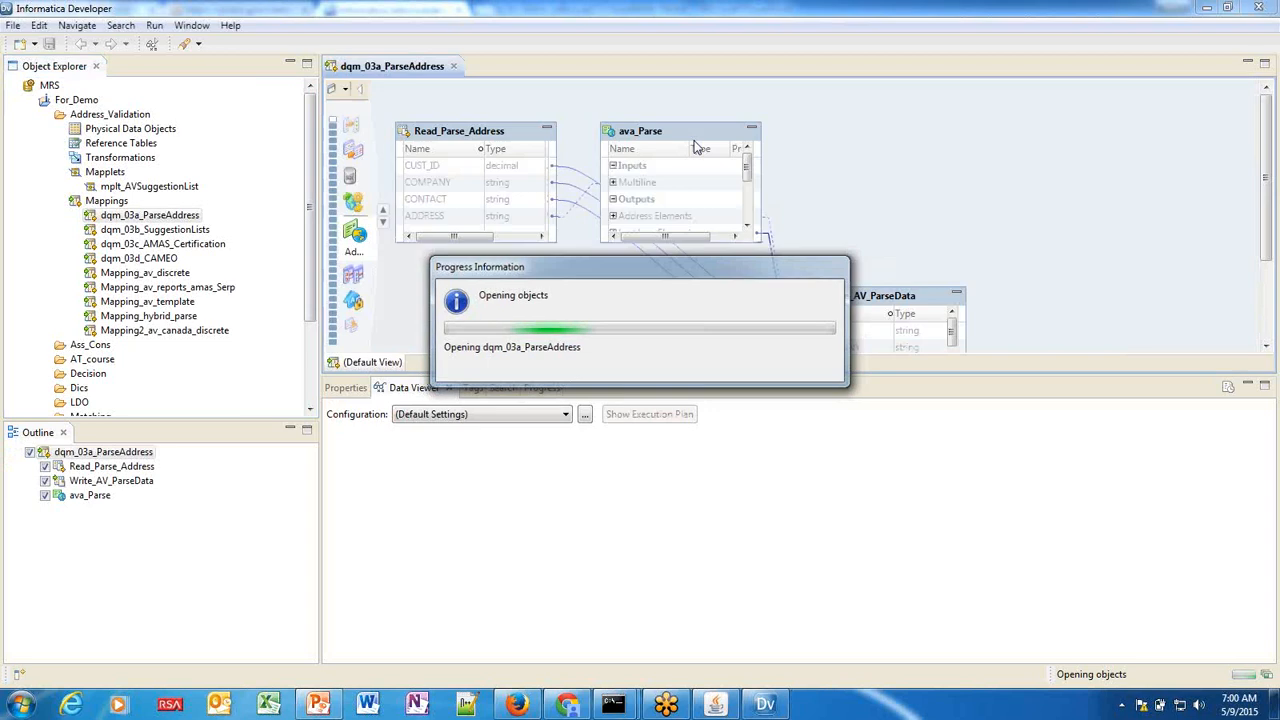
pyautogui.rightClick(906, 139)
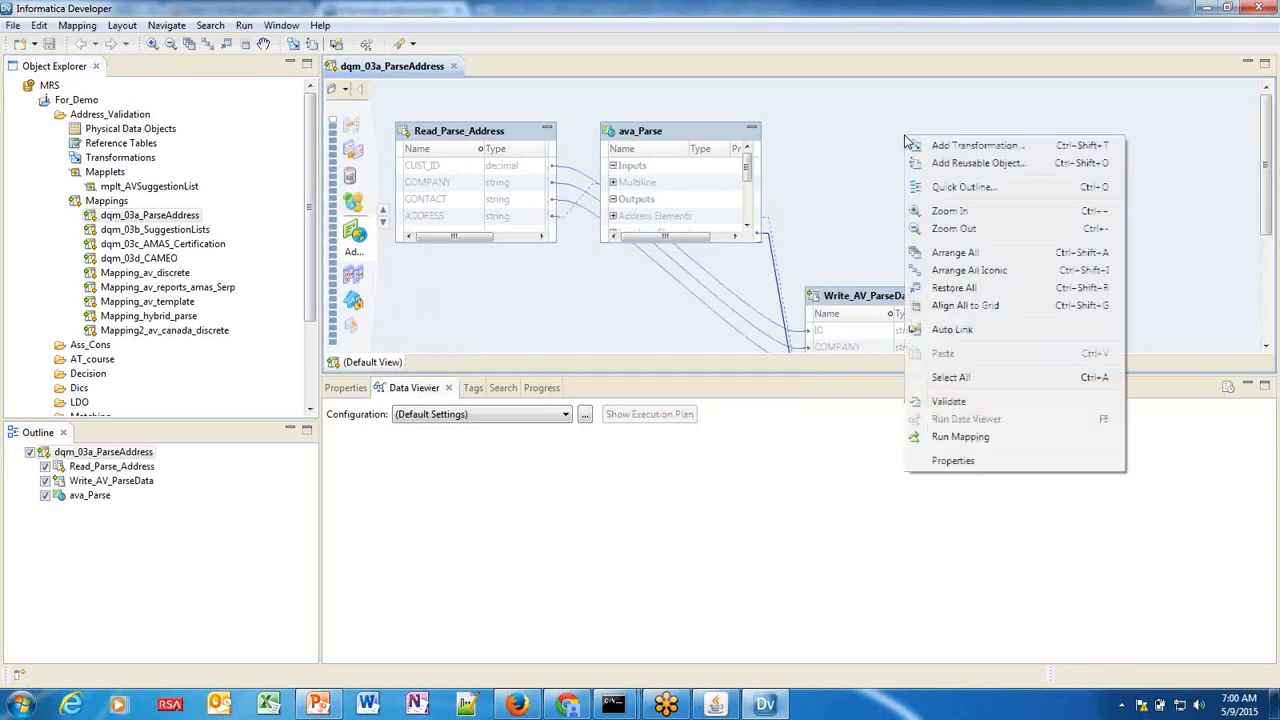
pyautogui.click(955, 271)
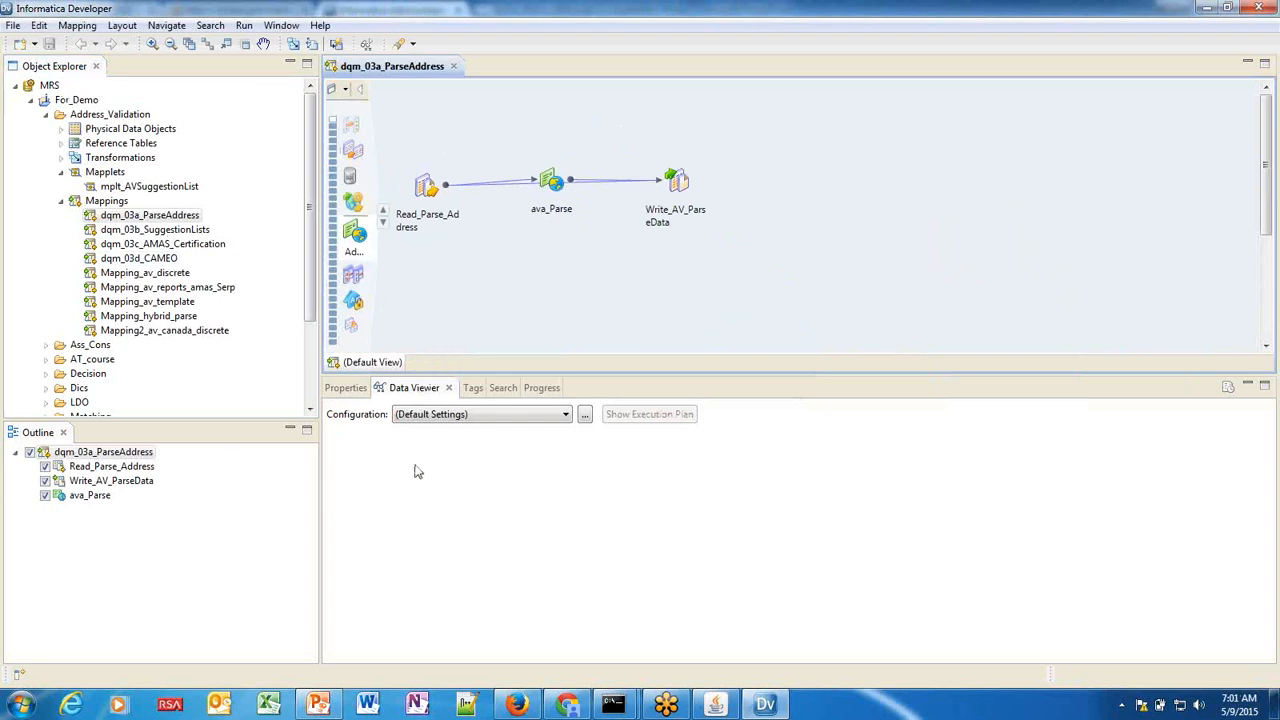
# Preview the ava_Parse and Read_Parse_Address columns in the Data Viewer.
pyautogui.click(556, 193)
pyautogui.rightClick(556, 189)
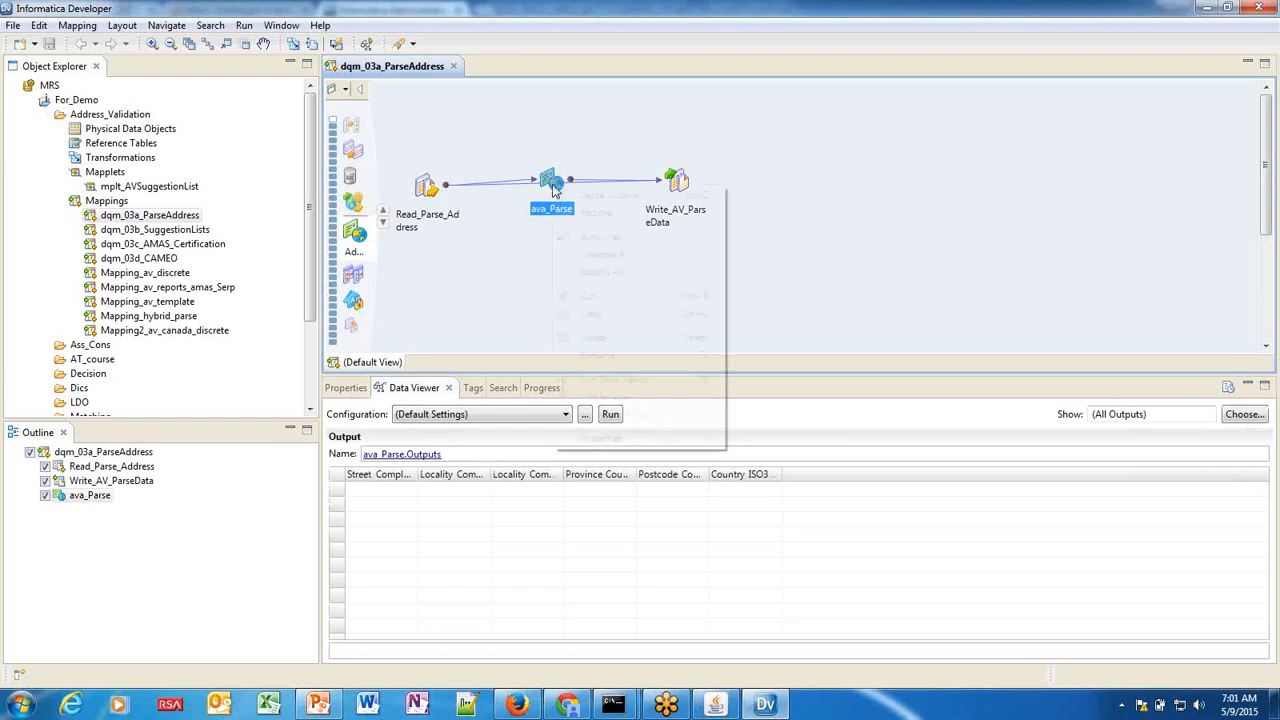
pyautogui.click(436, 195)
pyautogui.click(436, 195)
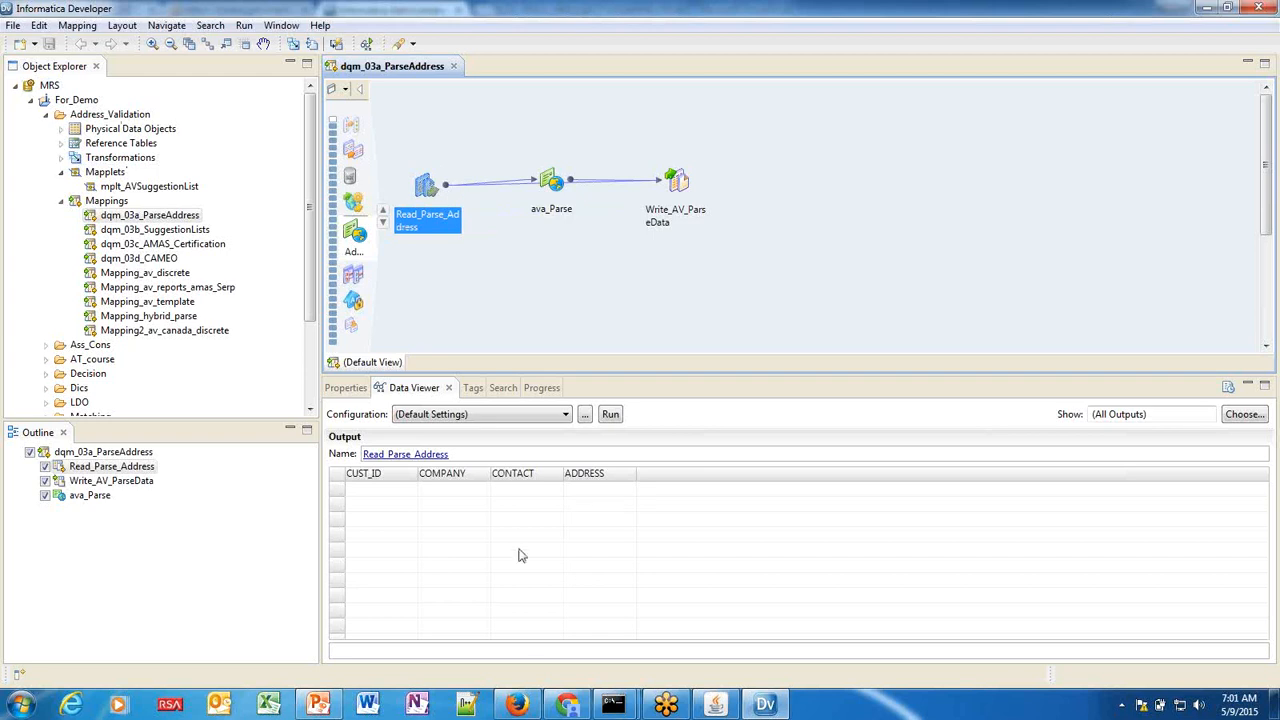
# Select the disabled DIS service in Administrator and start enabling it.
pyautogui.click(567, 705)
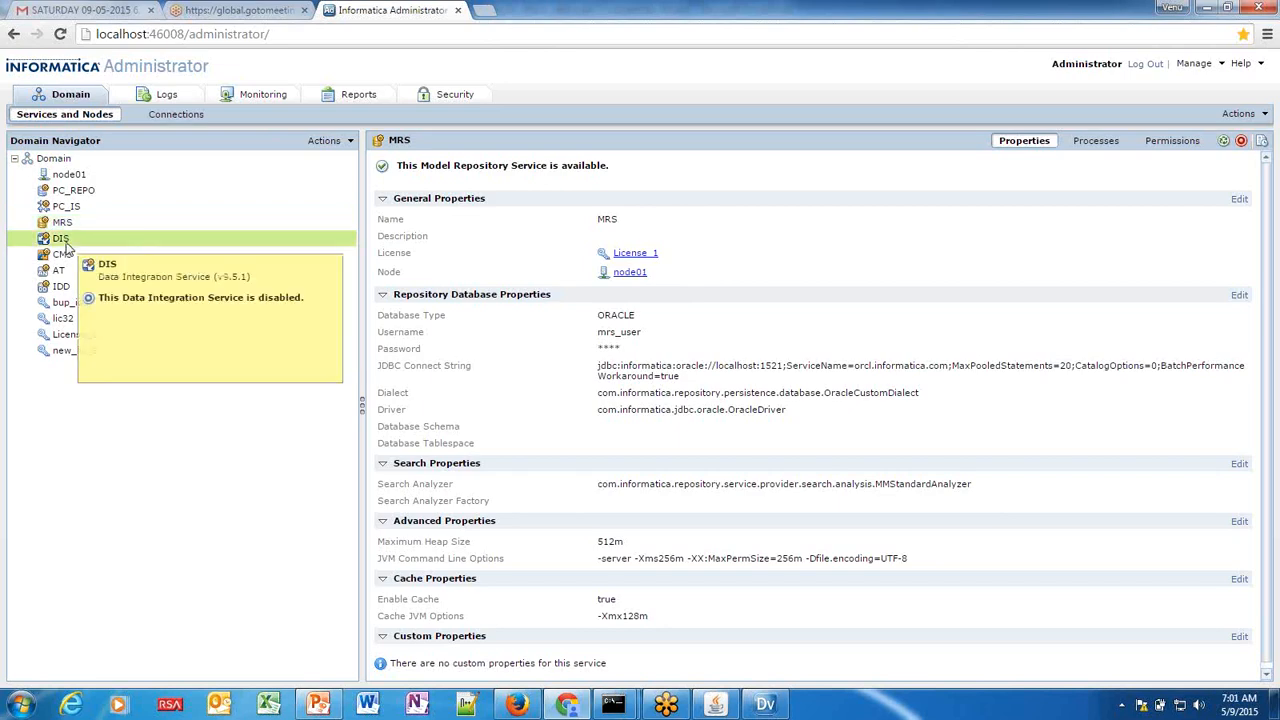
pyautogui.click(62, 240)
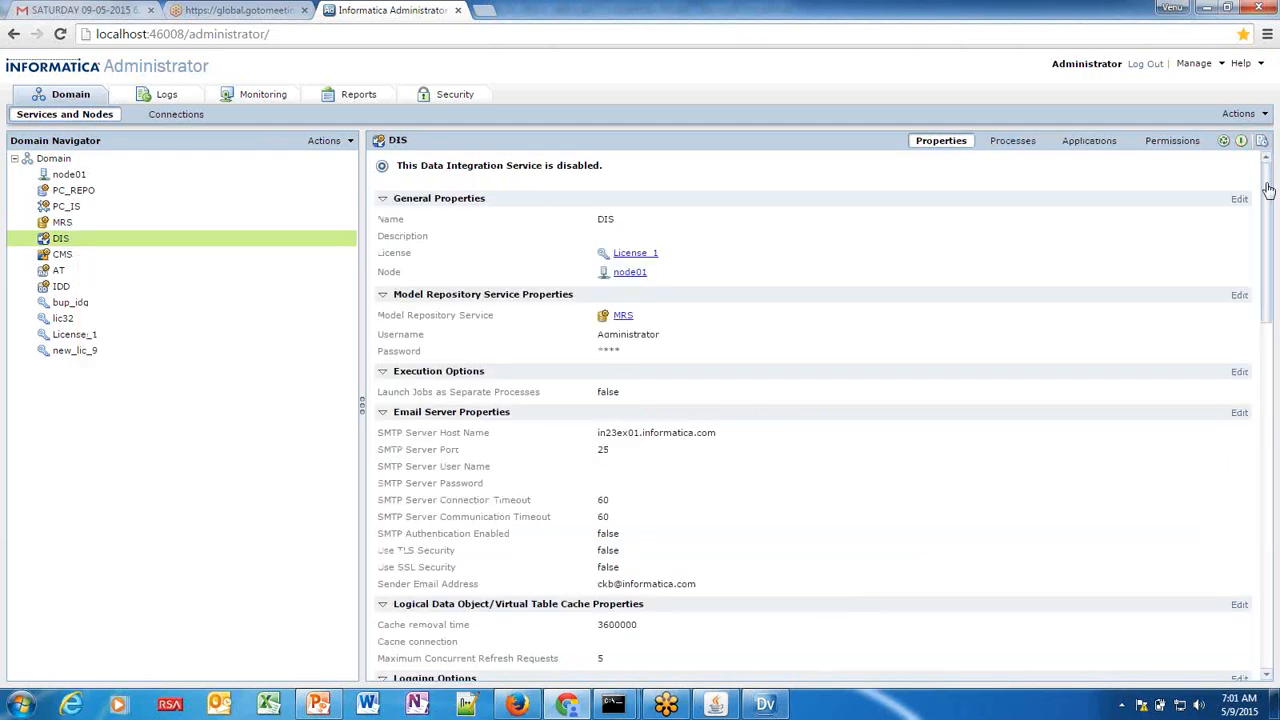
pyautogui.click(1240, 141)
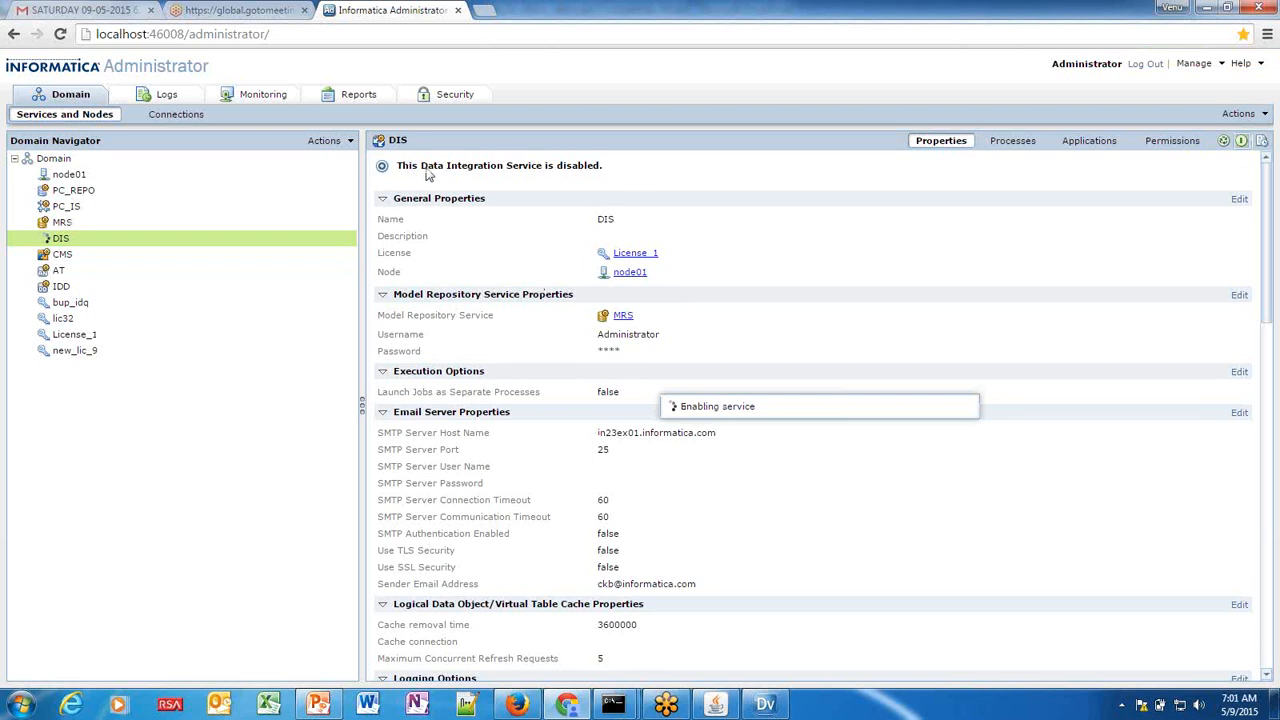
pyautogui.click(781, 706)
# Set DIS under domain Dom_lo as the default Data Integration Service in Preferences.
pyautogui.click(499, 163)
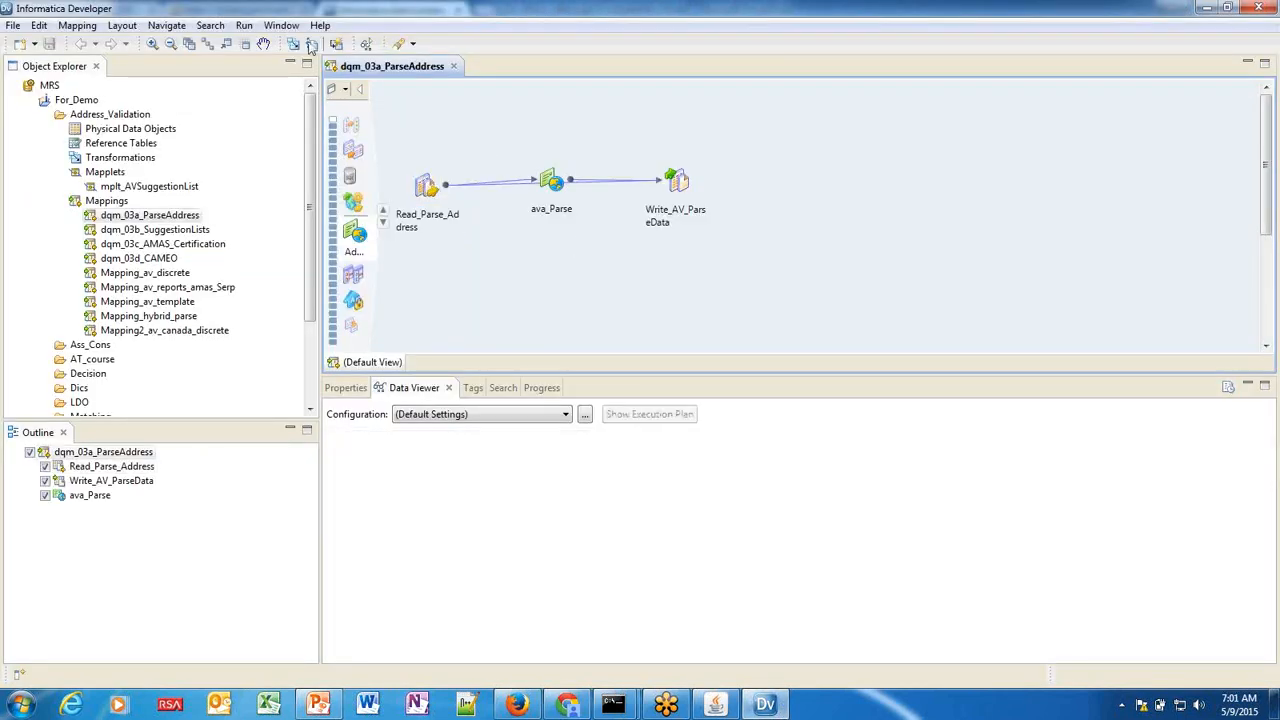
pyautogui.click(282, 25)
pyautogui.click(330, 156)
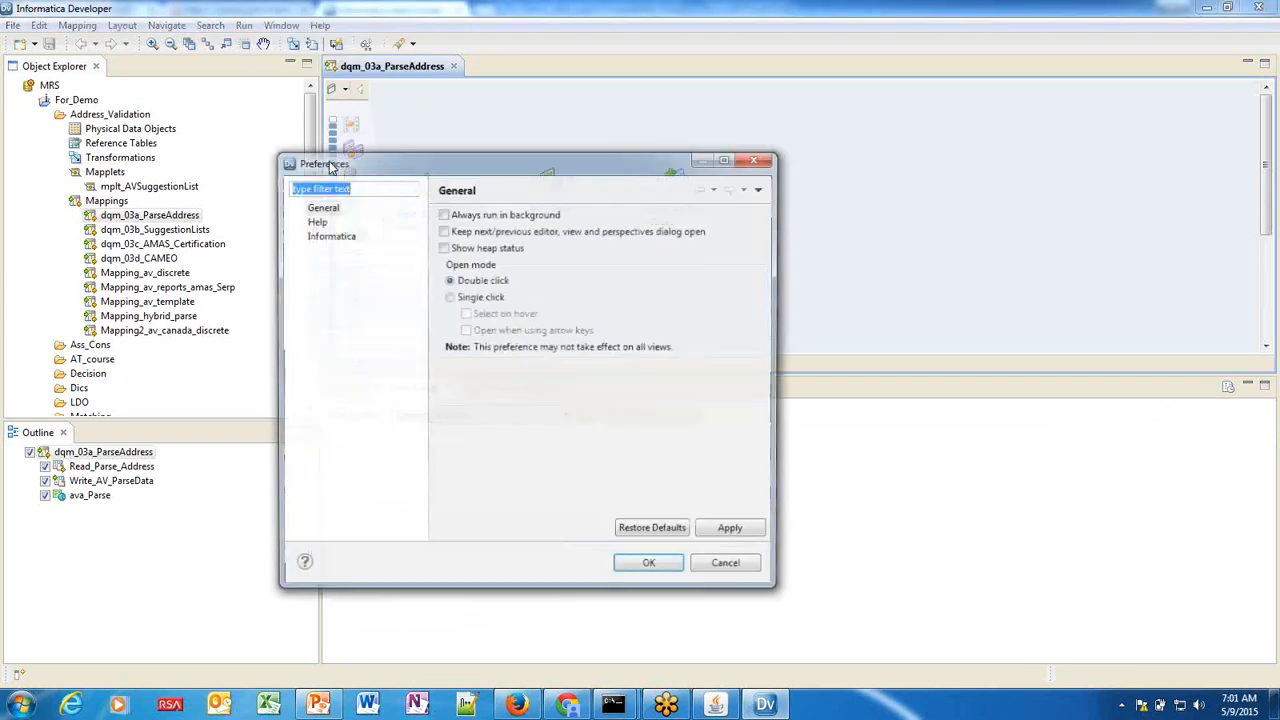
pyautogui.click(296, 235)
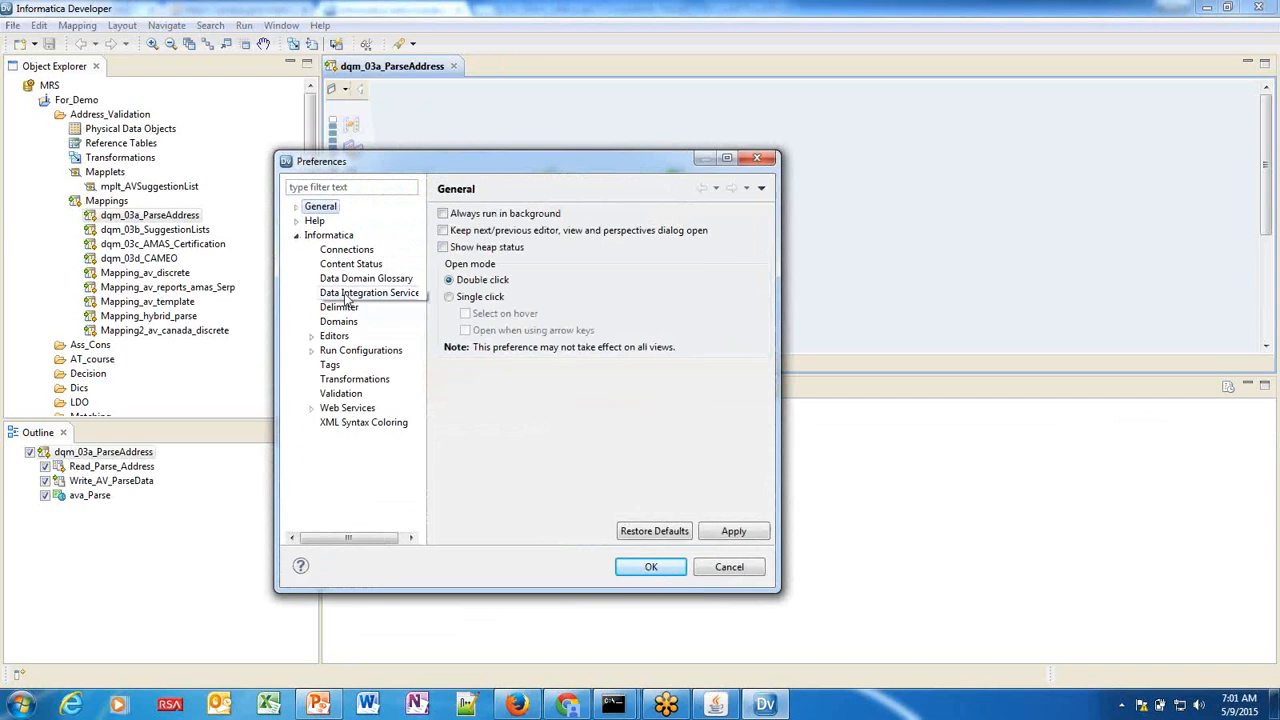
pyautogui.click(383, 293)
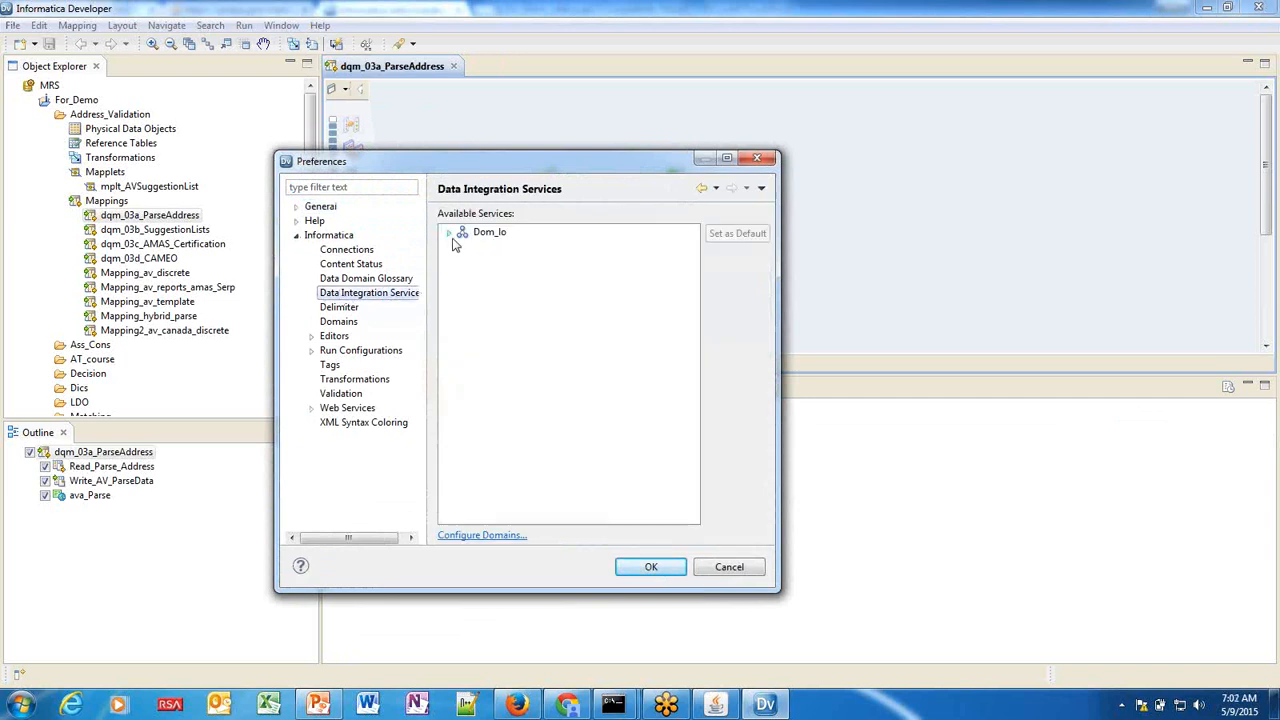
pyautogui.click(449, 233)
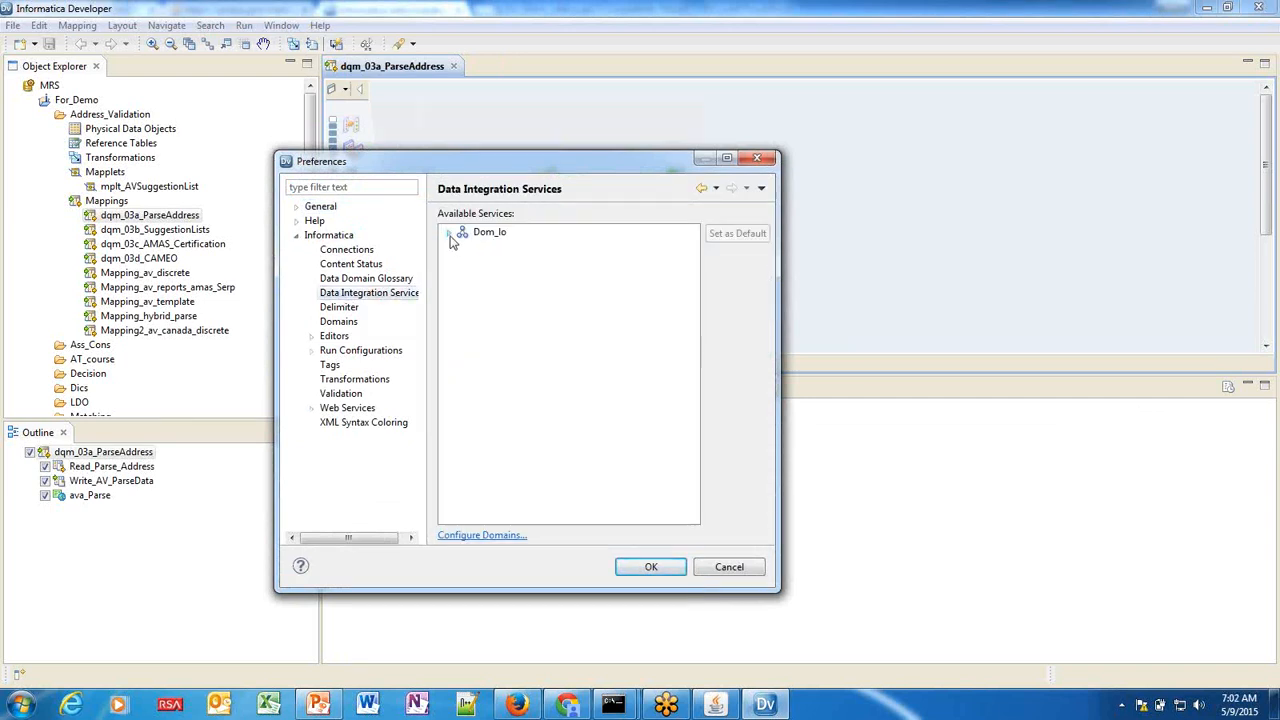
pyautogui.click(505, 247)
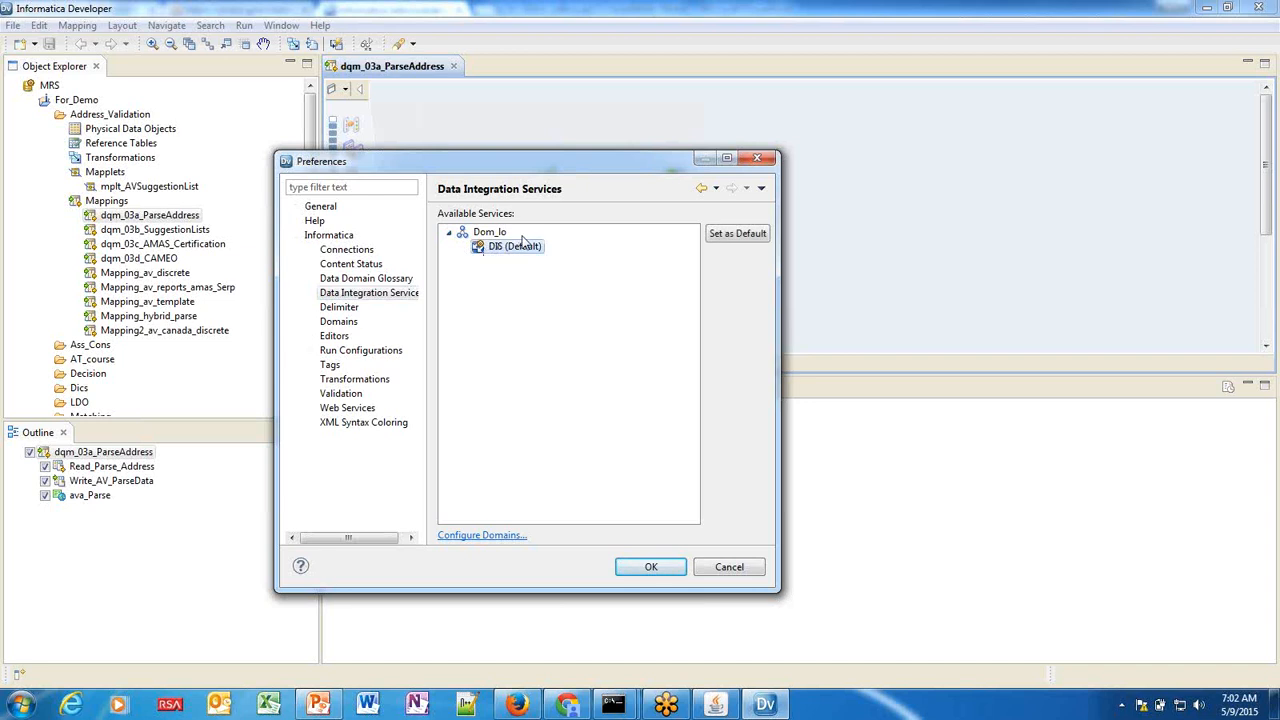
pyautogui.click(655, 569)
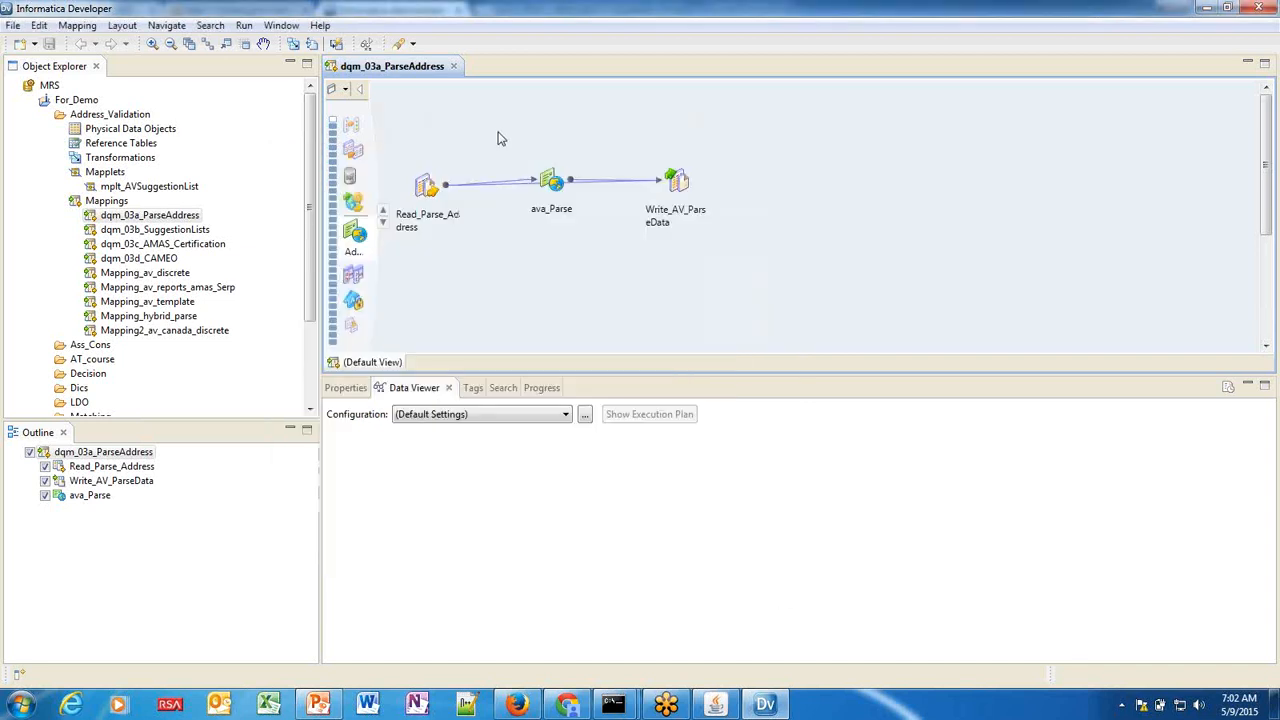
# Look over the mapping's Run options without running it, then switch to Administrator.
pyautogui.rightClick(500, 138)
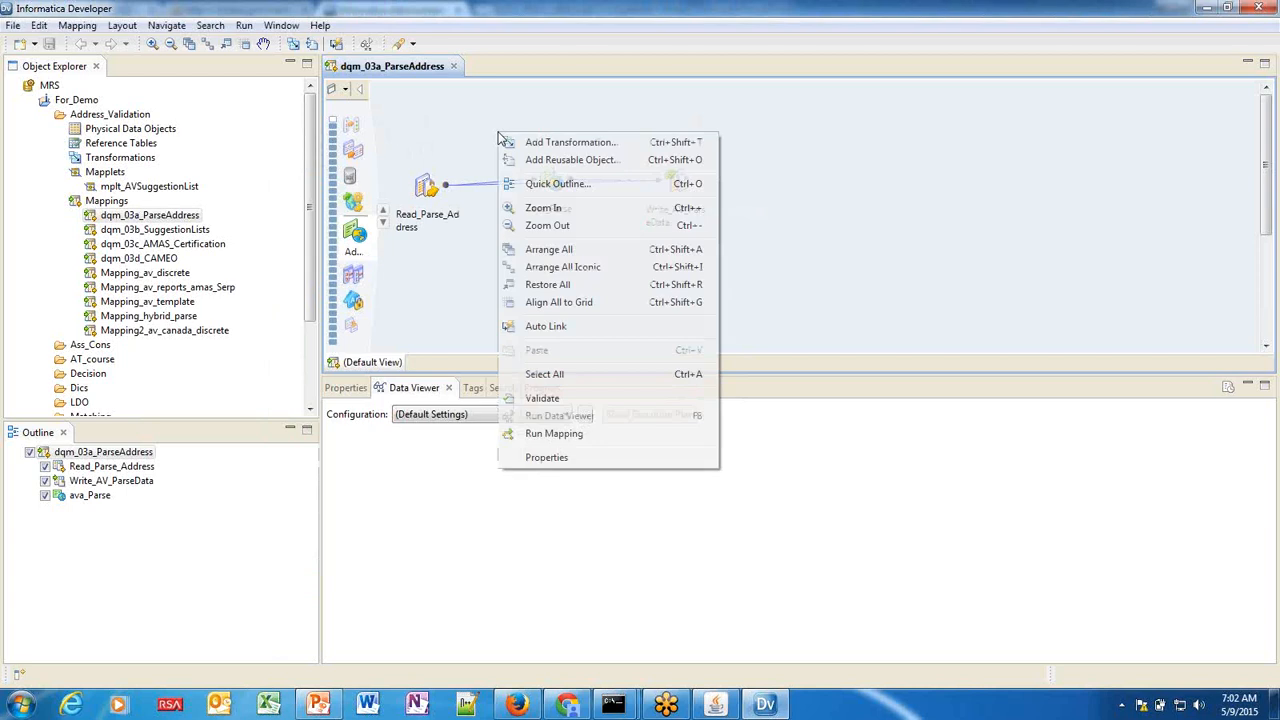
pyautogui.click(243, 27)
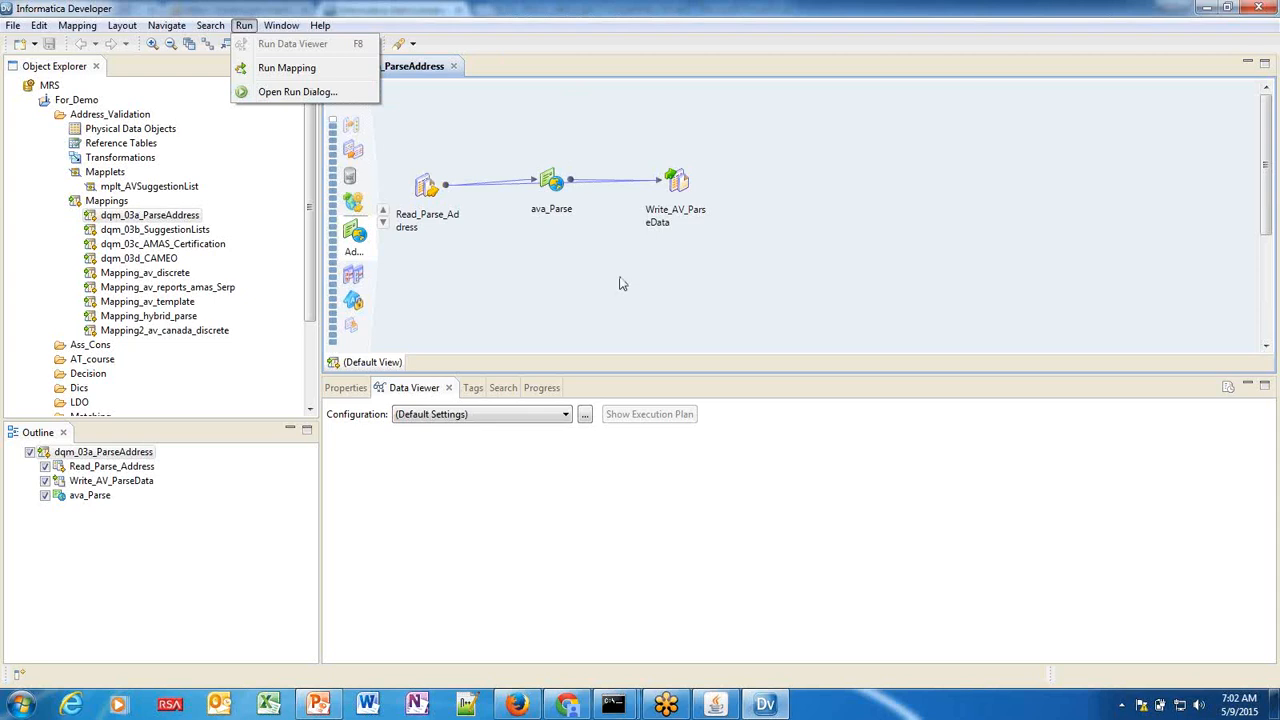
pyautogui.click(567, 705)
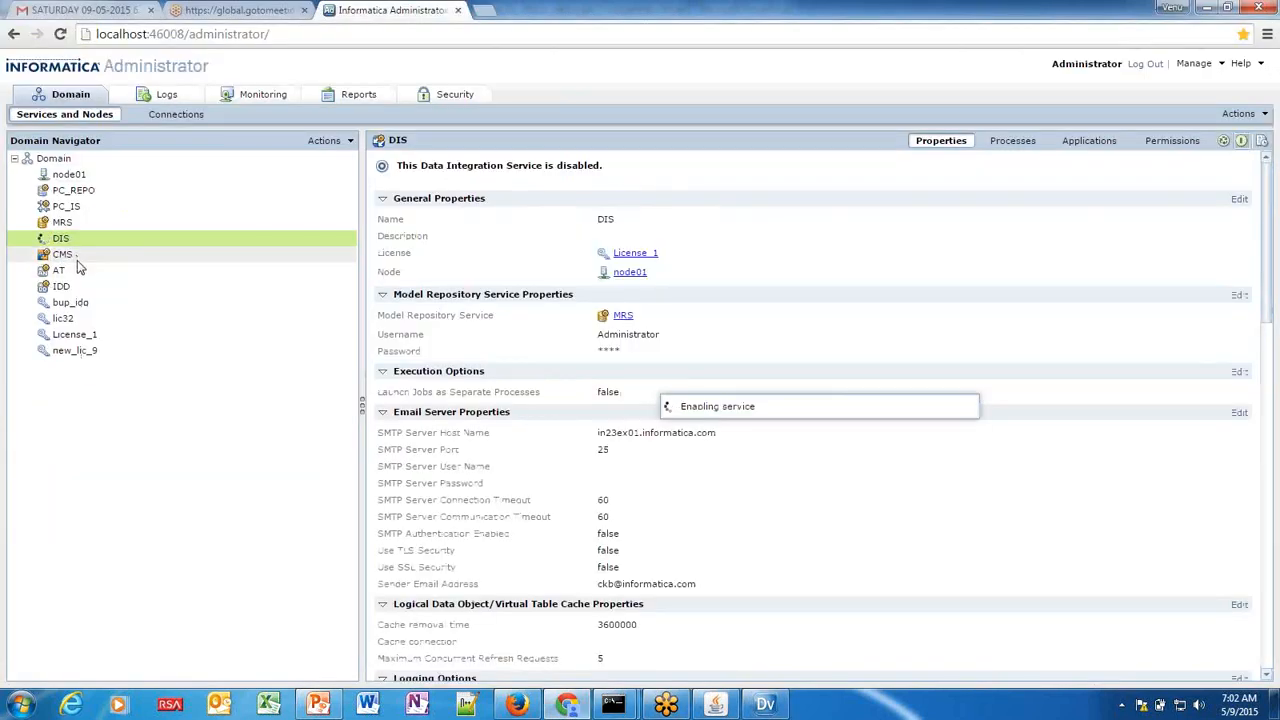
# Check the disabled CMS service in Administrator and return to Developer.
pyautogui.moveTo(77, 258)
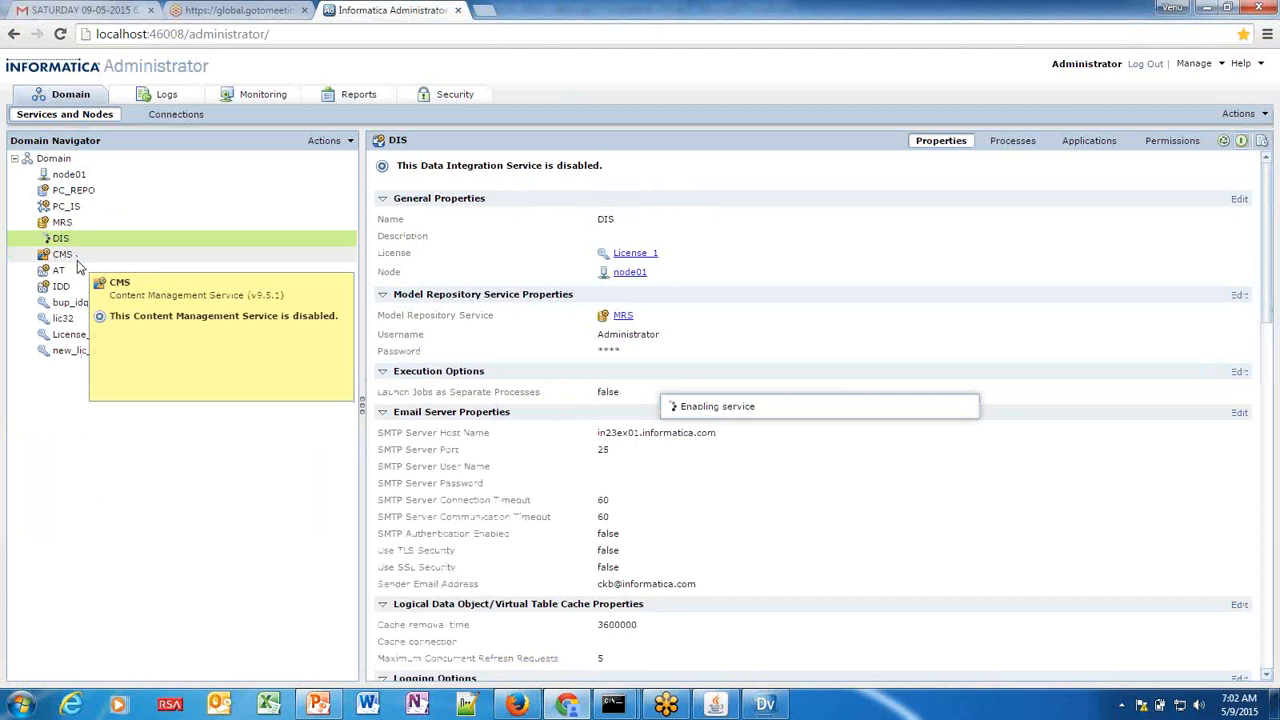
pyautogui.click(768, 705)
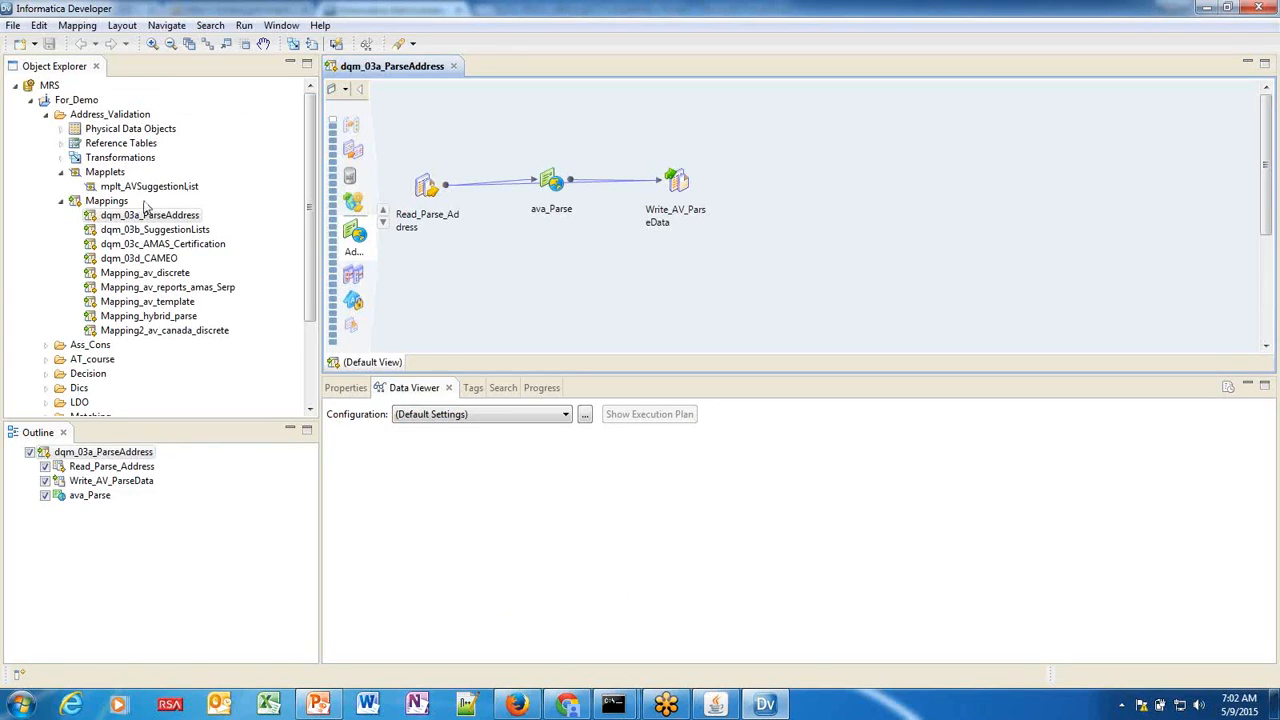
# Cancel deploying dqm_03a_ParseAddress and bring Administrator forward again.
pyautogui.click(150, 215)
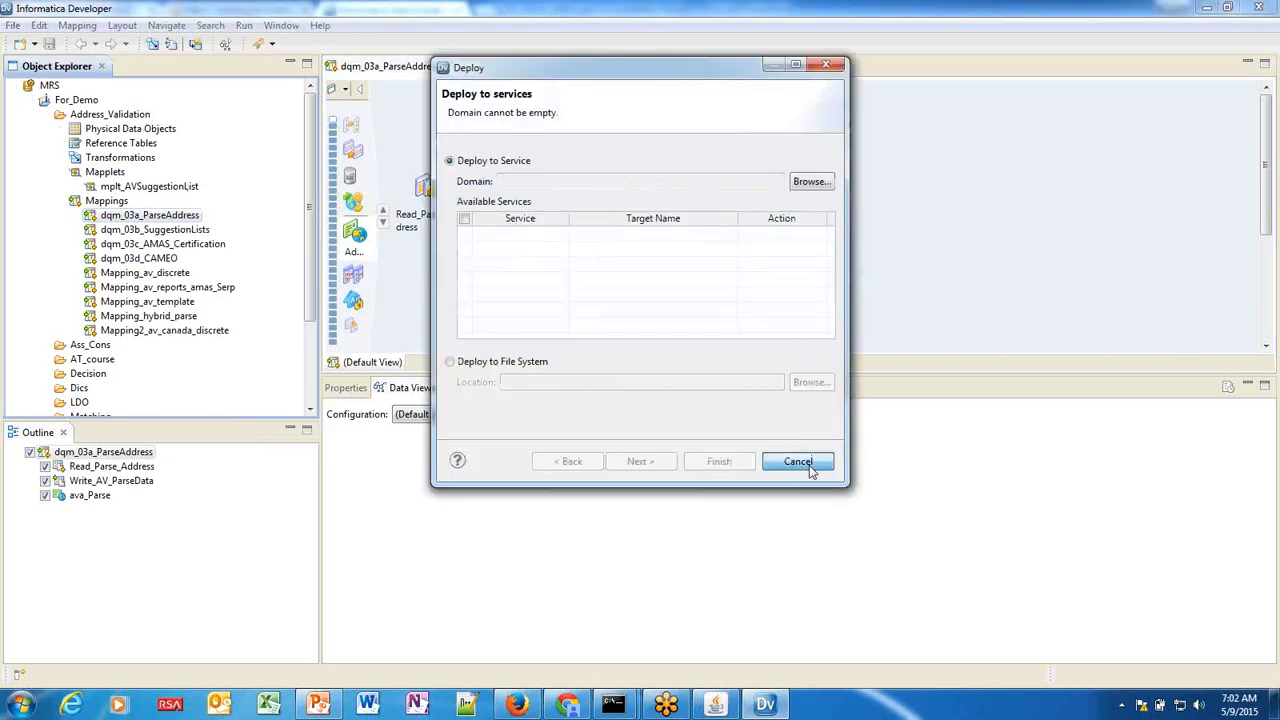
pyautogui.click(810, 466)
pyautogui.click(567, 705)
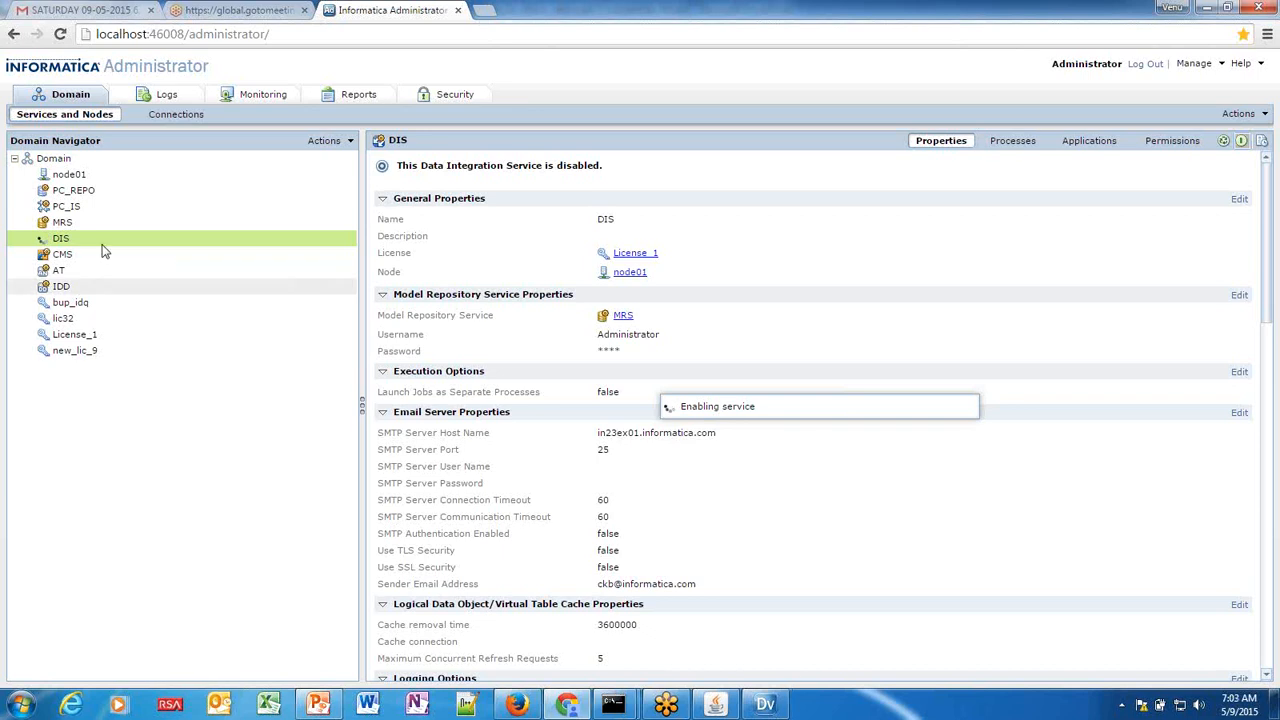
# Show the disabled AT Analyst Service's properties, including its Service URL.
pyautogui.moveTo(92, 244)
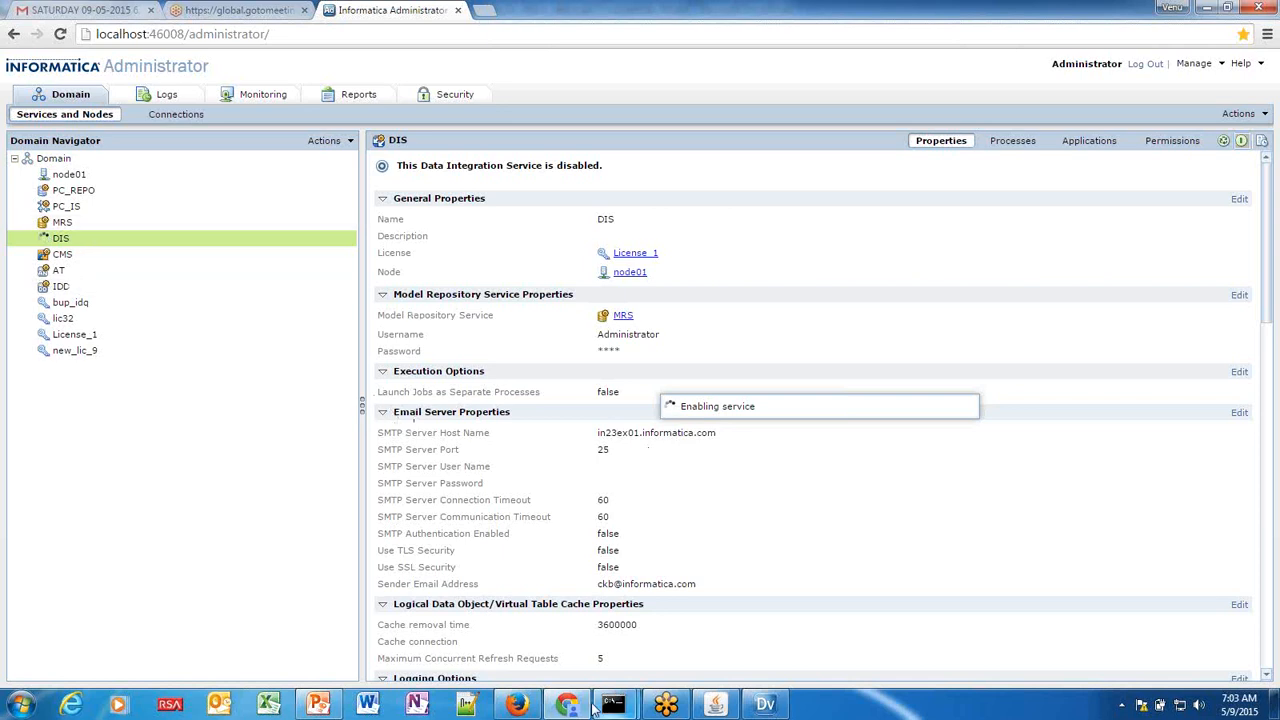
pyautogui.moveTo(593, 708)
pyautogui.click(85, 278)
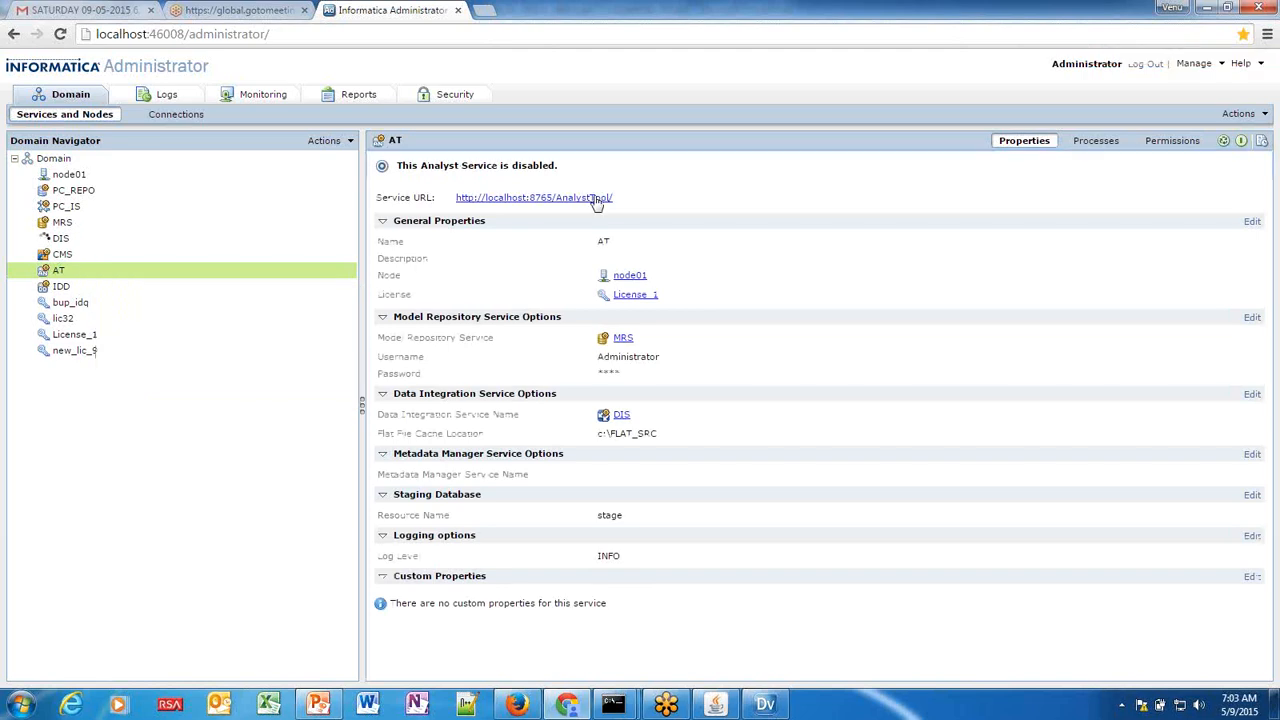
# Copy the AT Analyst Service URL and start a new Internet Explorer window.
pyautogui.moveTo(603, 198); pyautogui.dragTo(460, 205)
pyautogui.hotkey('ctrl', 'c')
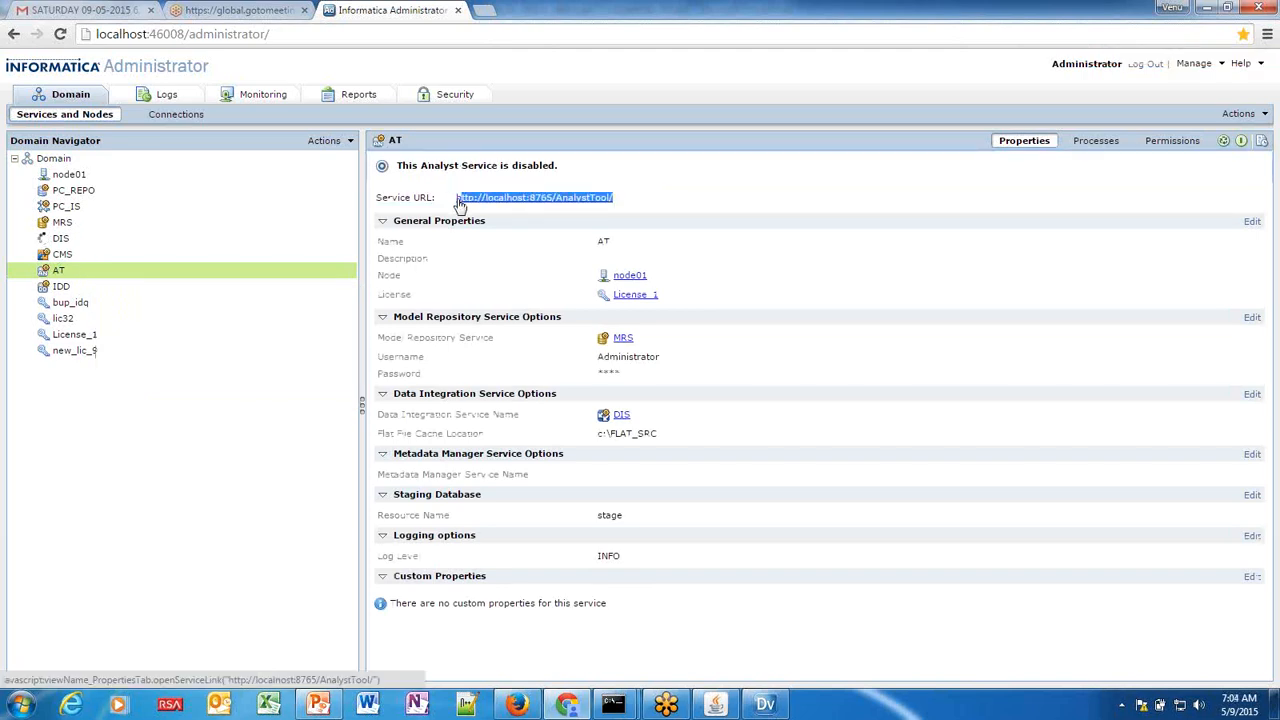
pyautogui.click(72, 705)
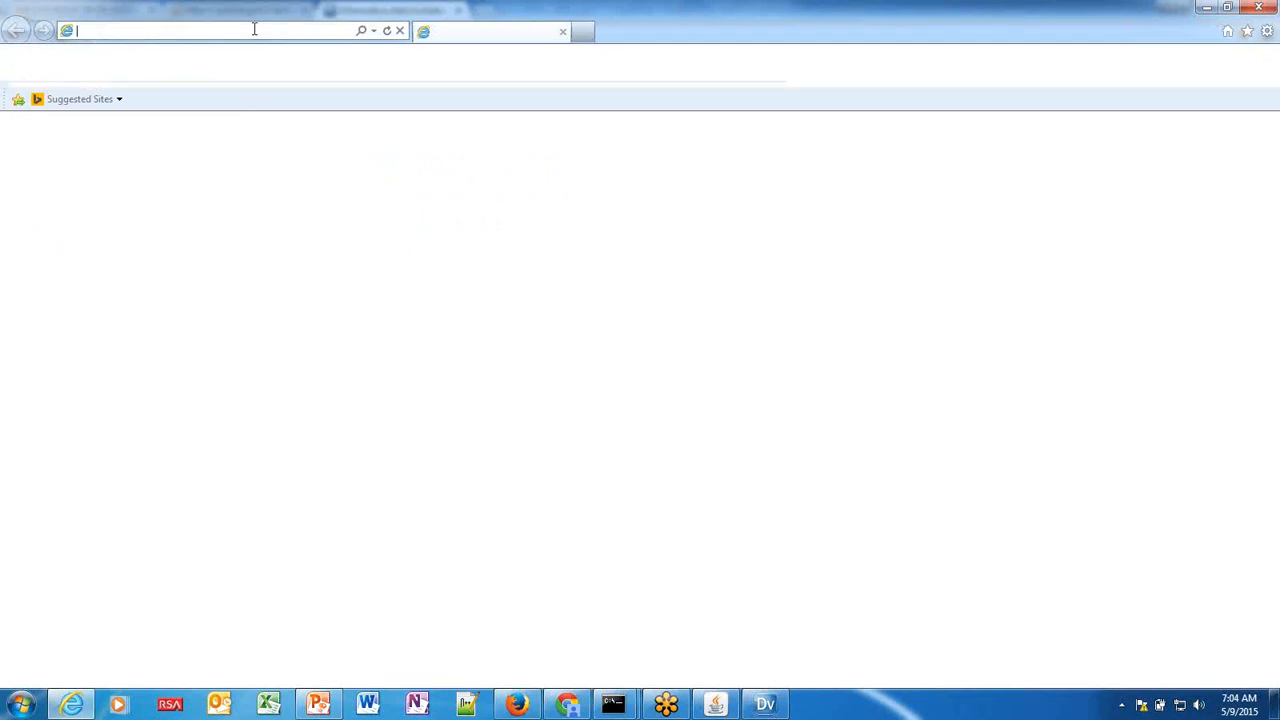
pyautogui.hotkey('ctrl', 'v')
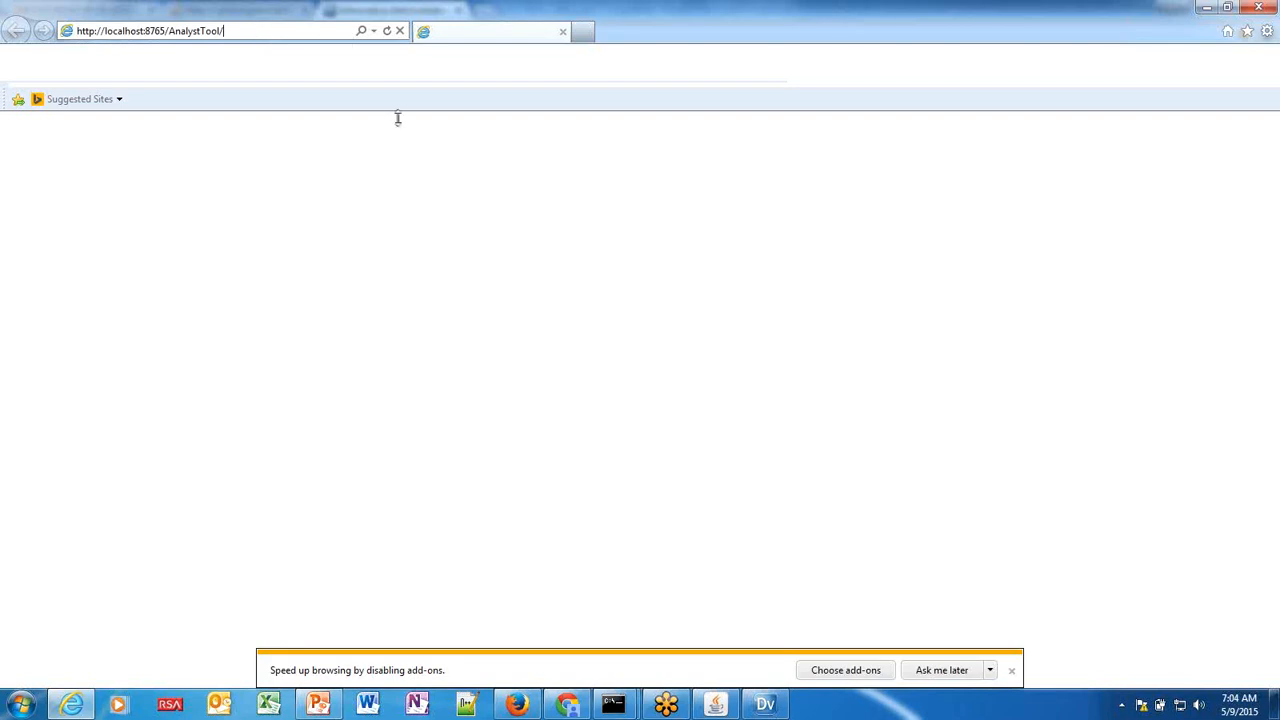
pyautogui.click(567, 705)
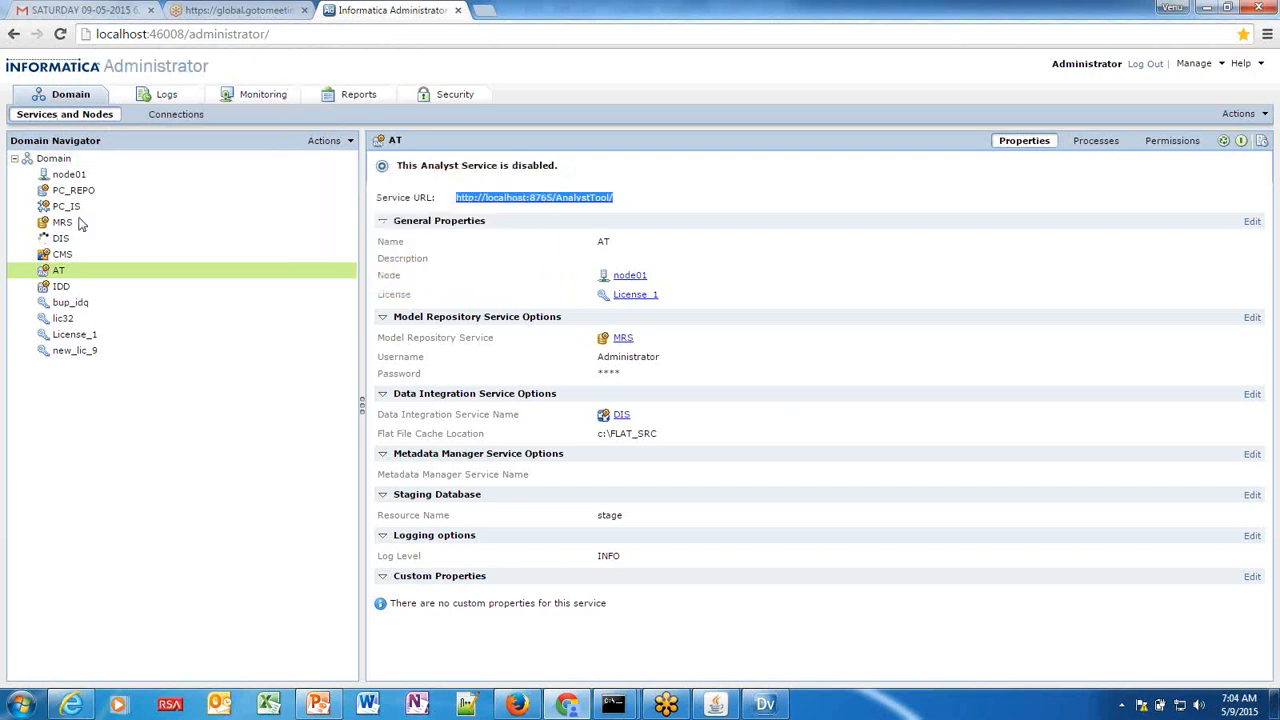
# Show the CMS service details from the Domain Navigator.
pyautogui.moveTo(87, 275)
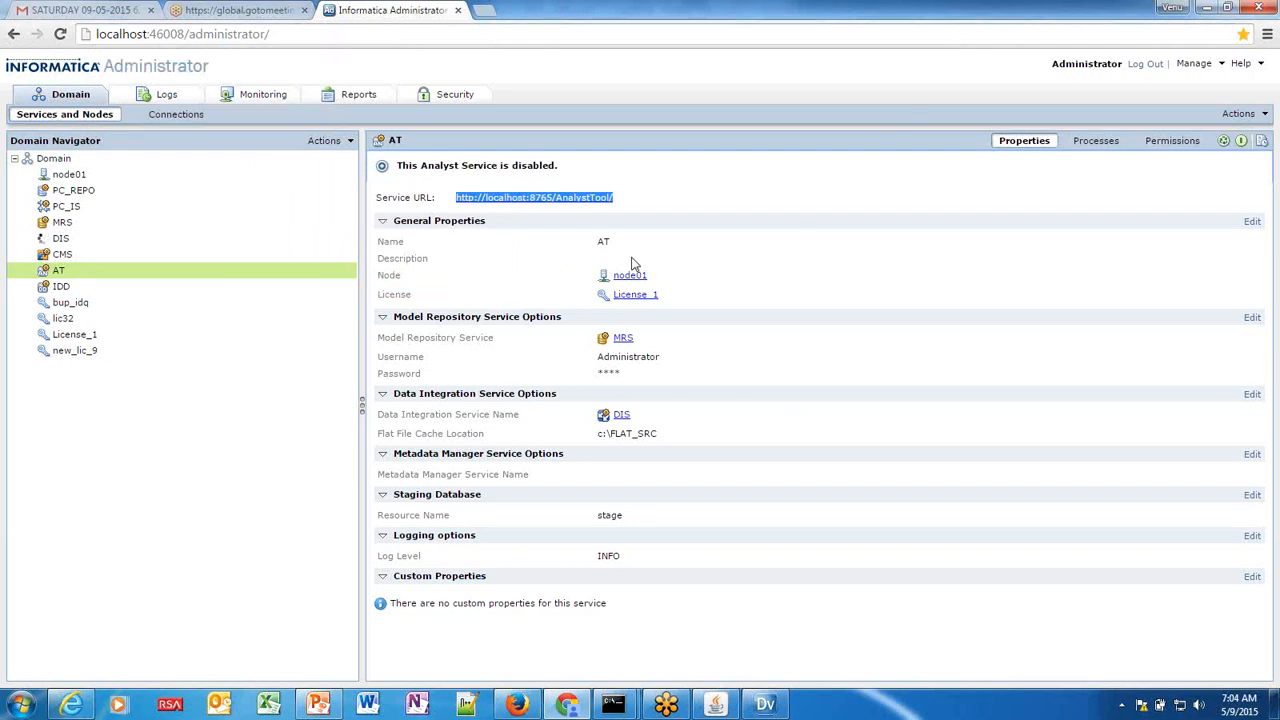
pyautogui.click(72, 255)
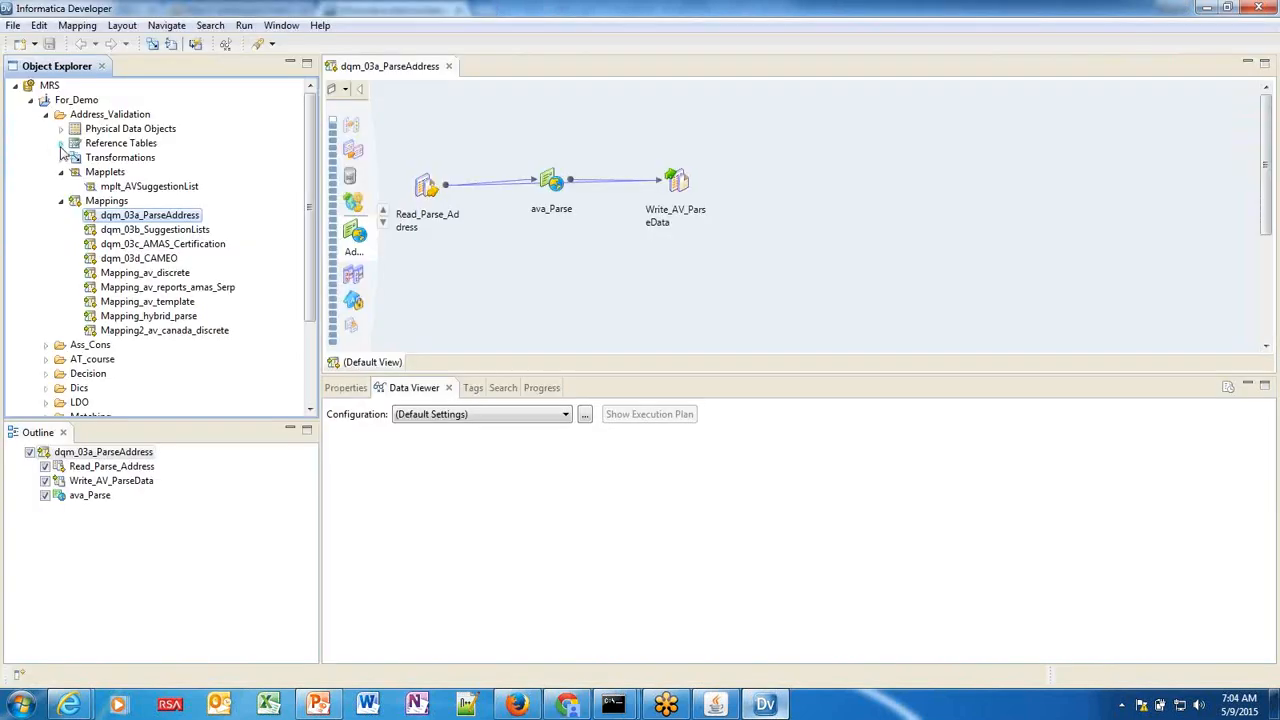
# Expand Reference Tables to show DQ90_Match_code_desc_infa, then check CMS's disabled status in Administrator.
pyautogui.click(61, 143)
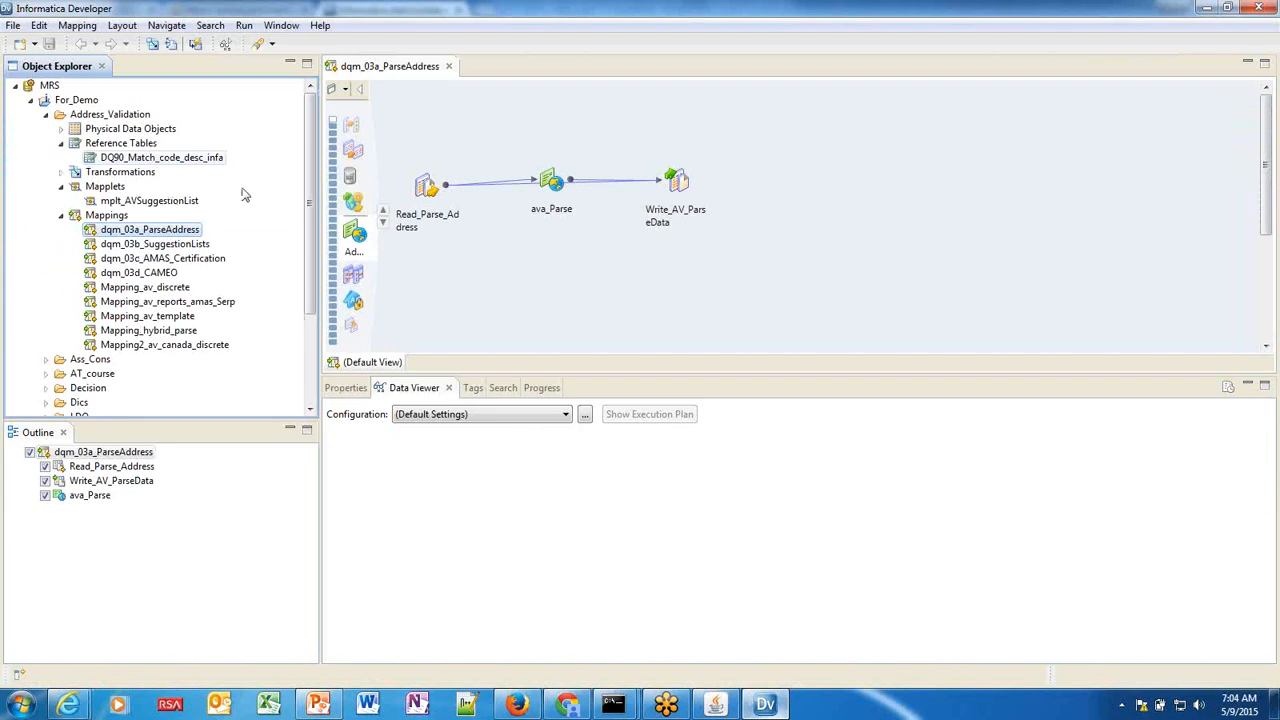
pyautogui.click(567, 705)
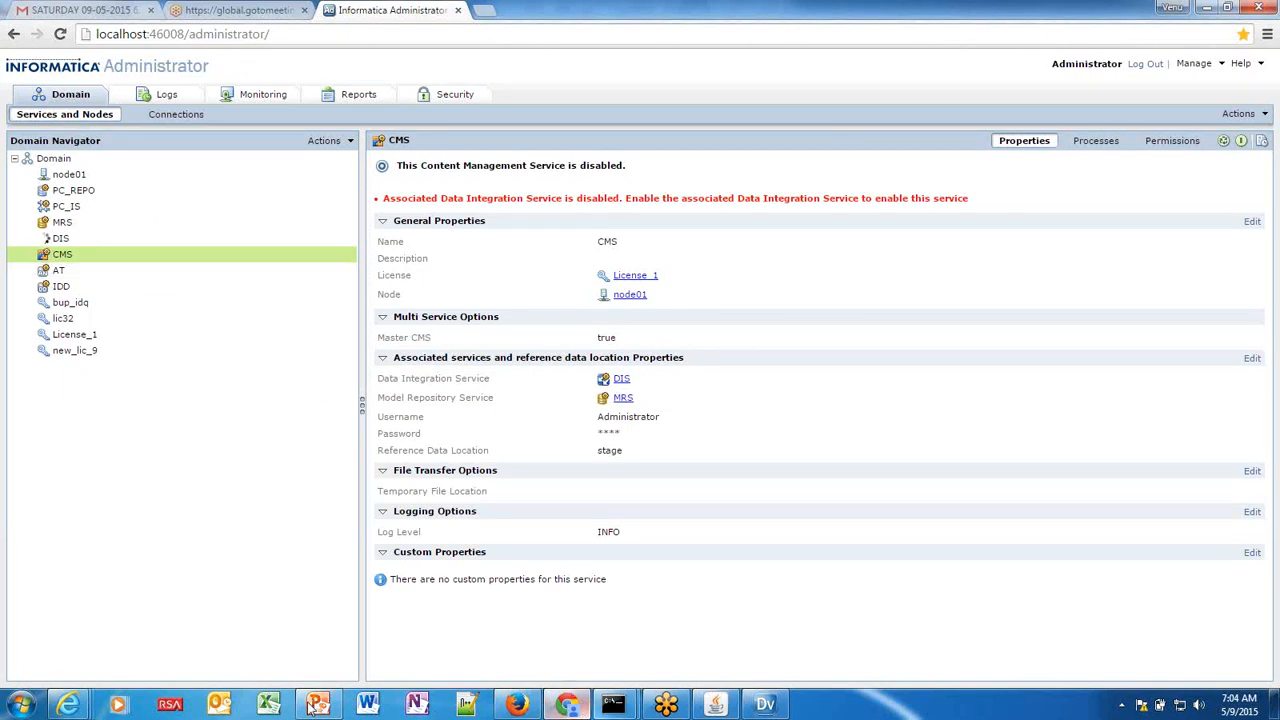
pyautogui.moveTo(314, 705)
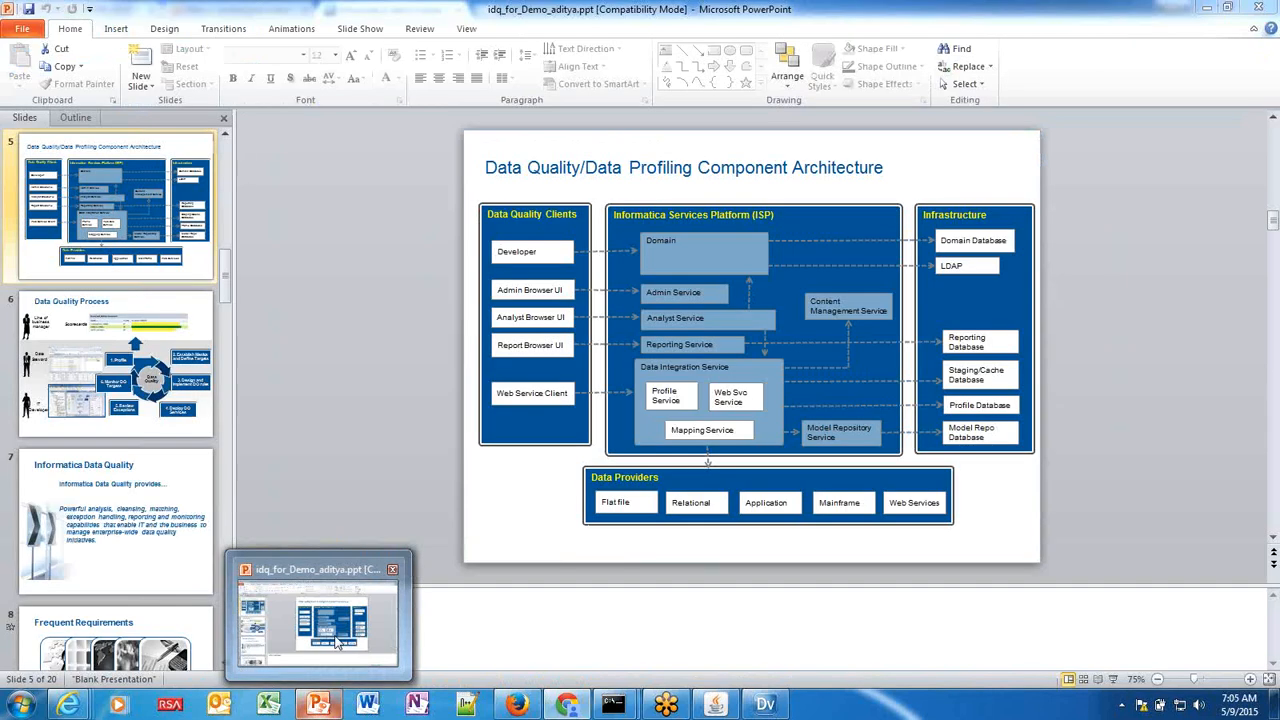
# Bring PowerPoint's slide 5, the Data Quality/Data Profiling Component Architecture diagram, to the front.
pyautogui.click(336, 643)
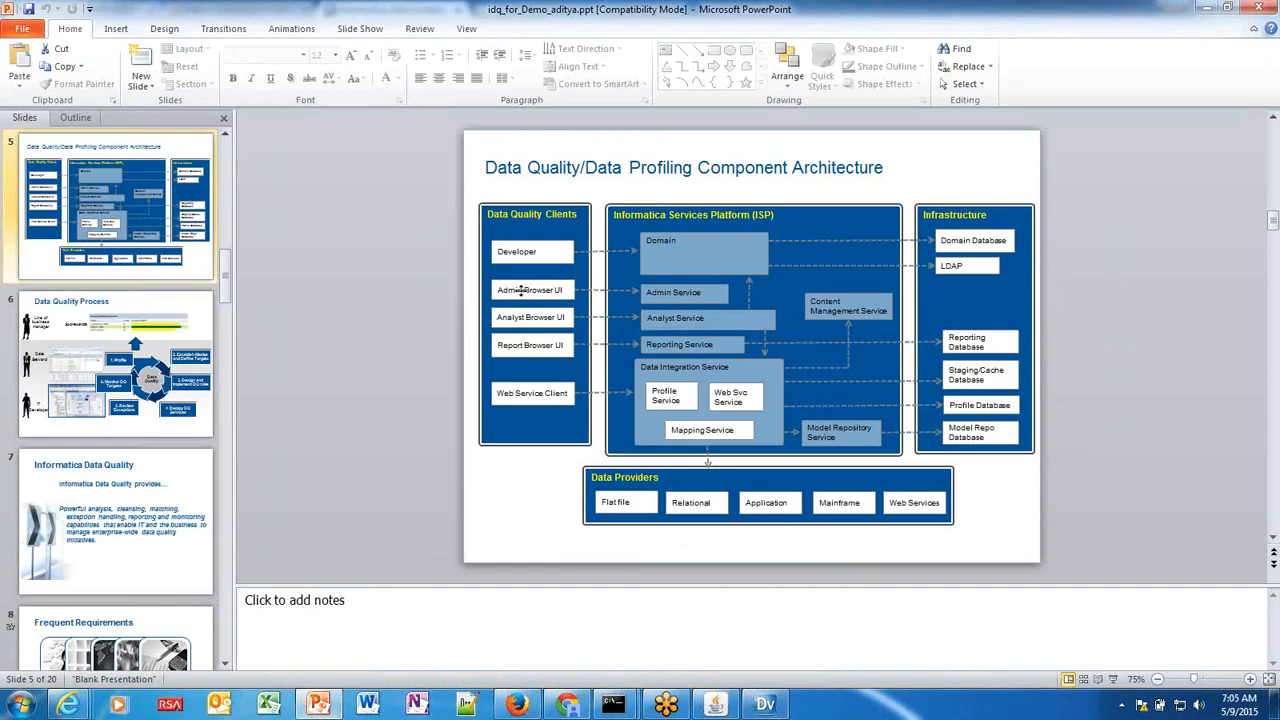
pyautogui.moveTo(573, 710)
pyautogui.moveTo(68, 705)
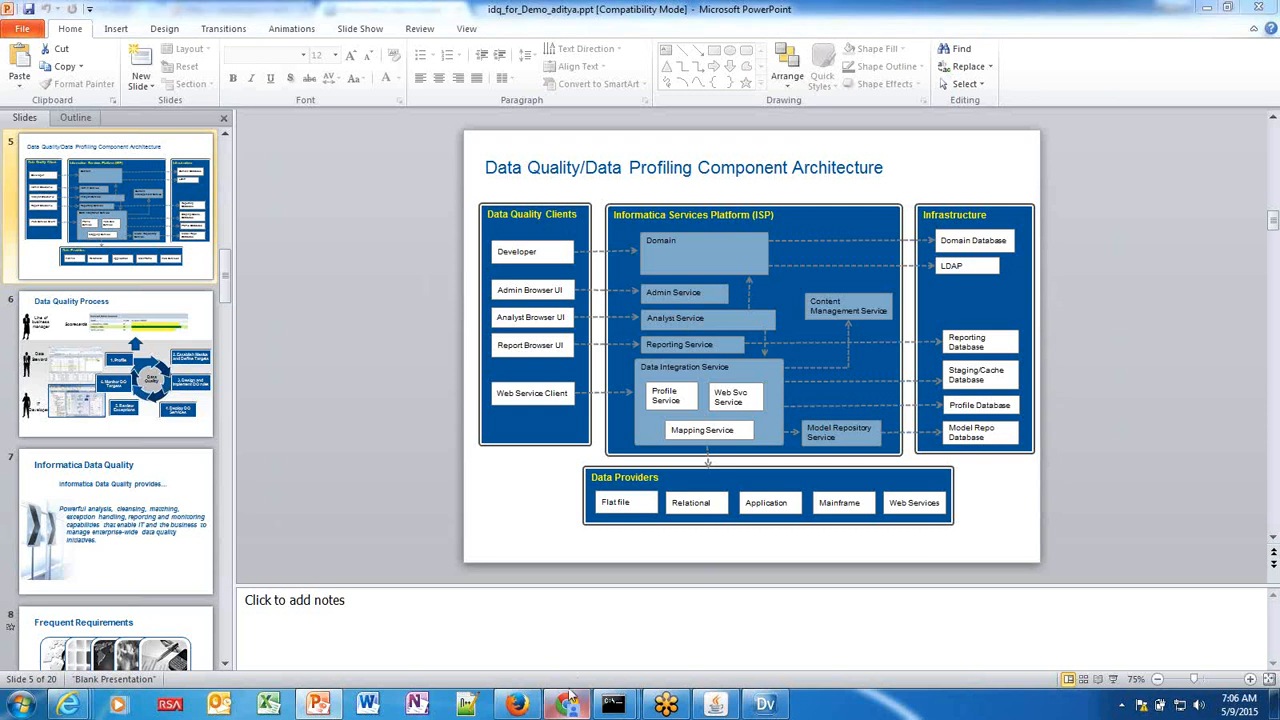
pyautogui.click(568, 702)
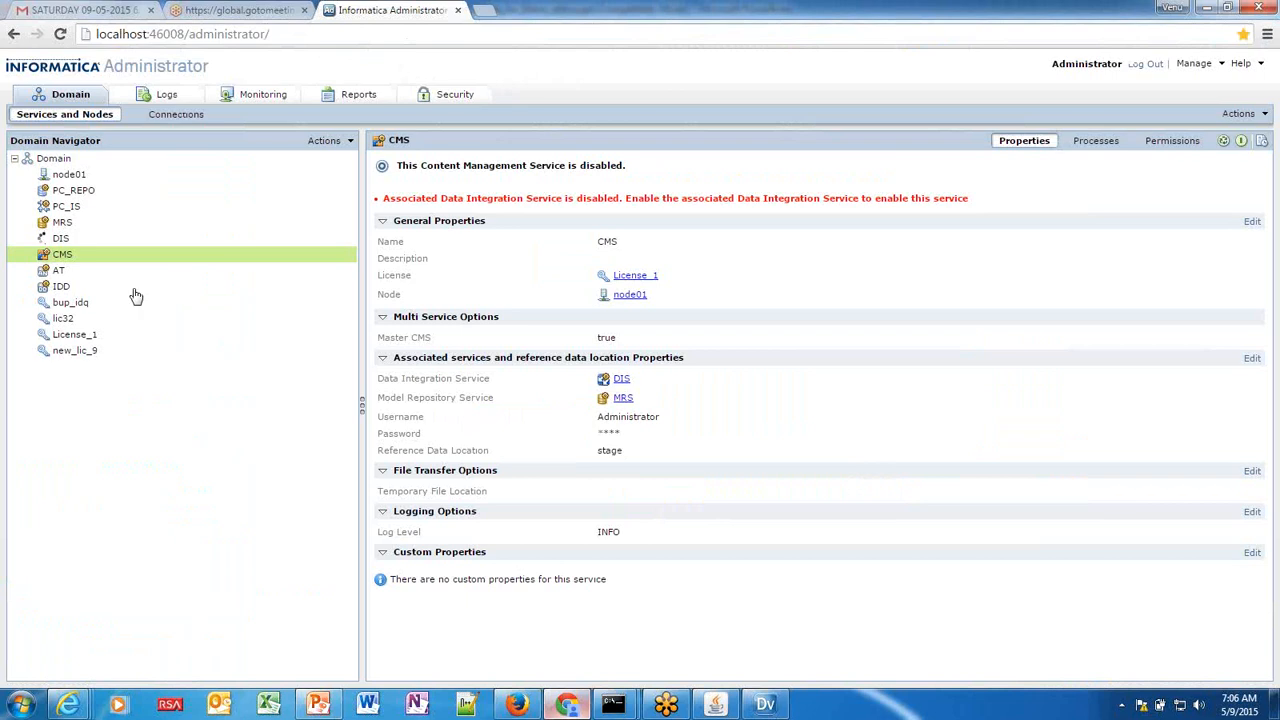
pyautogui.moveTo(87, 331)
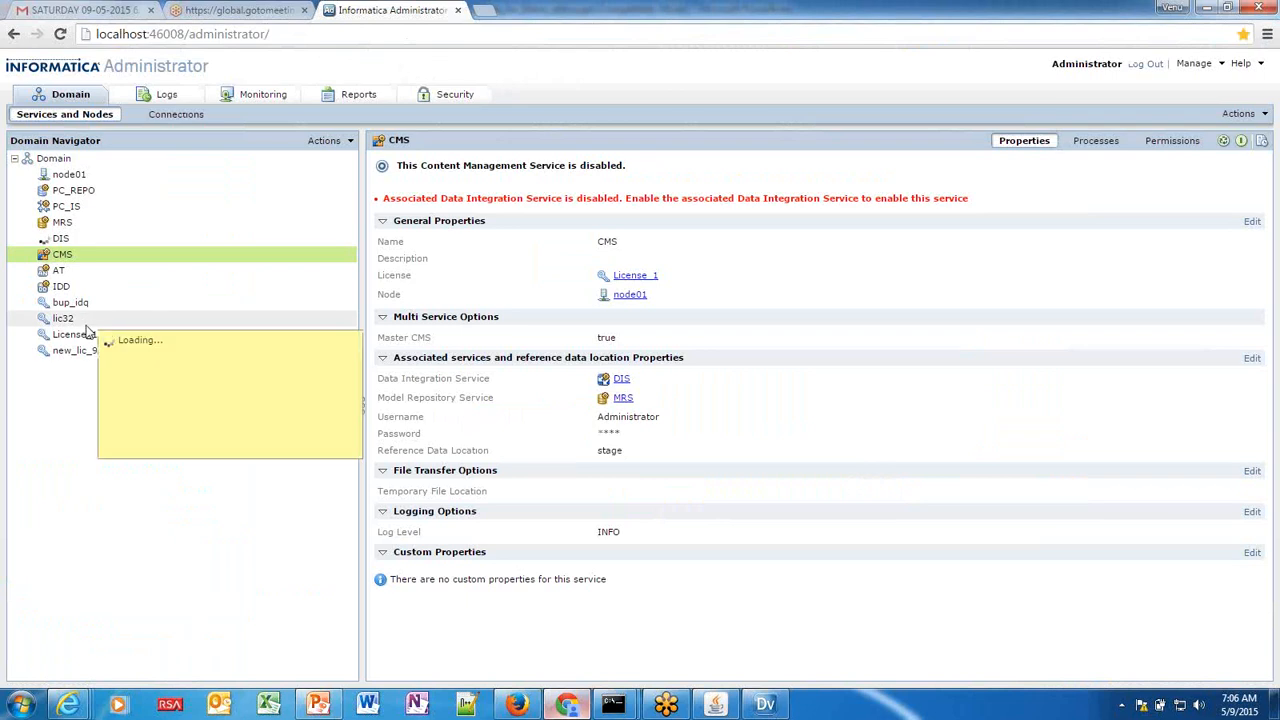
pyautogui.moveTo(92, 299)
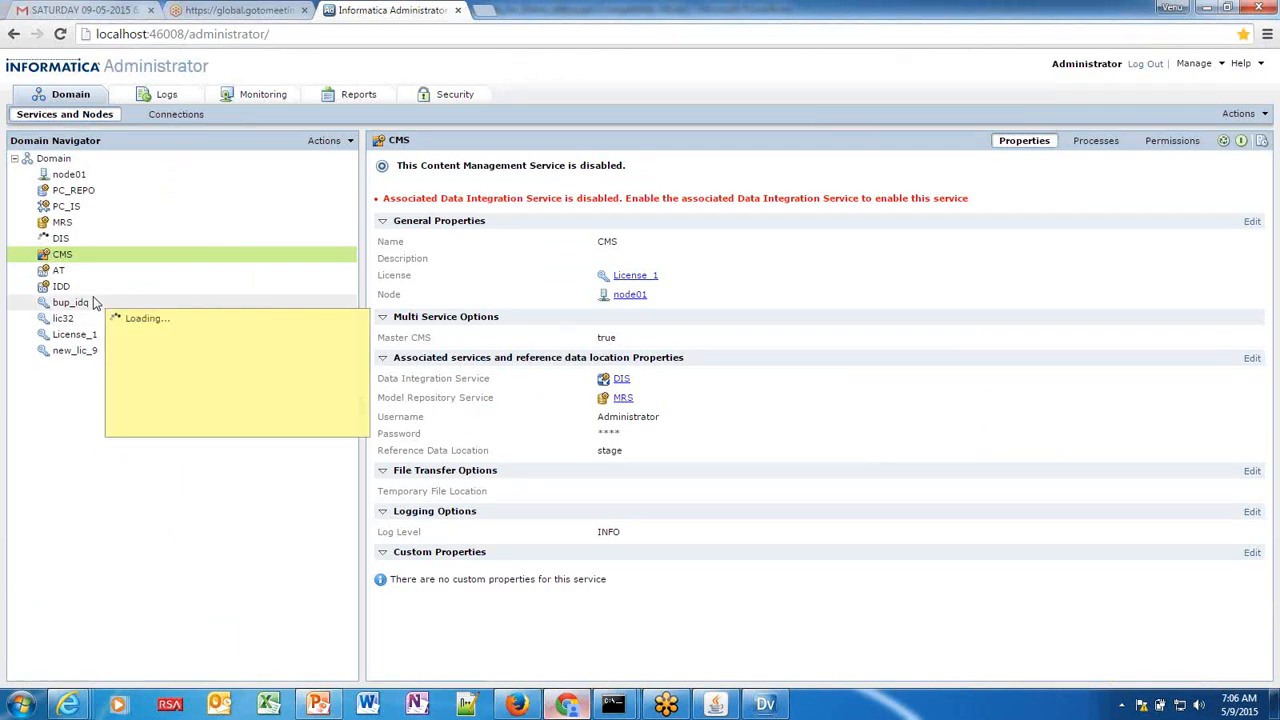
pyautogui.moveTo(320, 272)
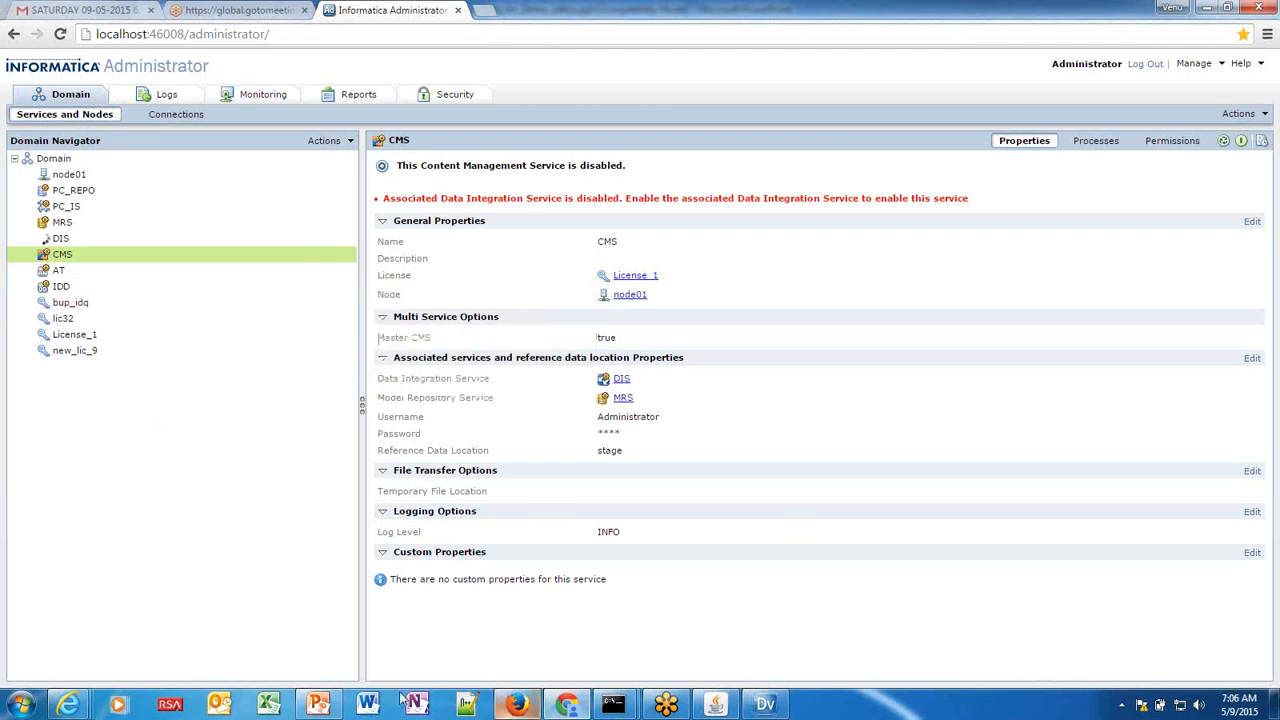
pyautogui.click(318, 705)
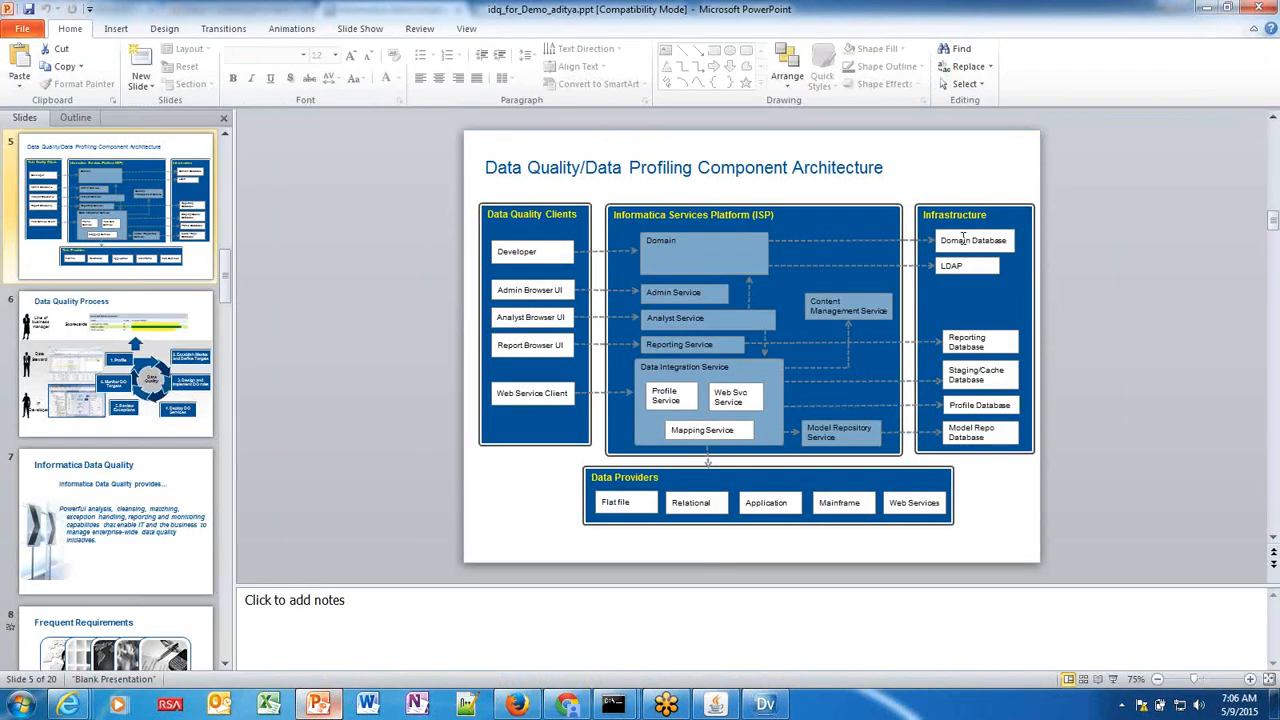
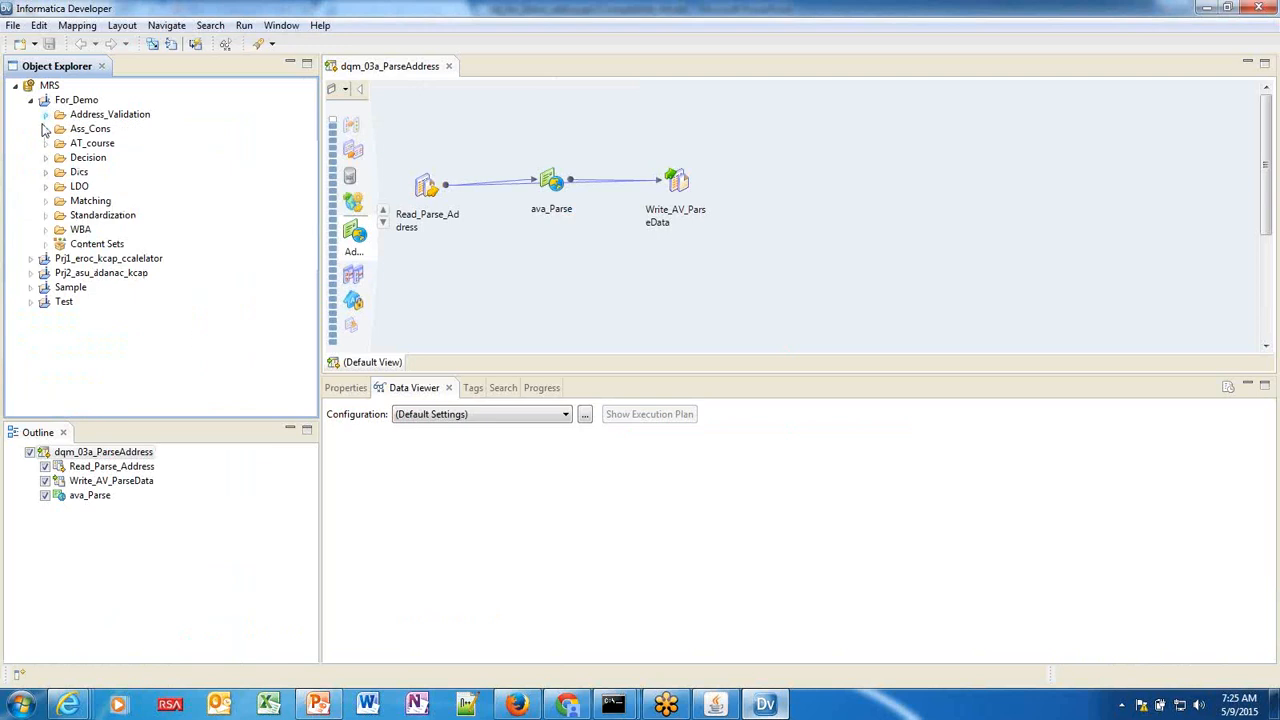
# Open the Currency_from_Country reference table from Standardization > Standardizer > Reference Tables and enlarge its editor.
pyautogui.click(45, 215)
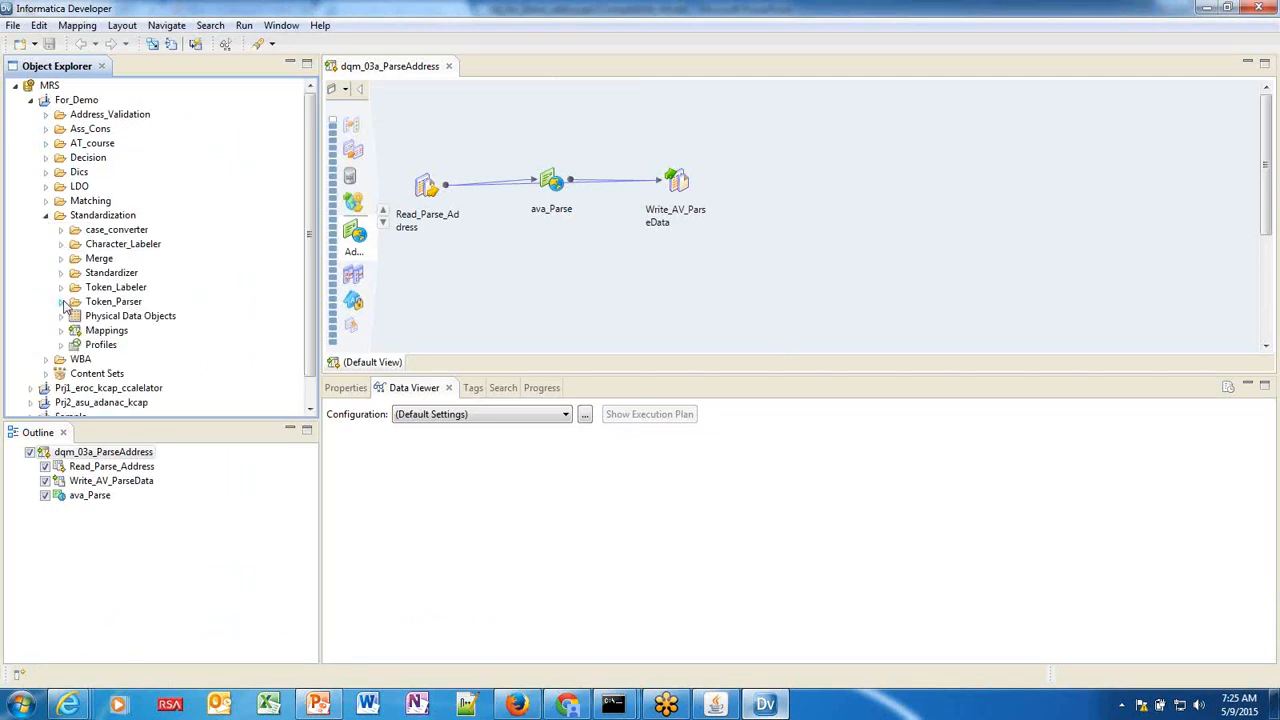
pyautogui.click(61, 272)
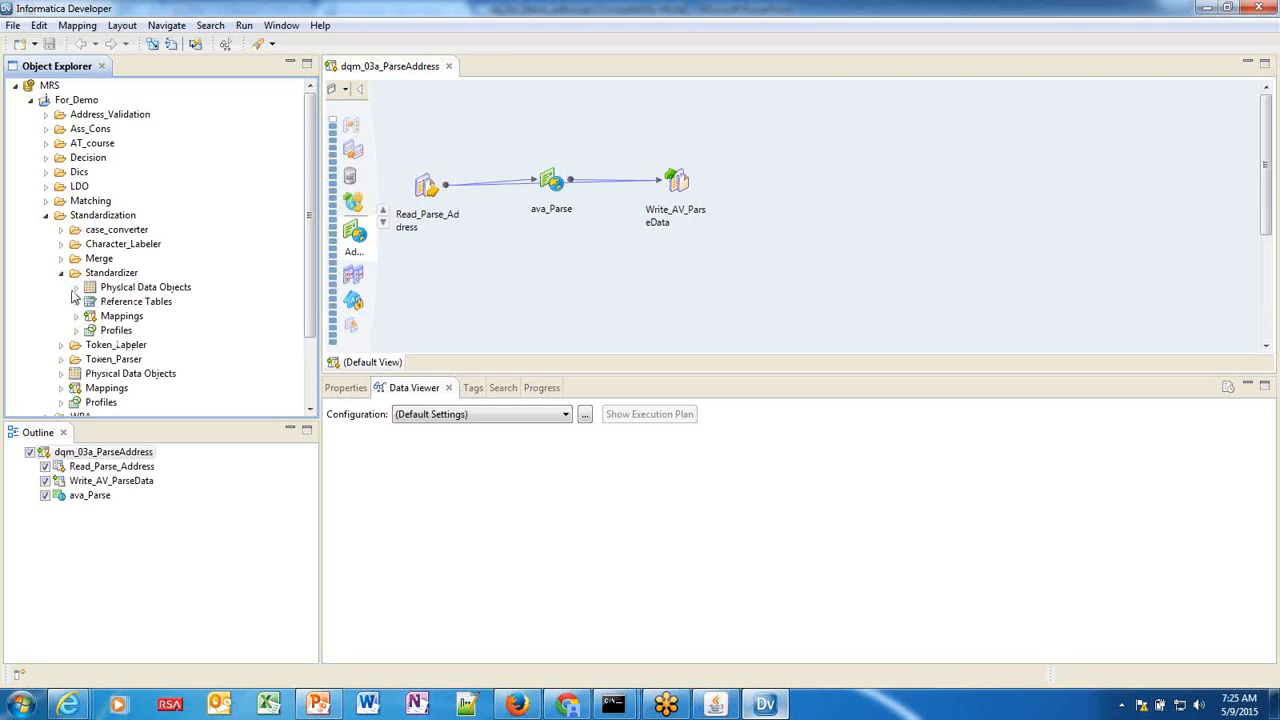
pyautogui.click(76, 301)
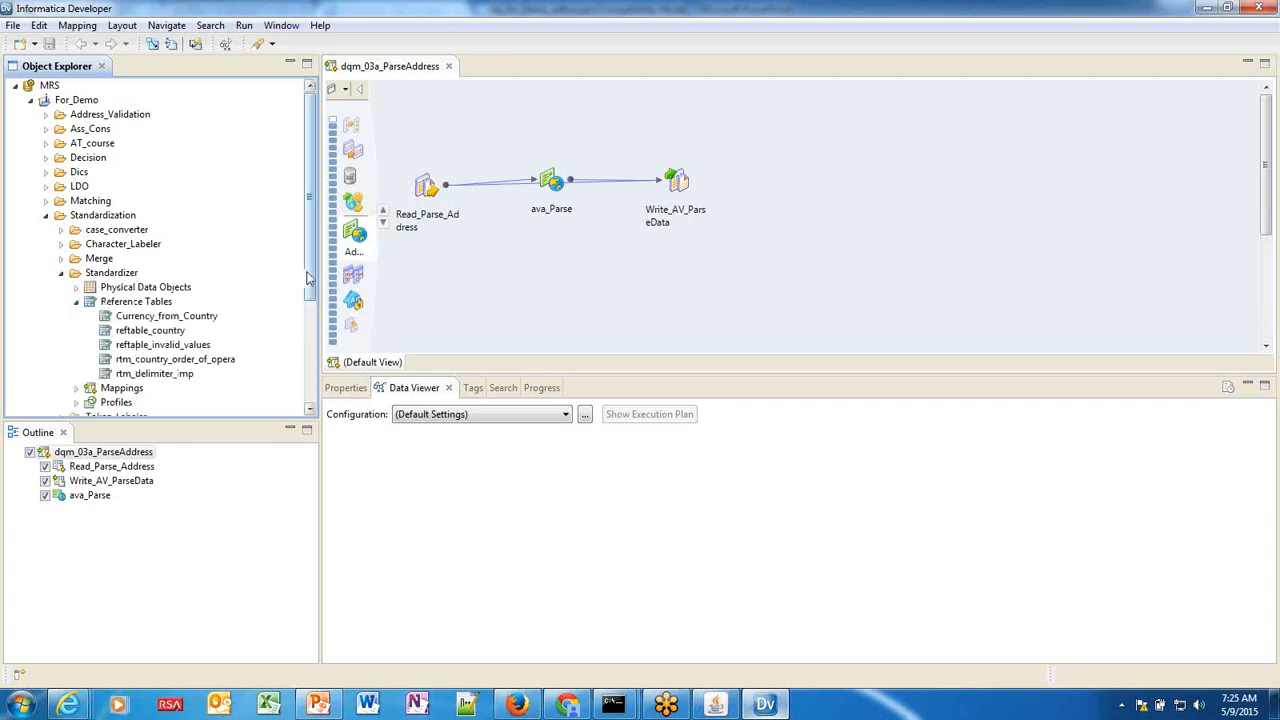
pyautogui.scroll(-1, 309, 283)
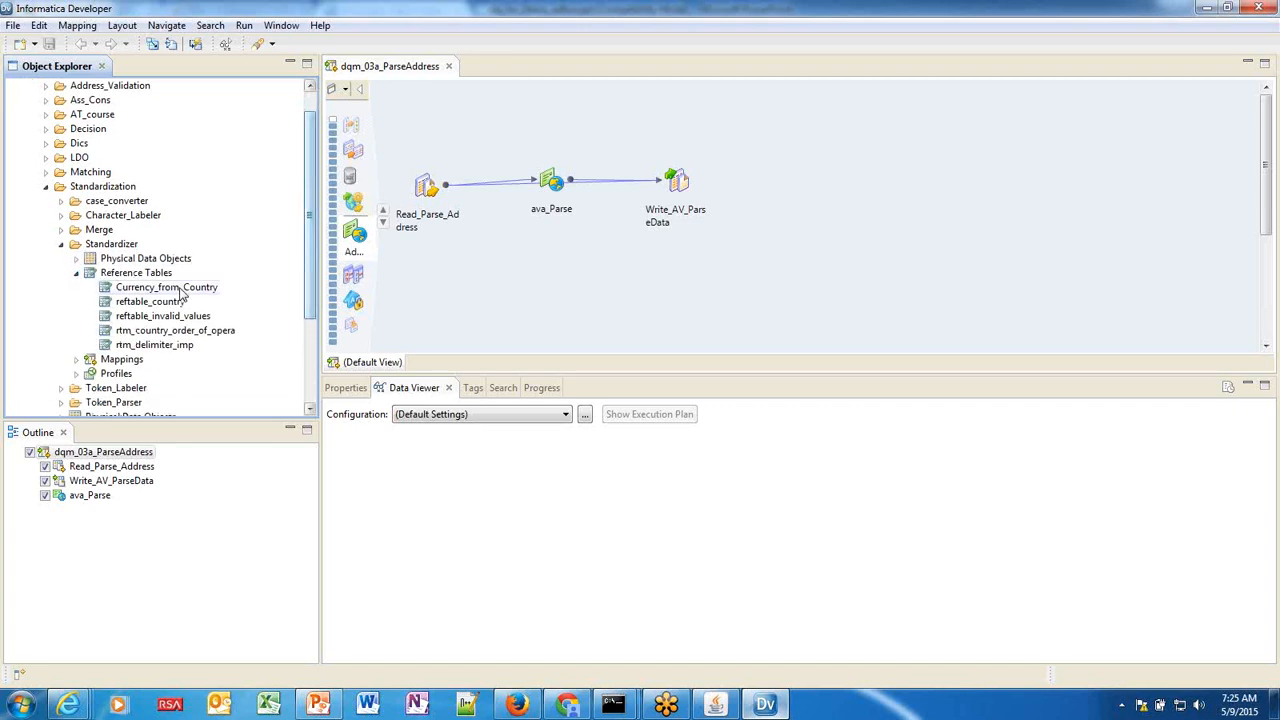
pyautogui.click(181, 288)
pyautogui.rightClick(181, 288)
pyautogui.click(212, 317)
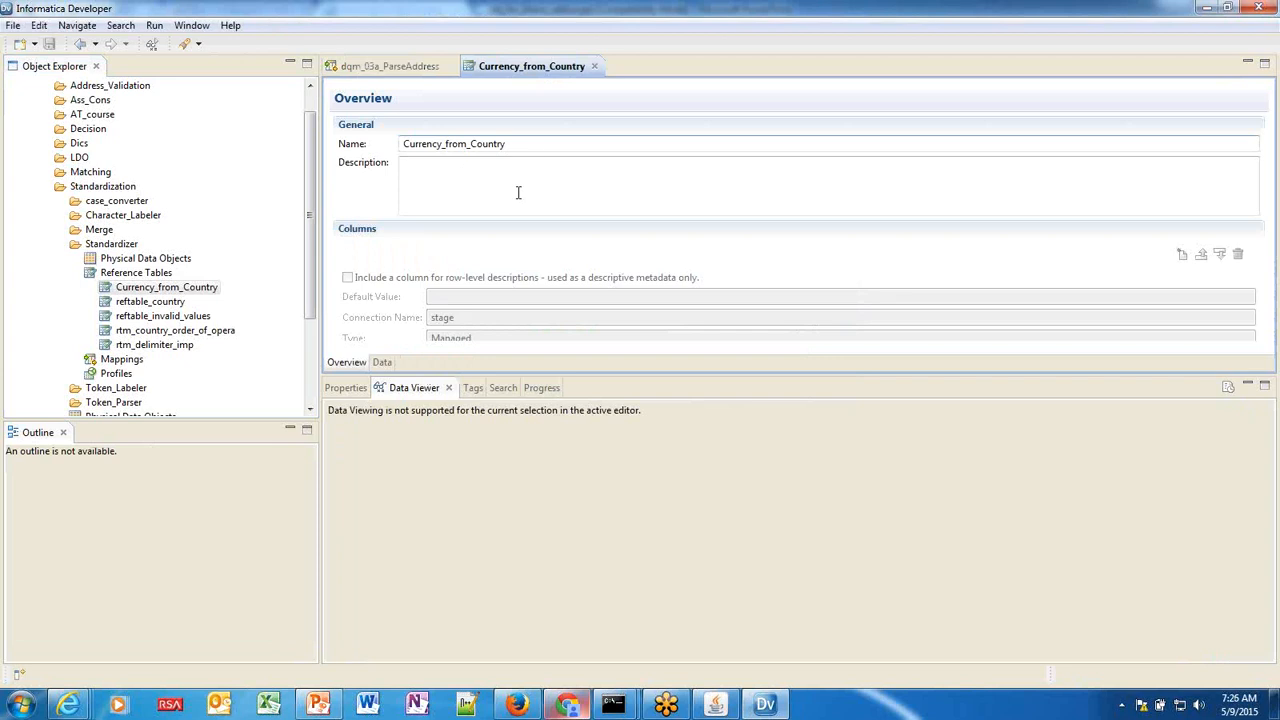
pyautogui.moveTo(683, 376); pyautogui.dragTo(683, 449)
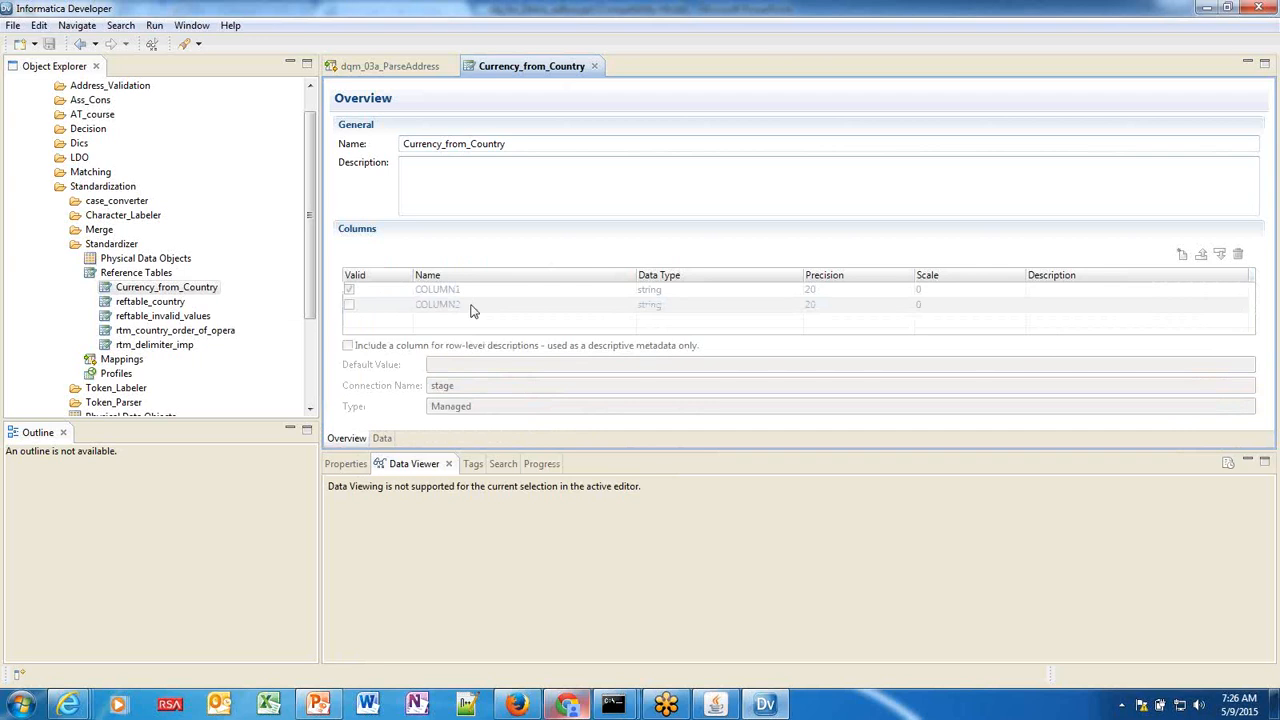
# Show Currency_from_Country's data rows pairing currency codes with country codes such as CAD–CAN.
pyautogui.click(381, 440)
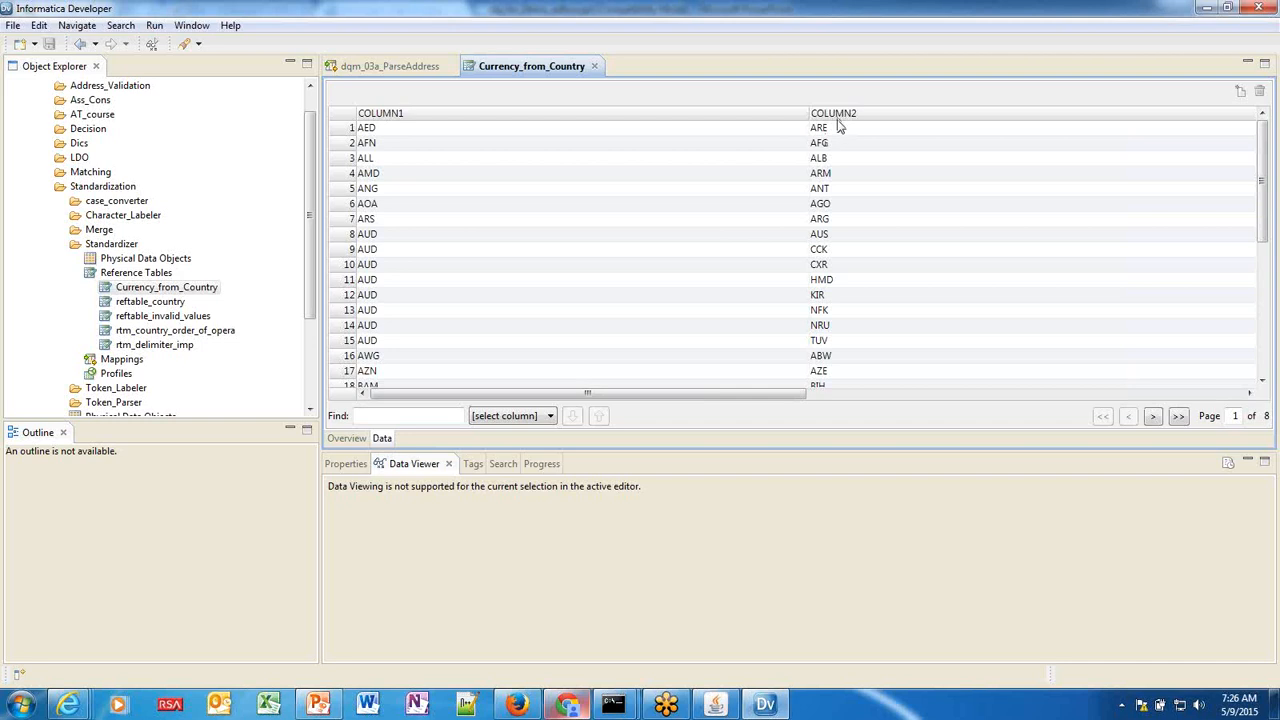
pyautogui.moveTo(1260, 238); pyautogui.dragTo(1260, 380)
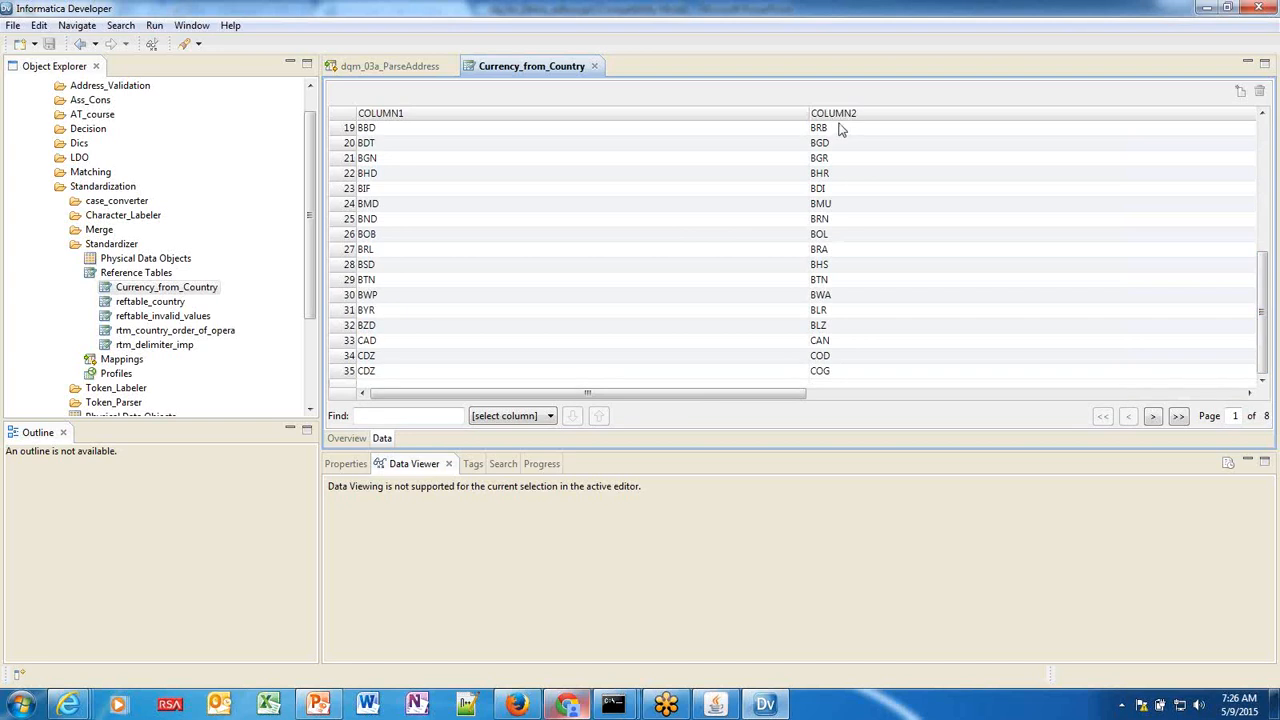
pyautogui.click(318, 706)
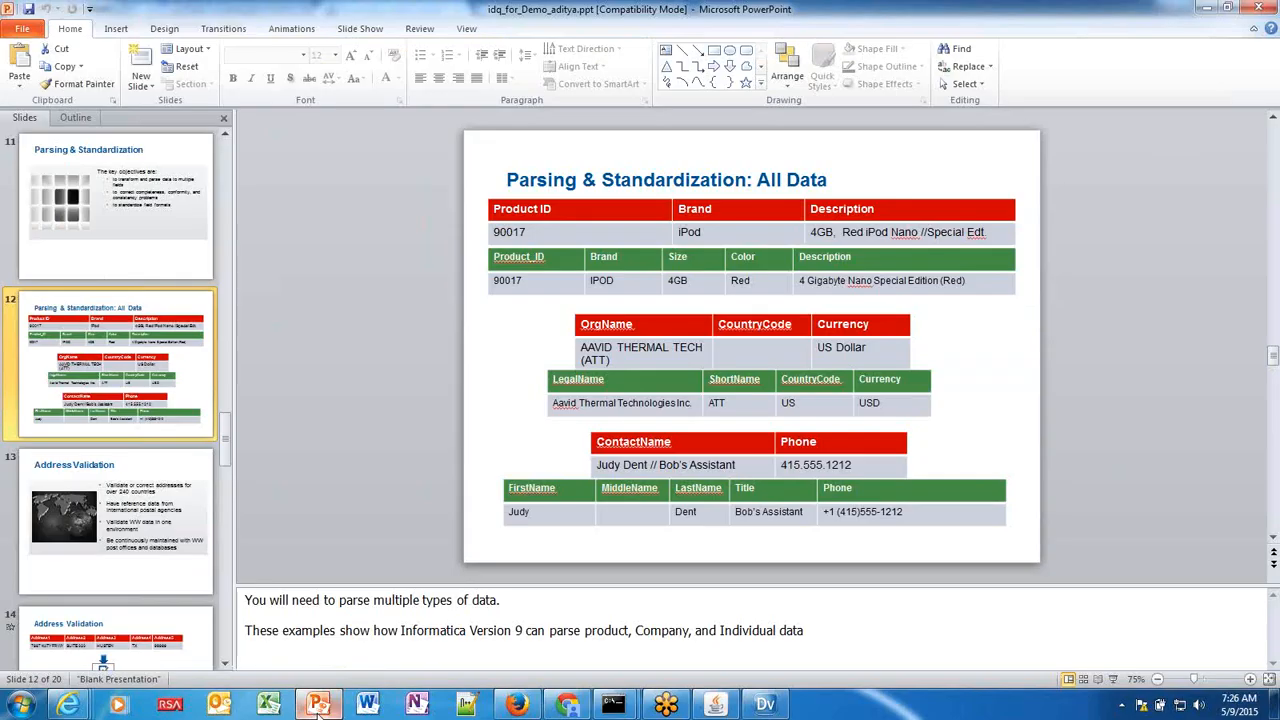
pyautogui.hotkey('alt', 'Tab')
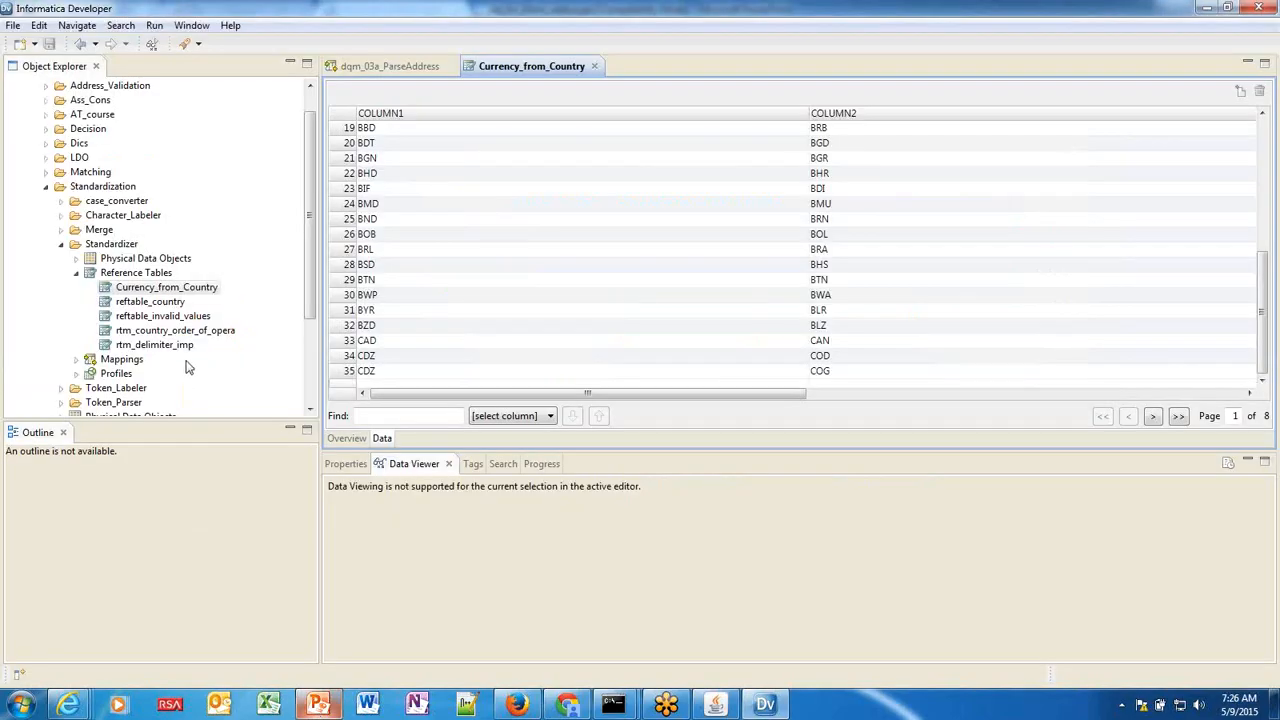
# Open the reftable_country reference table, then bring Informatica Administrator to the front.
pyautogui.click(172, 304)
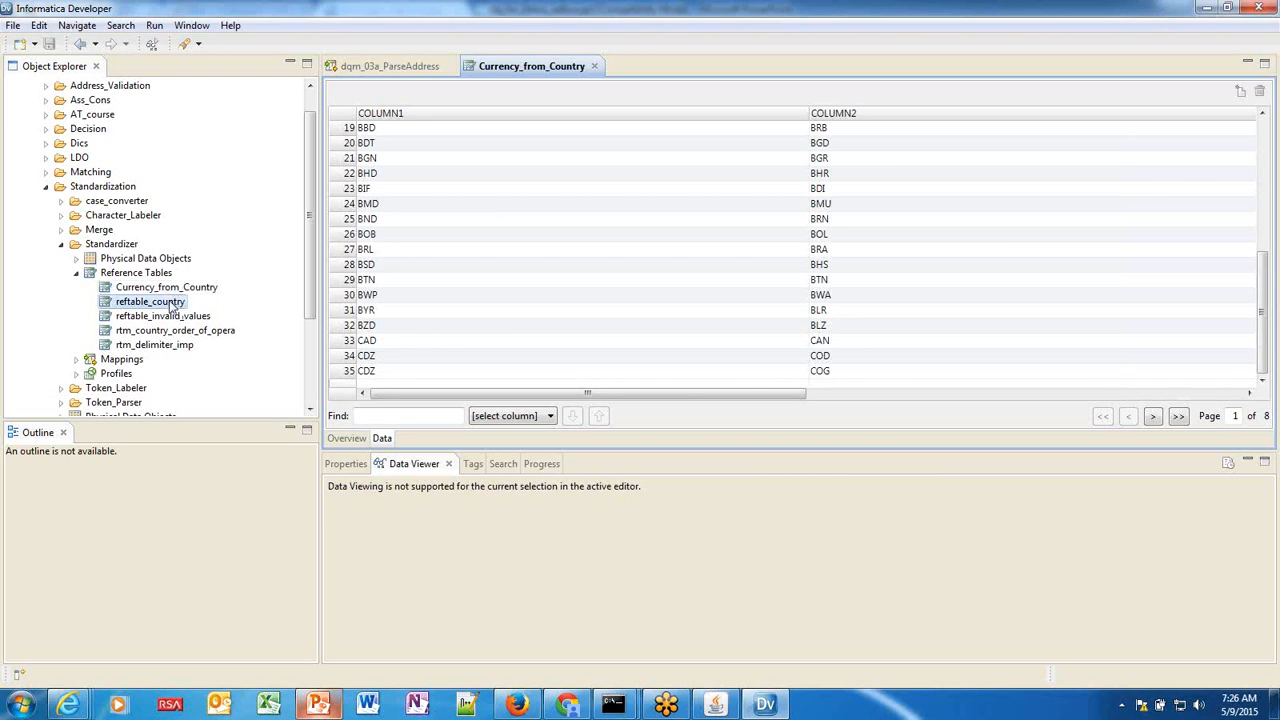
pyautogui.rightClick(172, 304)
pyautogui.click(206, 331)
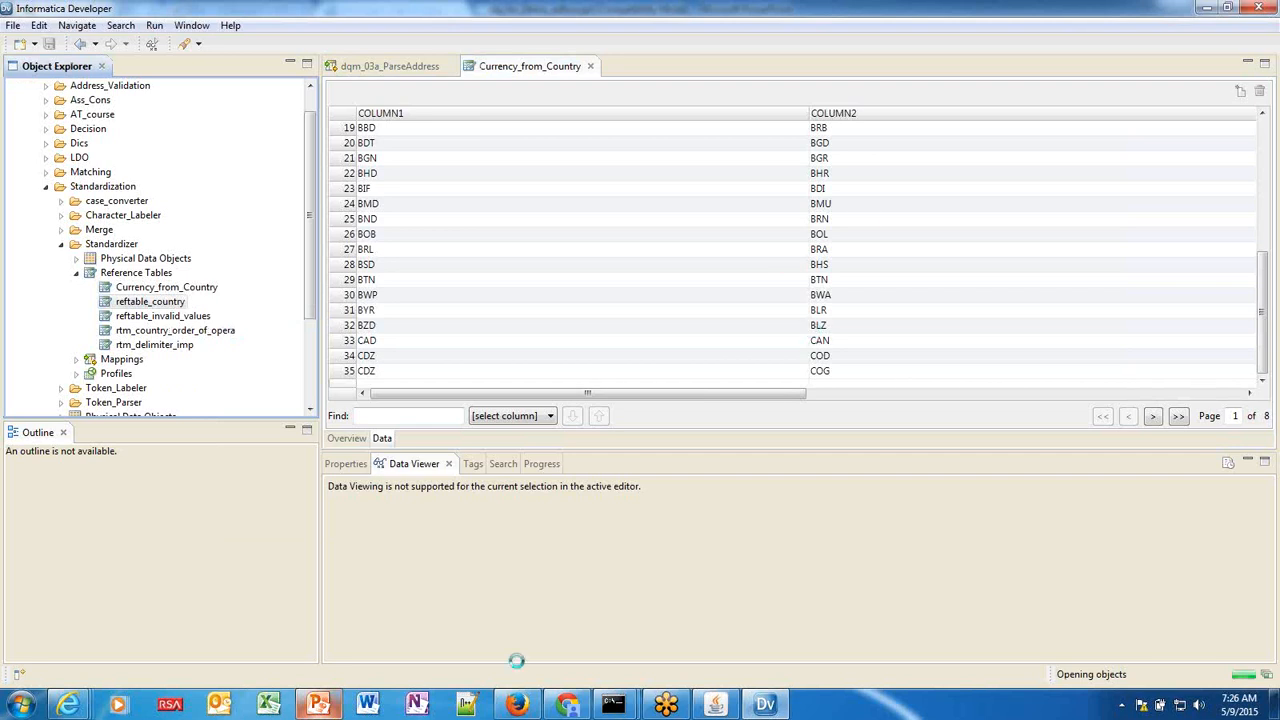
pyautogui.moveTo(567, 704)
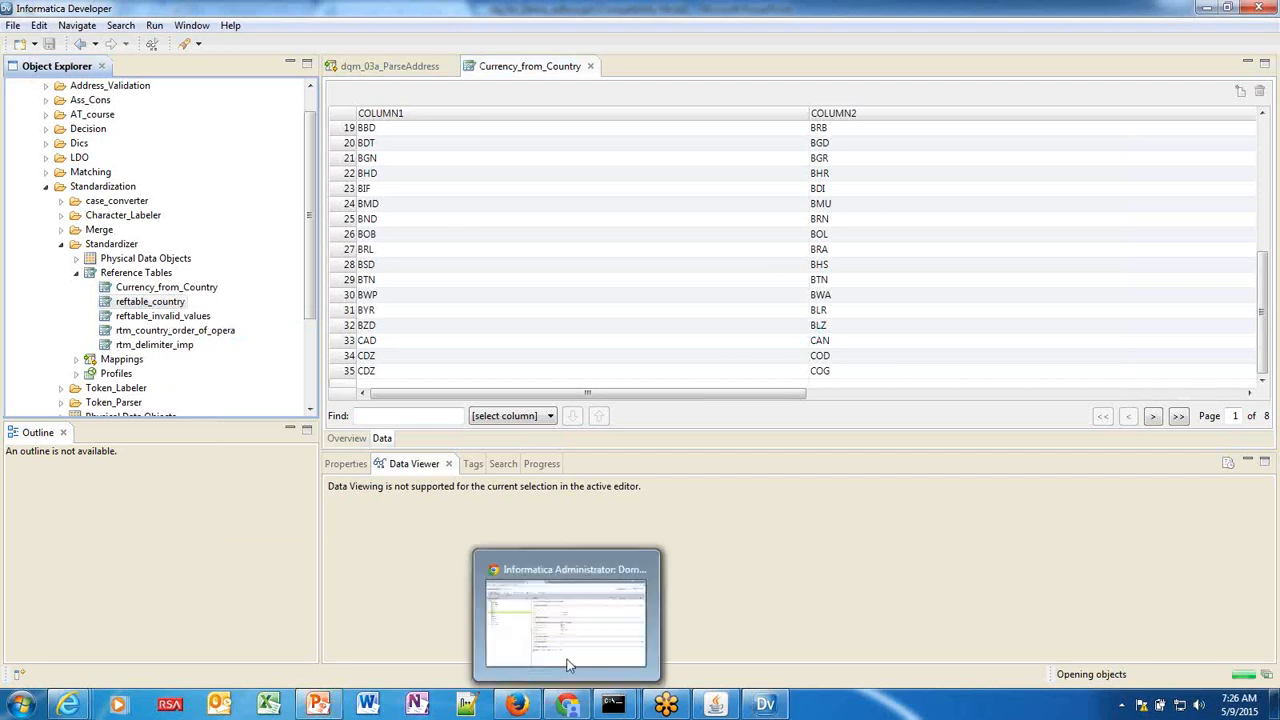
pyautogui.click(567, 665)
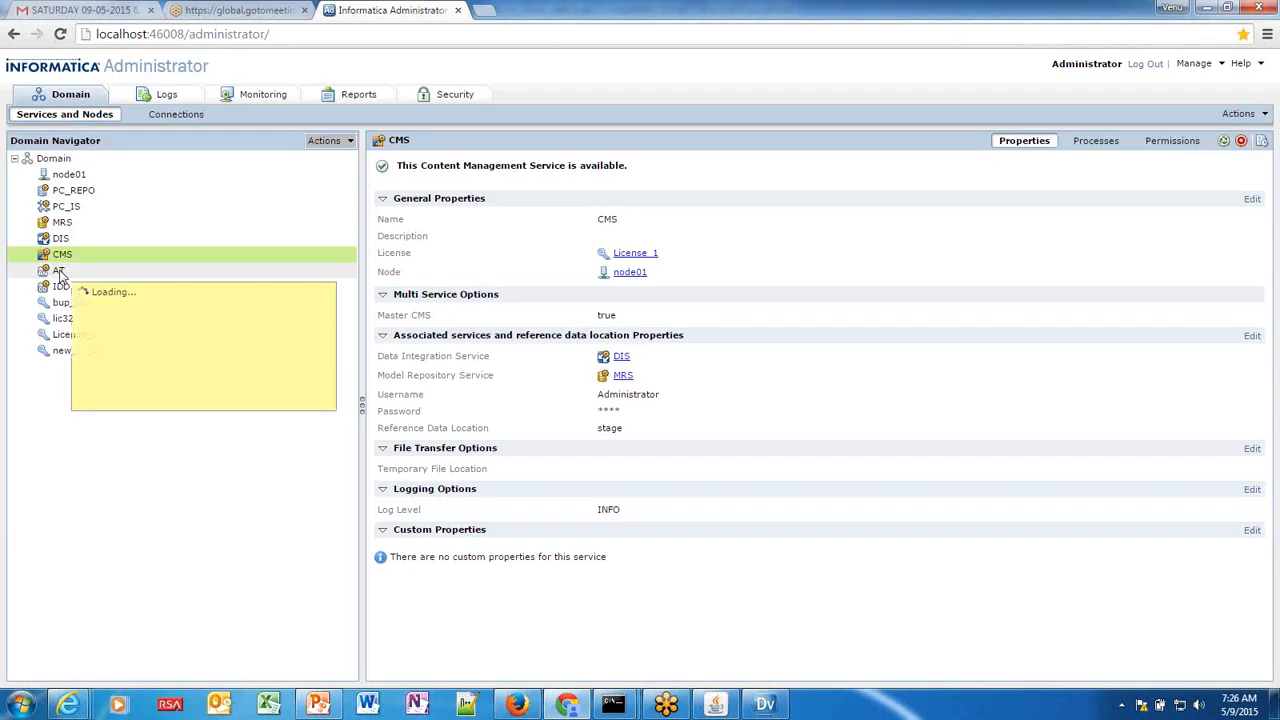
# Select the AT service in the Domain Navigator to view its details.
pyautogui.moveTo(70, 706)
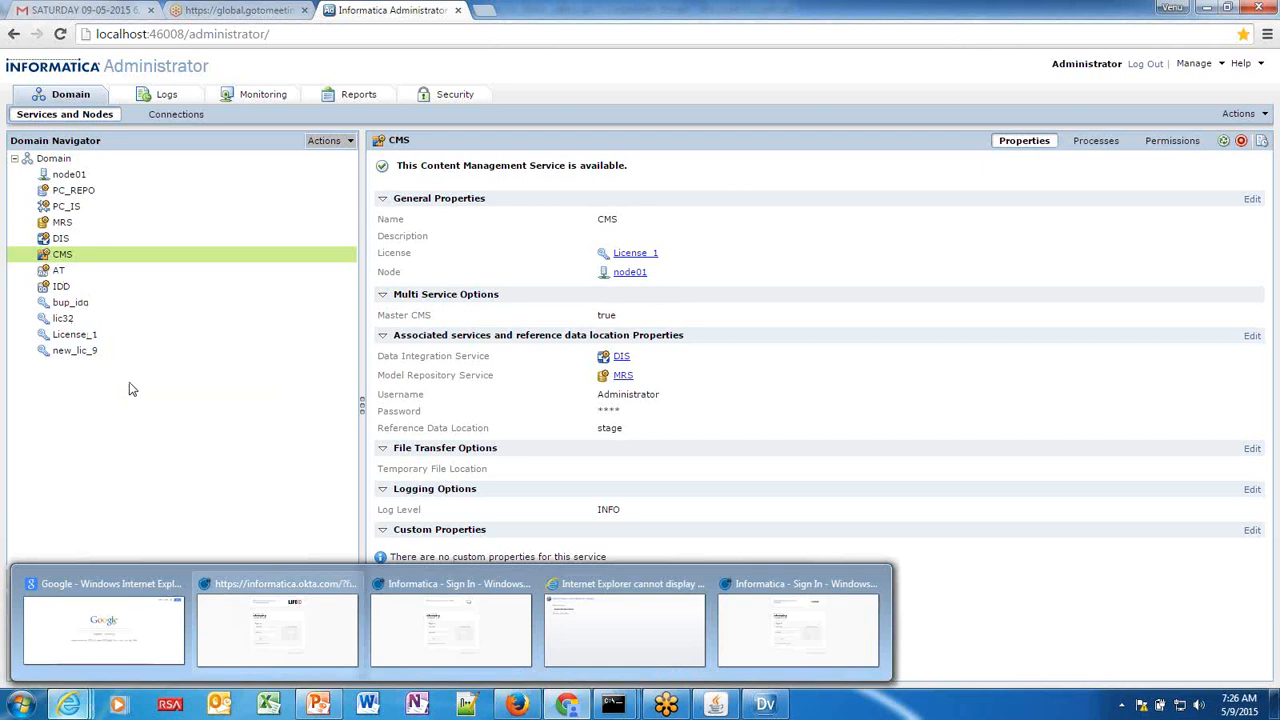
pyautogui.click(62, 272)
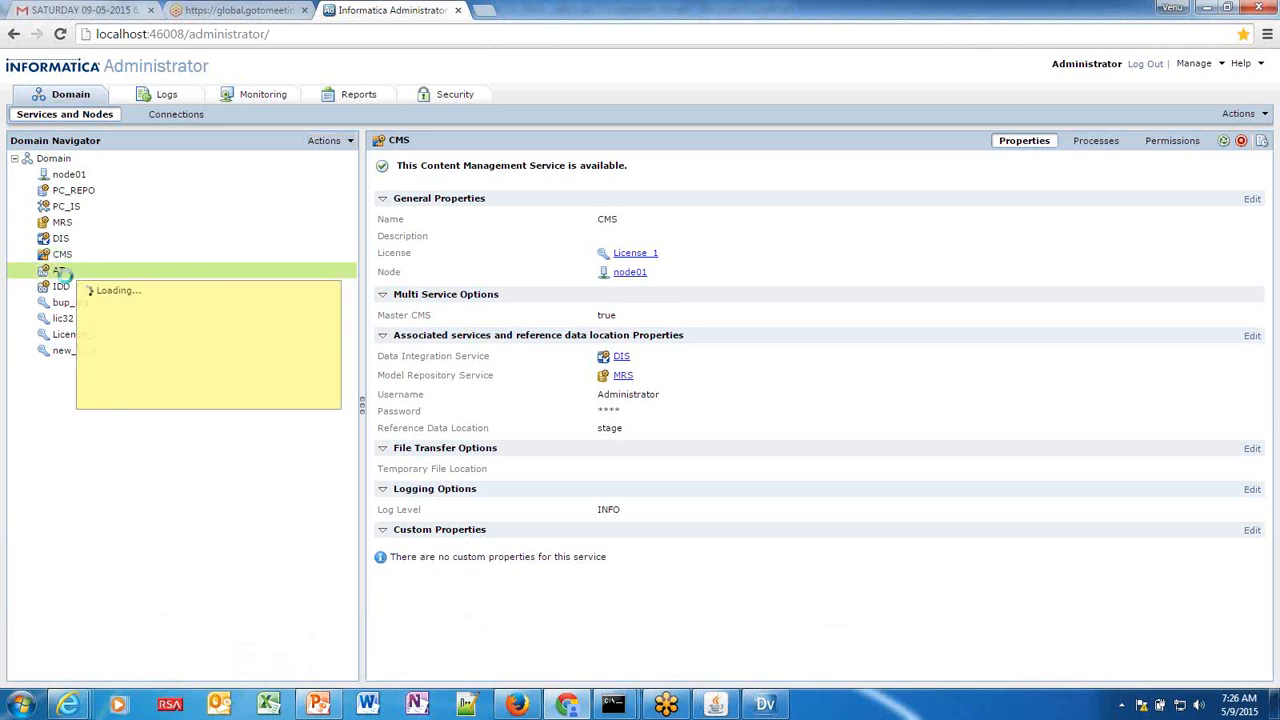
pyautogui.moveTo(766, 707)
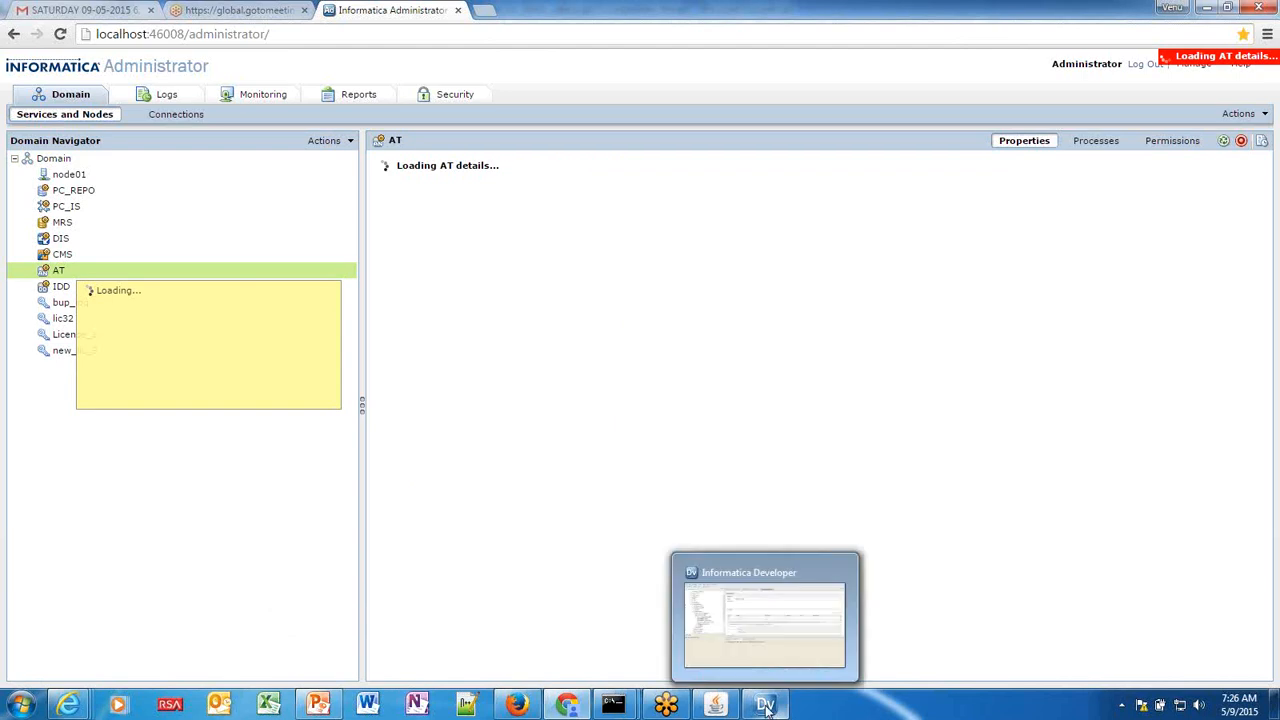
# Show reftable_country's five data rows, inspecting the INDIA and USA rows with panels resized.
pyautogui.click(752, 648)
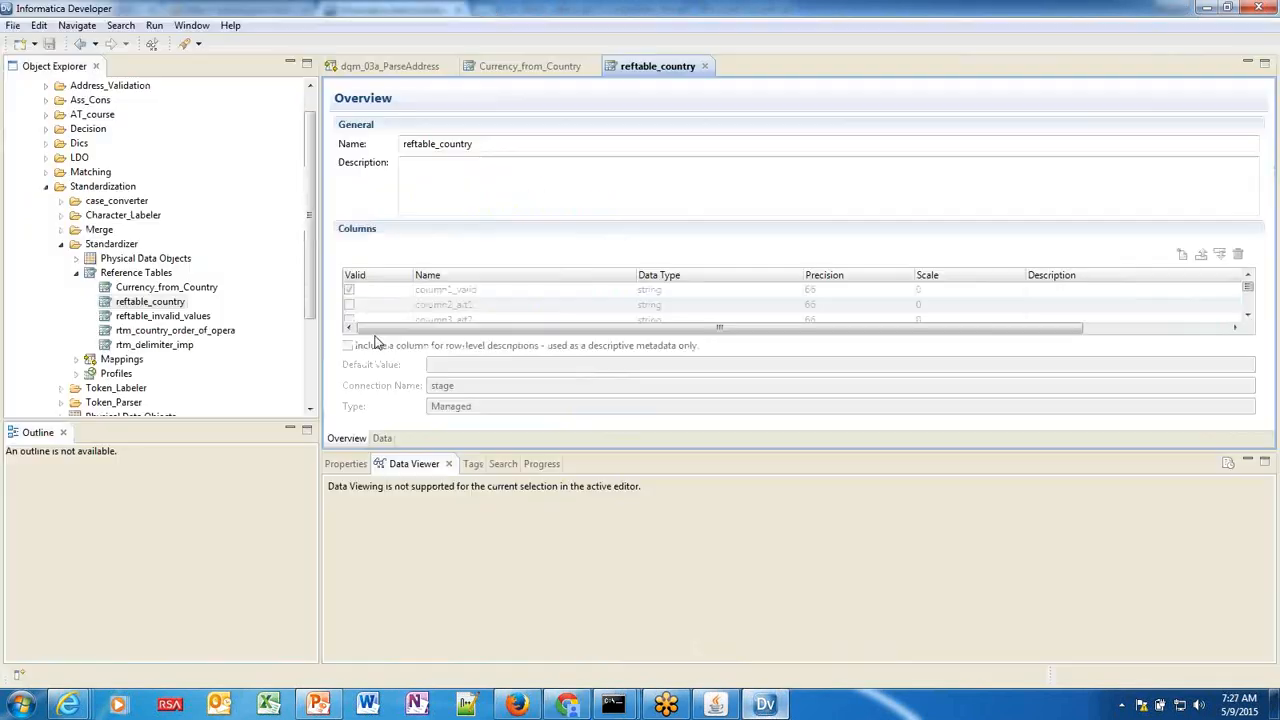
pyautogui.moveTo(707, 451); pyautogui.dragTo(708, 516)
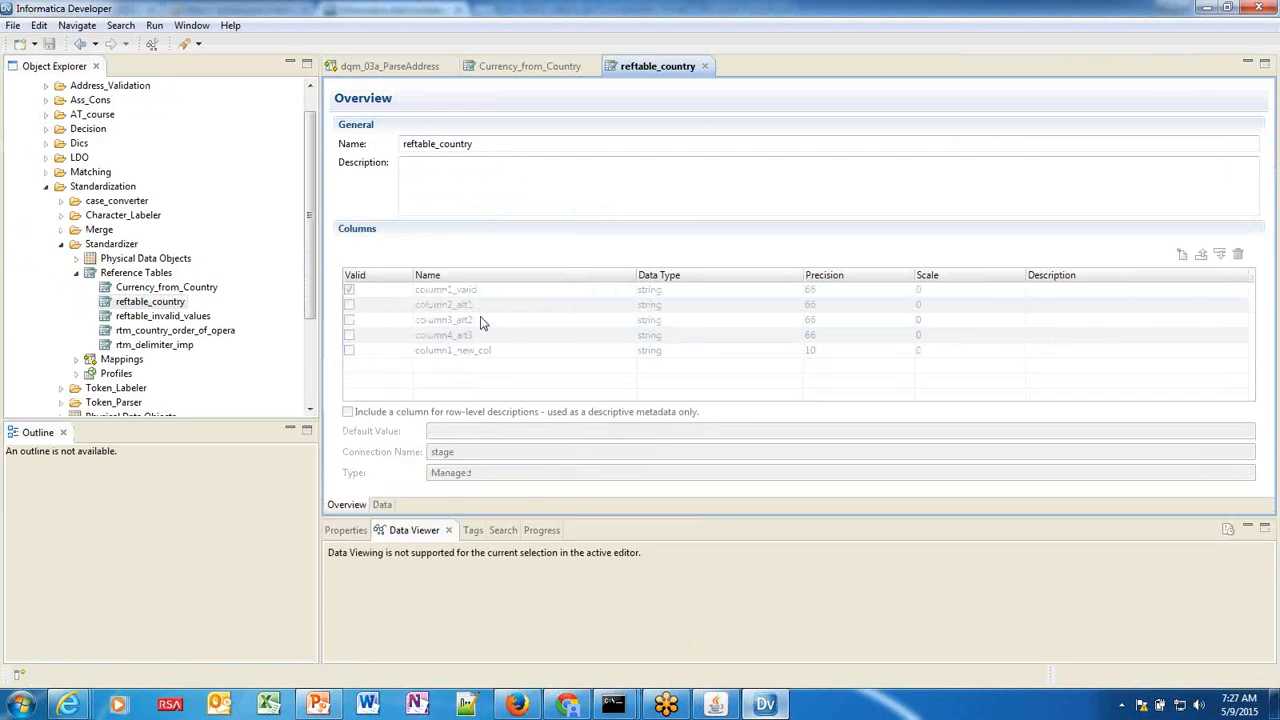
pyautogui.click(382, 505)
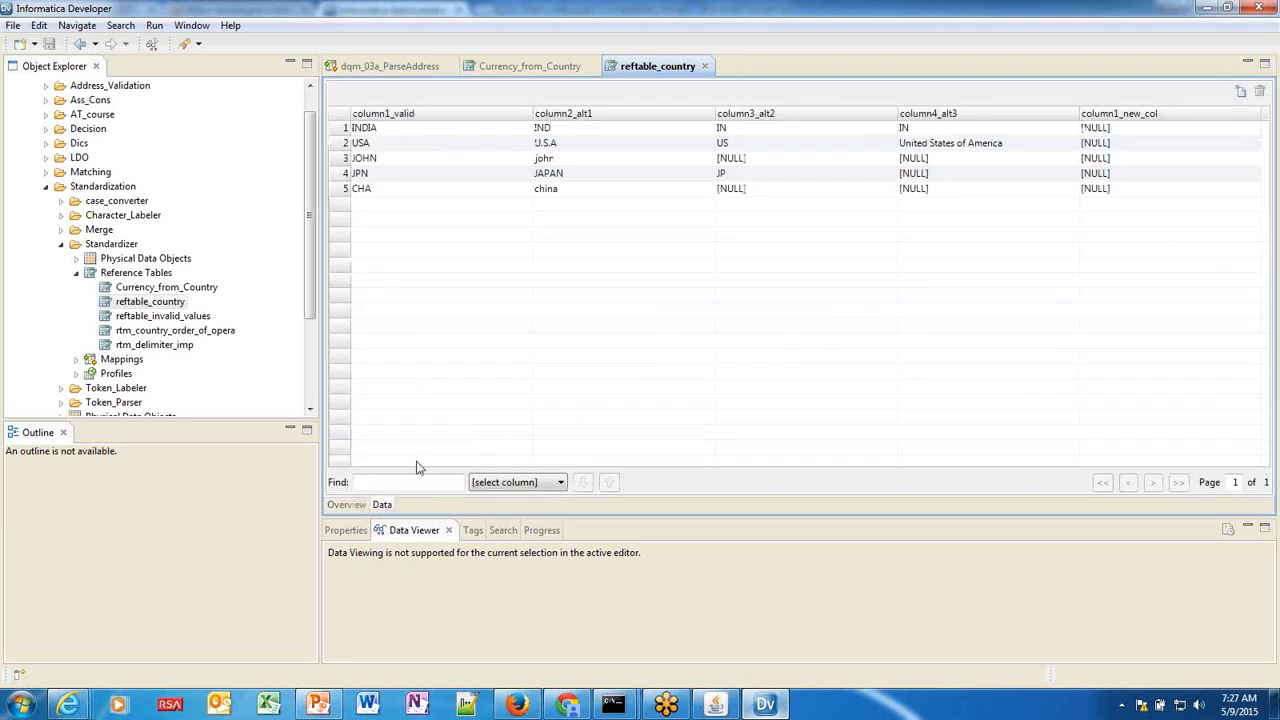
pyautogui.click(397, 133)
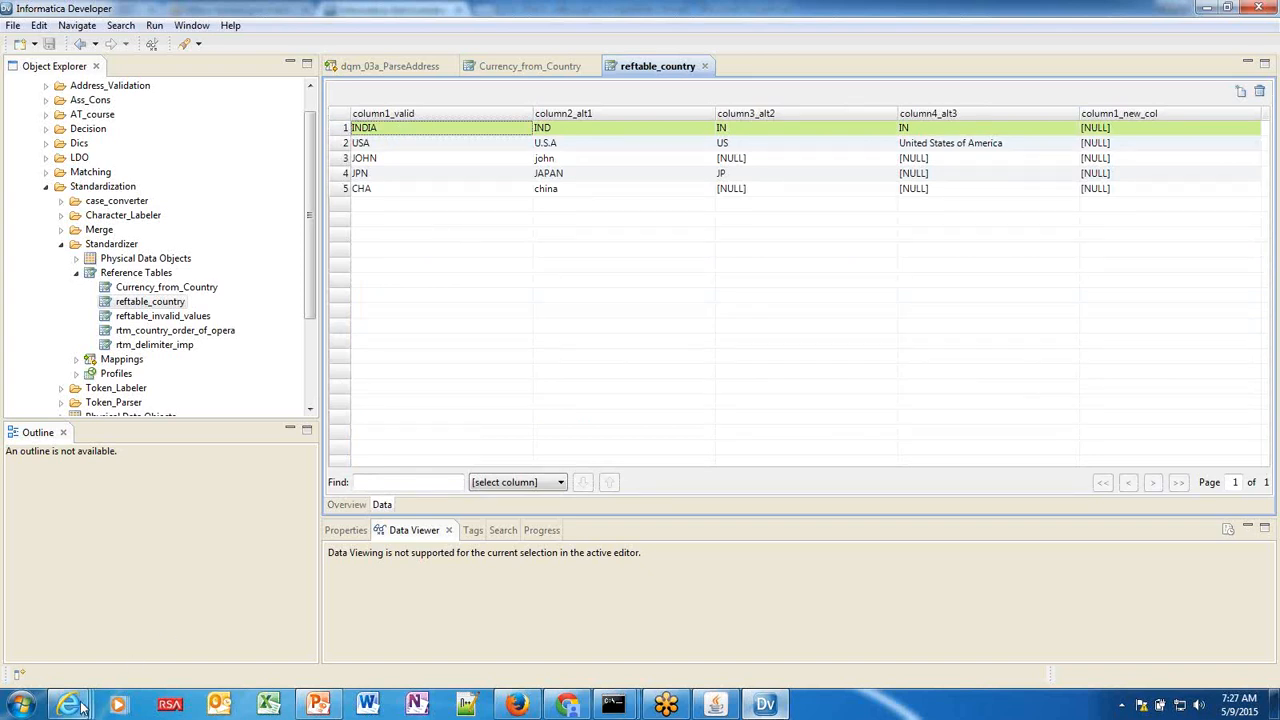
pyautogui.moveTo(82, 707)
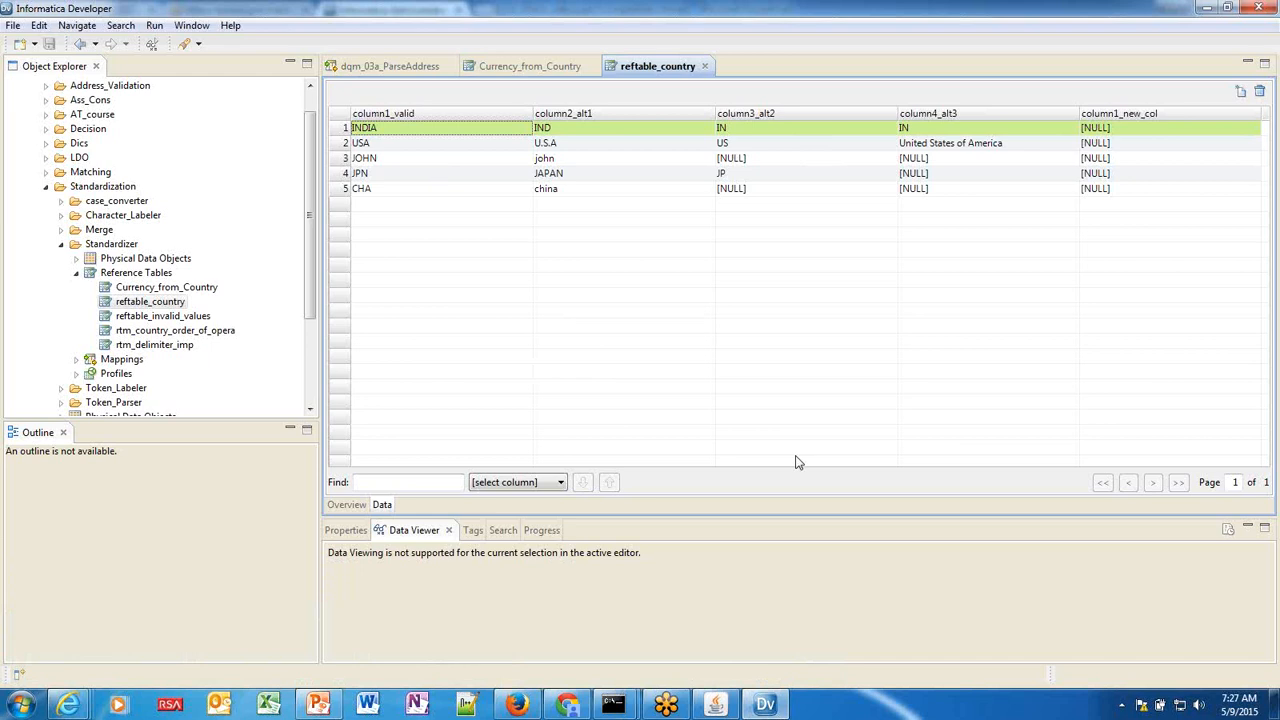
pyautogui.moveTo(788, 514); pyautogui.dragTo(786, 457)
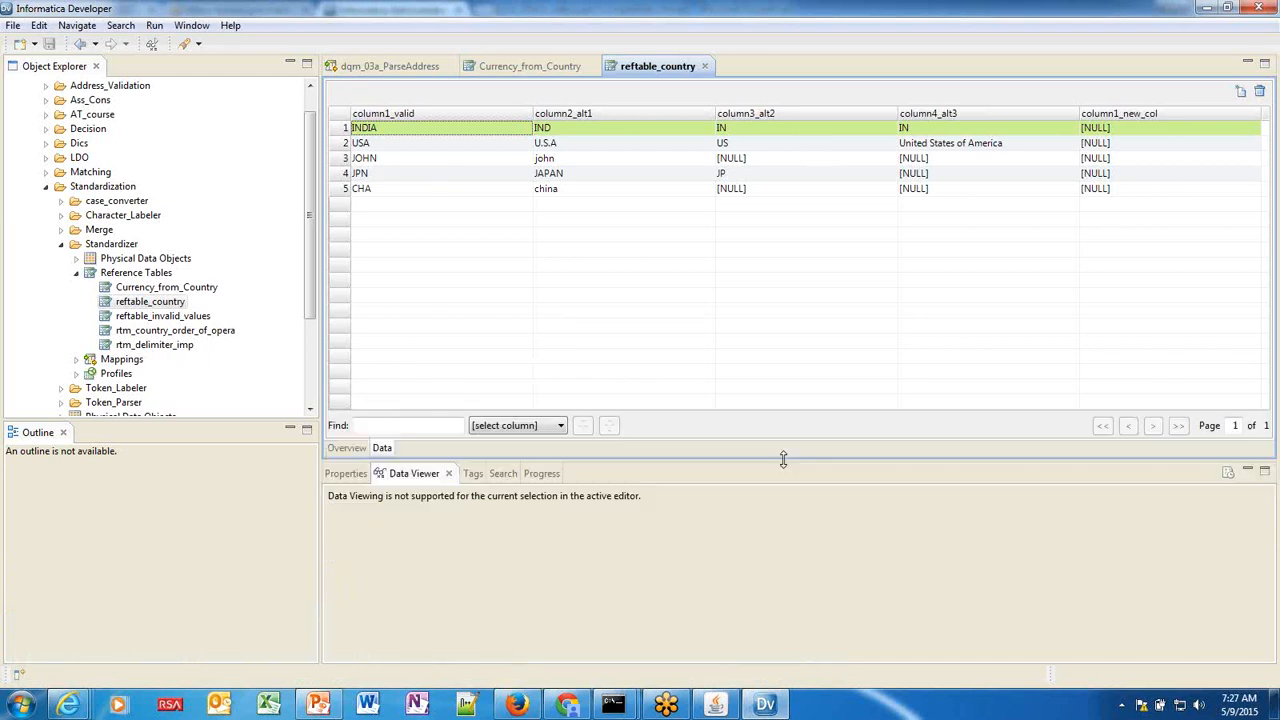
pyautogui.click(648, 148)
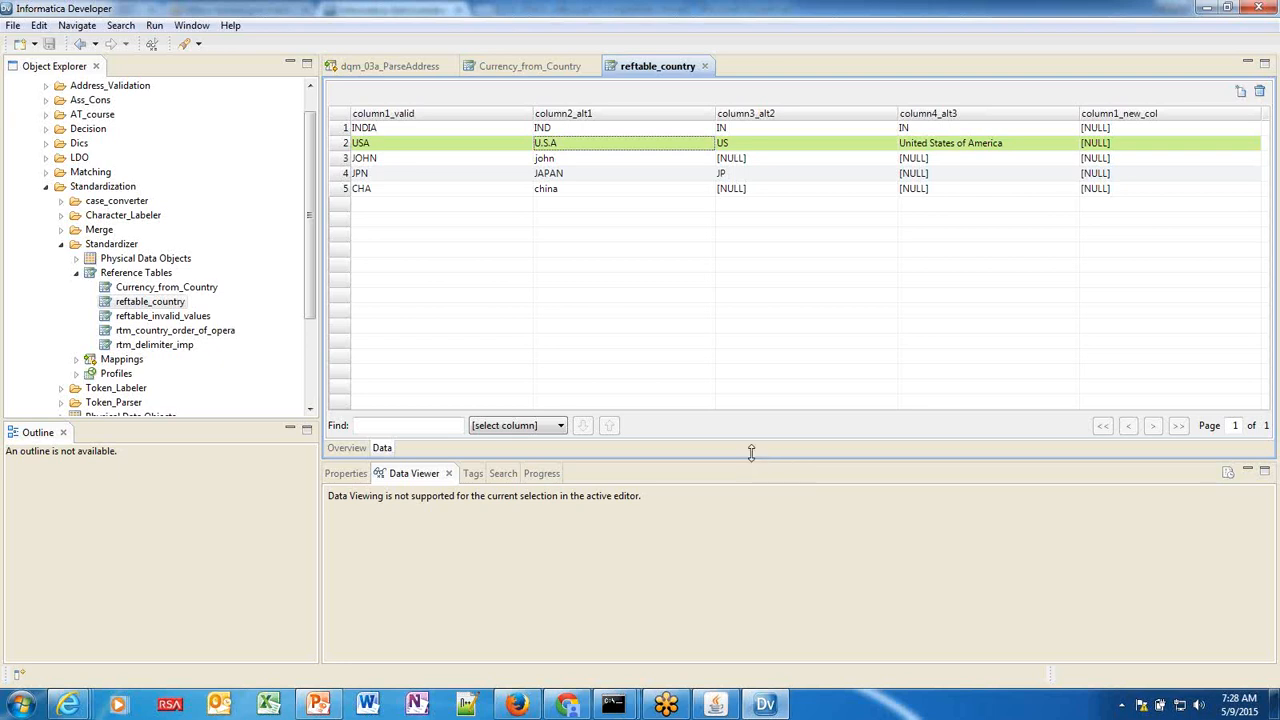
pyautogui.moveTo(753, 459); pyautogui.dragTo(742, 392)
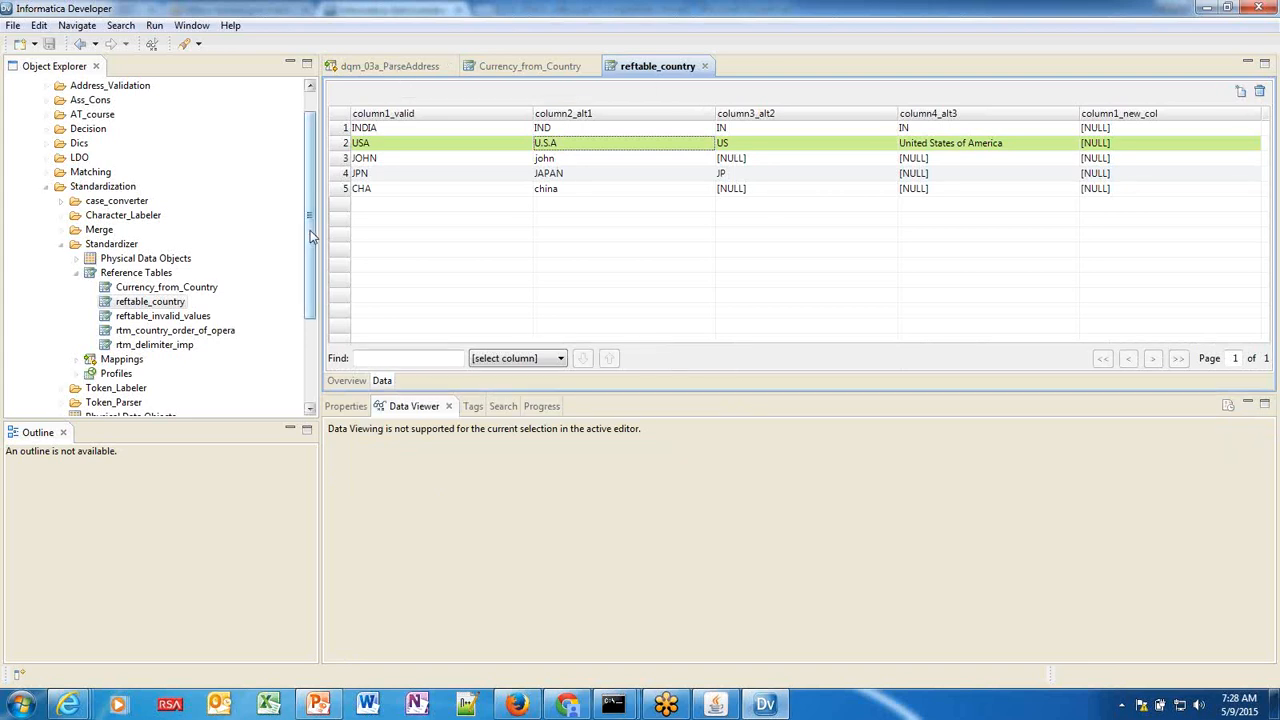
pyautogui.moveTo(307, 235); pyautogui.dragTo(308, 255)
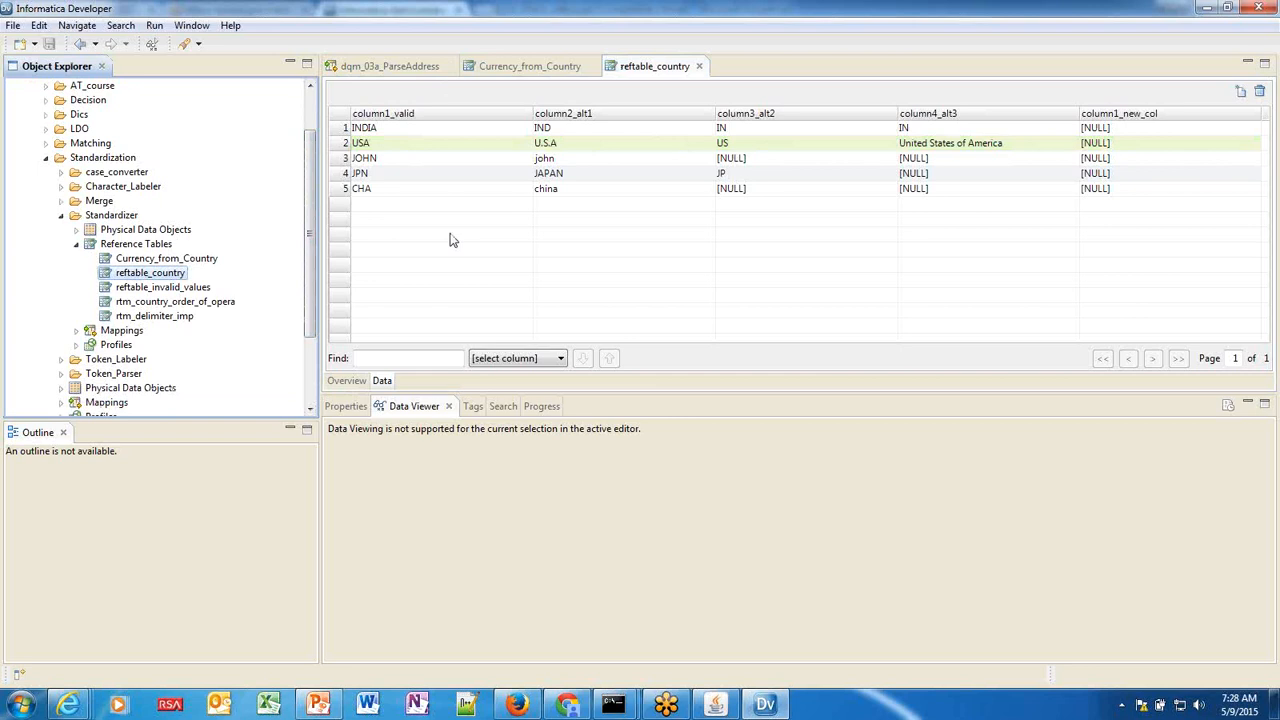
# Open Mapping_standardize_country from the Standardizer project's Mappings folder.
pyautogui.click(75, 332)
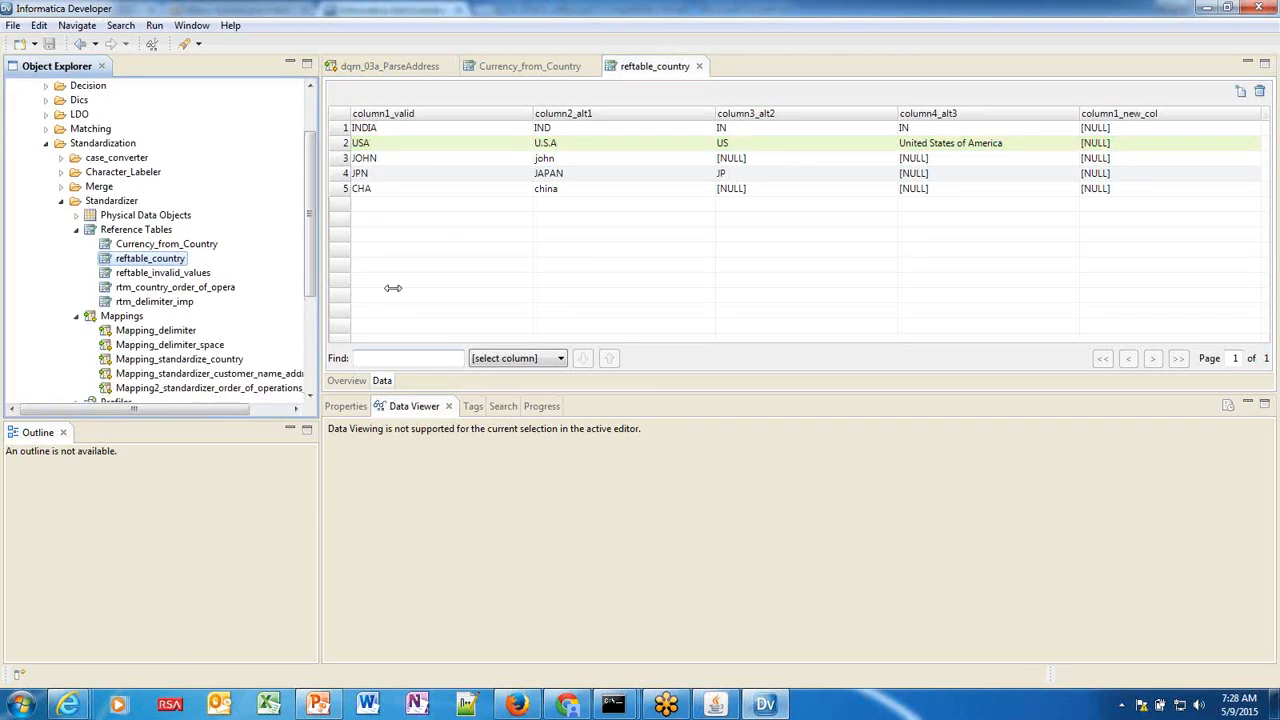
pyautogui.scroll(-2, 308, 222)
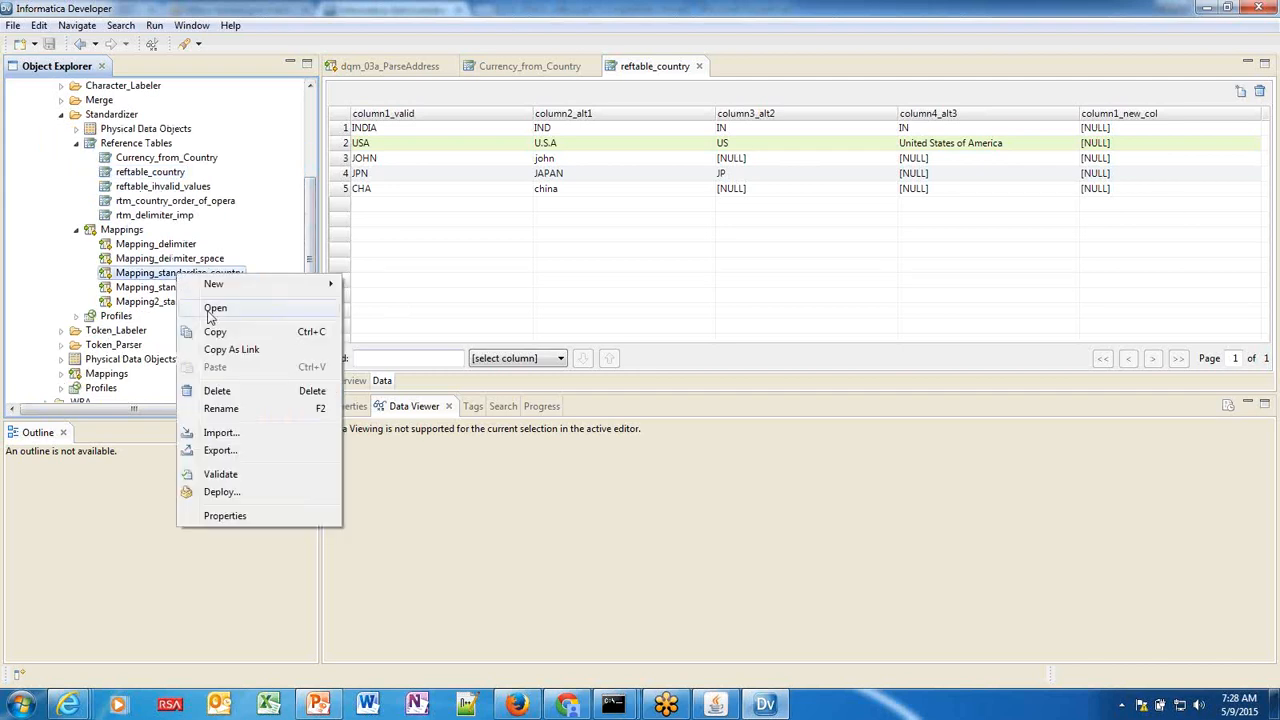
pyautogui.click(212, 308)
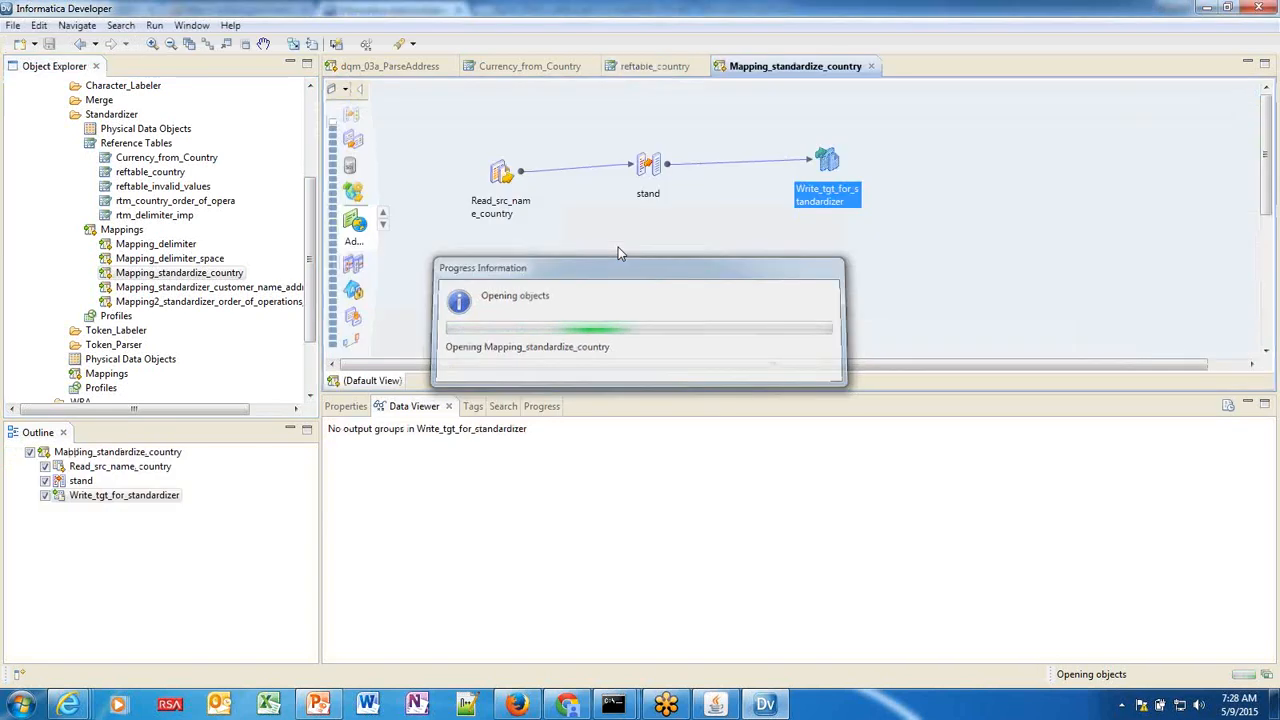
# Preview Read_src_name_country's Name and Country data with the Country column widened, then select stand.
pyautogui.click(502, 174)
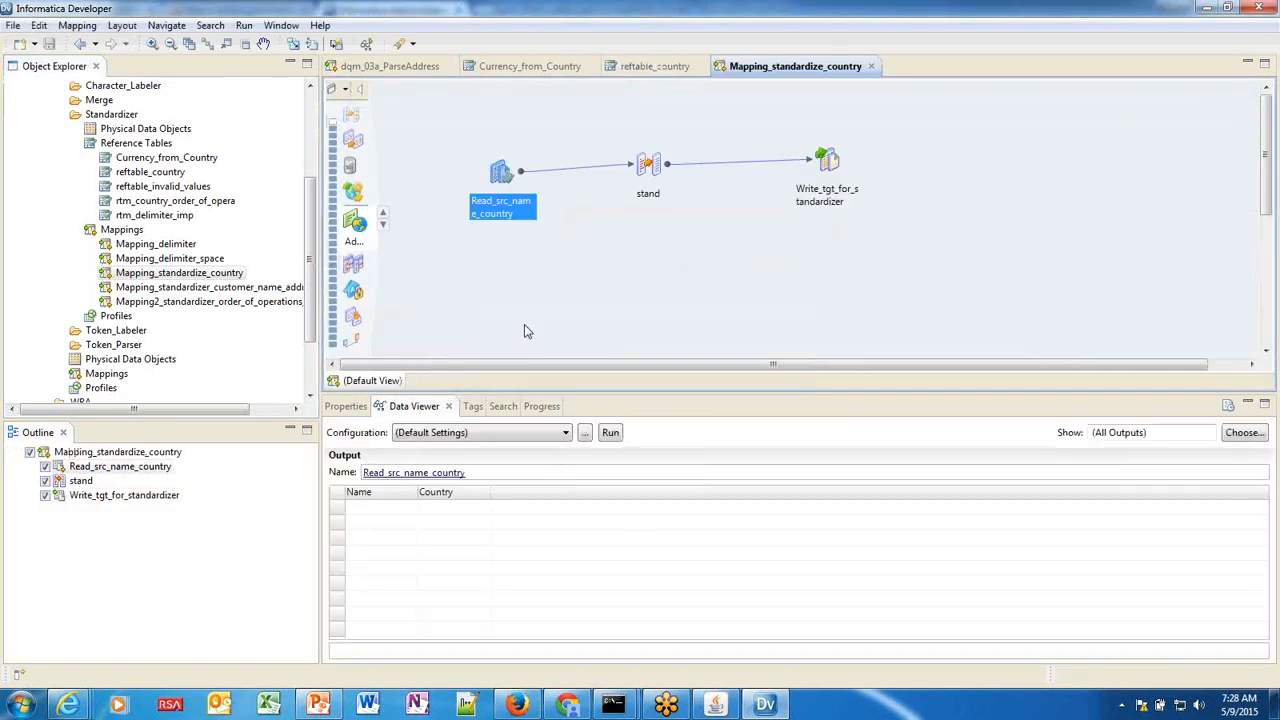
pyautogui.doubleClick(507, 176)
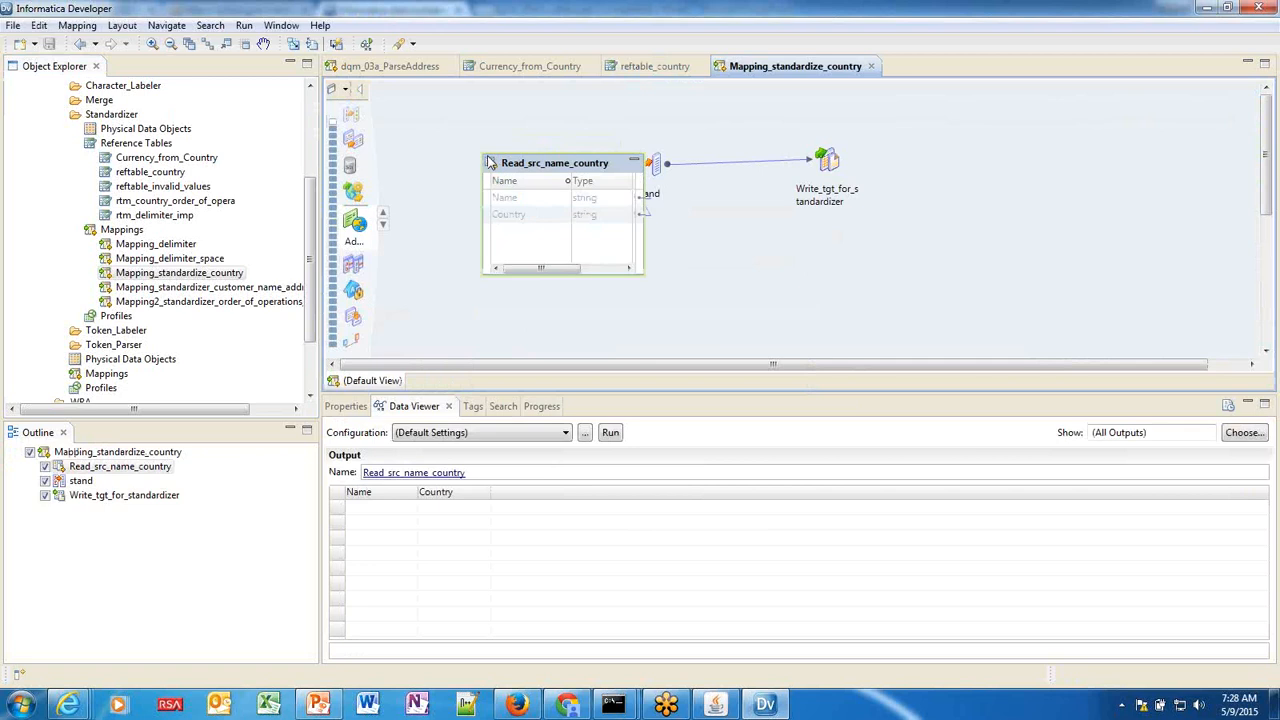
pyautogui.moveTo(487, 161); pyautogui.dragTo(449, 155)
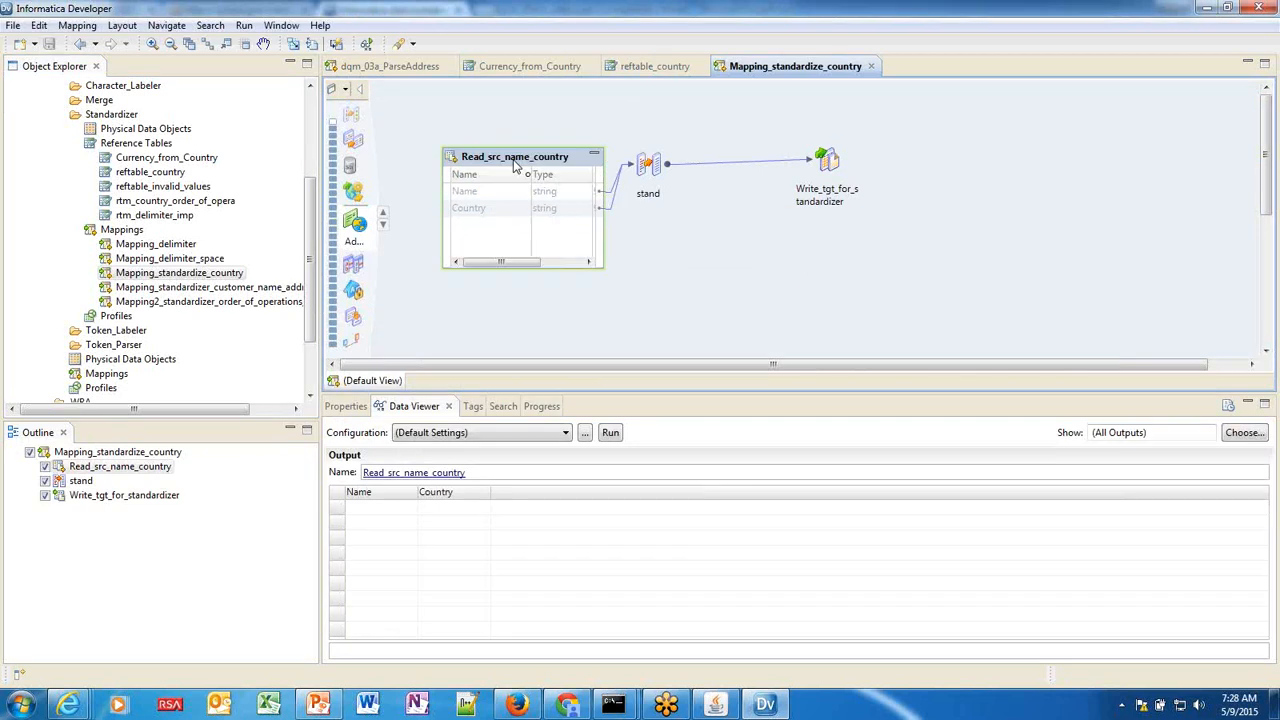
pyautogui.click(610, 433)
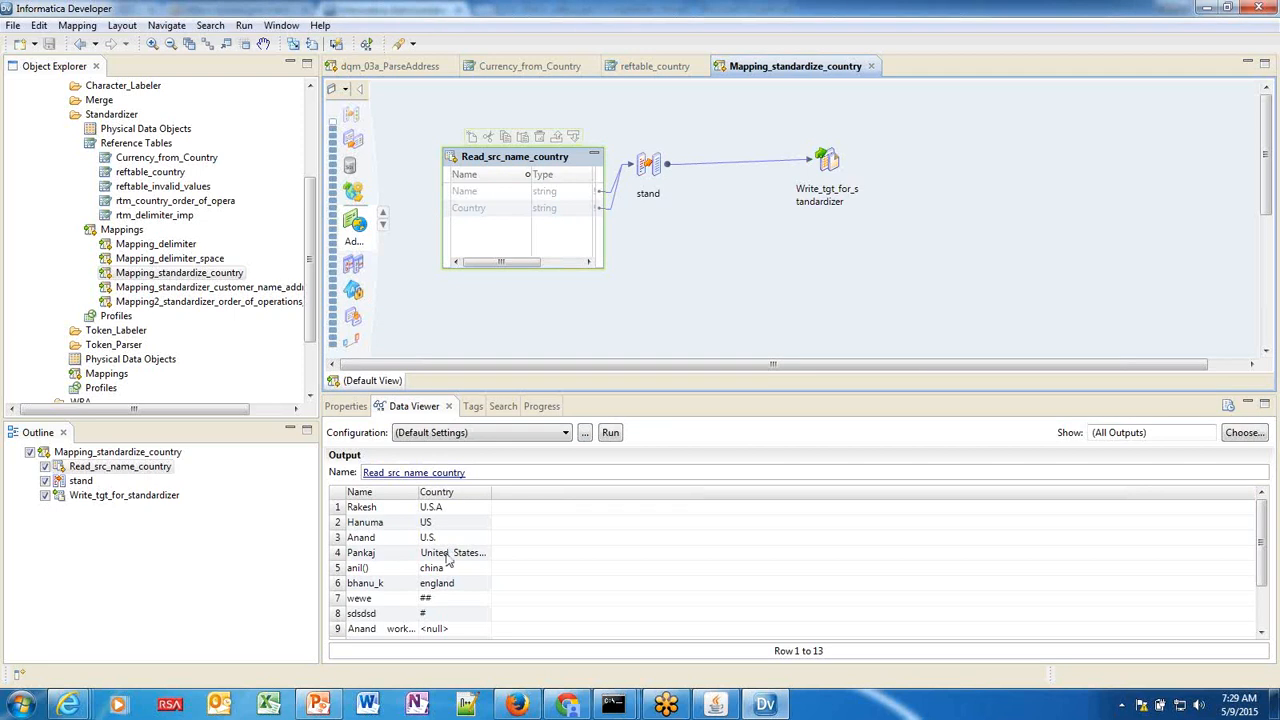
pyautogui.moveTo(491, 491); pyautogui.dragTo(553, 487)
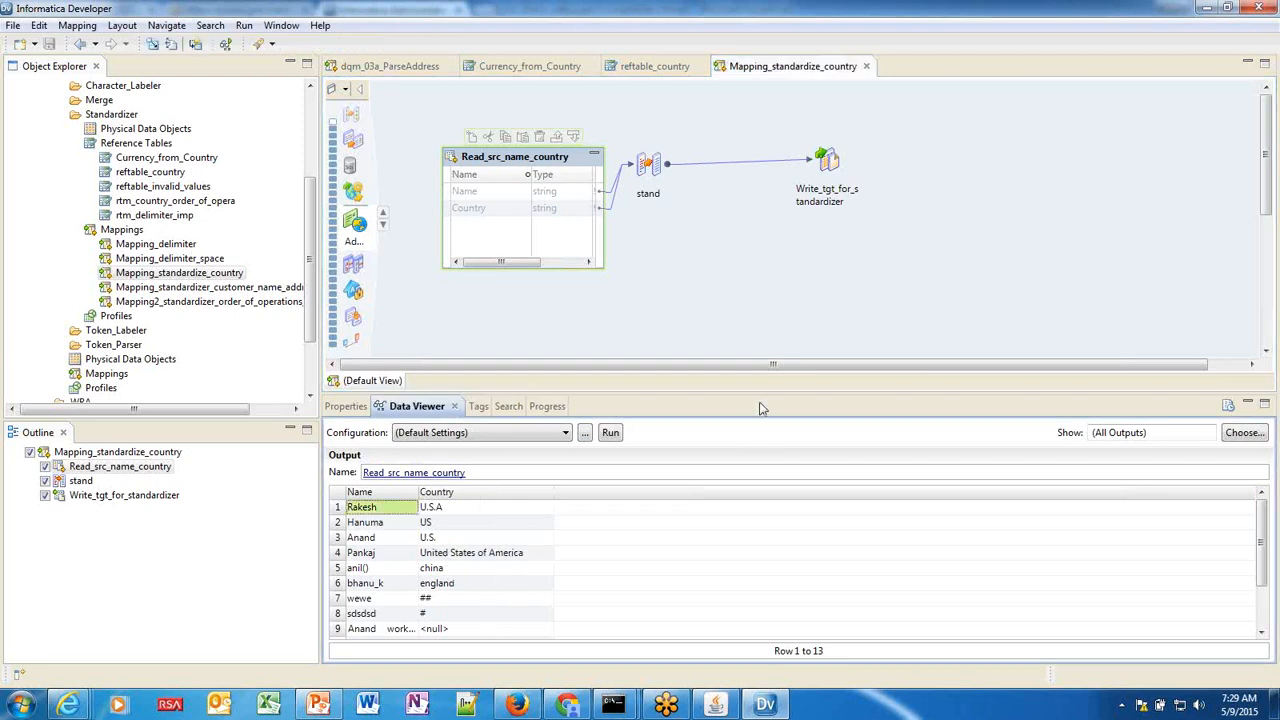
pyautogui.moveTo(762, 395); pyautogui.dragTo(766, 339)
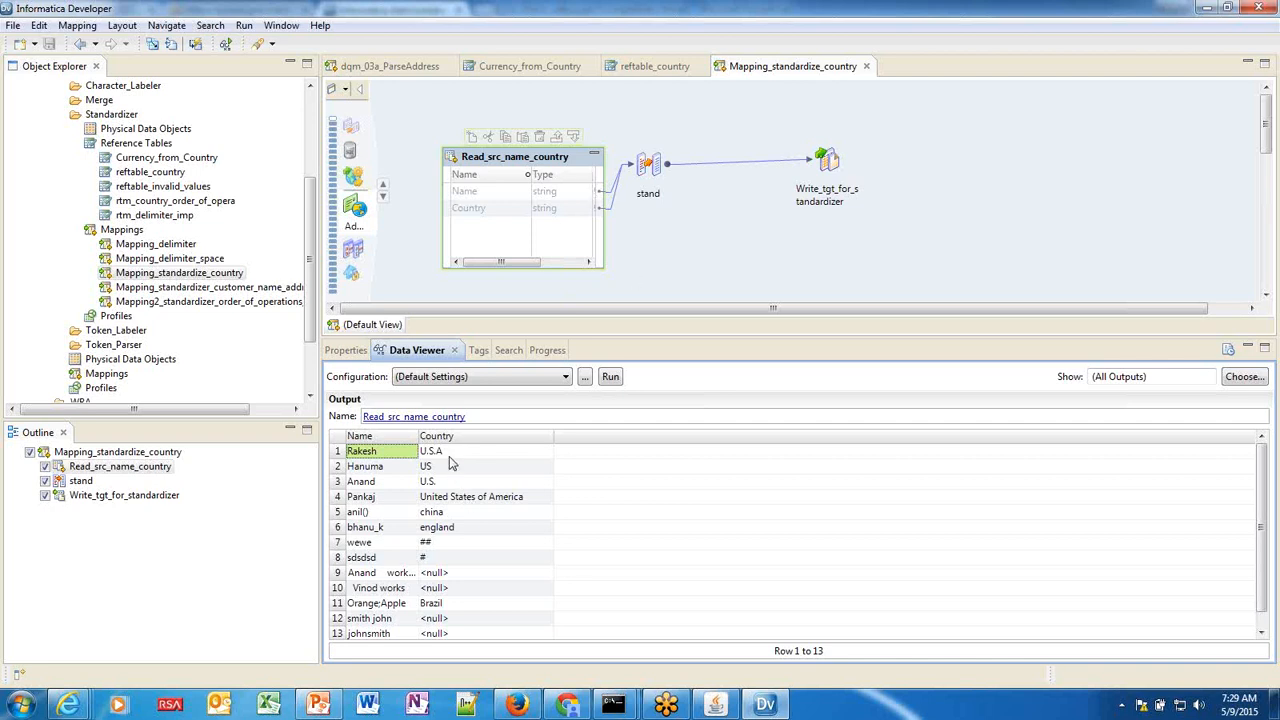
pyautogui.click(645, 163)
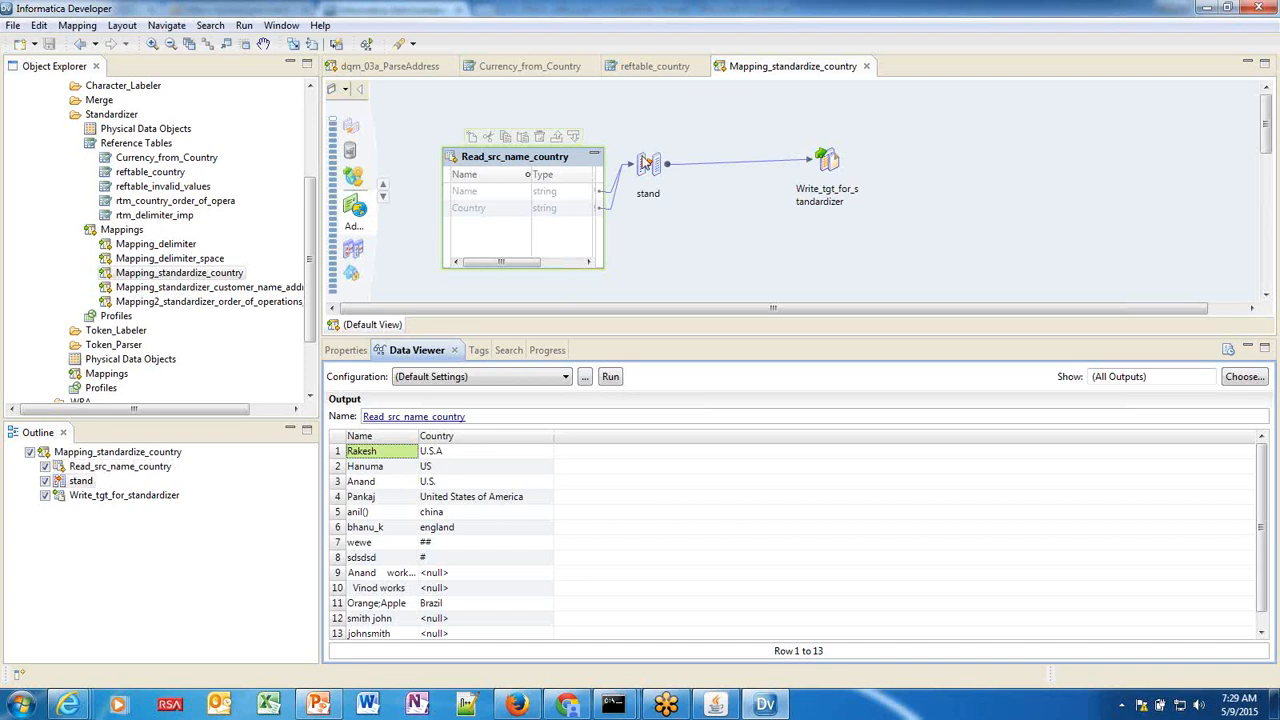
# Inspect stand's Strategy1 Replace Reference Table Matches operation, then return to the Data Viewer.
pyautogui.click(346, 351)
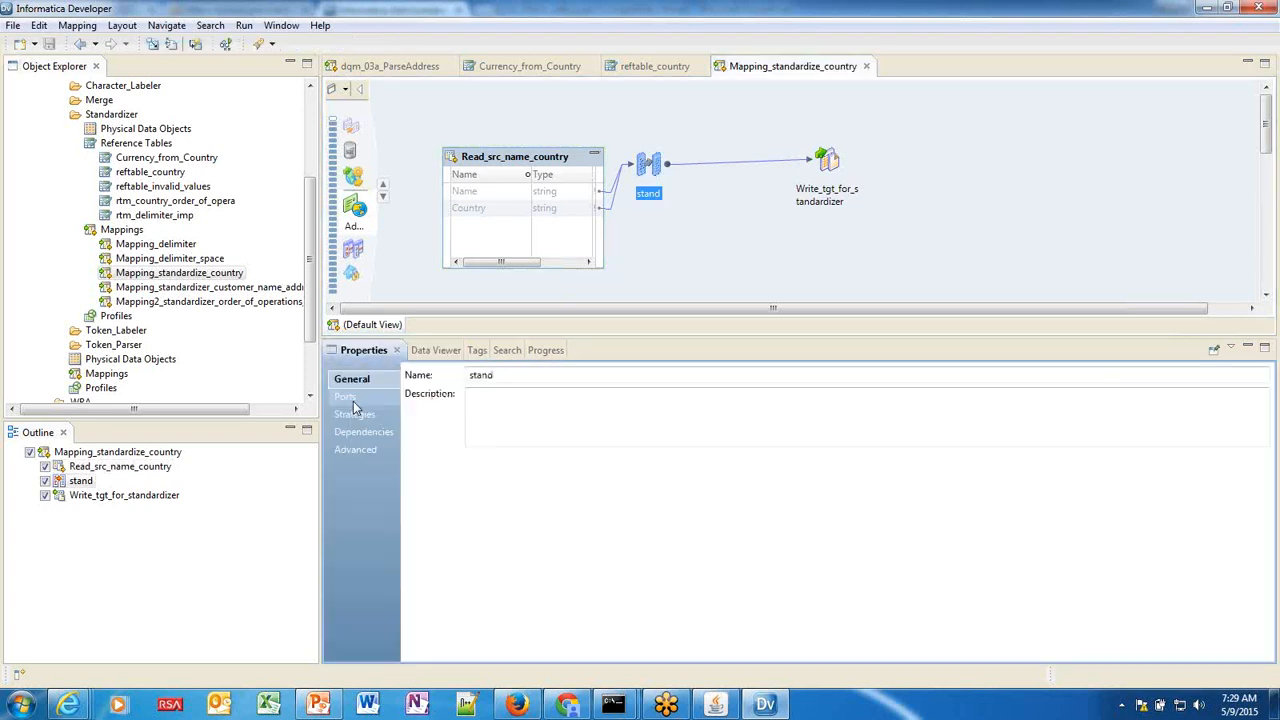
pyautogui.click(352, 414)
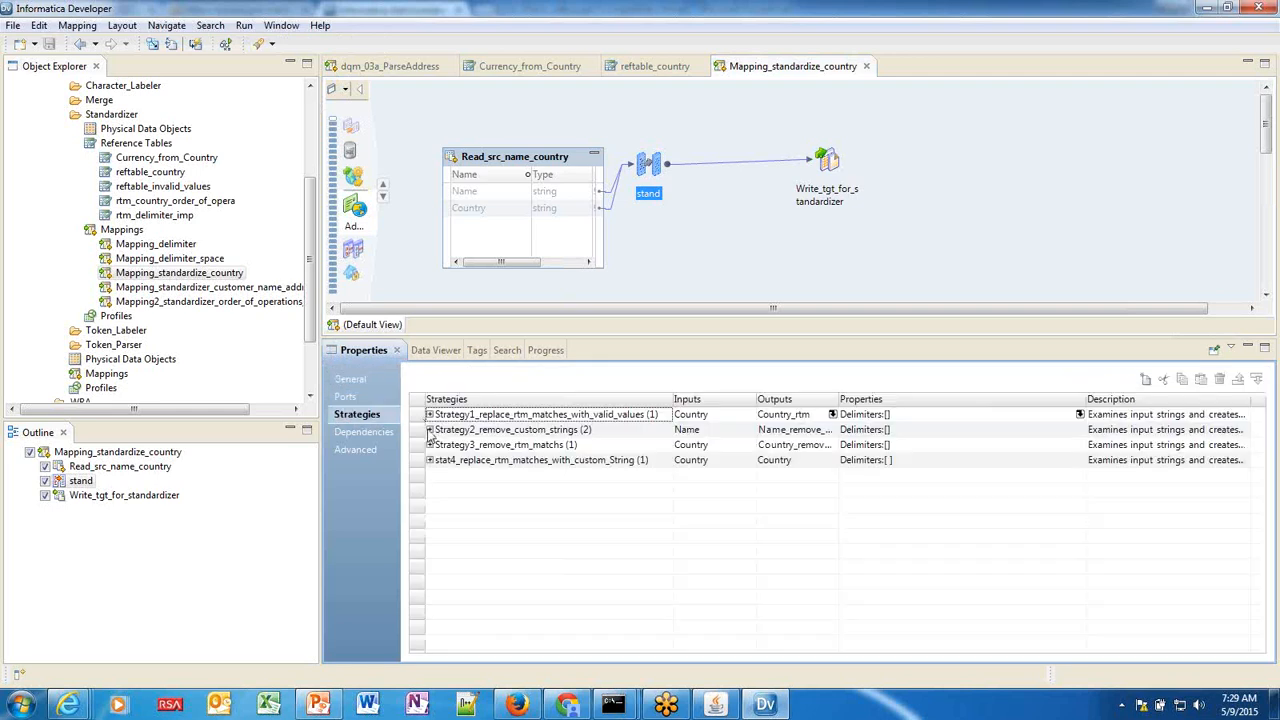
pyautogui.click(430, 415)
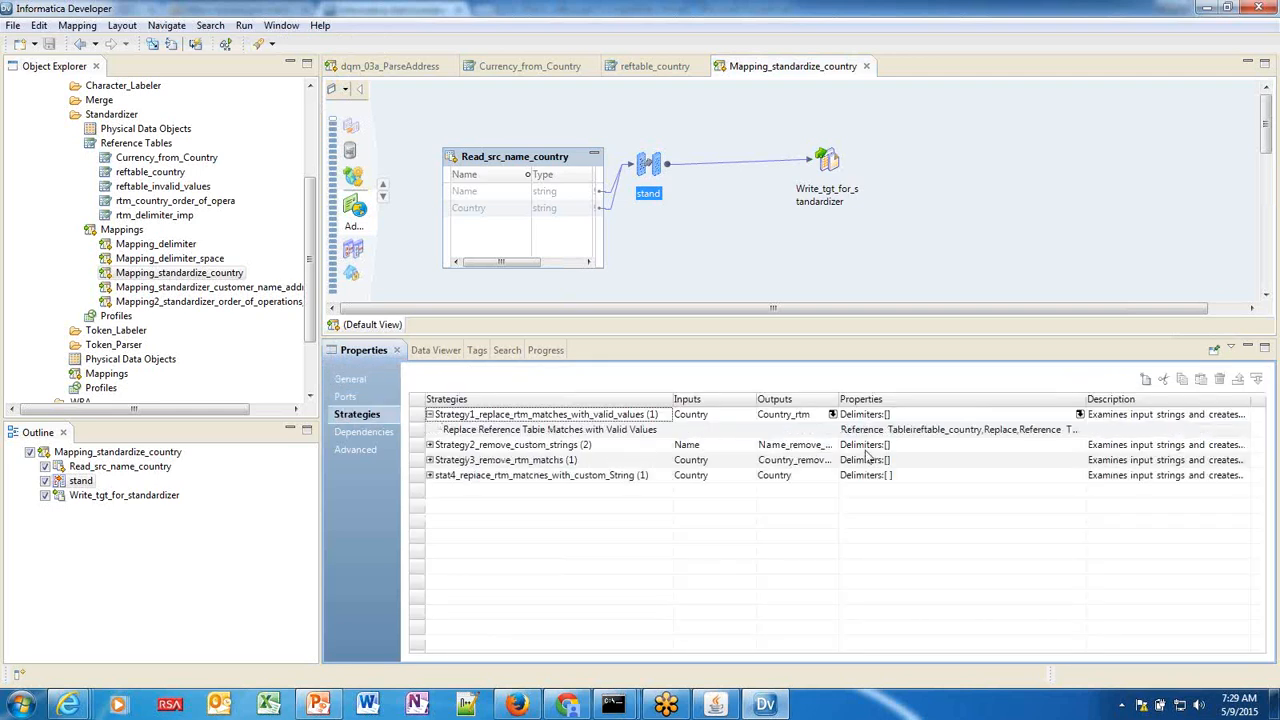
pyautogui.click(940, 430)
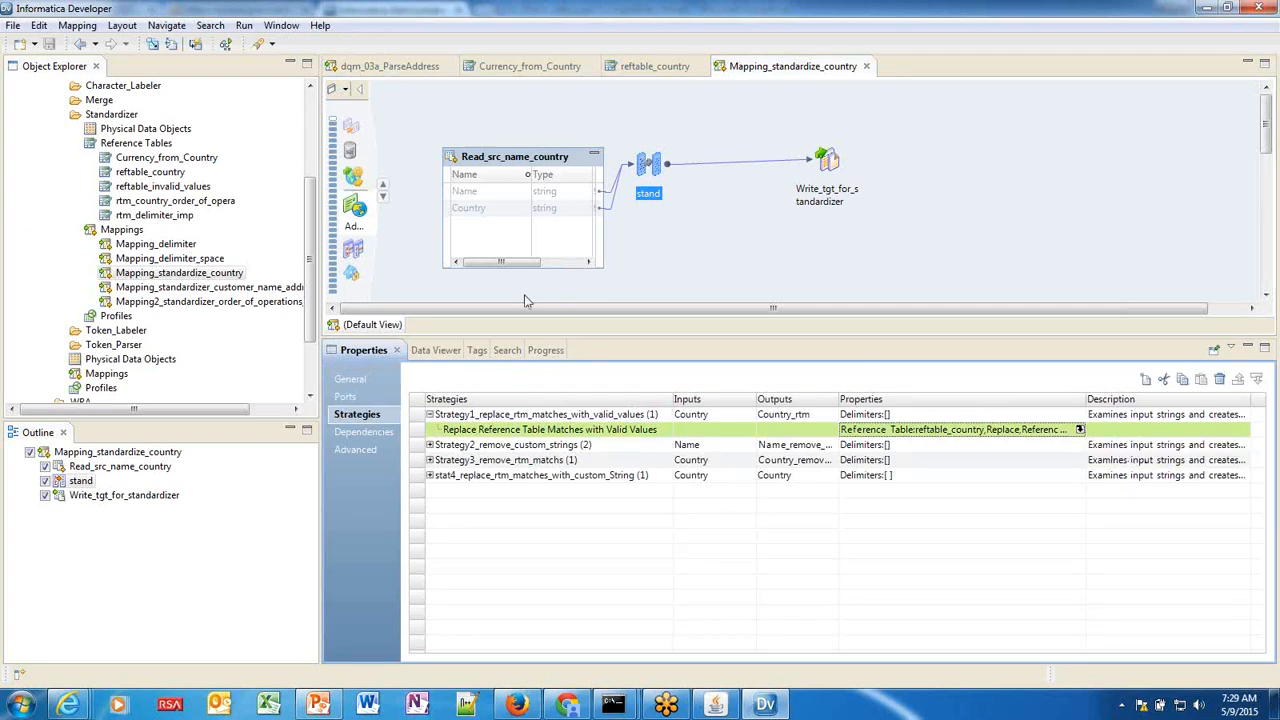
pyautogui.click(430, 350)
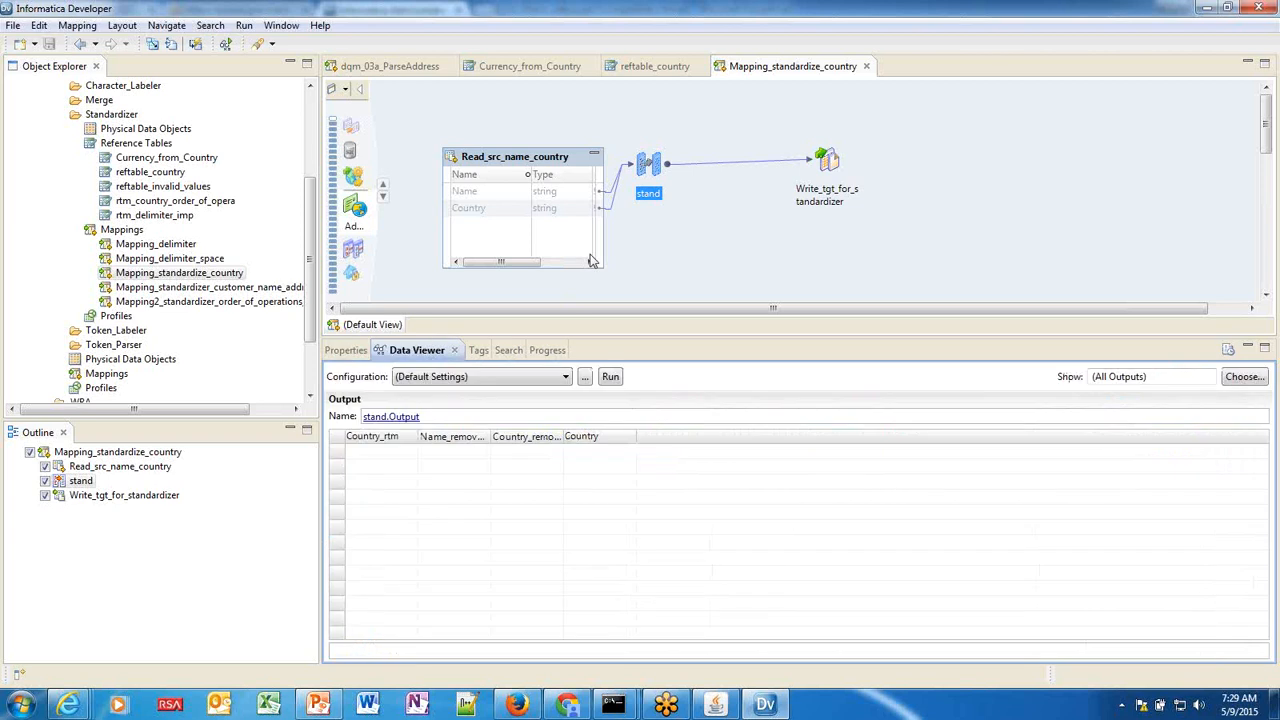
# Run stand's output preview and copy the AT Analyst Service URL from Informatica Administrator.
pyautogui.click(611, 377)
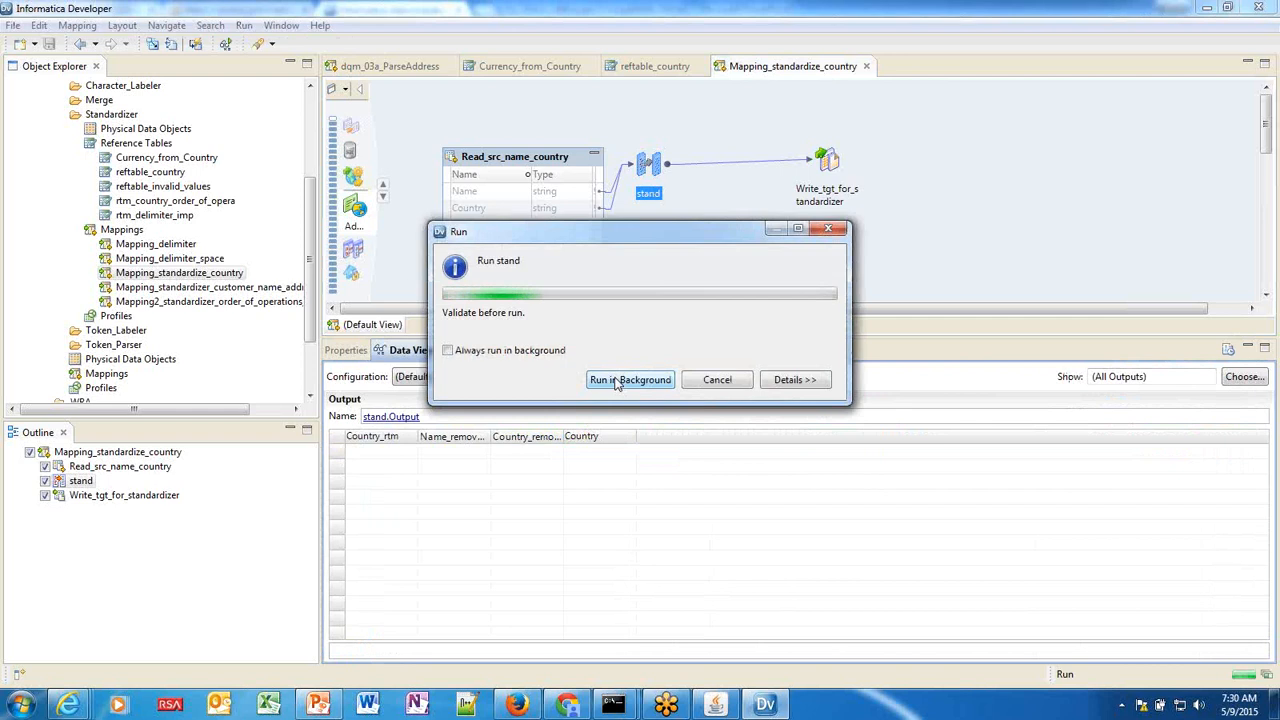
pyautogui.moveTo(567, 704)
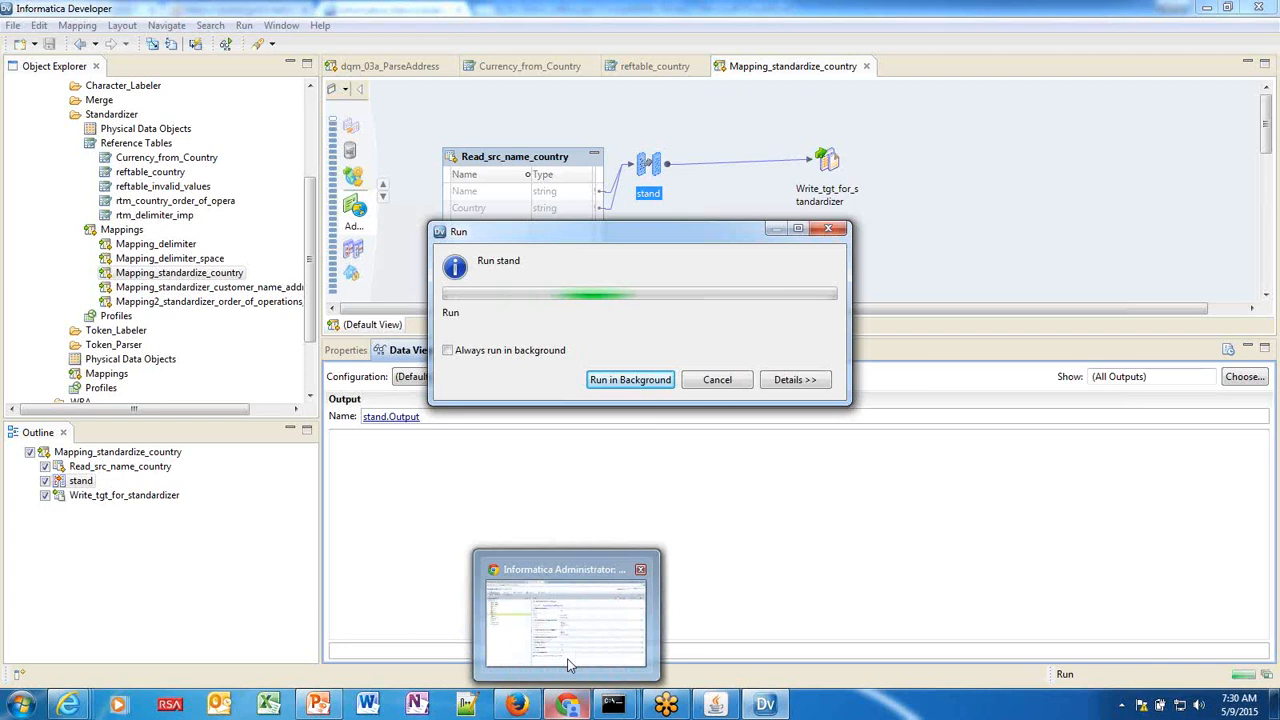
pyautogui.click(567, 665)
pyautogui.moveTo(612, 198); pyautogui.dragTo(460, 202)
pyautogui.hotkey('ctrl', 'c')
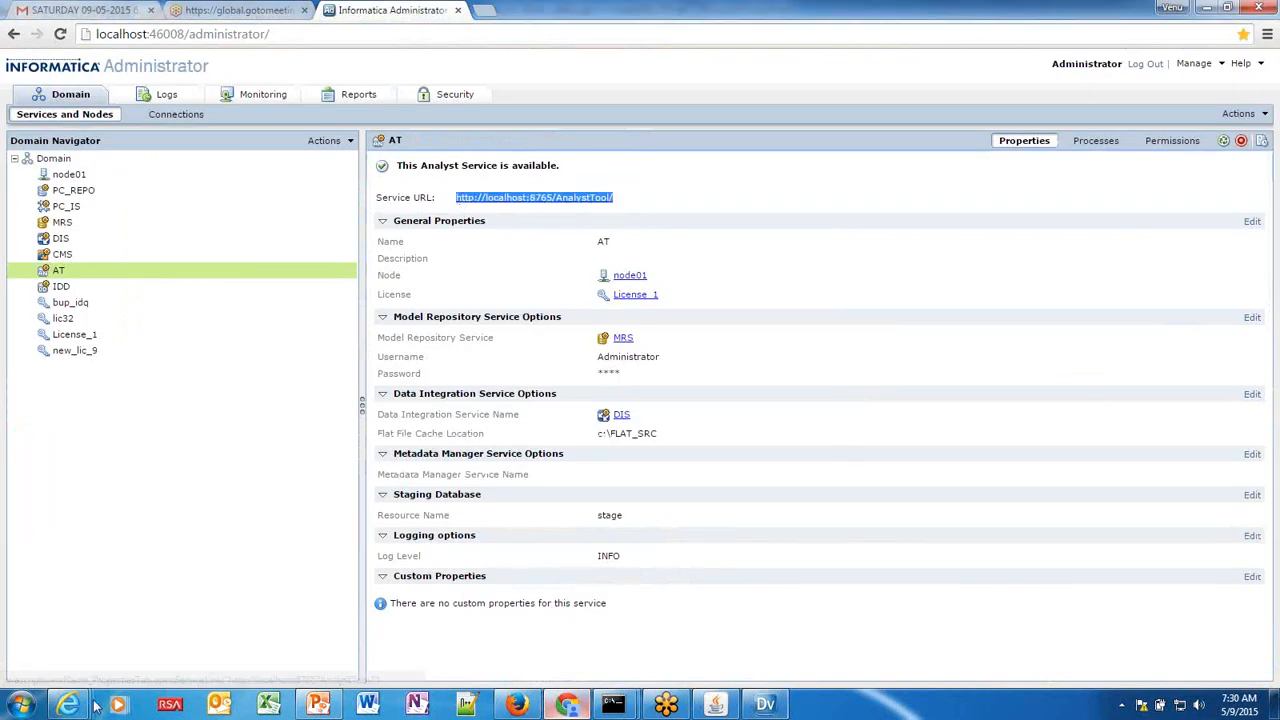
# Load the Analyst Tool URL localhost:8765/AnalystTool in Internet Explorer.
pyautogui.moveTo(75, 703)
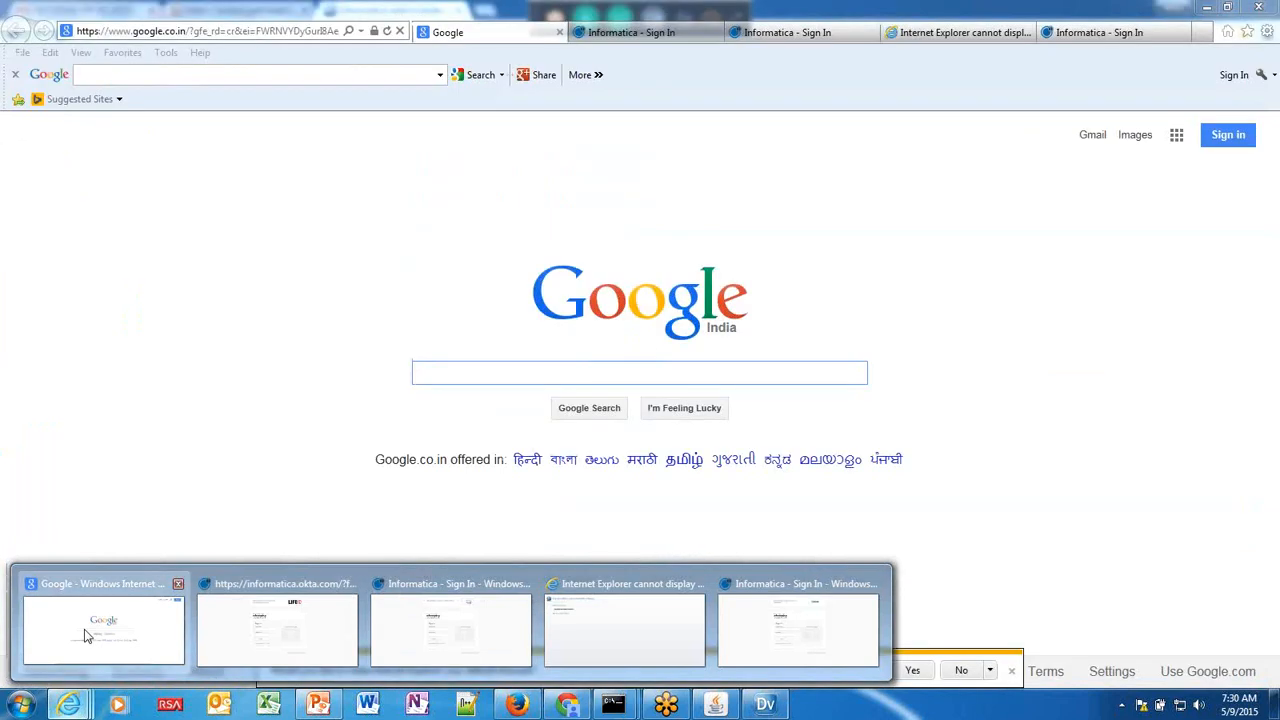
pyautogui.click(86, 636)
pyautogui.click(288, 31)
pyautogui.hotkey('ctrl', 'v')
pyautogui.press('Return')
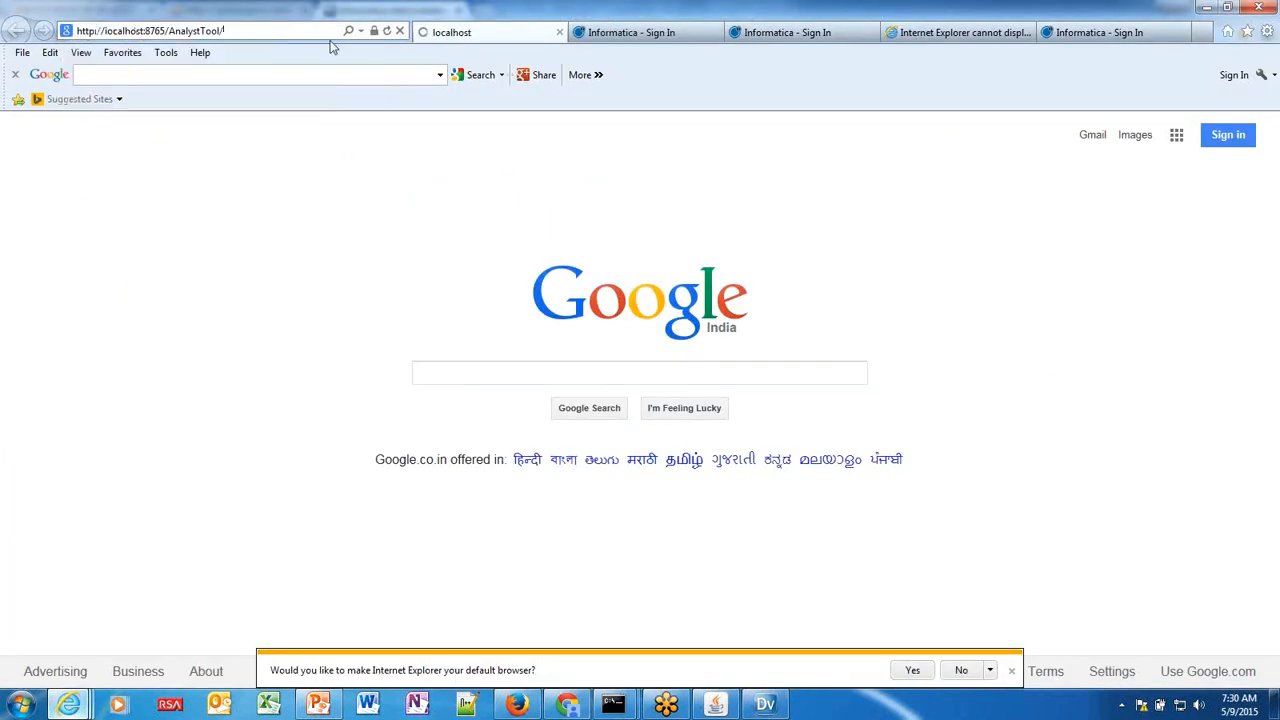
pyautogui.moveTo(776, 707)
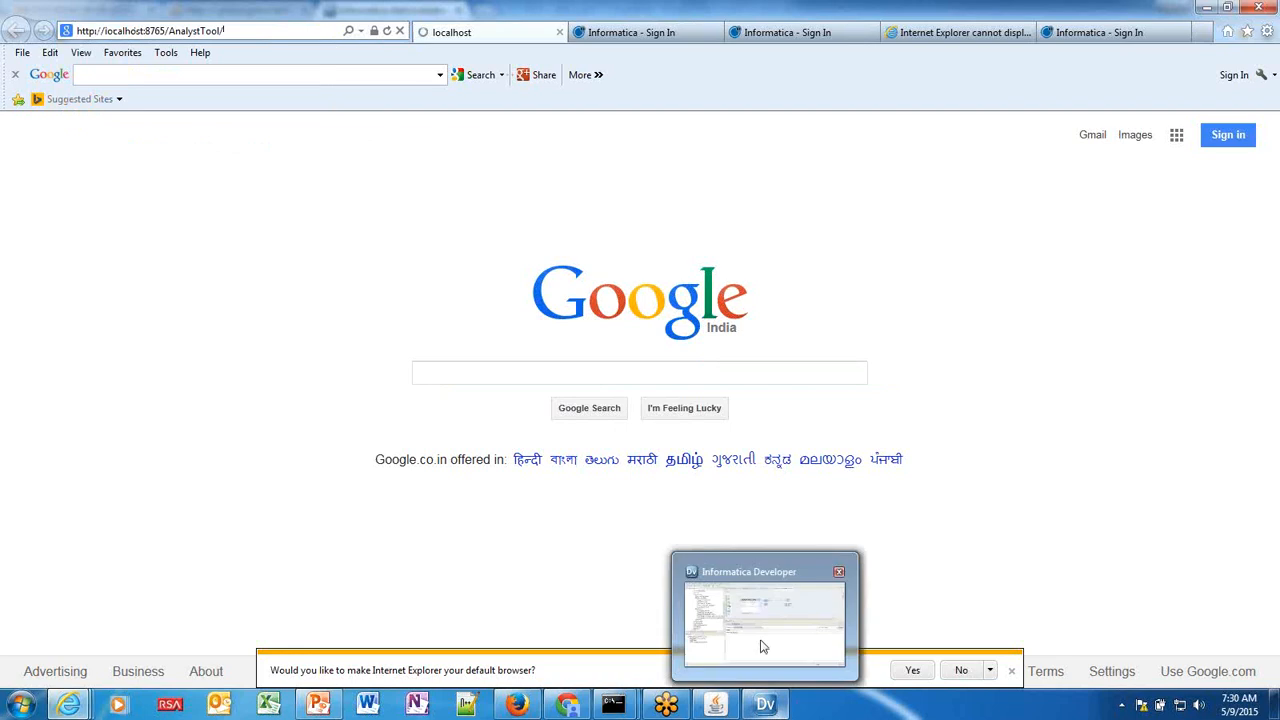
pyautogui.moveTo(761, 641)
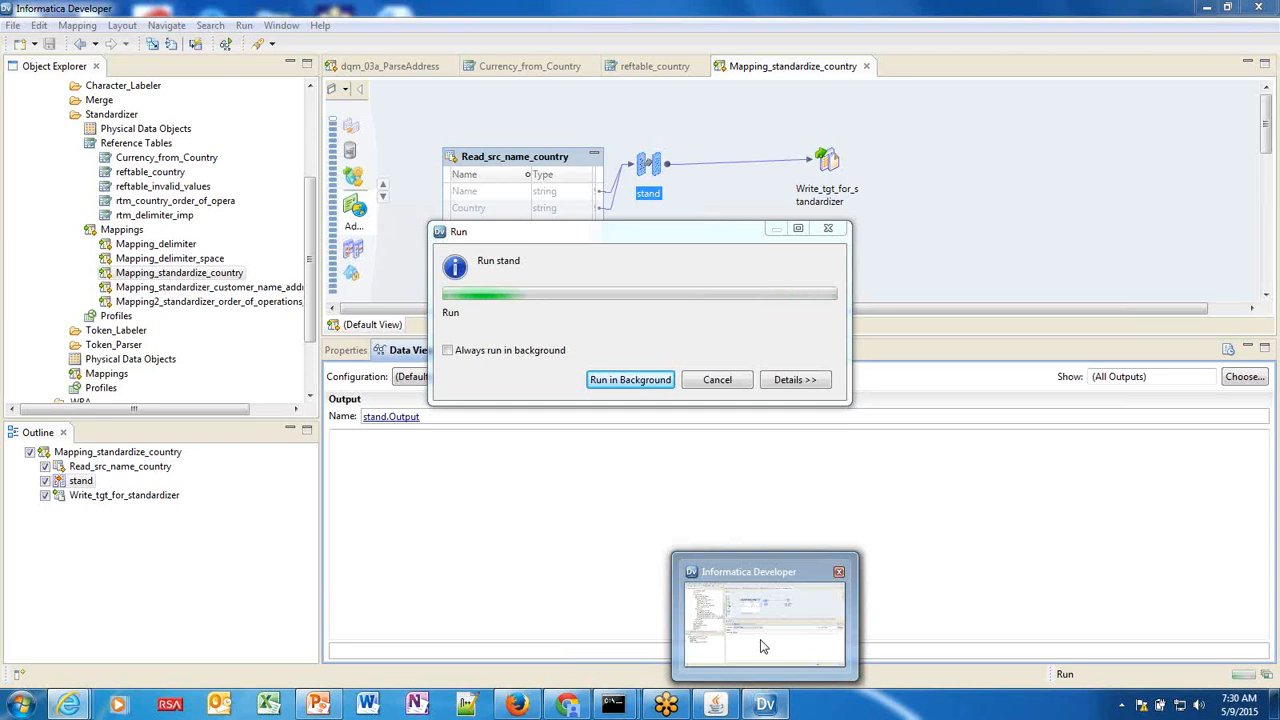
# Replace the URL mistakenly pasted into the Analyst Username field with the administrator username.
pyautogui.click(70, 703)
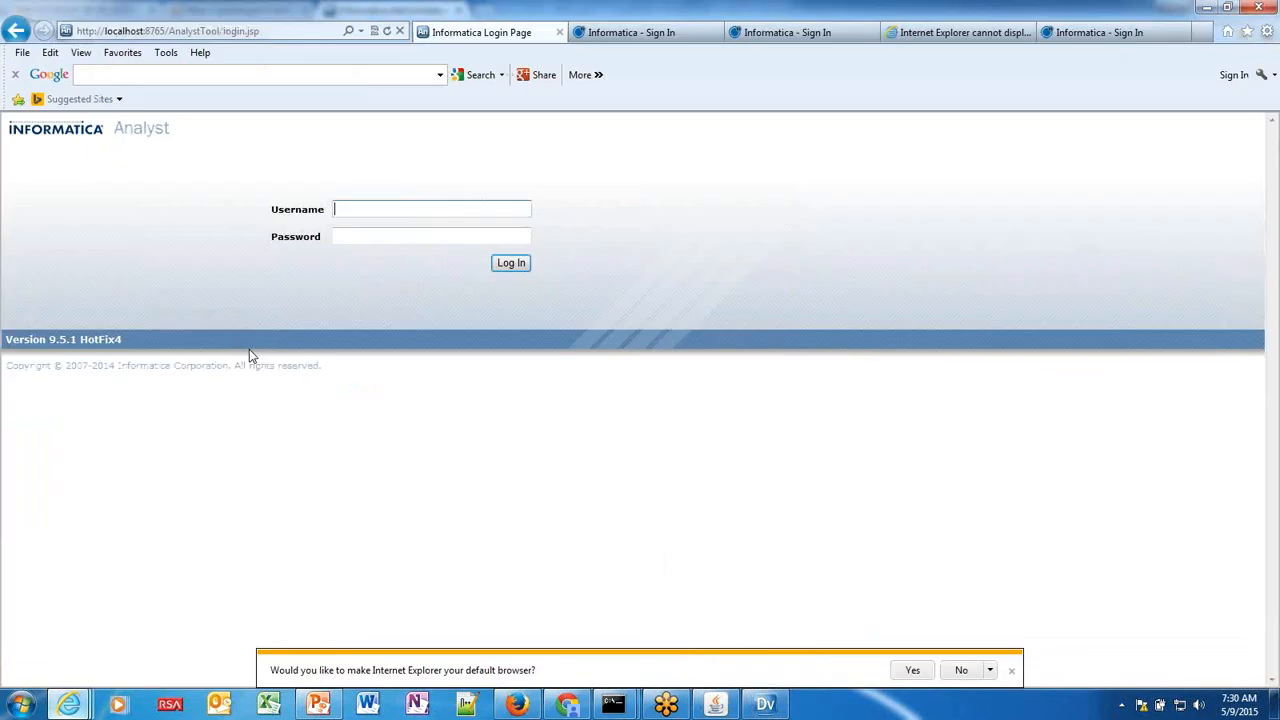
pyautogui.hotkey('ctrl', 'v')
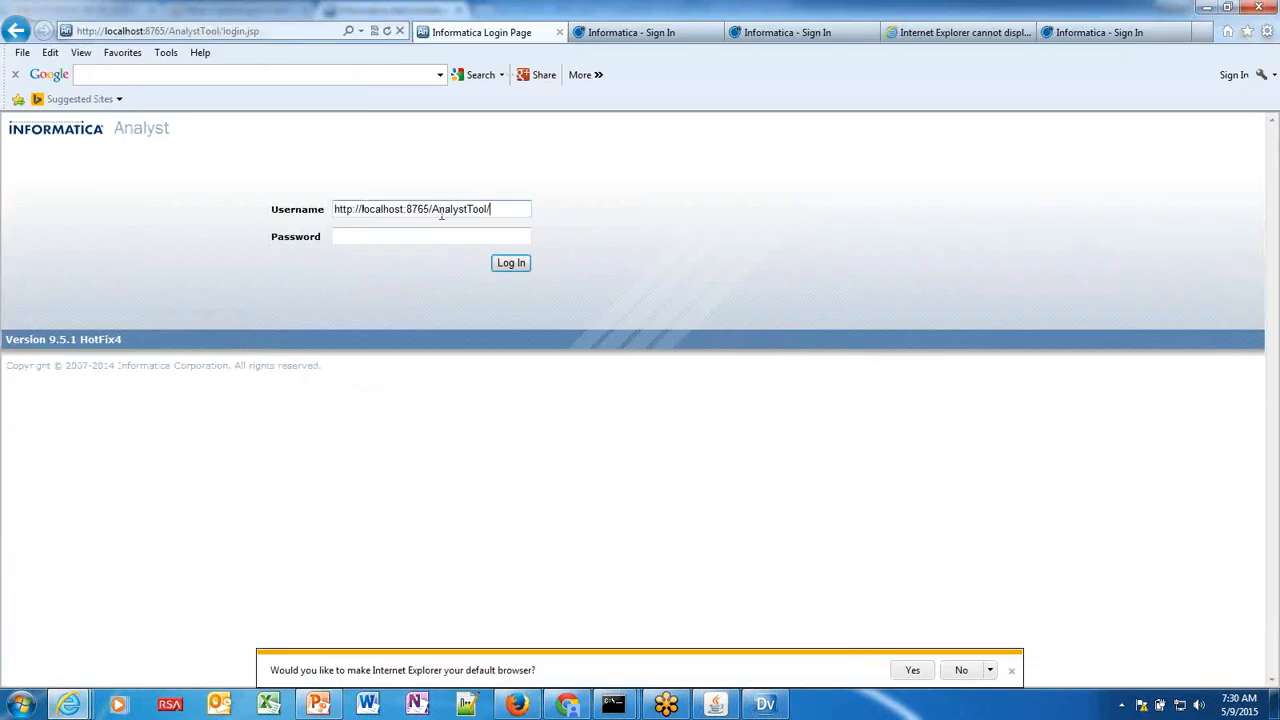
pyautogui.moveTo(502, 205); pyautogui.dragTo(337, 214)
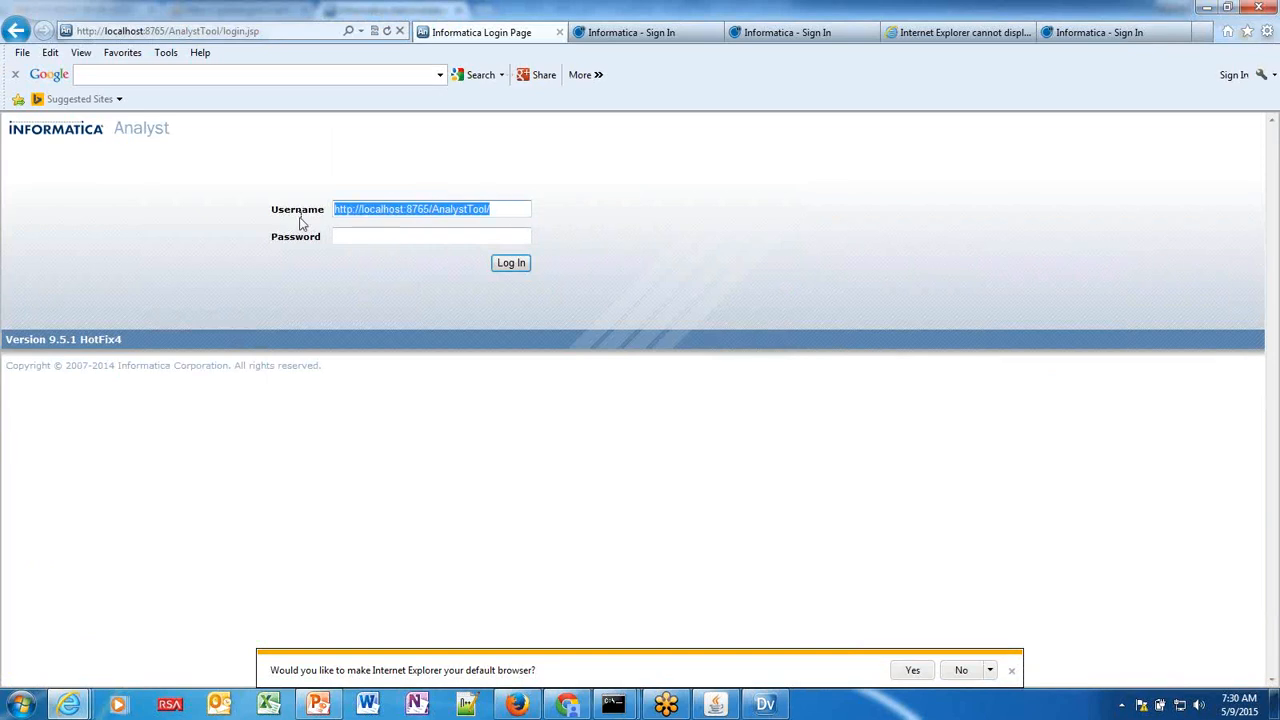
pyautogui.write('Administrator')
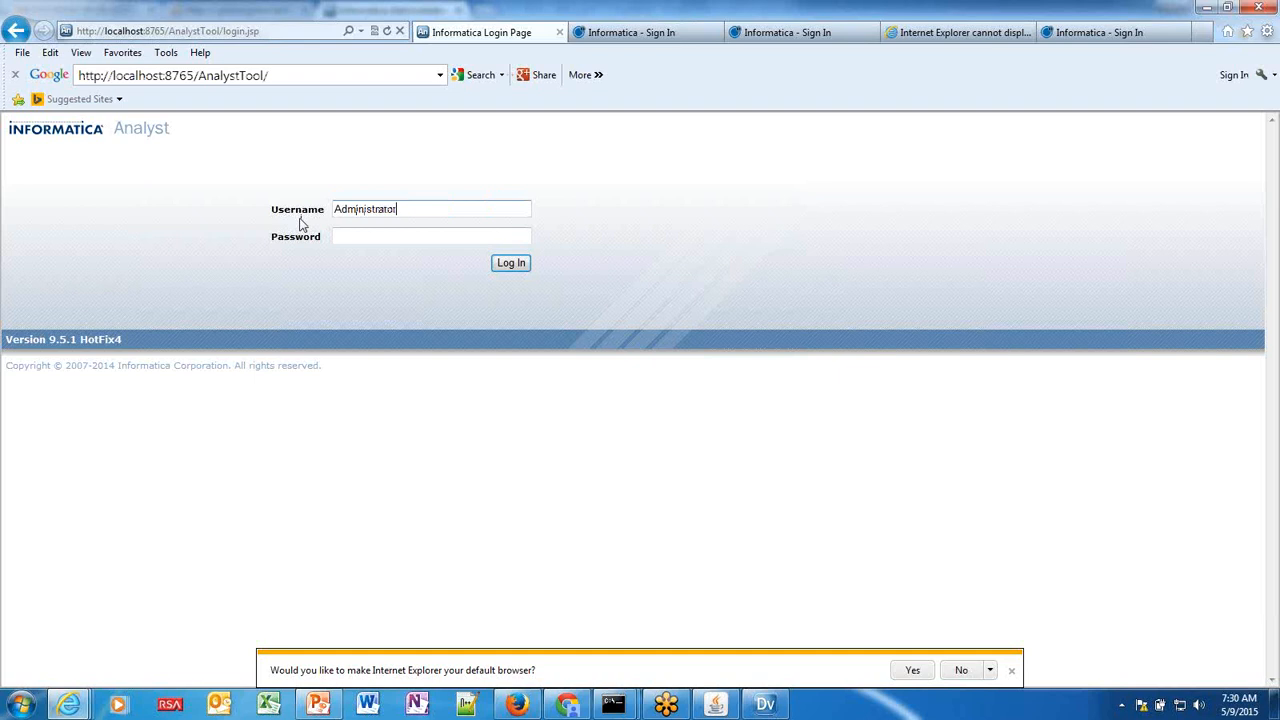
pyautogui.hotkey('ctrl', 'a')
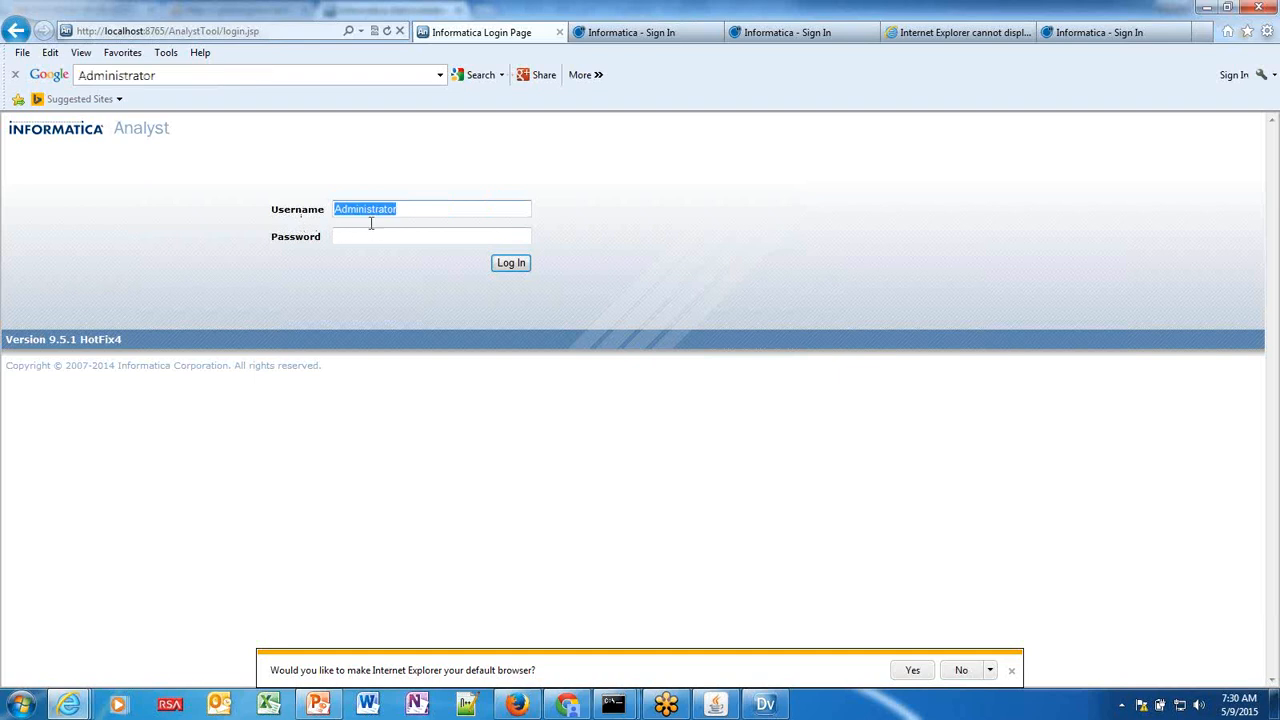
# Enter the administrator password, sign in, and return to Informatica Developer.
pyautogui.click(393, 236)
pyautogui.write('Administrator')
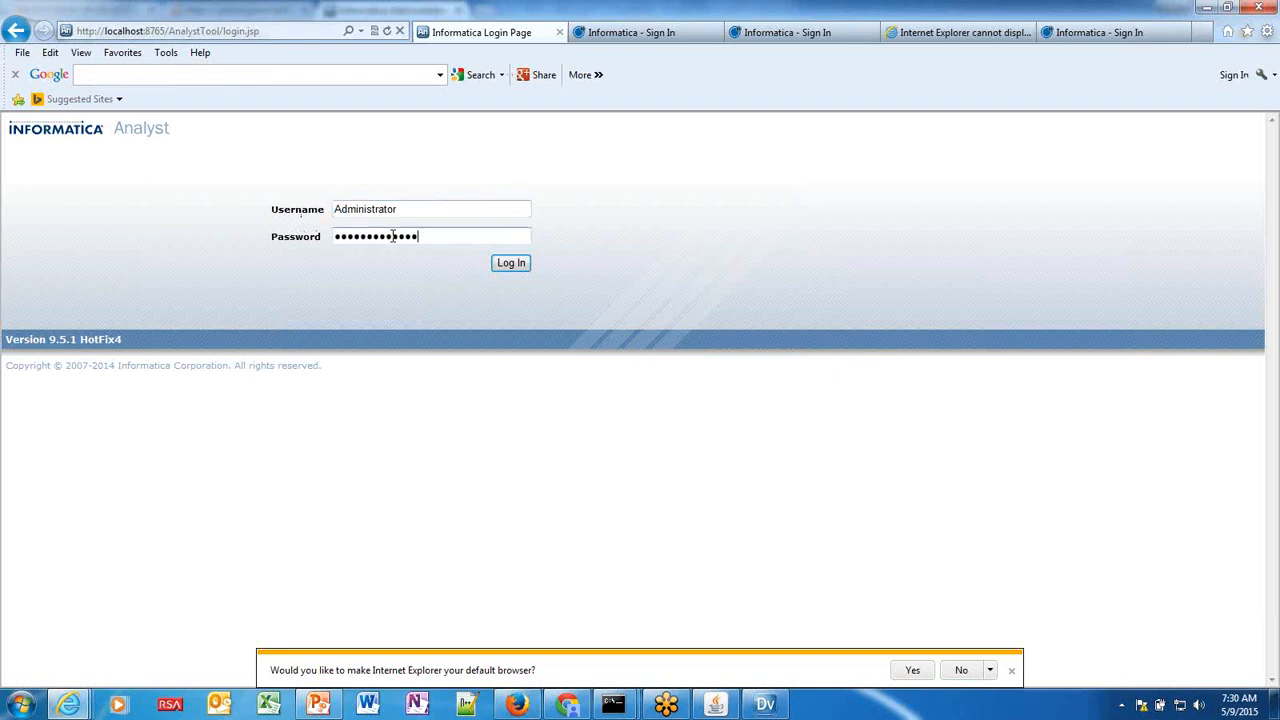
pyautogui.click(511, 263)
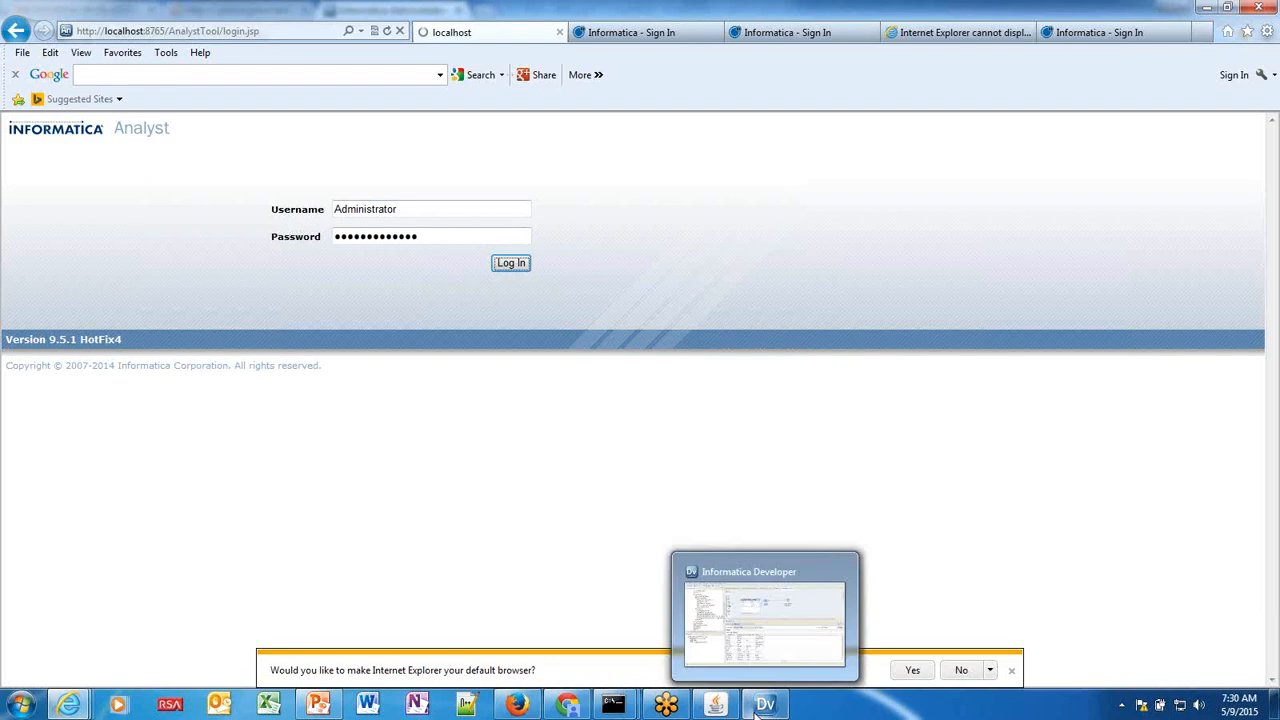
pyautogui.click(759, 649)
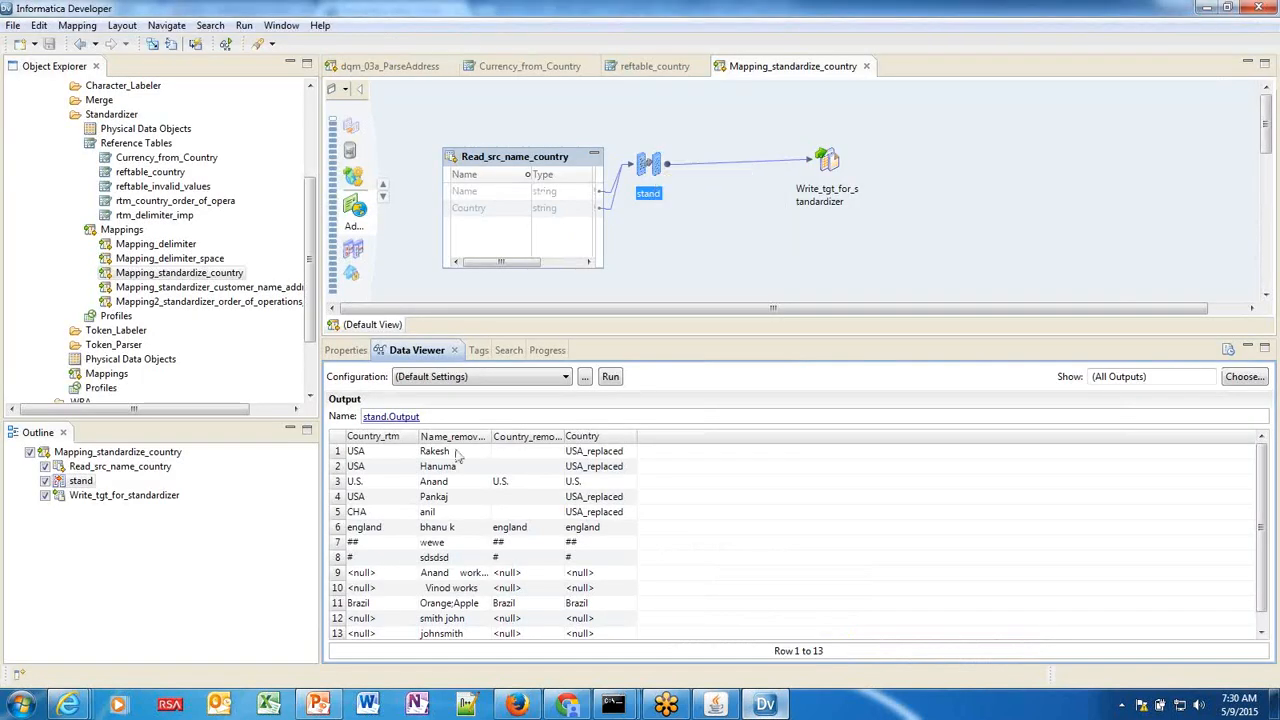
# Preview Read_src_name_country's Name and Country output and close the Currency_from_Country editor.
pyautogui.click(503, 168)
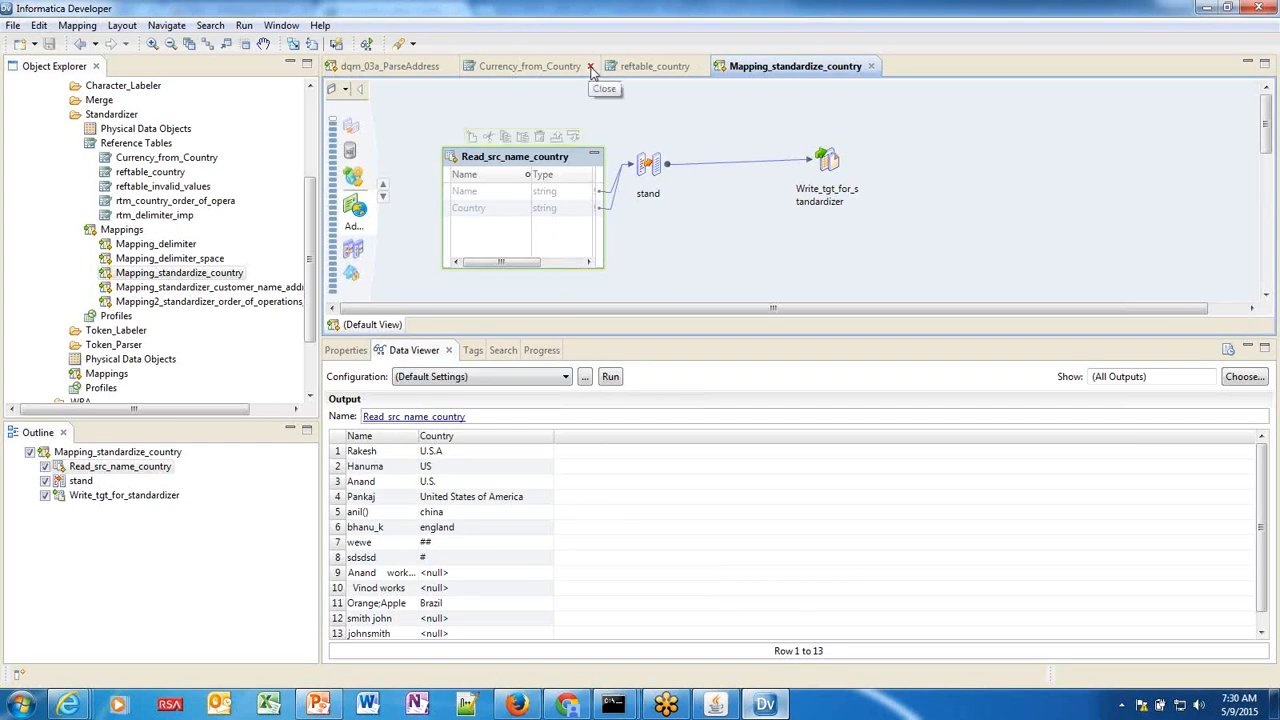
pyautogui.click(591, 66)
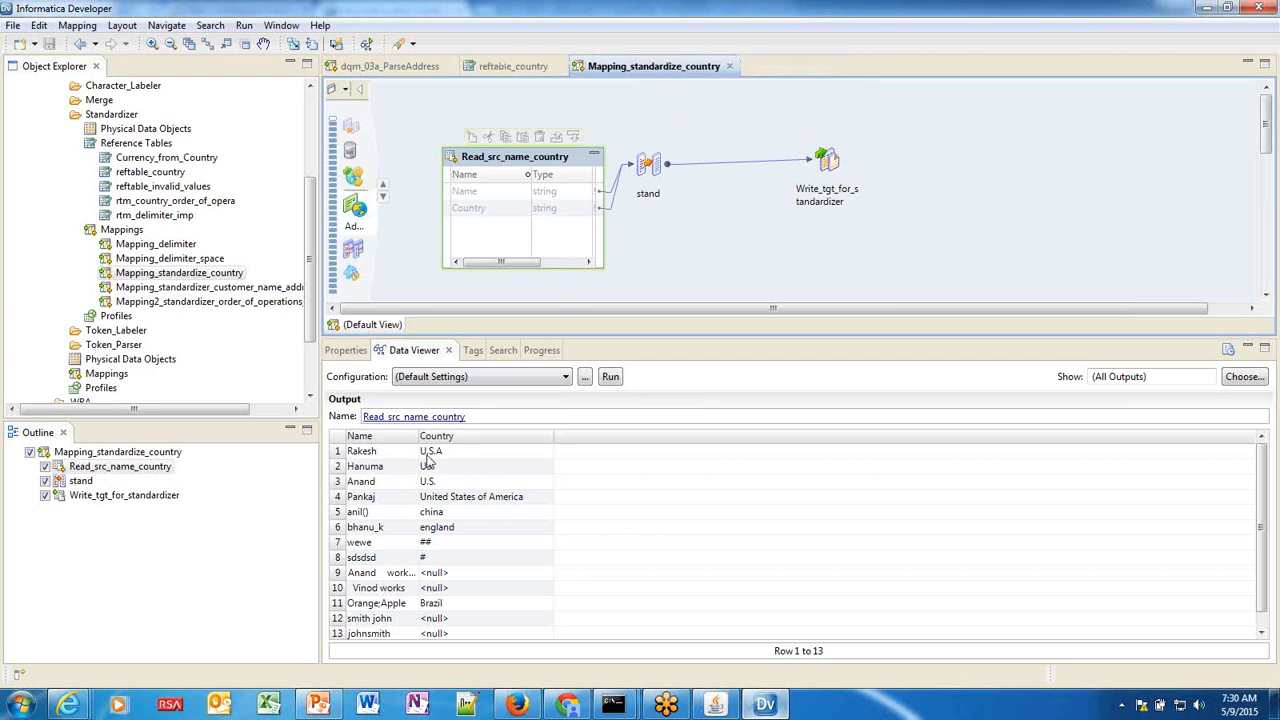
pyautogui.click(515, 68)
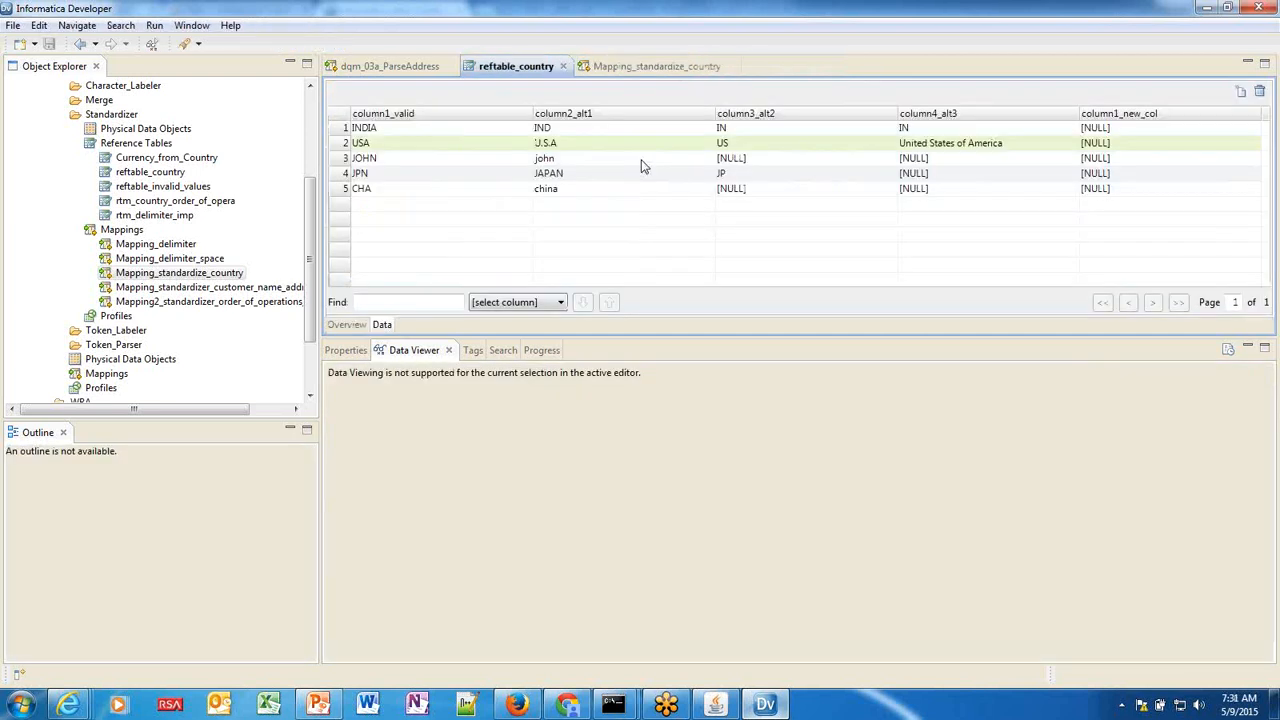
pyautogui.click(623, 69)
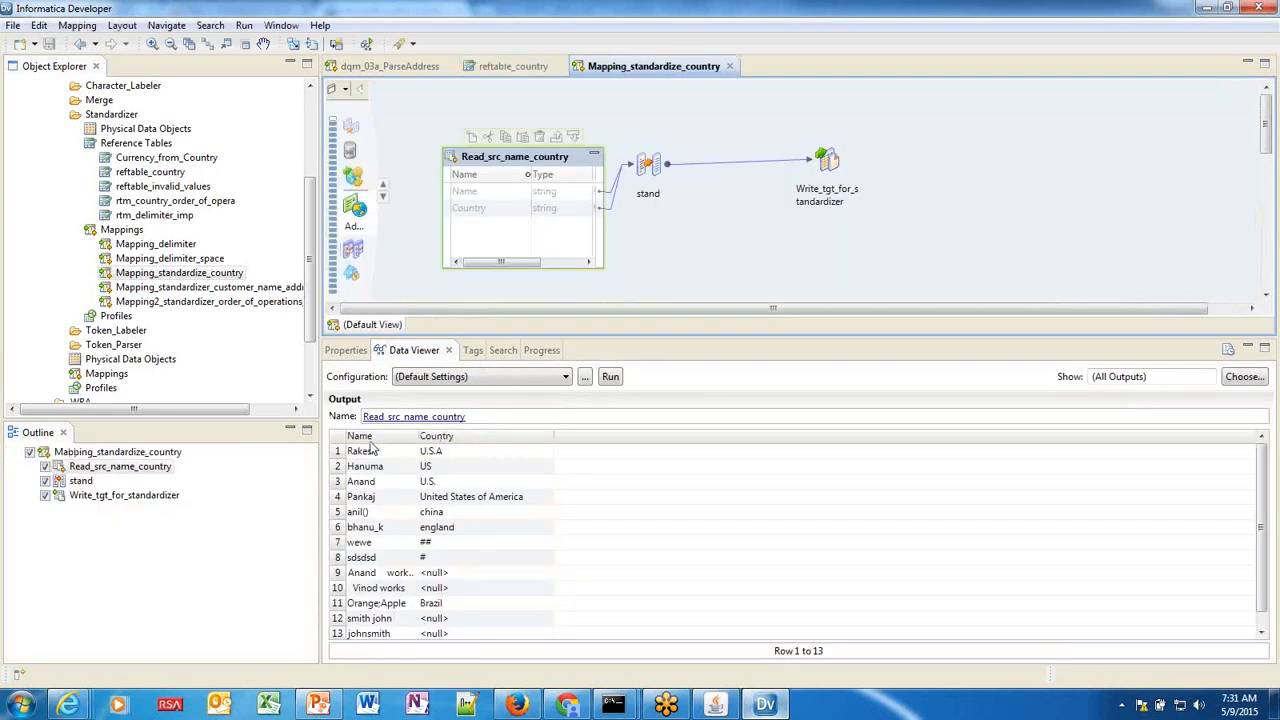
pyautogui.click(648, 166)
pyautogui.click(372, 455)
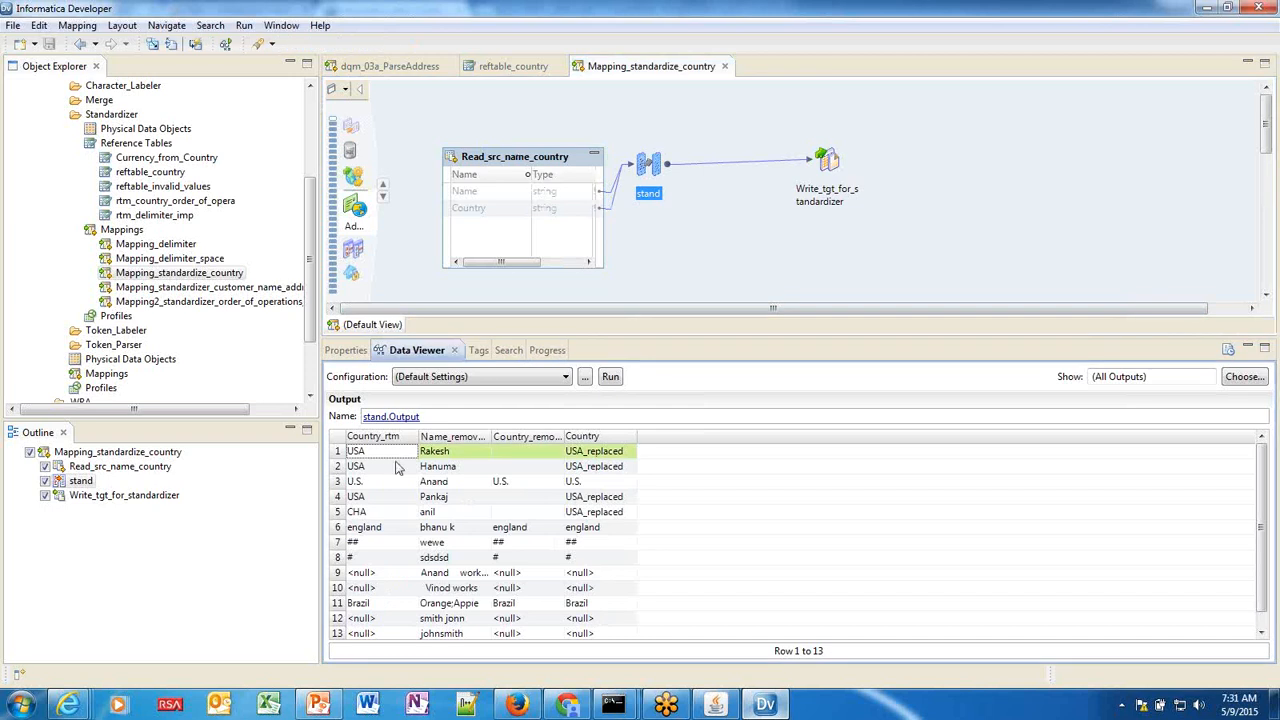
pyautogui.click(513, 168)
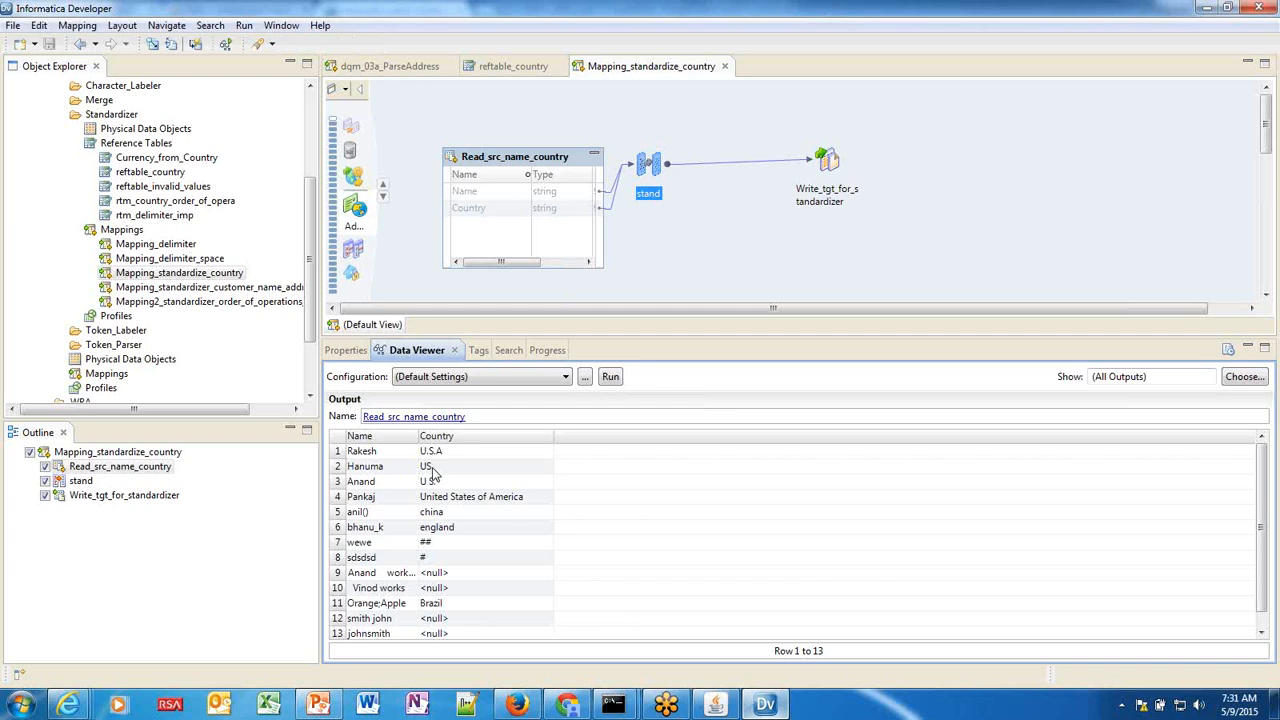
pyautogui.click(432, 468)
pyautogui.click(513, 66)
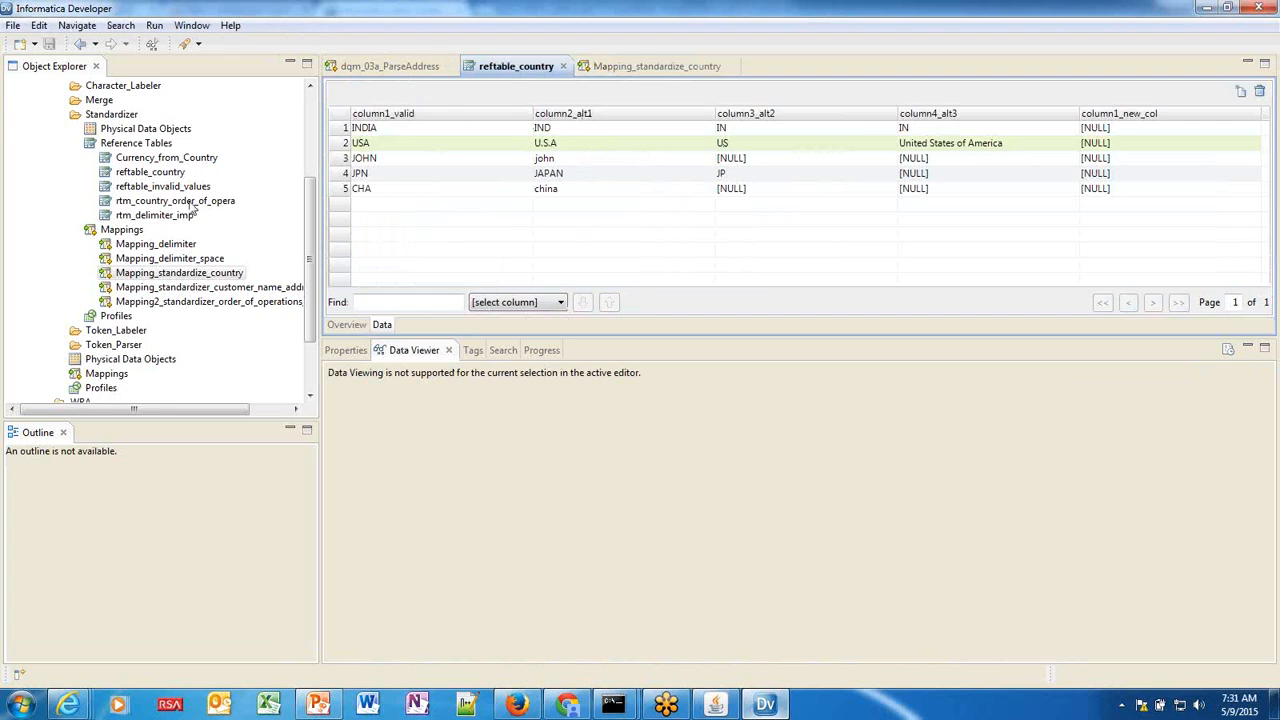
# Start a new empty reference table under Reference Tables, named ref_country.
pyautogui.click(147, 146)
pyautogui.rightClick(147, 146)
pyautogui.moveTo(250, 151)
pyautogui.click(372, 174)
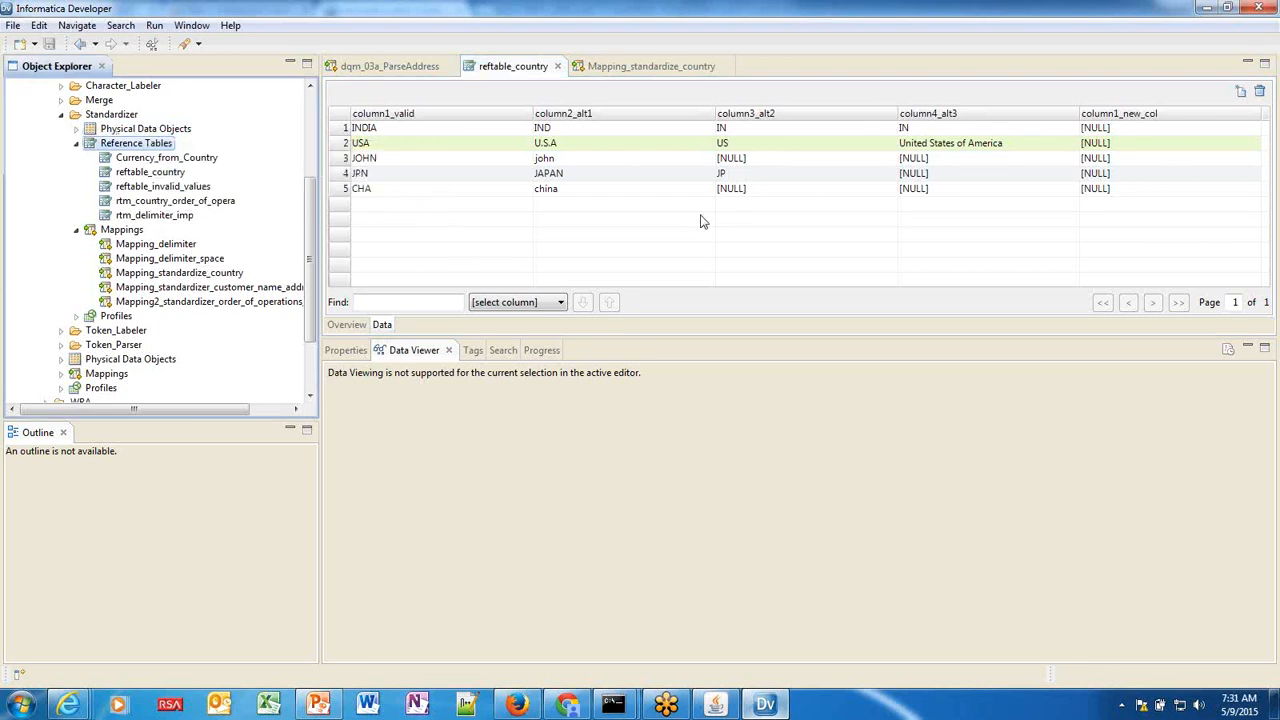
pyautogui.click(532, 234)
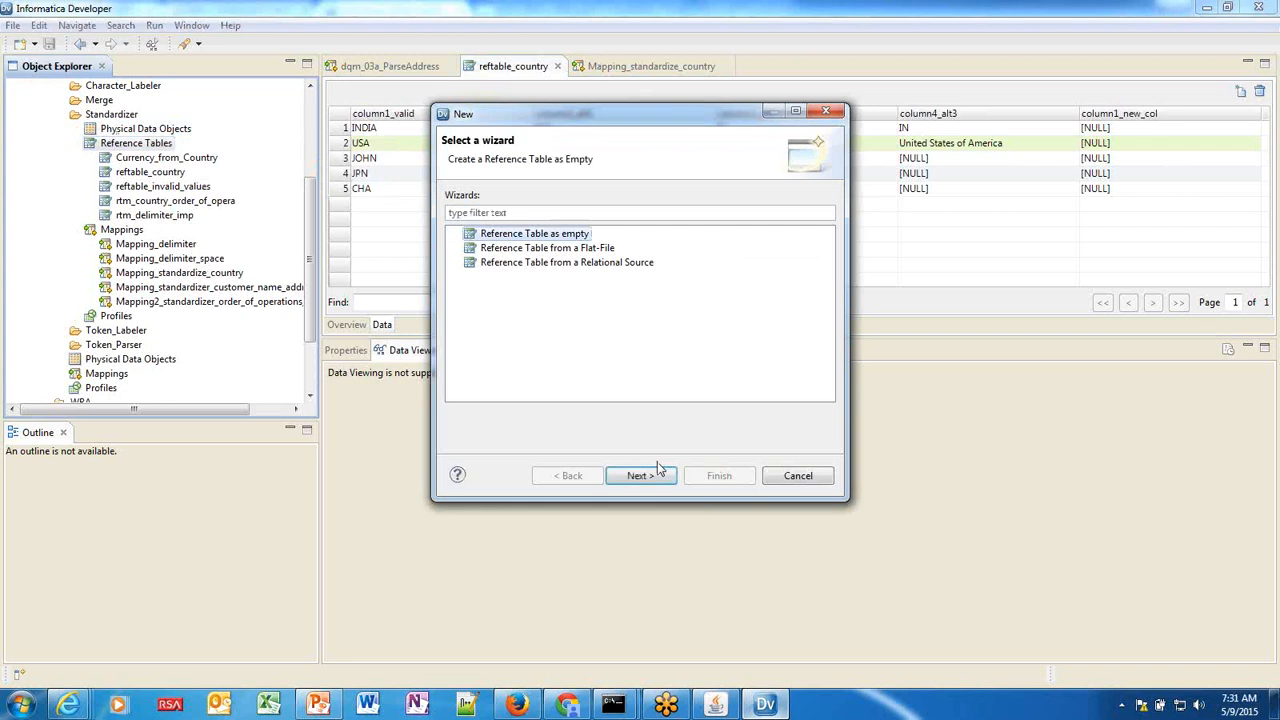
pyautogui.click(656, 476)
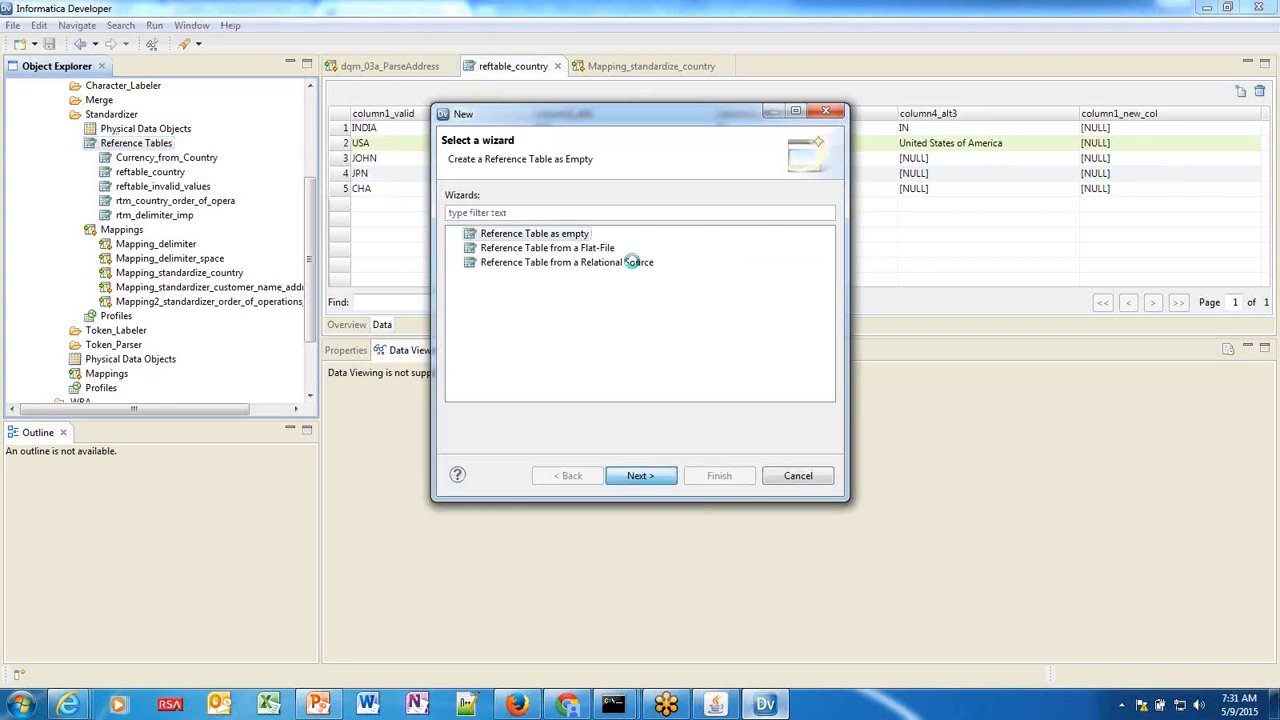
pyautogui.write('ref_count')
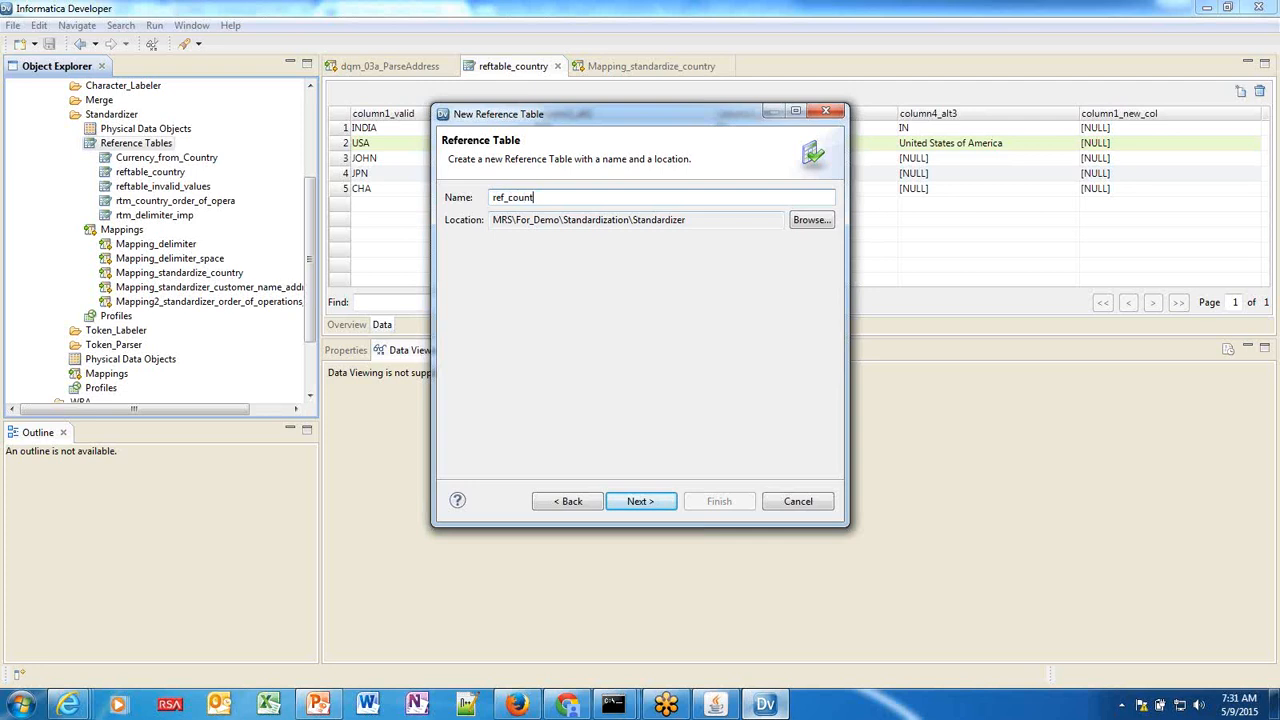
pyautogui.write('ry')
# Add columns column and column1, mark the first as the valid-value column, and finish.
pyautogui.click(650, 501)
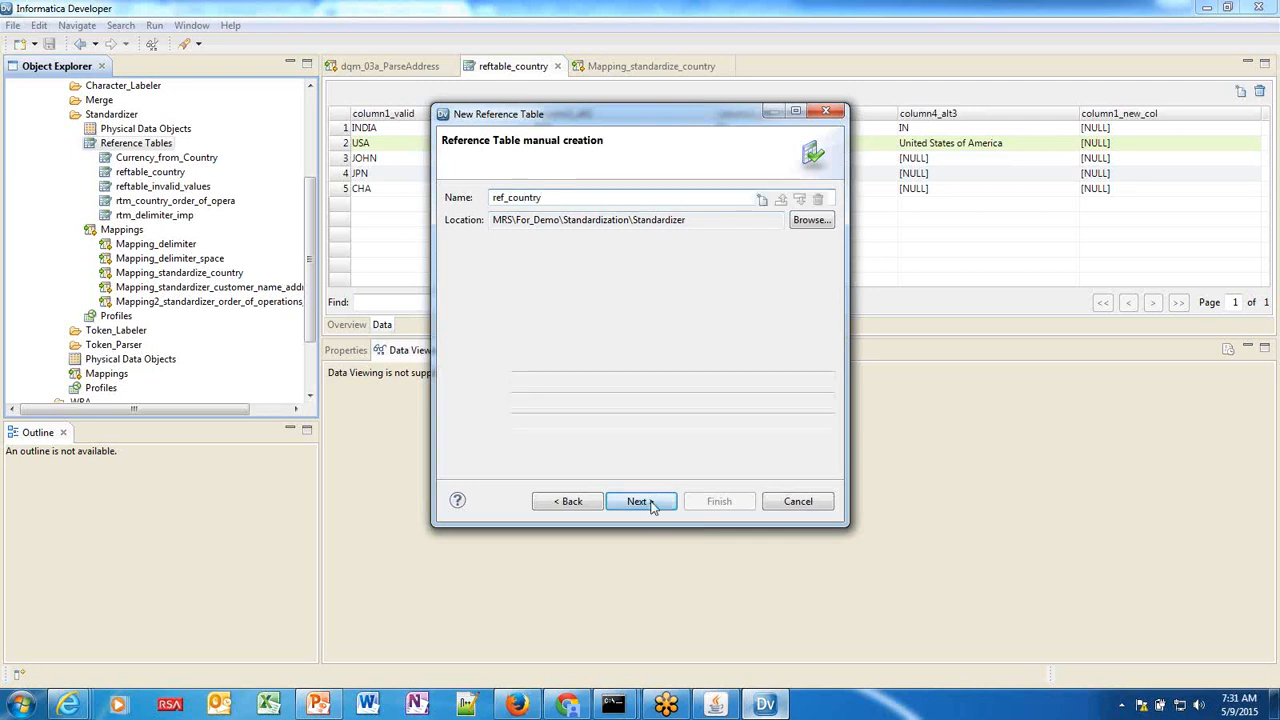
pyautogui.click(762, 200)
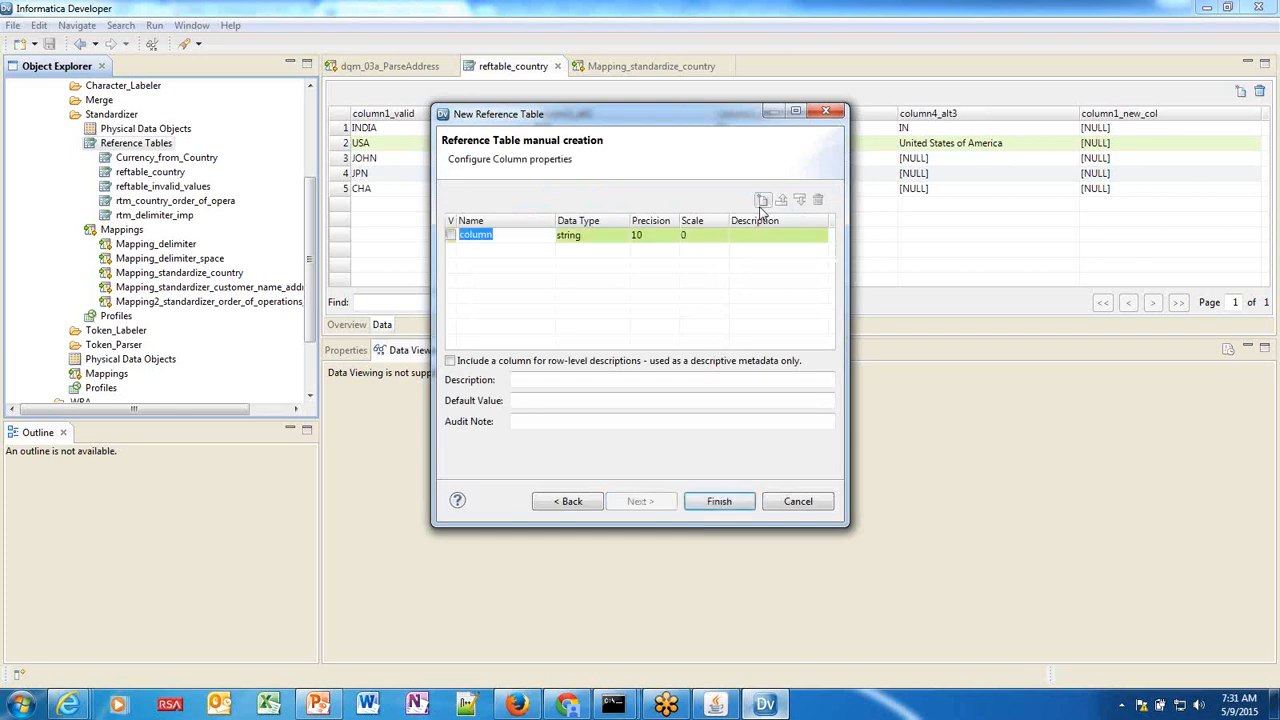
pyautogui.click(761, 202)
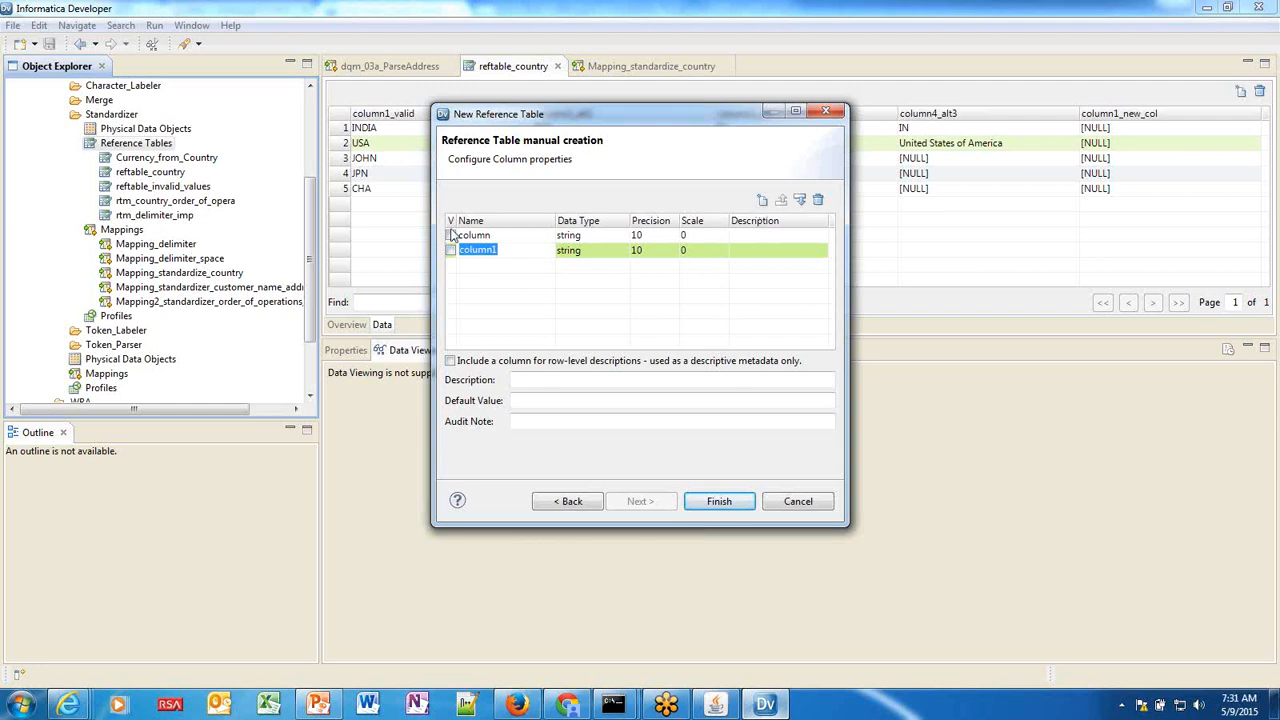
pyautogui.click(450, 235)
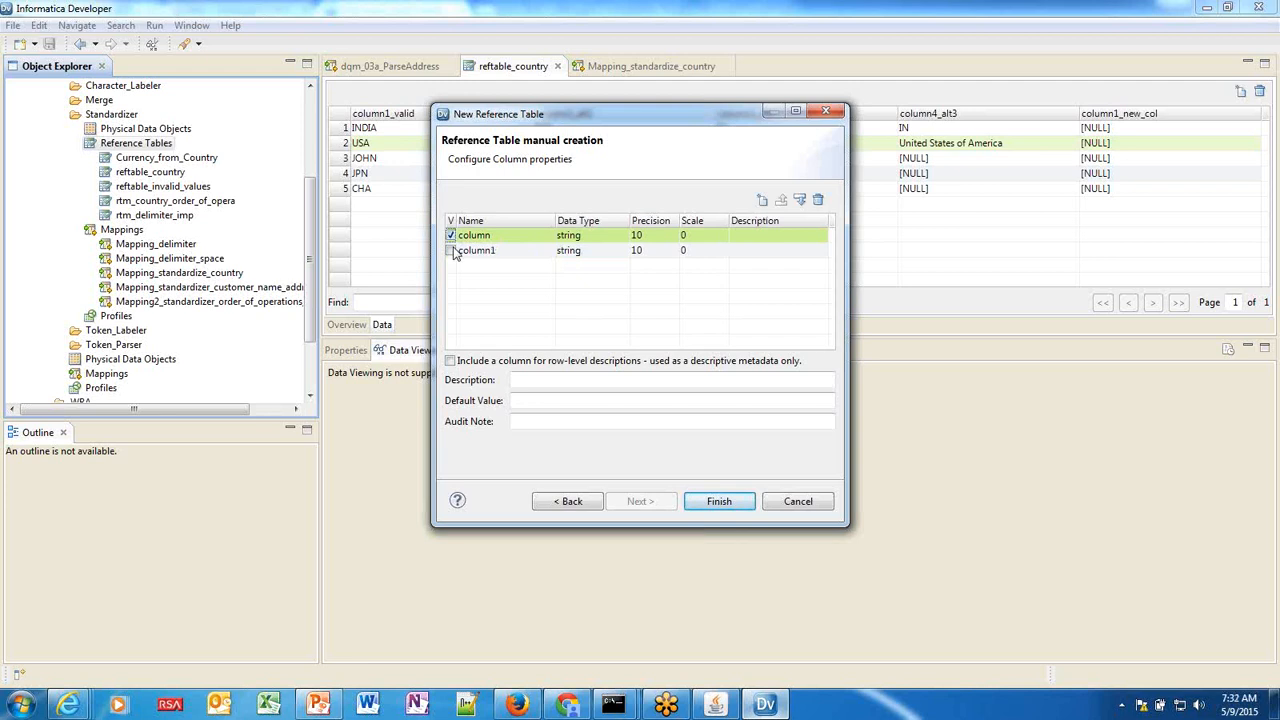
pyautogui.click(731, 511)
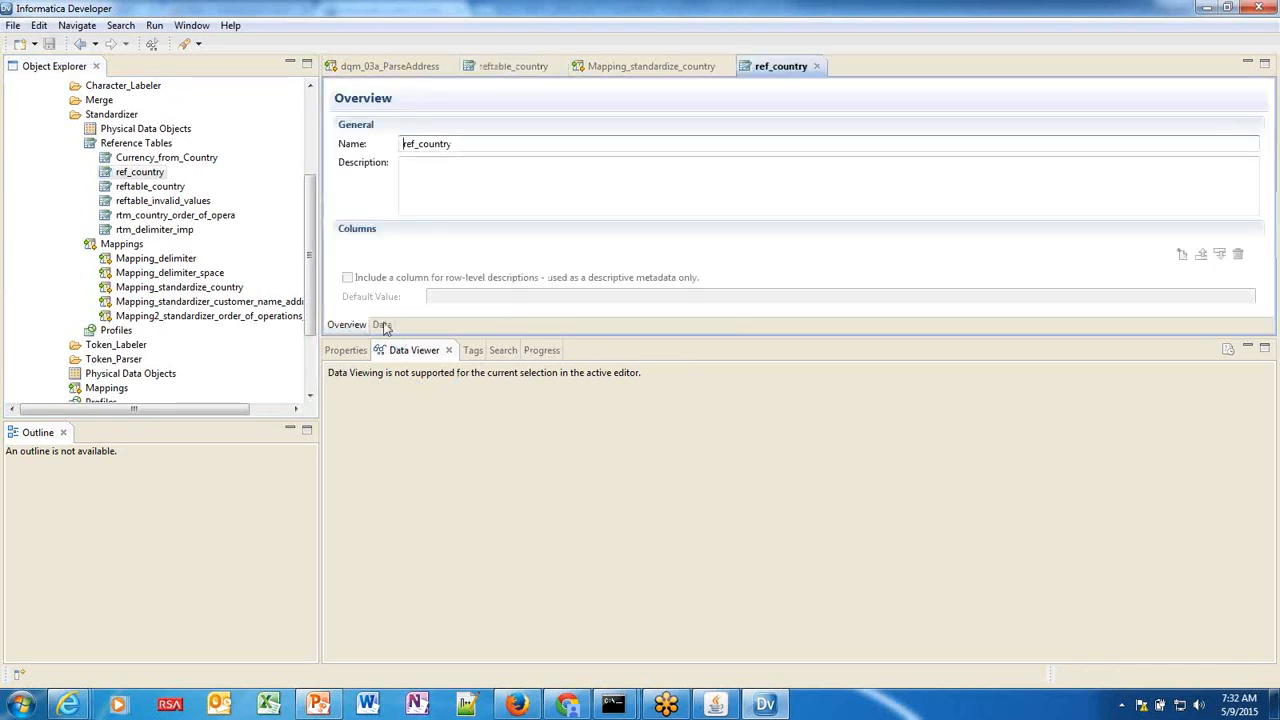
# Add a row to ref_country's data and enter AMERICA in its first cell.
pyautogui.click(382, 325)
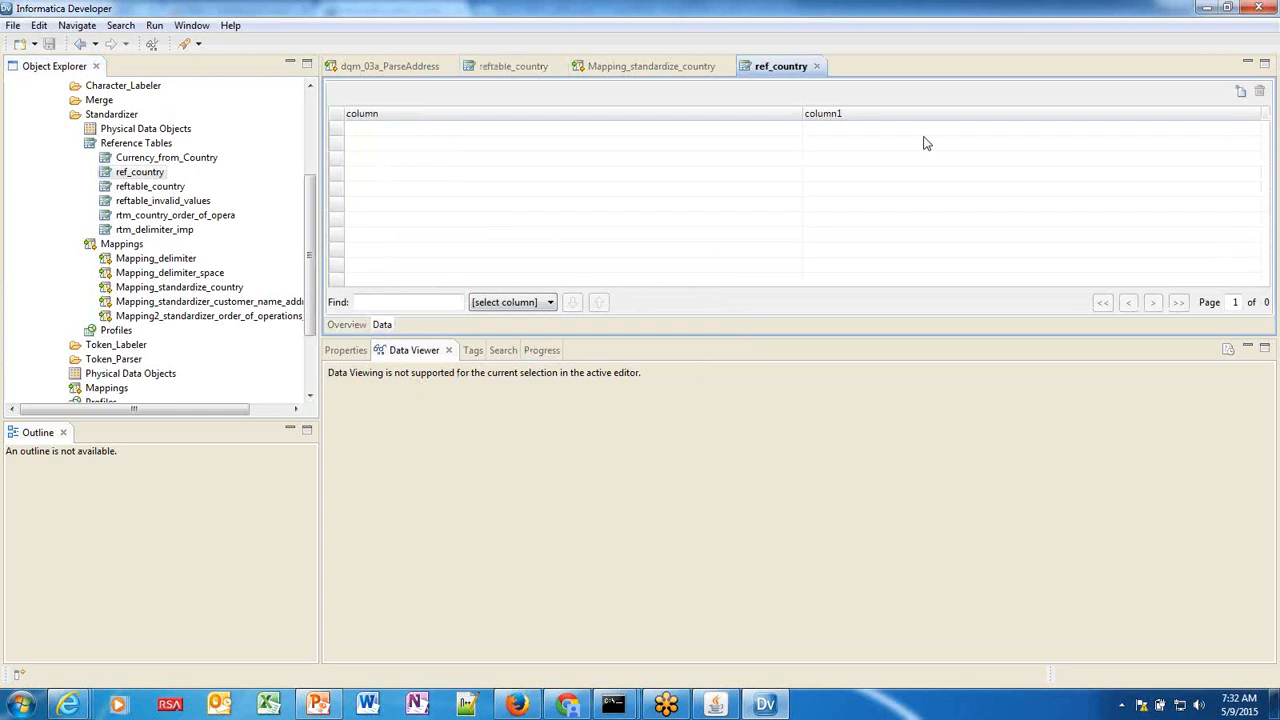
pyautogui.click(1240, 91)
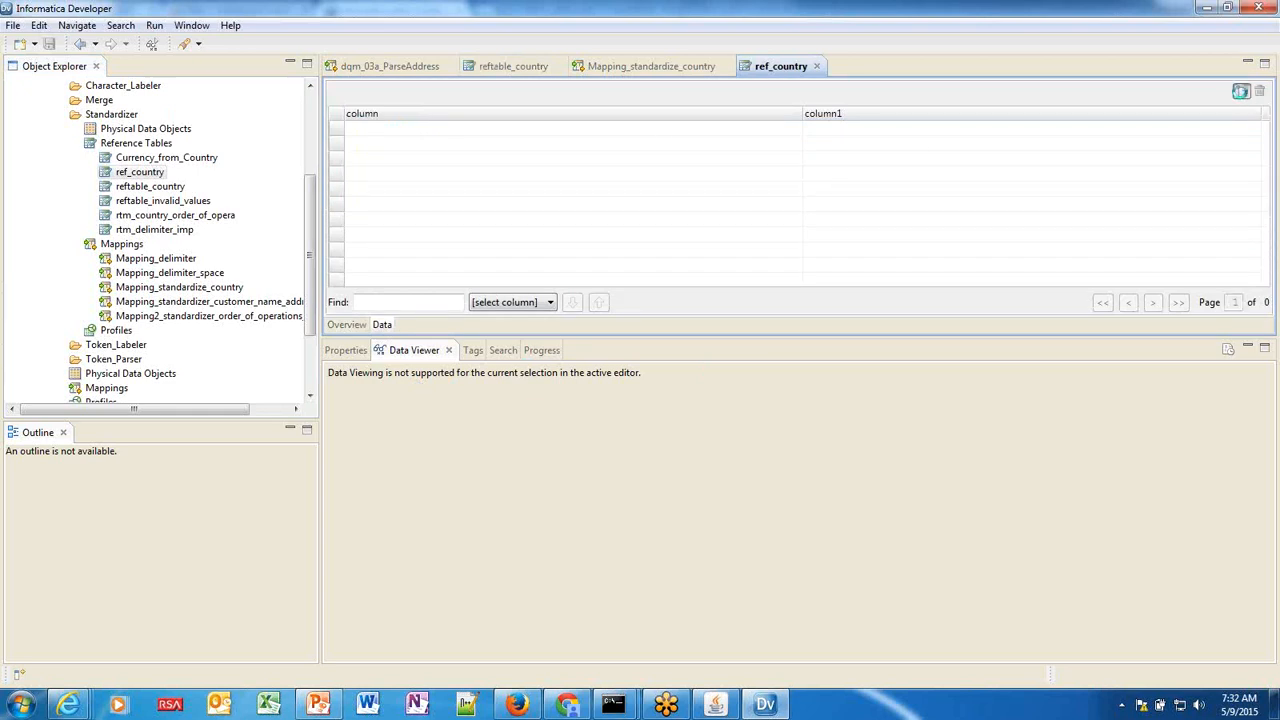
pyautogui.doubleClick(420, 132)
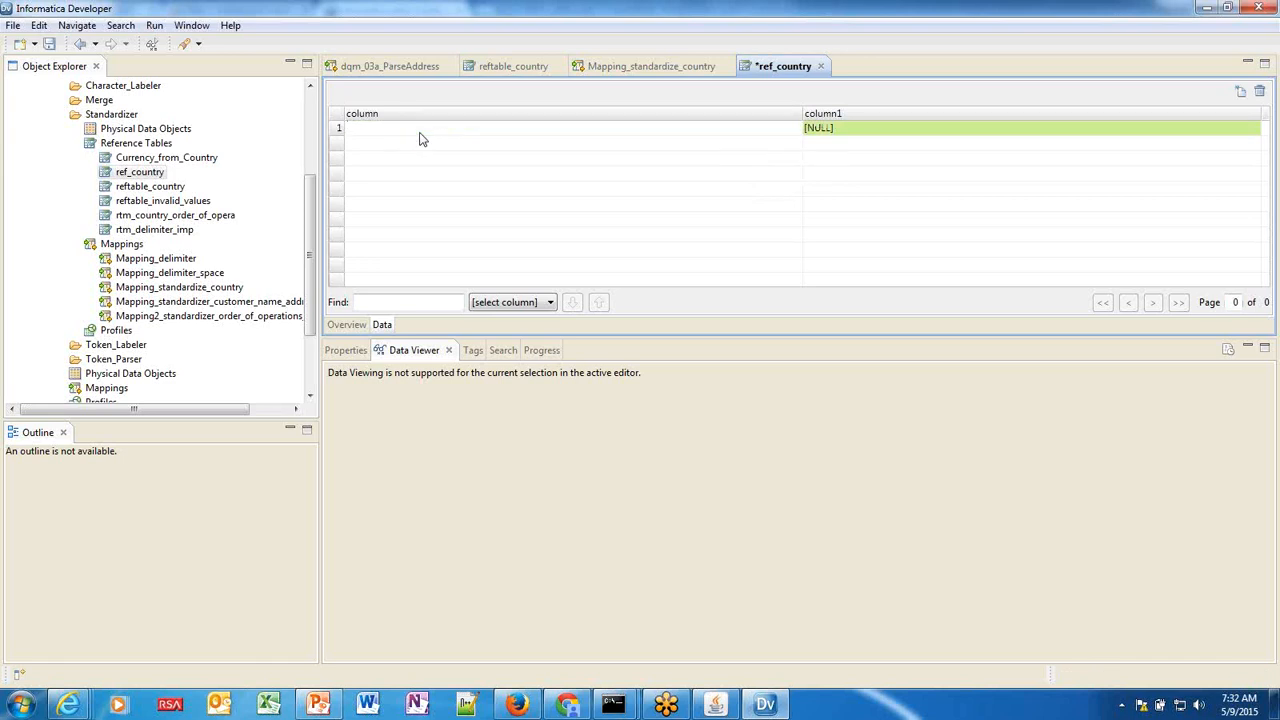
pyautogui.press('capslock')
pyautogui.write('AMERICA')
pyautogui.press('Return')
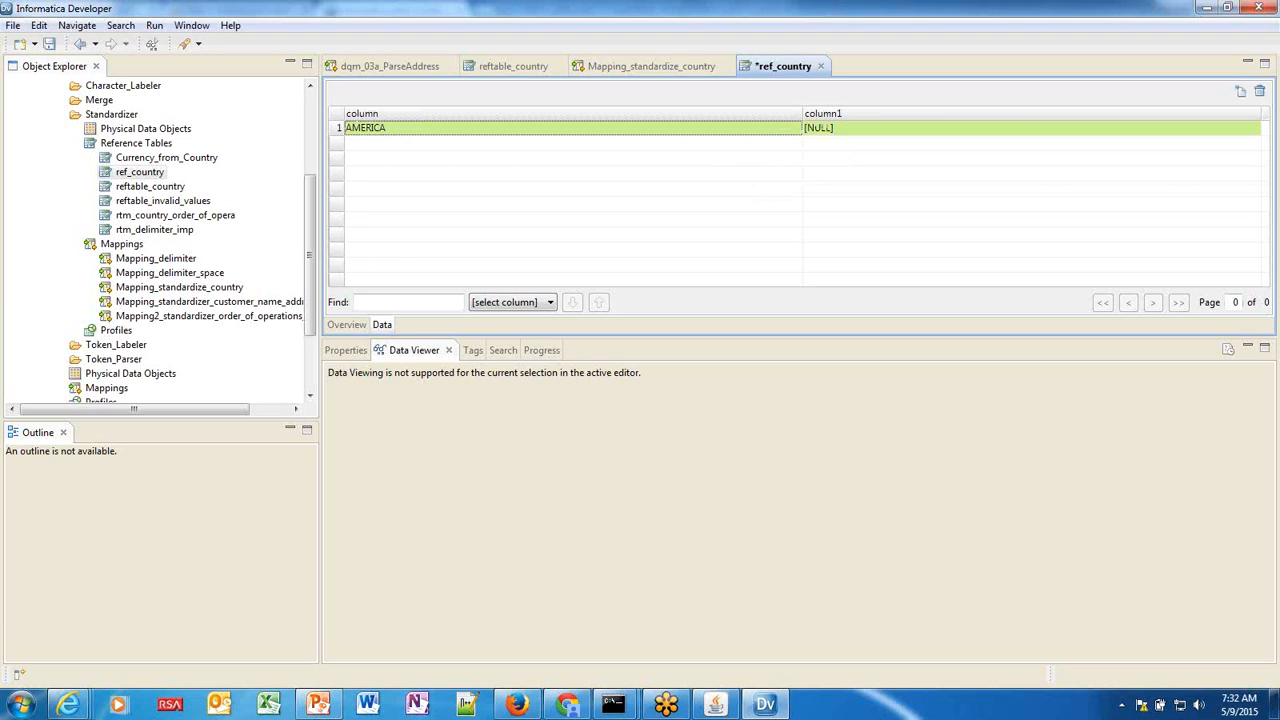
# Enter US in column1 of the AMERICA row and save ref_country.
pyautogui.click(857, 132)
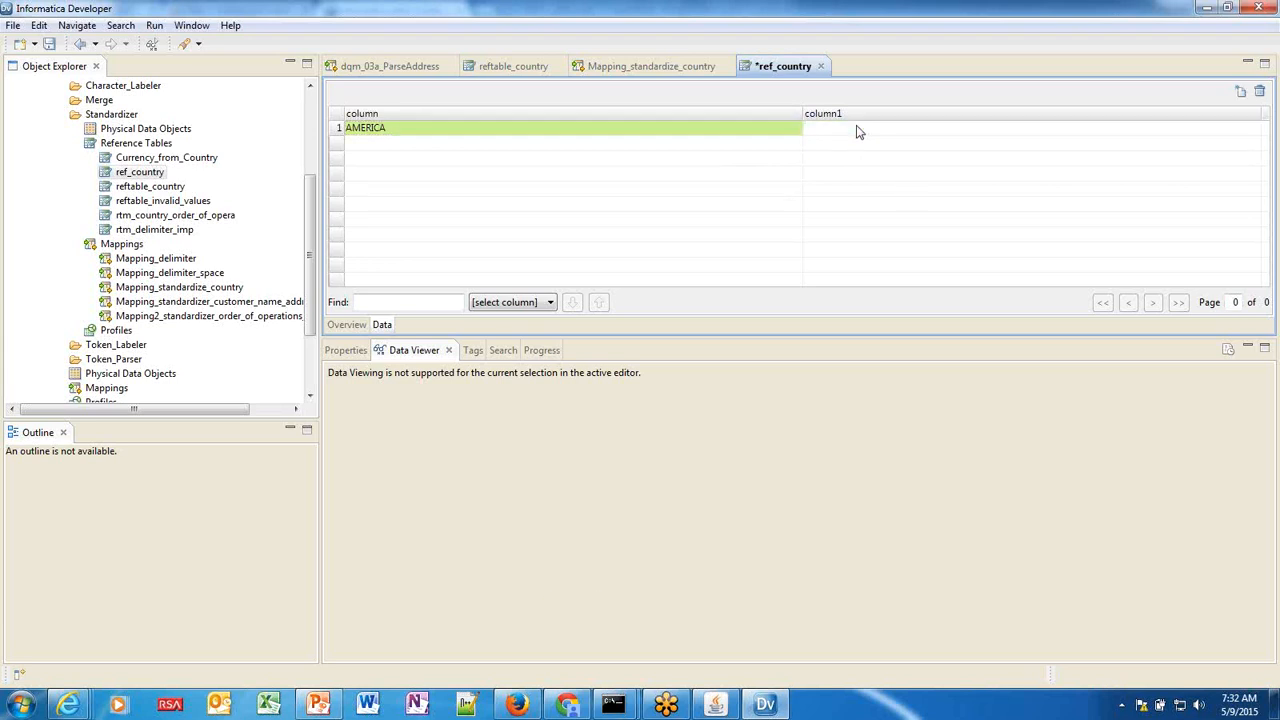
pyautogui.write('US')
pyautogui.press('Return')
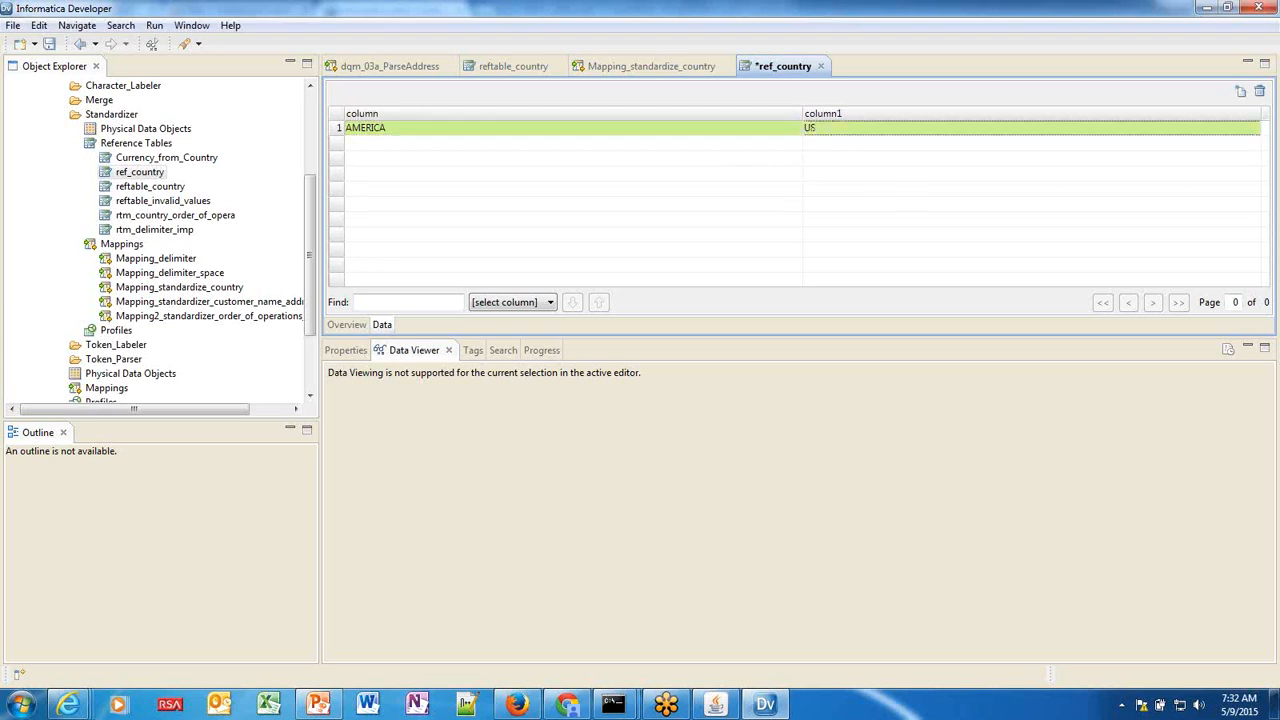
pyautogui.press('capslock')
pyautogui.click(49, 43)
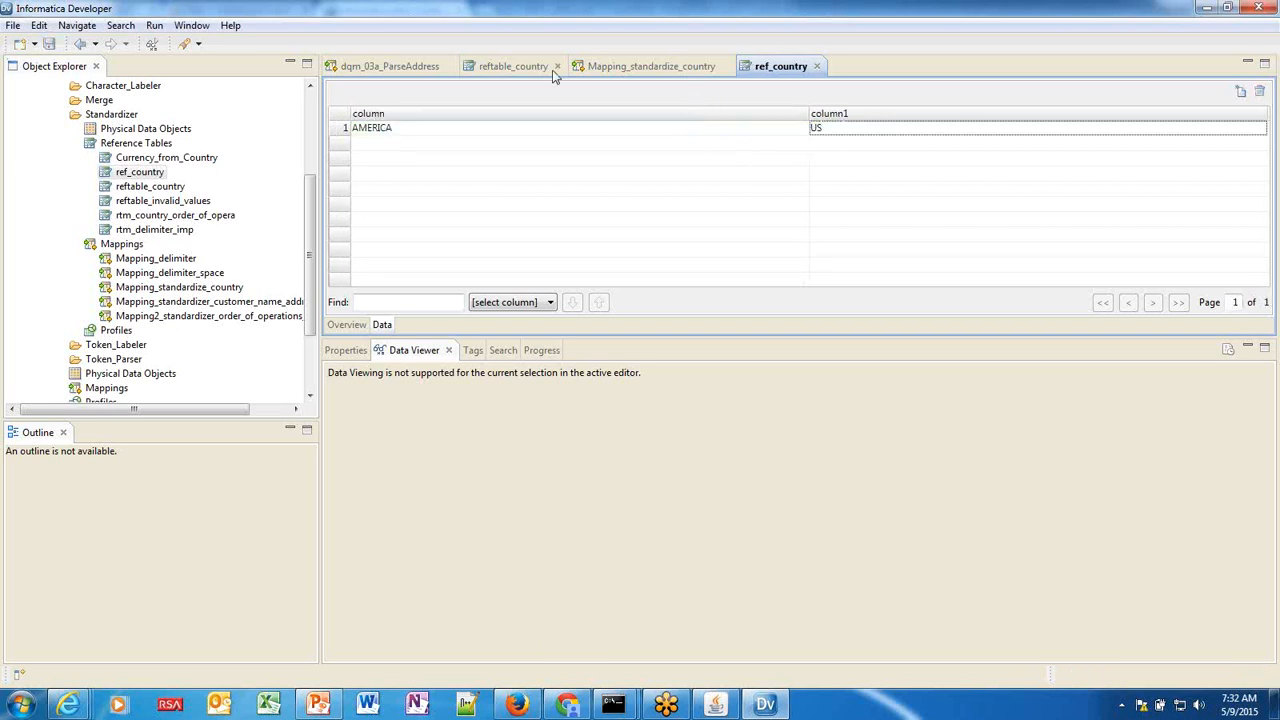
# In Mapping_standardize_country, select stand and start a new strategy from its Properties > Strategies.
pyautogui.click(620, 68)
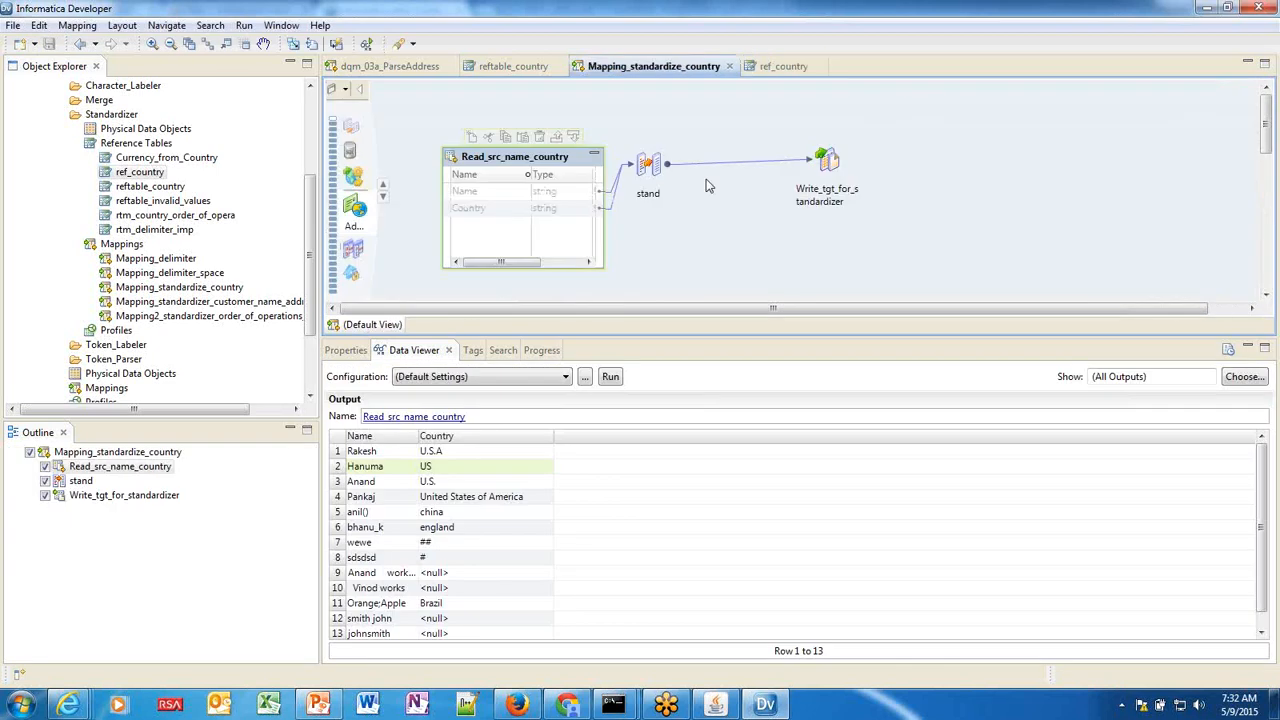
pyautogui.click(652, 168)
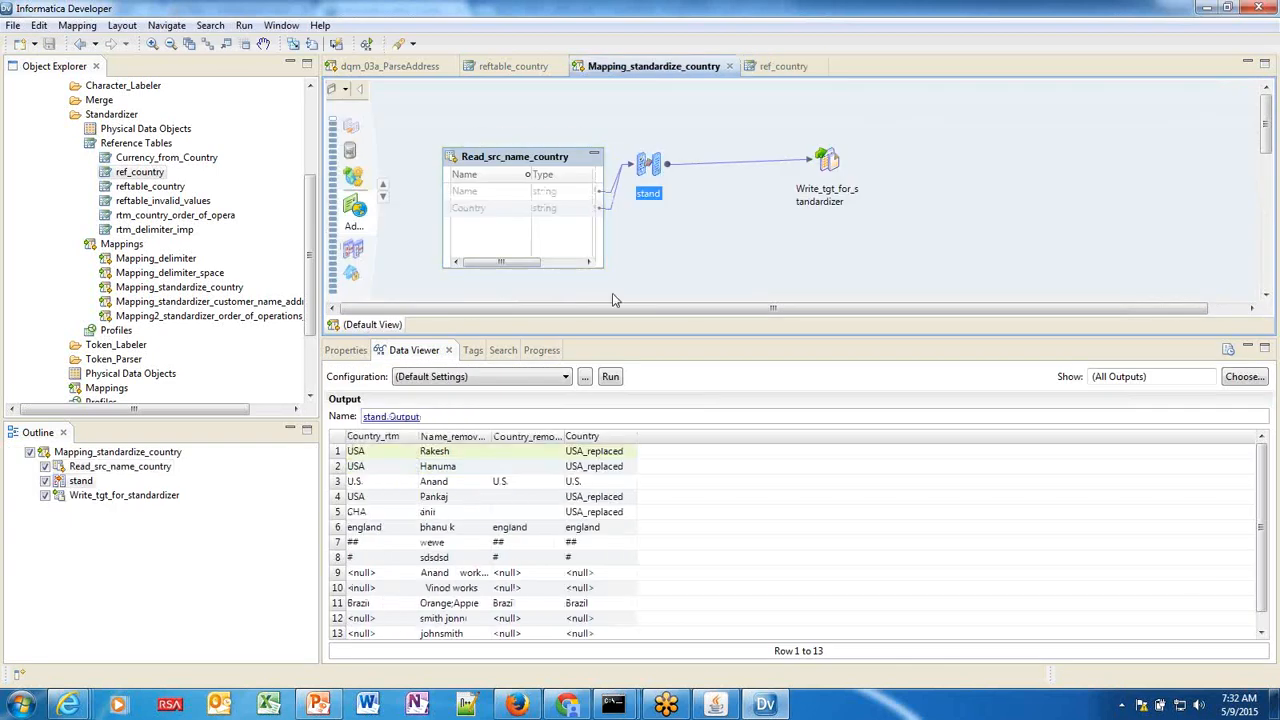
pyautogui.click(346, 351)
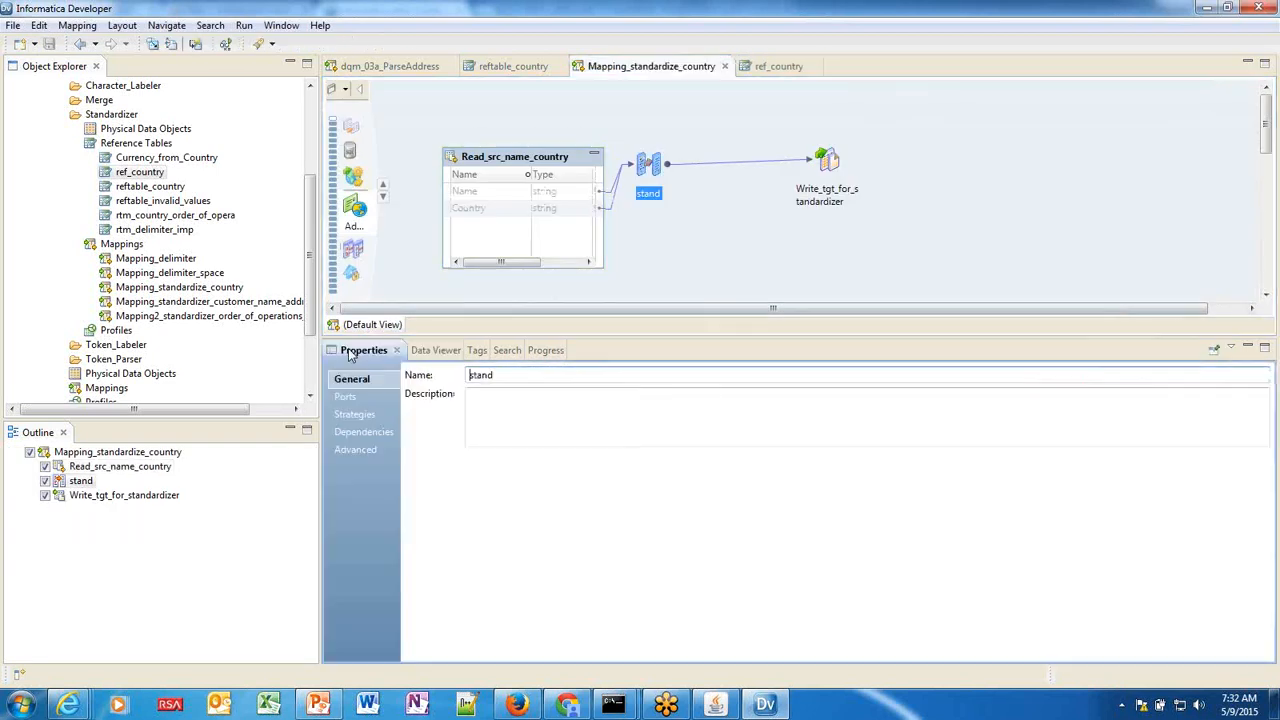
pyautogui.click(368, 416)
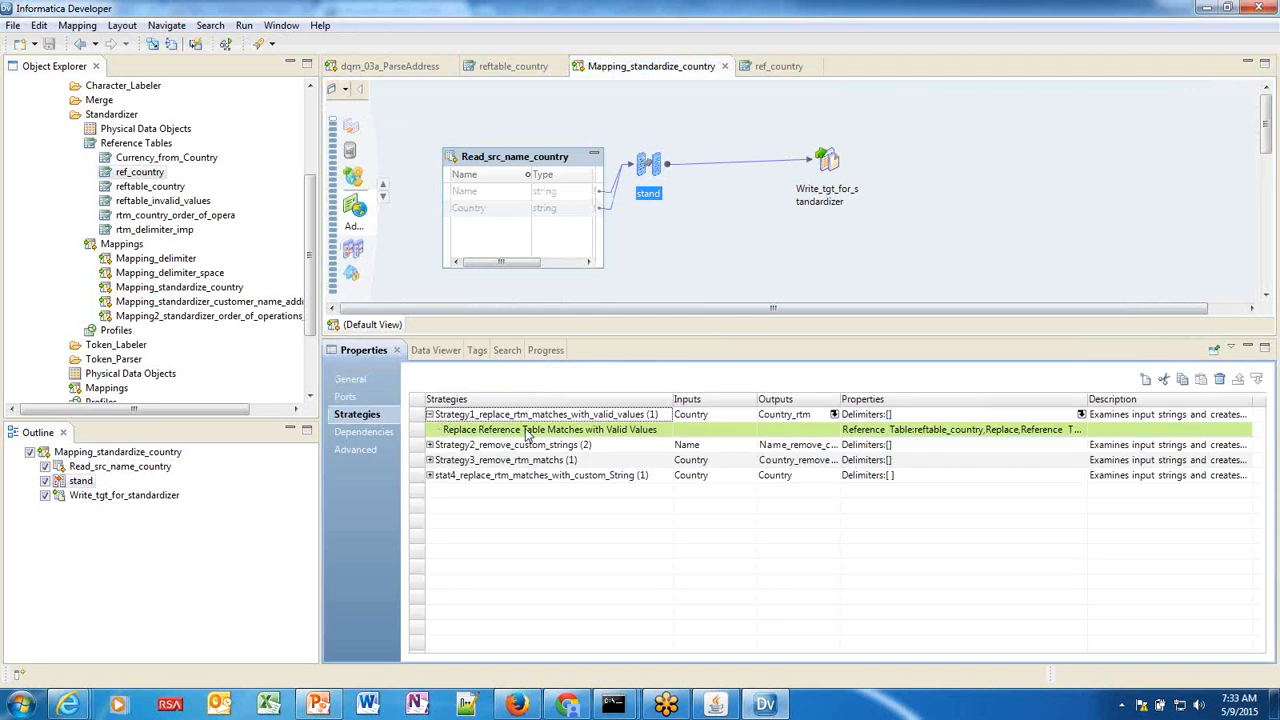
pyautogui.click(1145, 383)
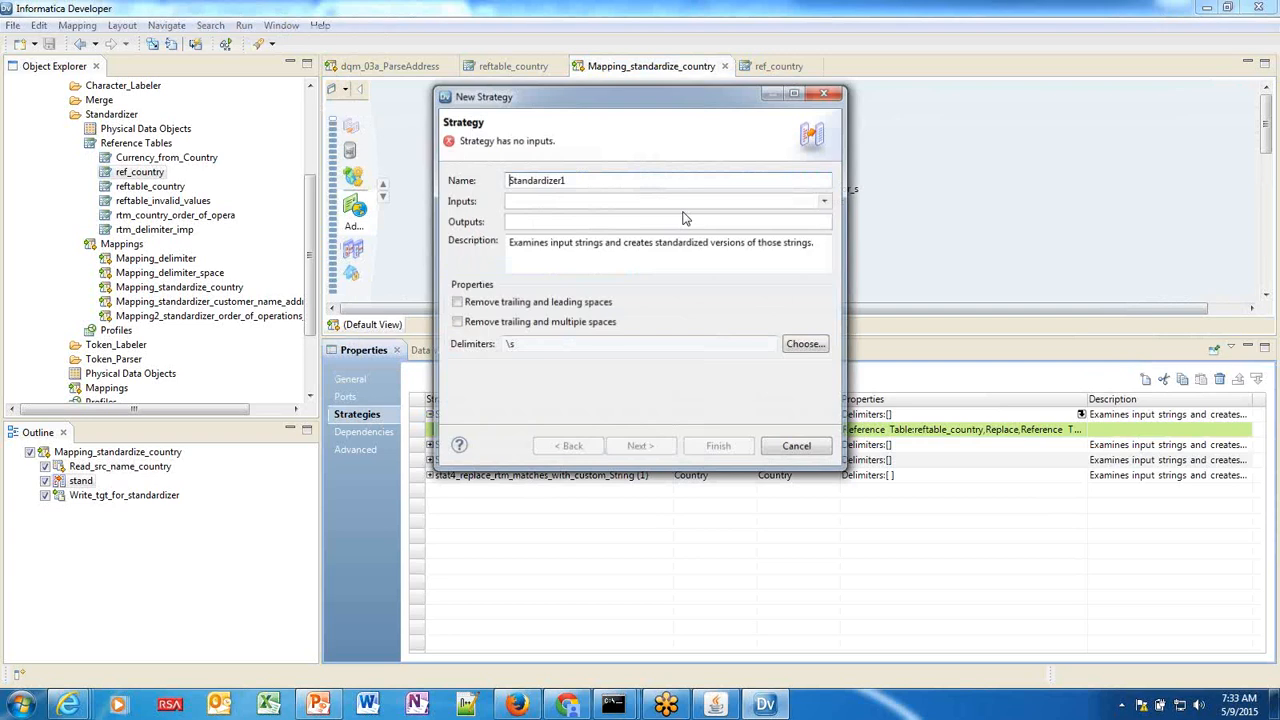
# Use Country as the strategy input with the Replace Reference Table Matches with Valid Values operation.
pyautogui.click(826, 201)
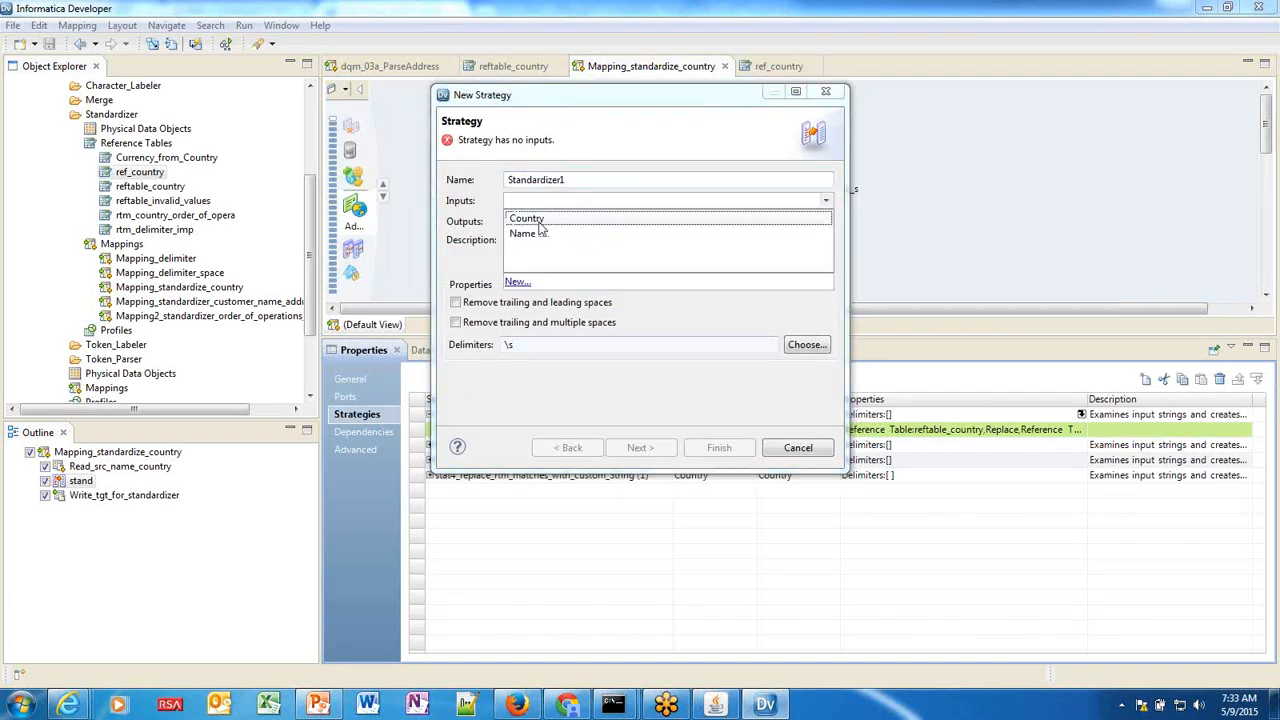
pyautogui.click(540, 219)
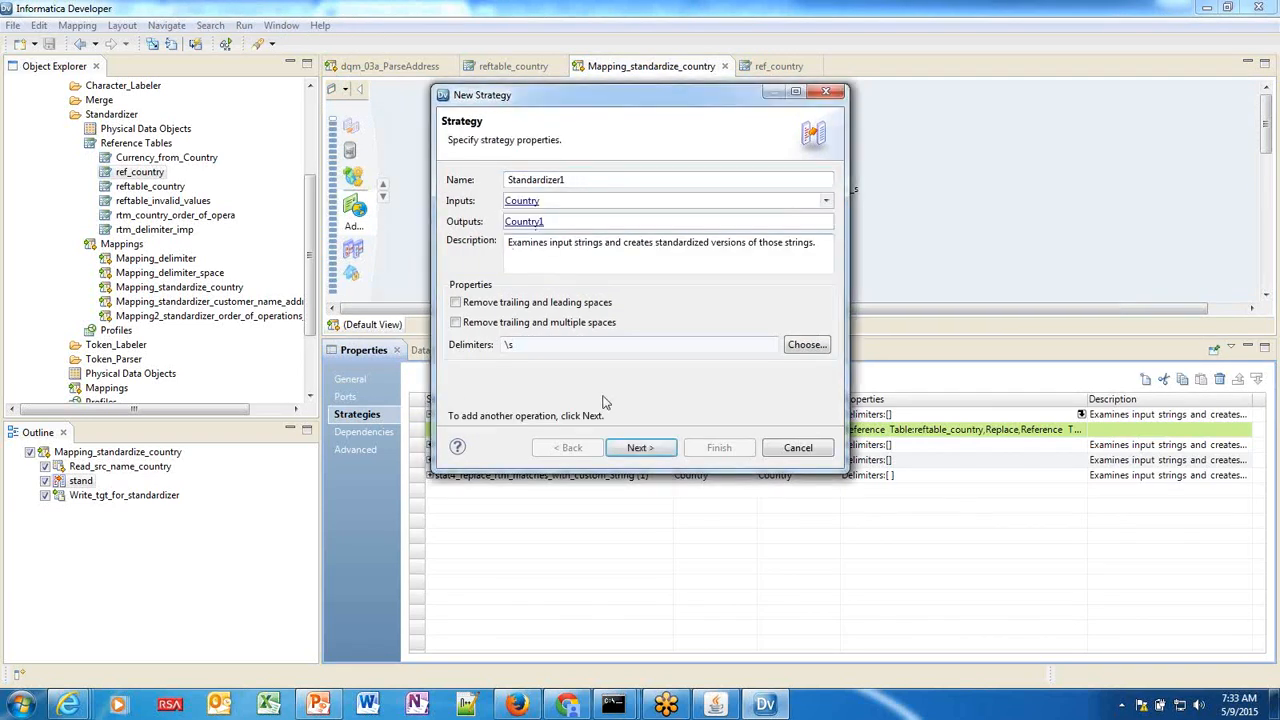
pyautogui.click(630, 448)
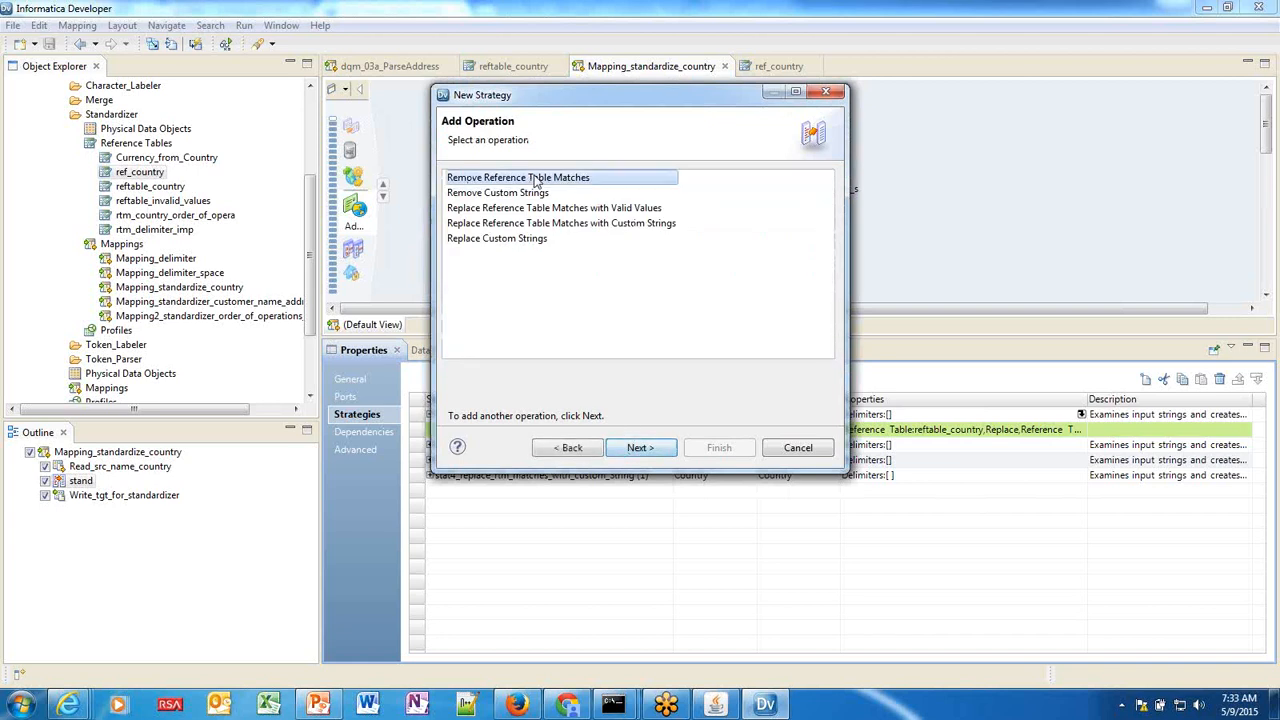
pyautogui.click(540, 208)
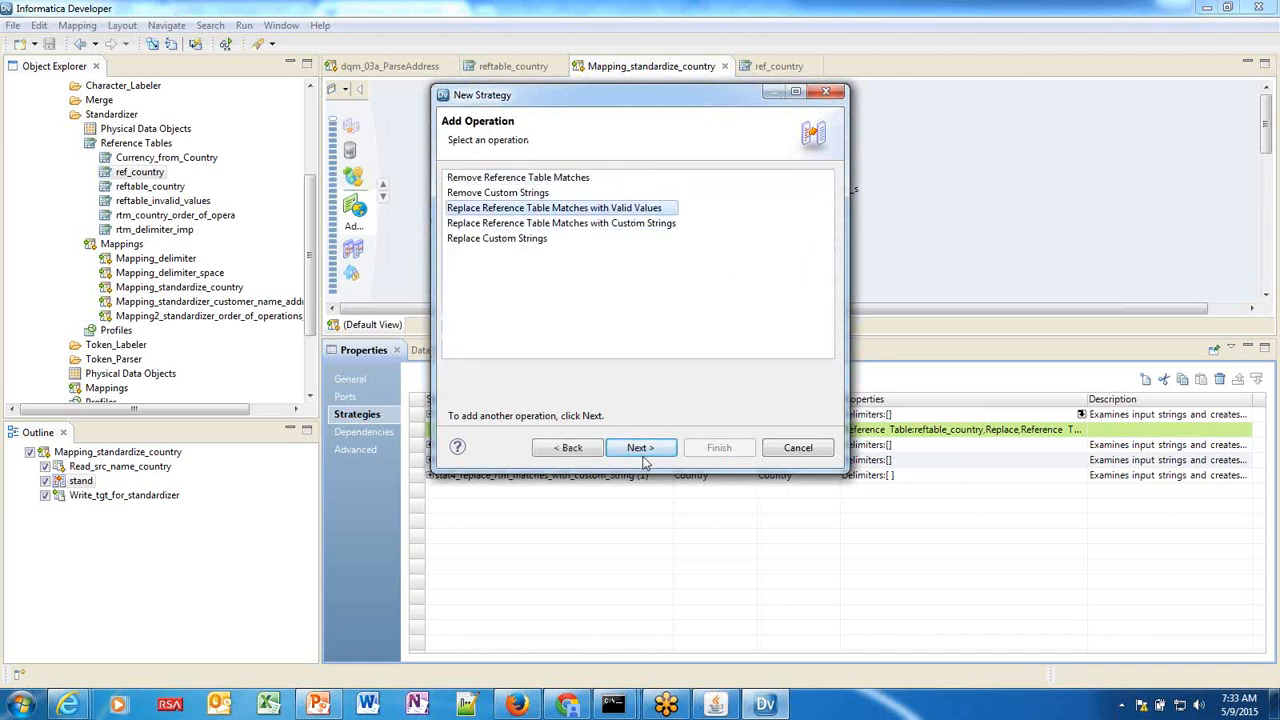
pyautogui.click(640, 448)
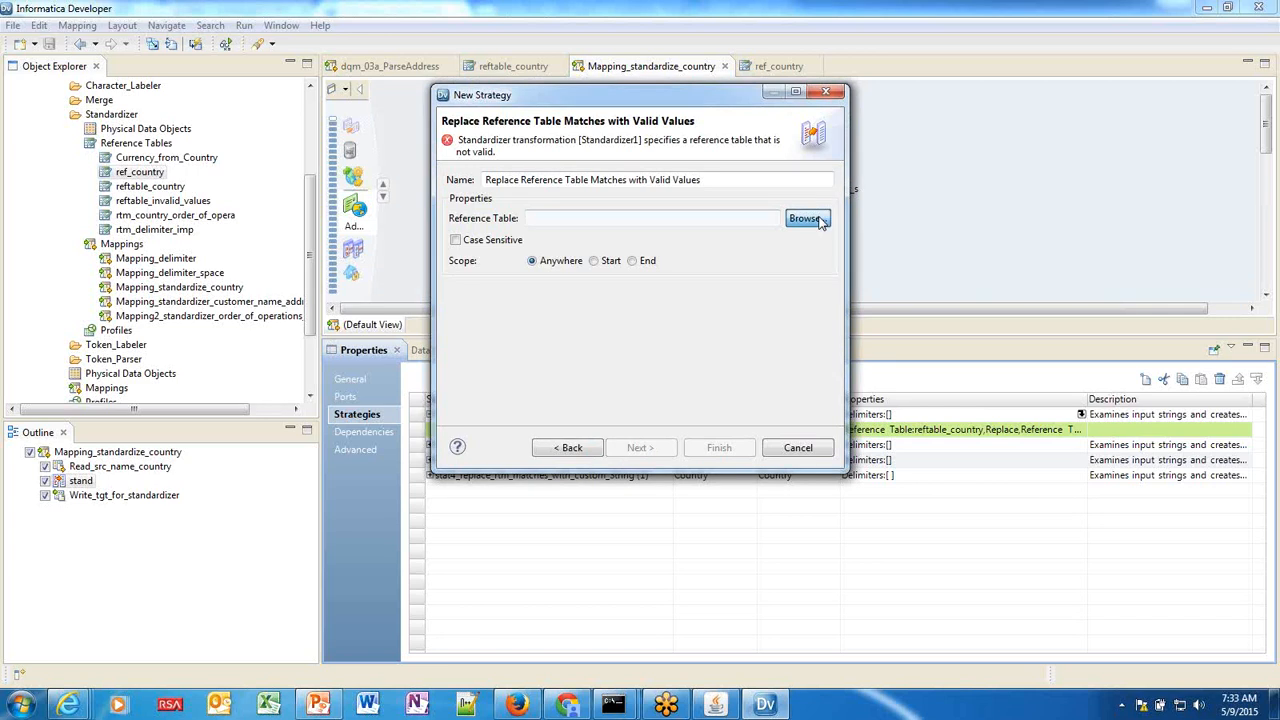
# Choose ref_country from For_Demo > Standardization > Standardizer as the reference table.
pyautogui.click(806, 219)
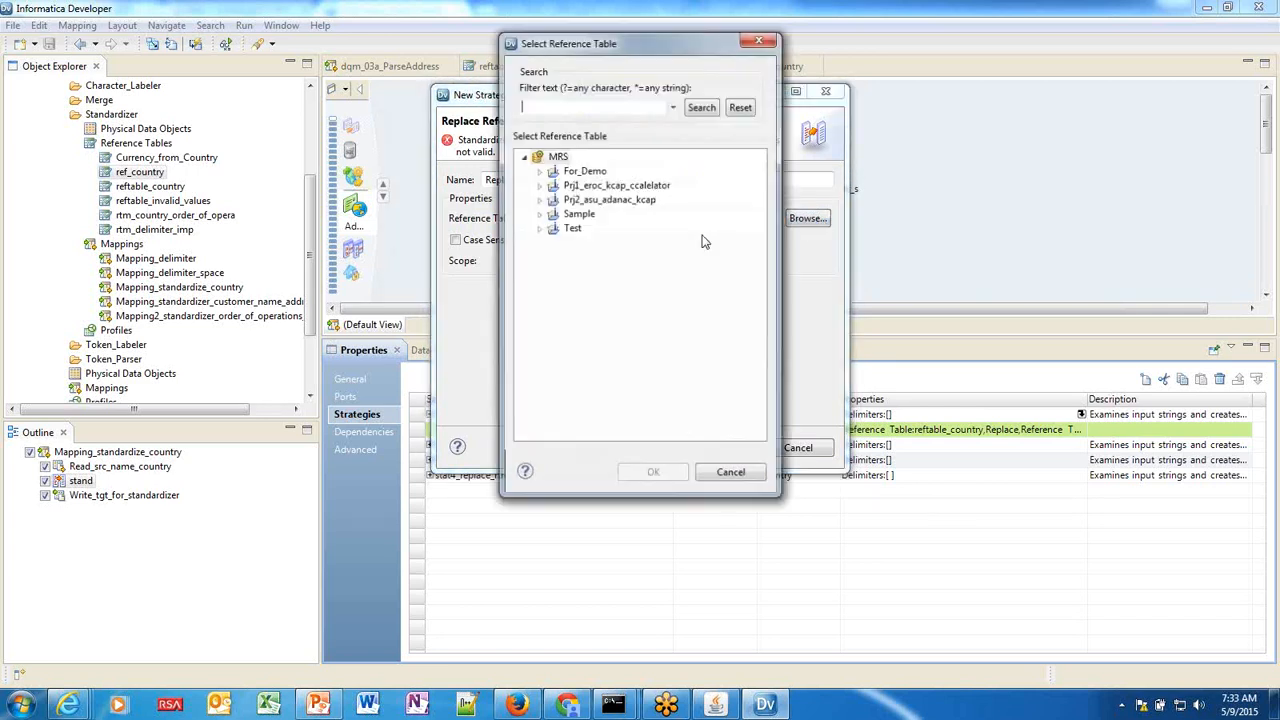
pyautogui.click(539, 171)
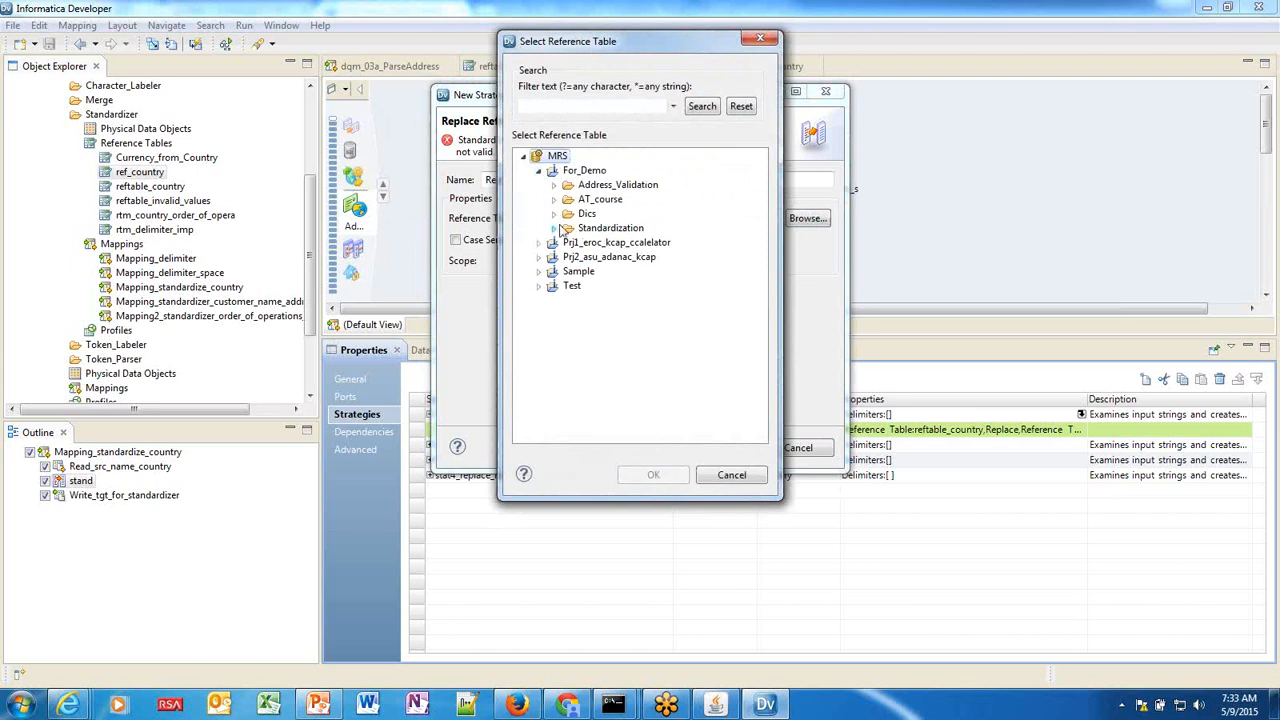
pyautogui.click(554, 228)
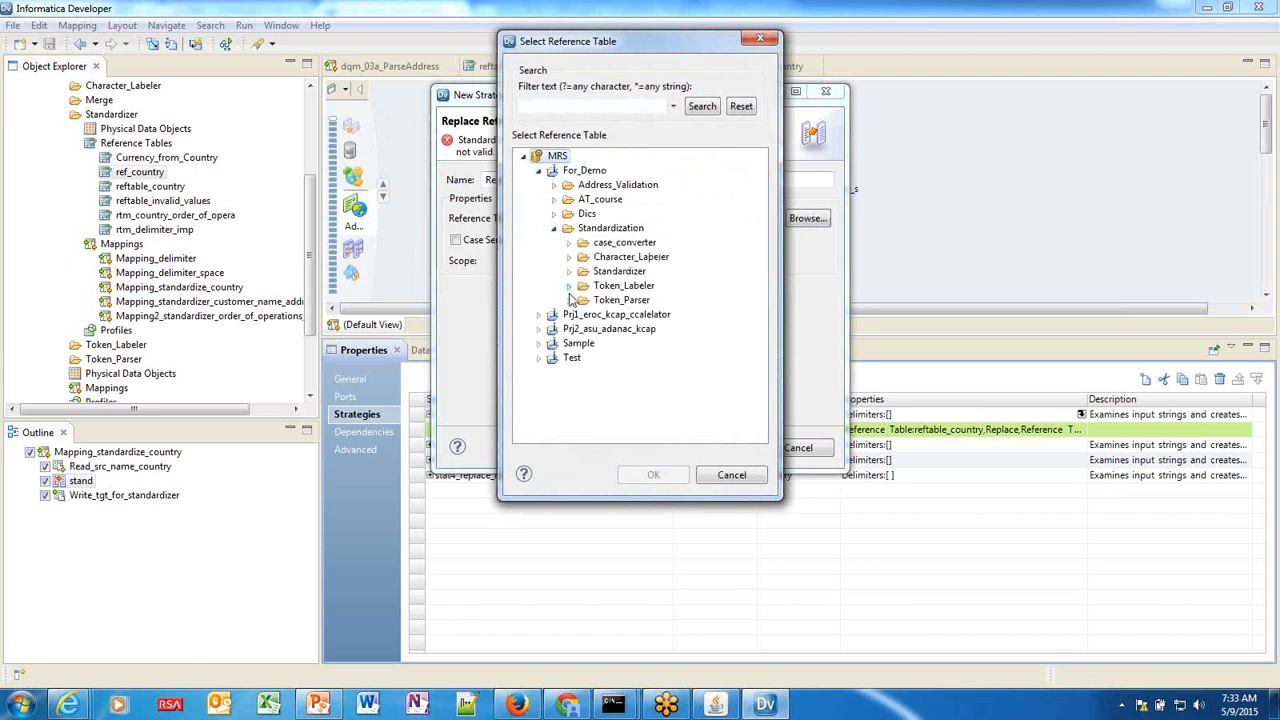
pyautogui.click(569, 271)
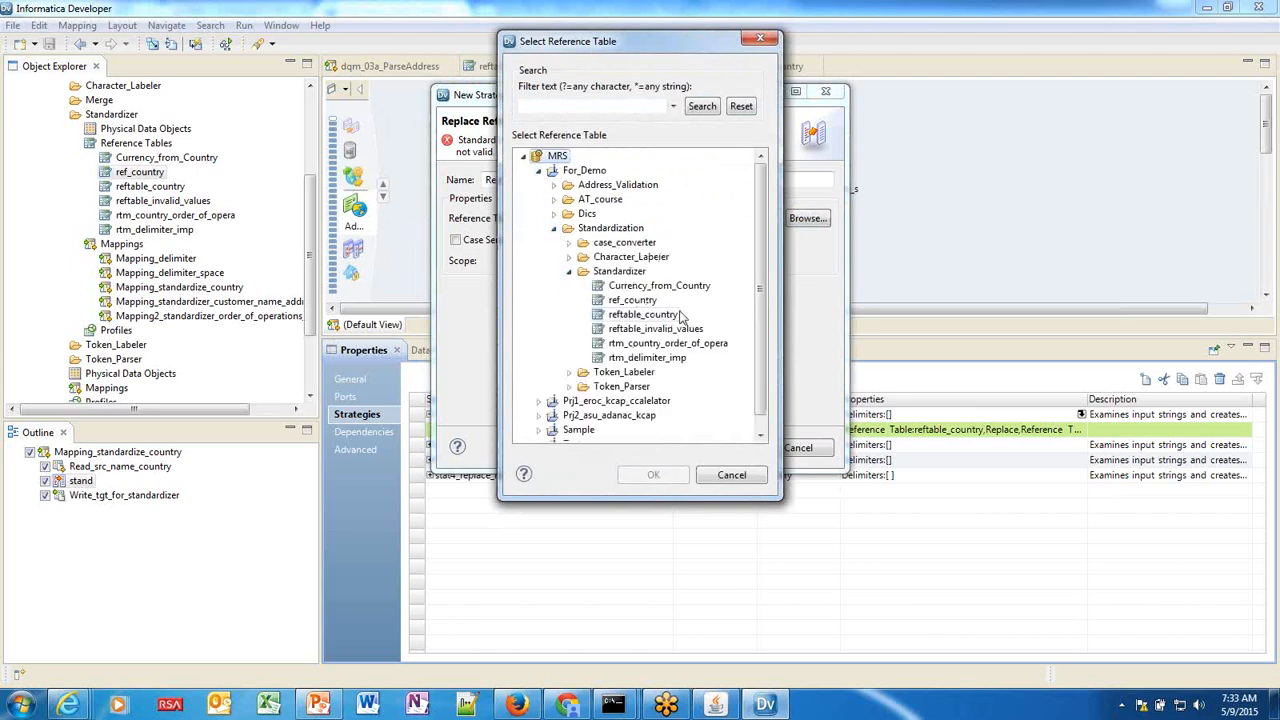
pyautogui.click(640, 300)
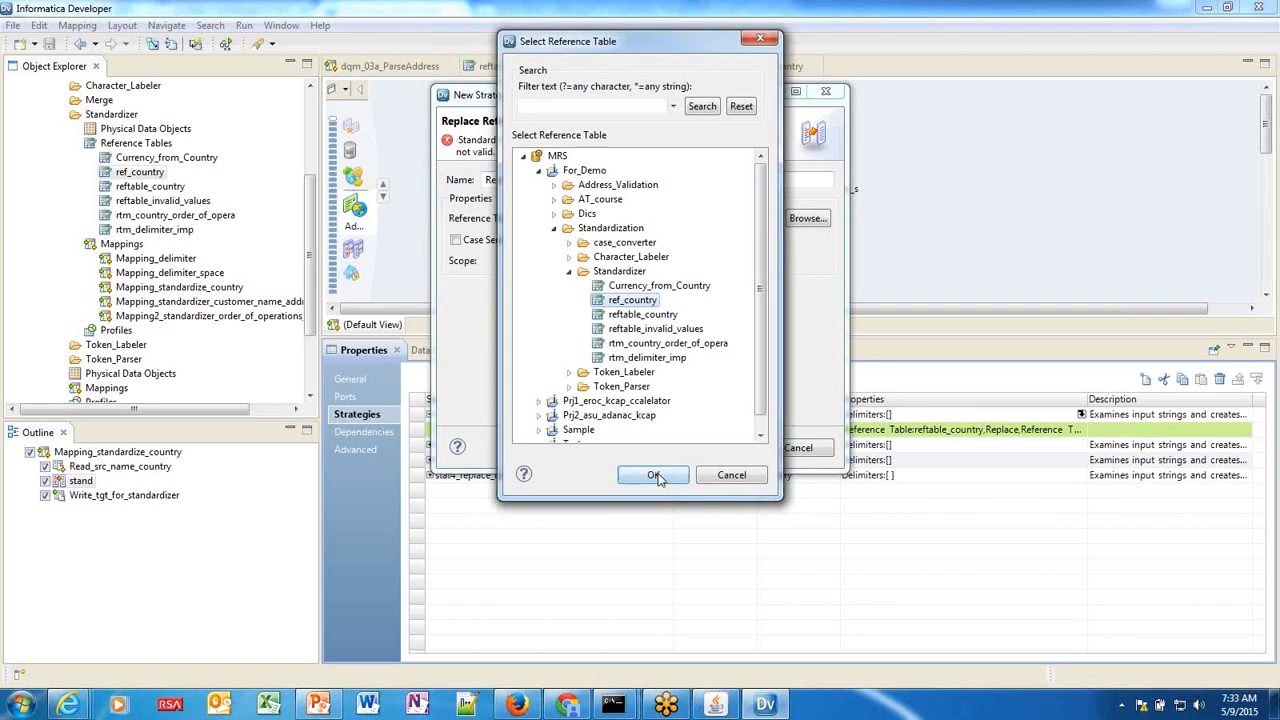
pyautogui.click(653, 476)
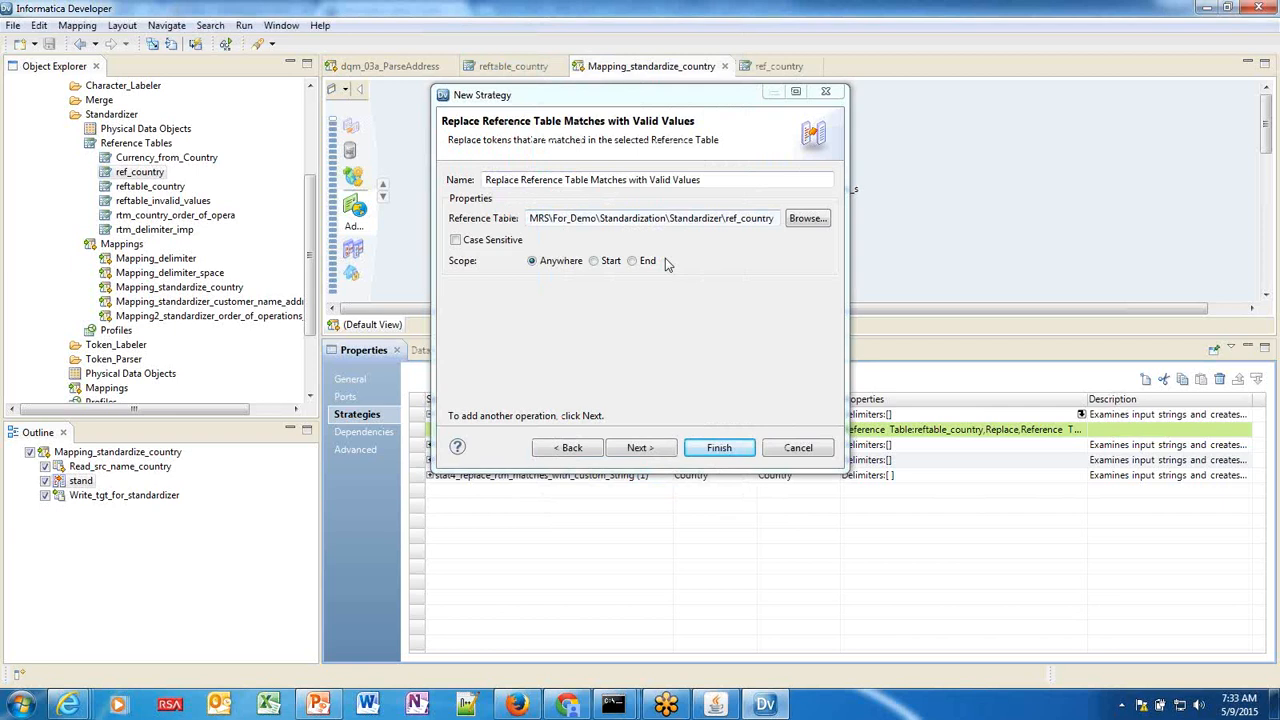
# Discard the new strategy, then bring up PowerPoint's 'Parsing & Standardization: All Data' slide.
pyautogui.click(789, 450)
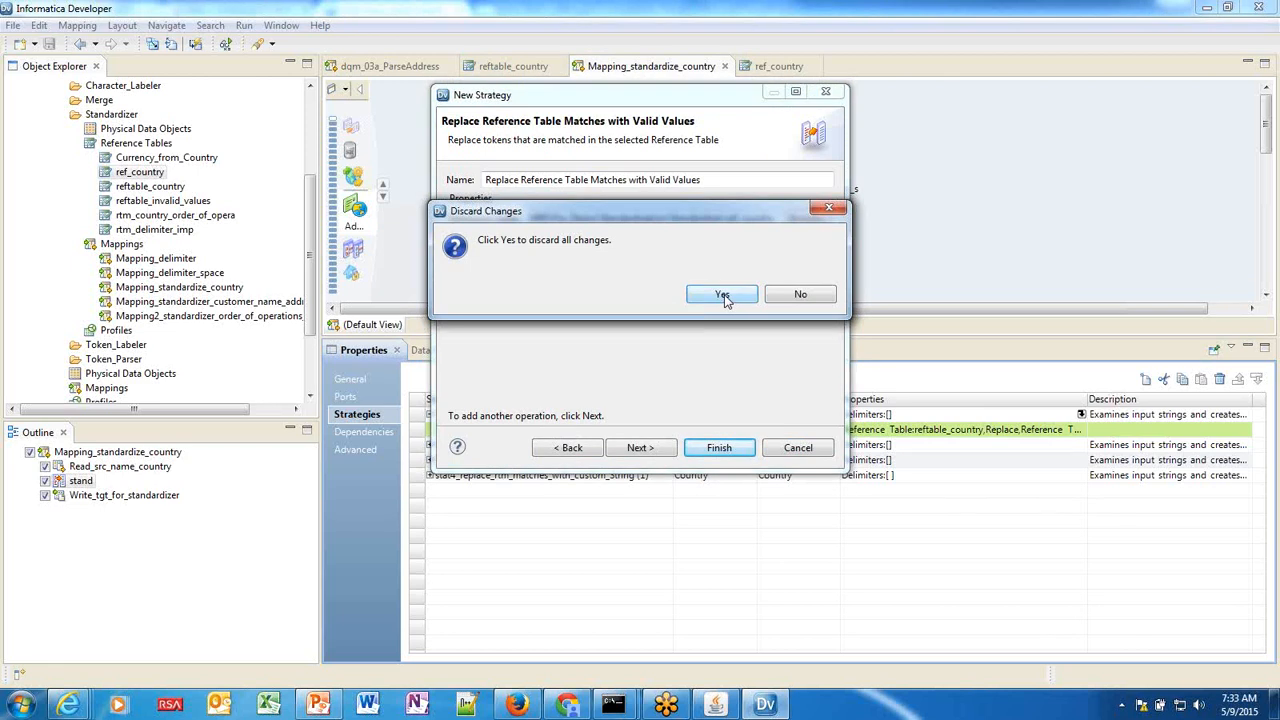
pyautogui.click(722, 296)
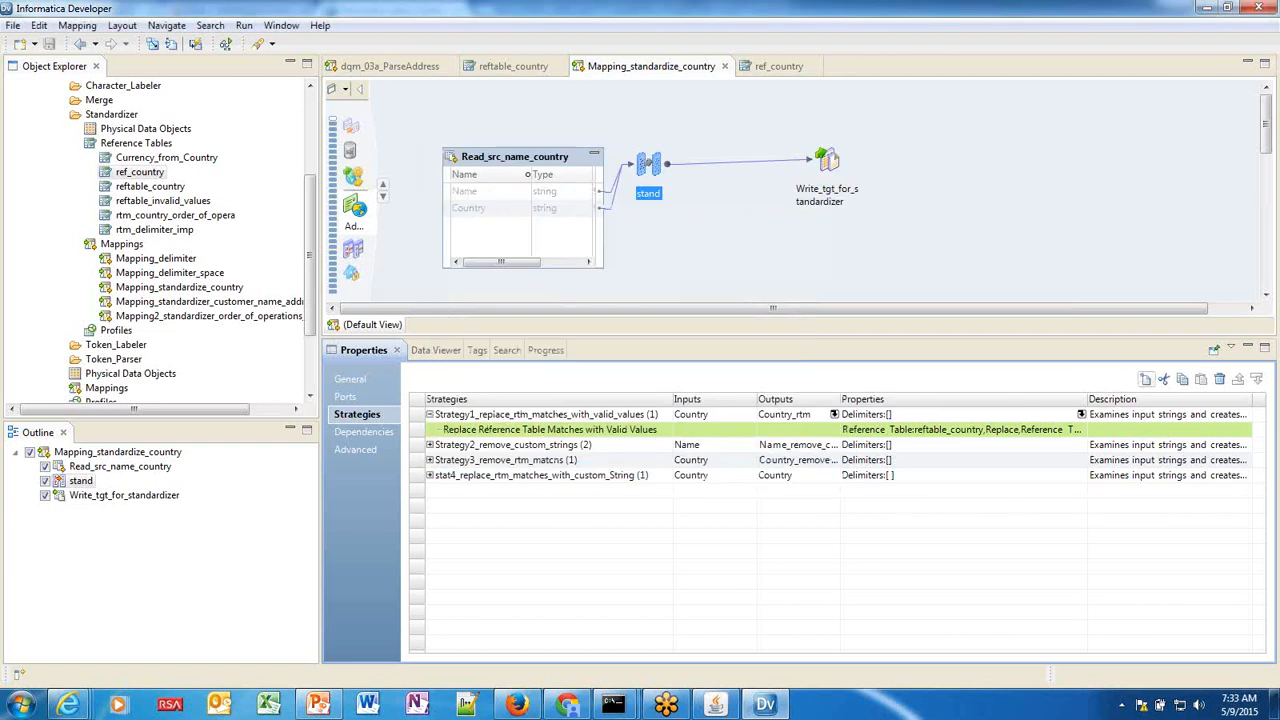
pyautogui.moveTo(68, 705)
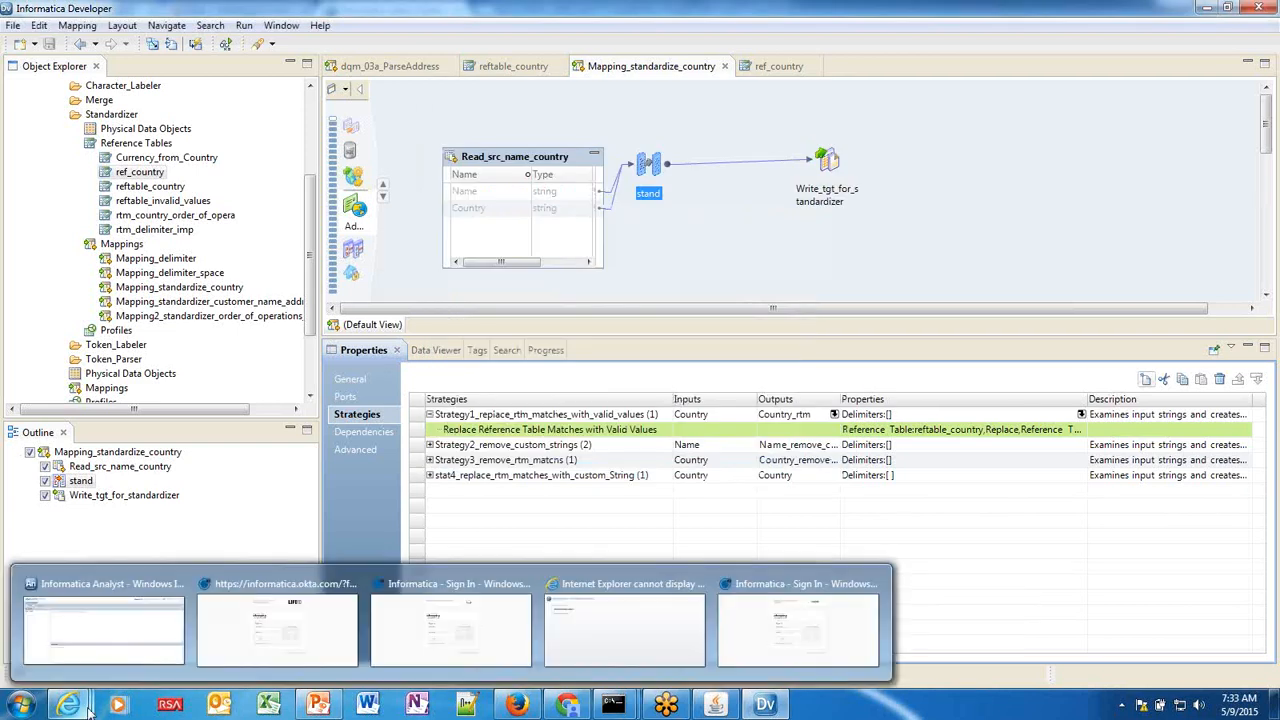
pyautogui.click(116, 646)
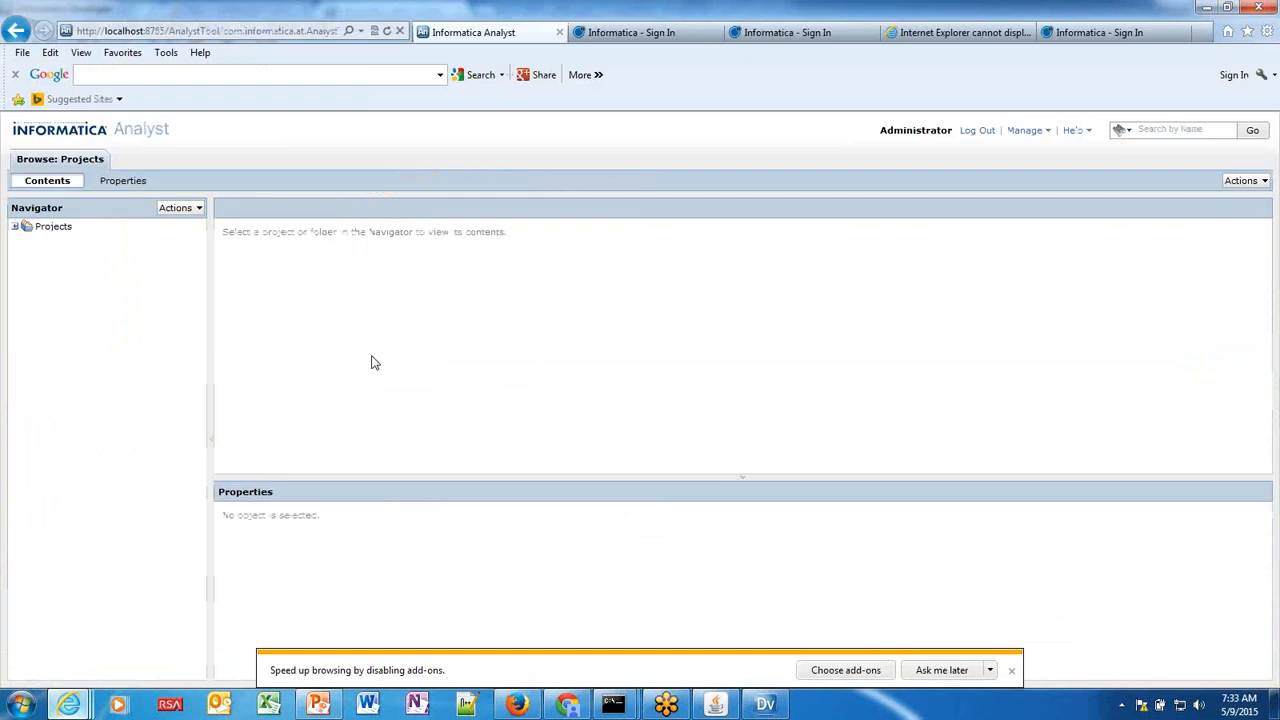
pyautogui.moveTo(336, 708)
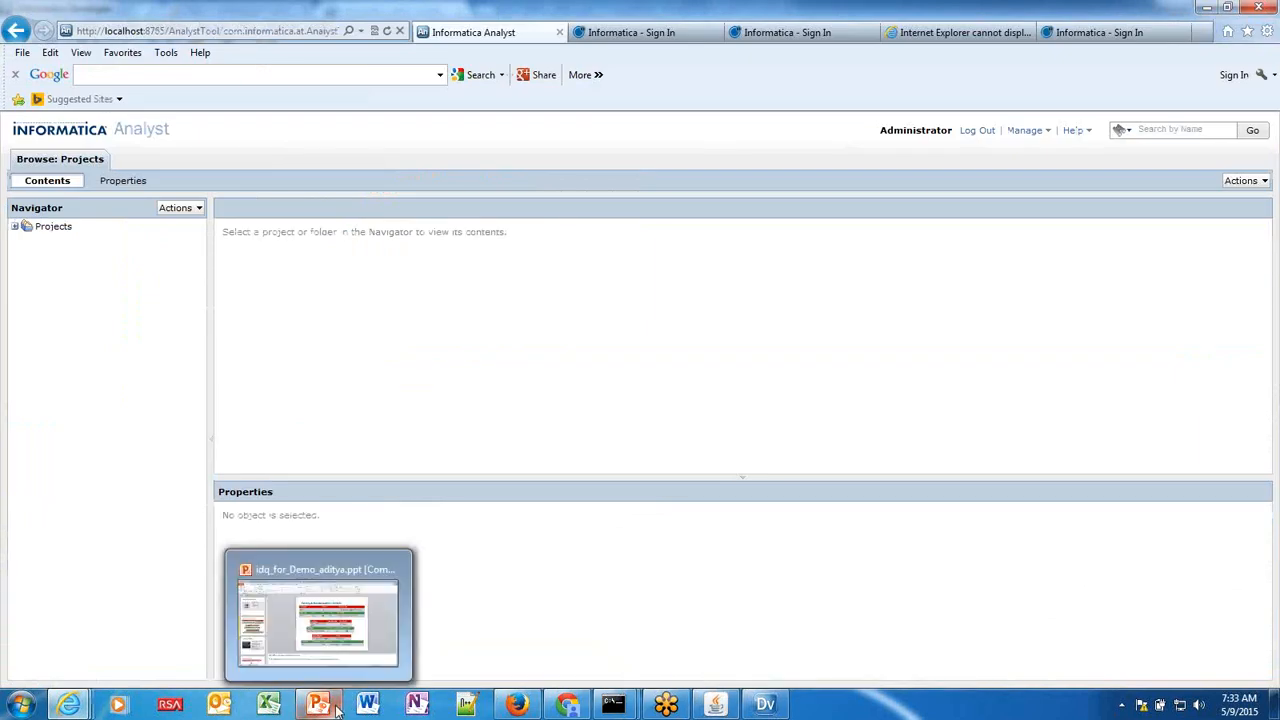
pyautogui.click(388, 638)
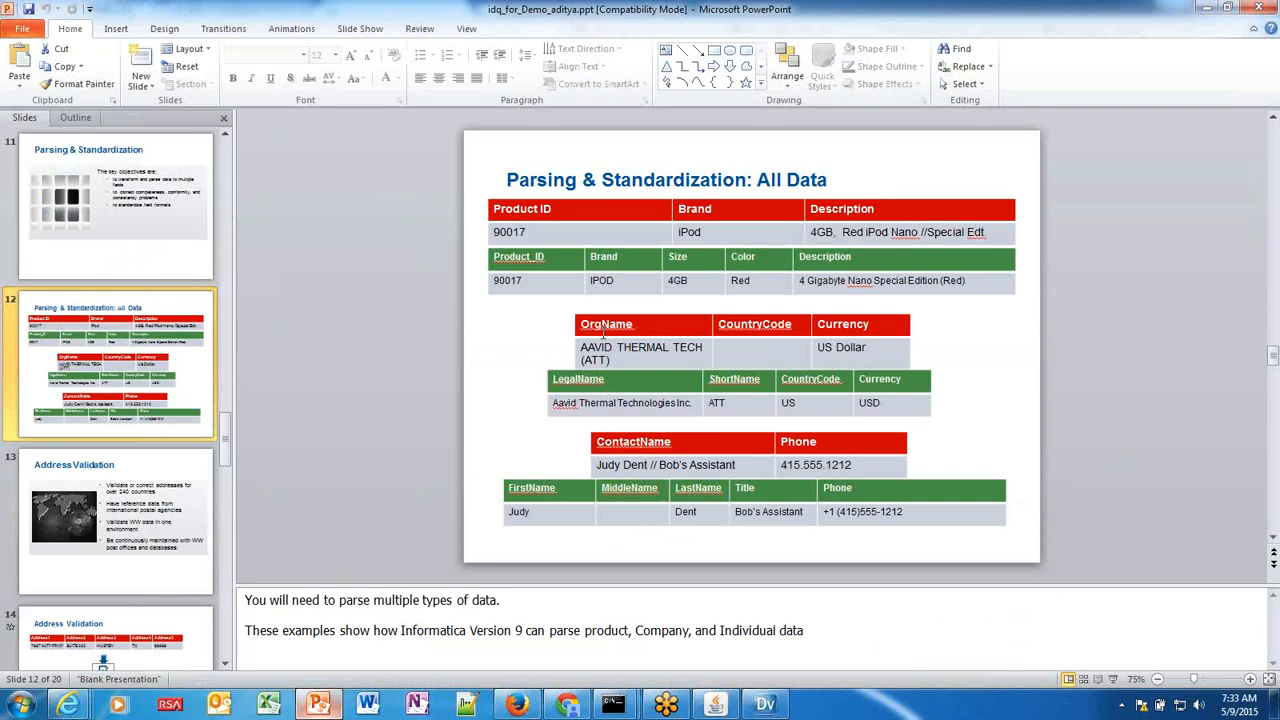
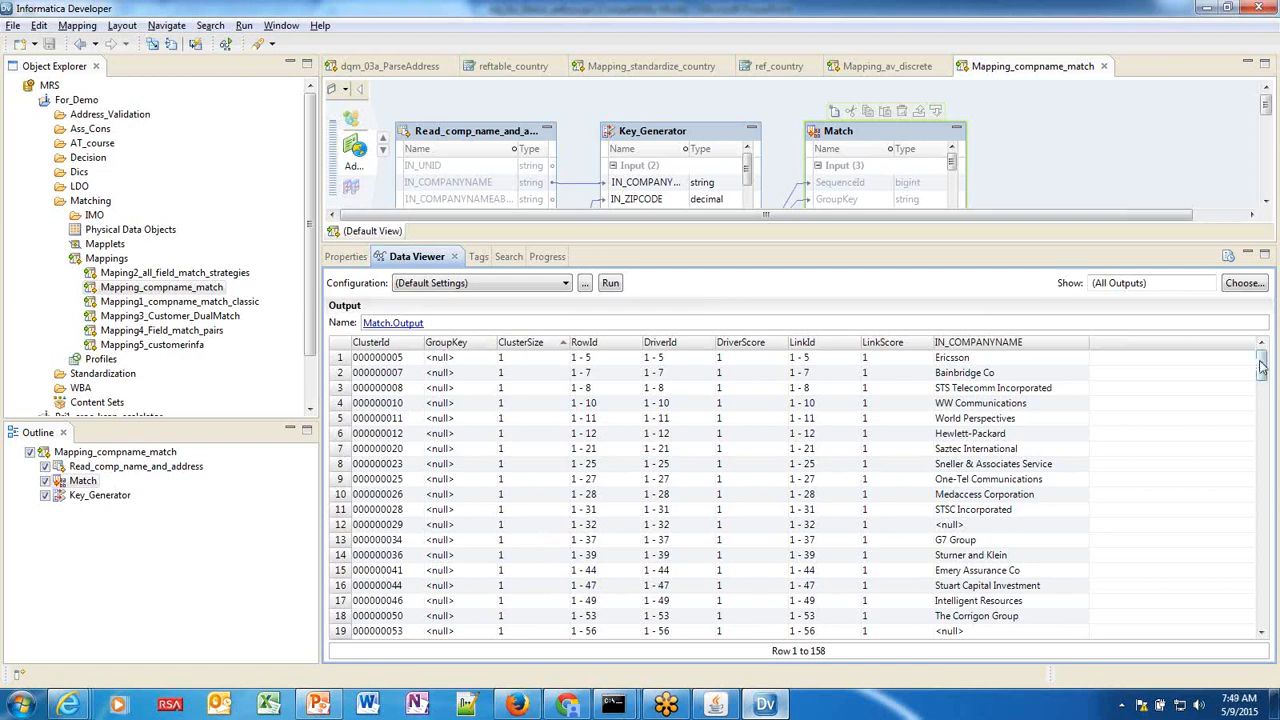
# Highlight the two Deroyal Industries records, then the two Logica records, in the Match output.
pyautogui.moveTo(1262, 375); pyautogui.dragTo(1248, 455)
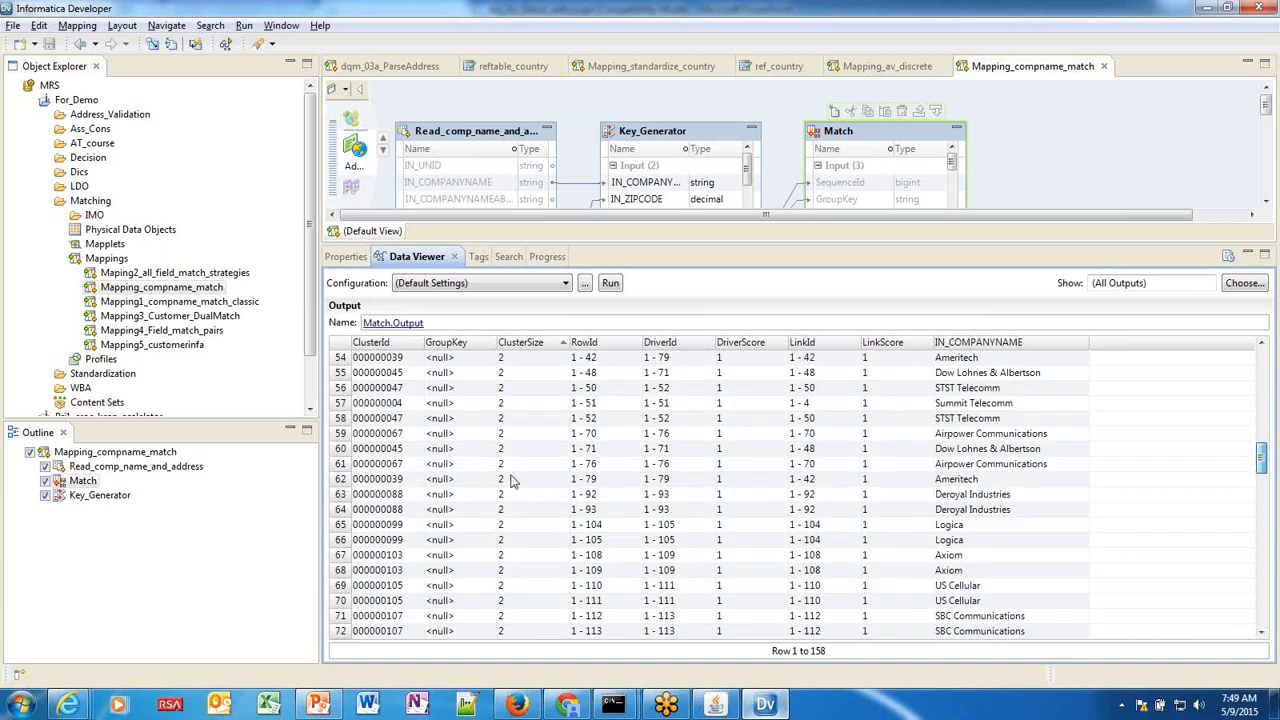
pyautogui.click(388, 499)
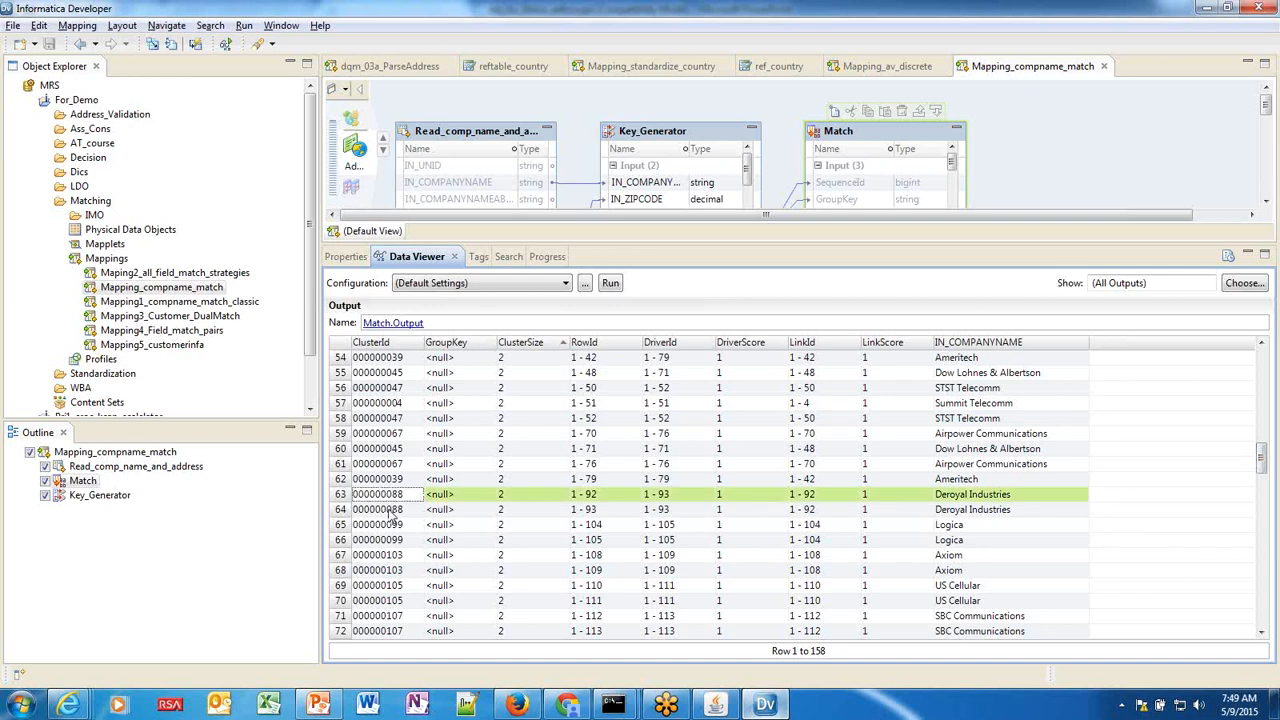
pyautogui.keyDown('shift'); pyautogui.click(392, 512); pyautogui.keyUp('shift')
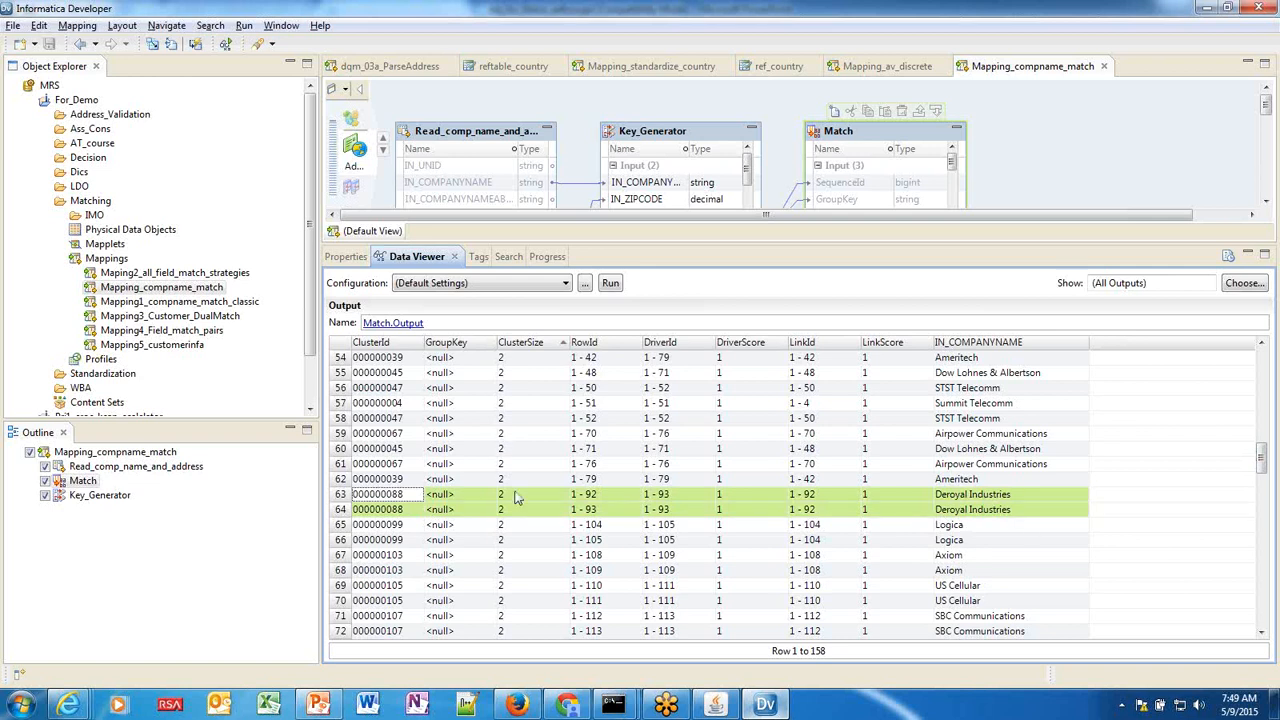
pyautogui.click(412, 524)
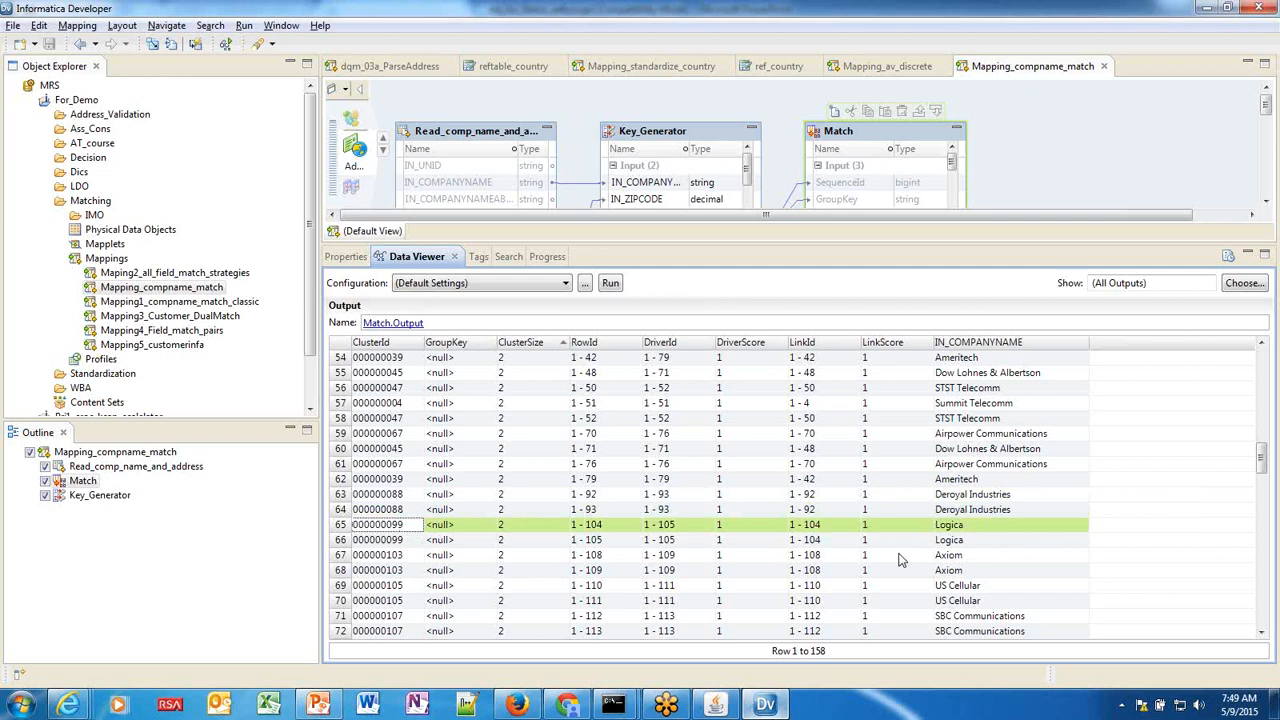
pyautogui.keyDown('shift'); pyautogui.click(680, 542); pyautogui.keyUp('shift')
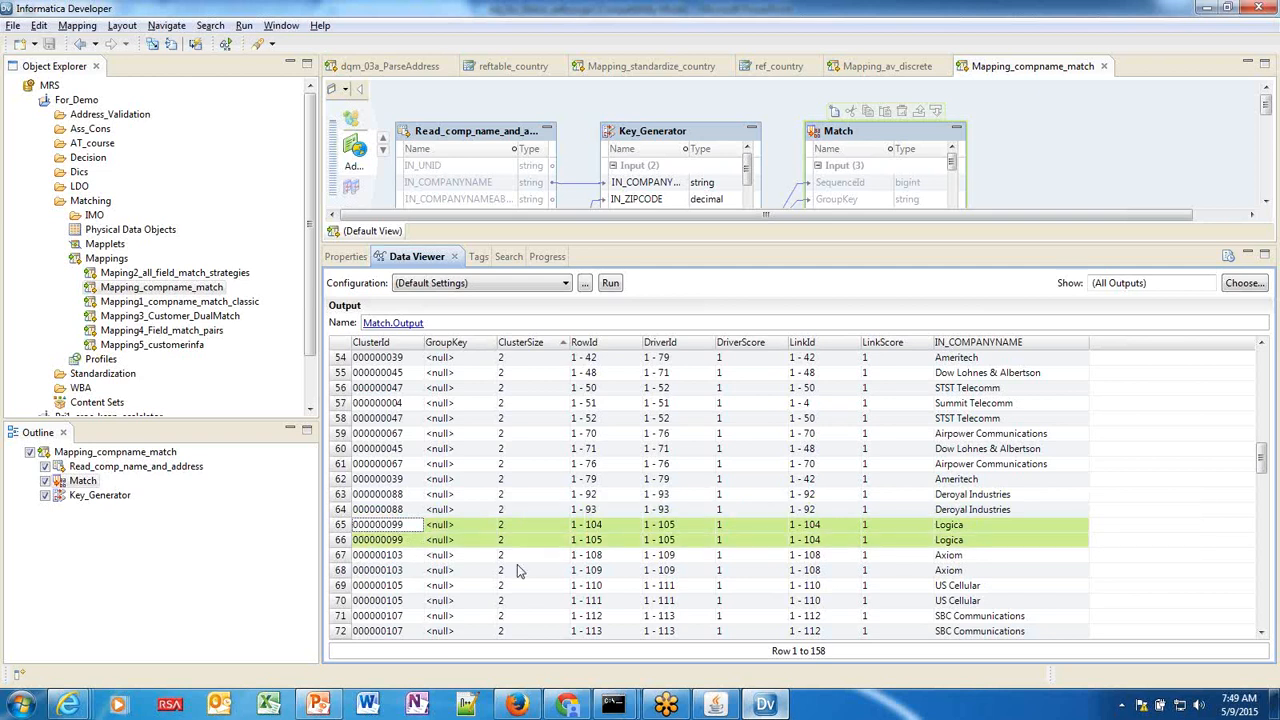
# Scroll down and highlight the ten Ericsson Hewlett-Packard cluster records.
pyautogui.scroll(-2, 517, 570)
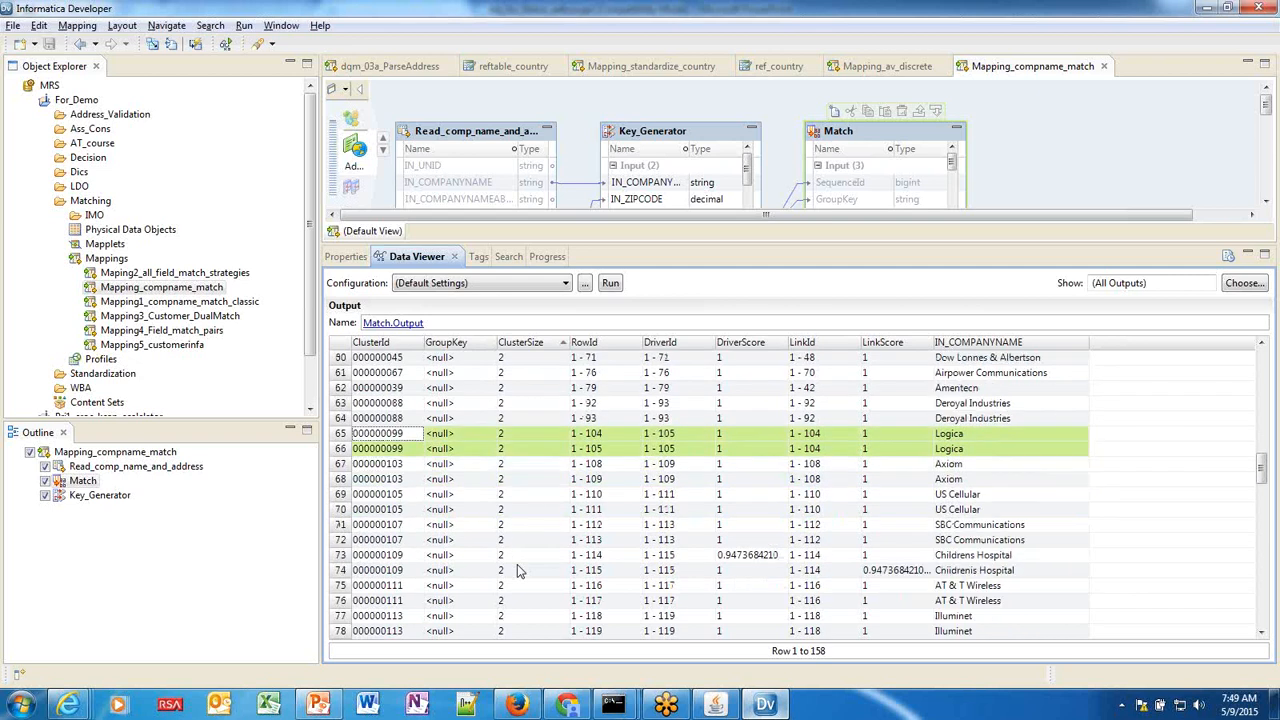
pyautogui.scroll(-1, 517, 570)
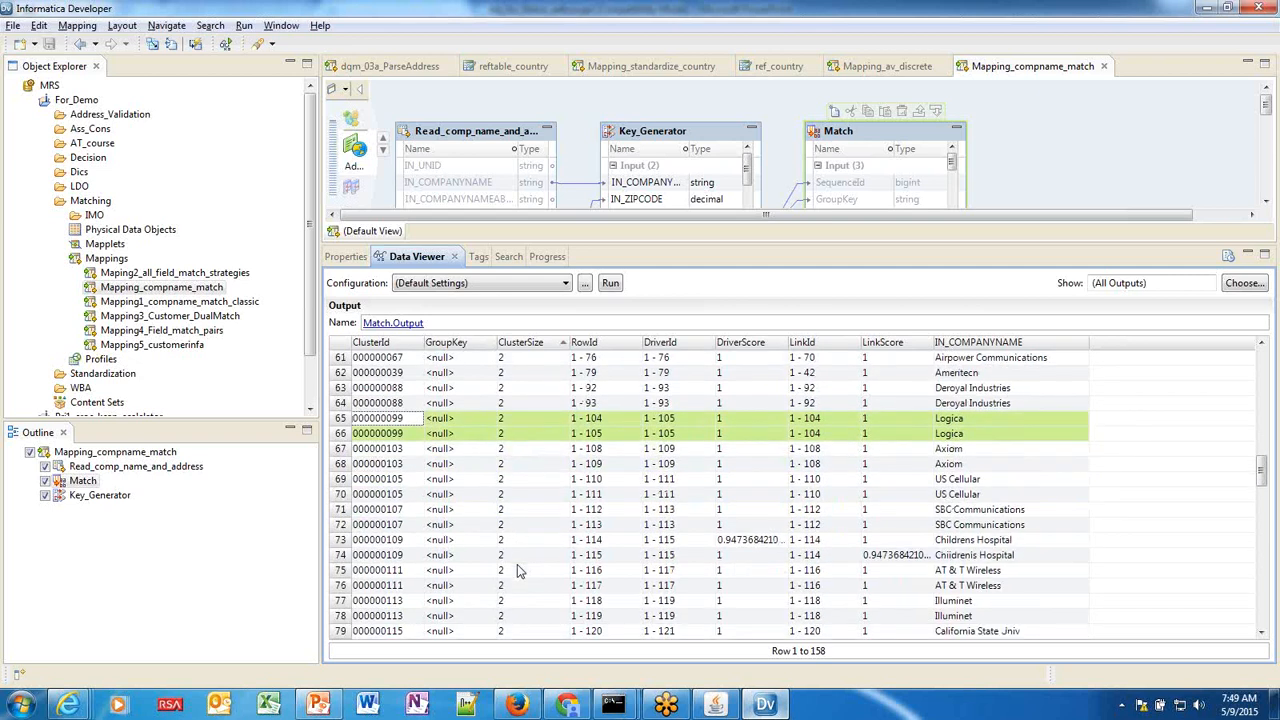
pyautogui.scroll(-2, 1277, 472)
pyautogui.scroll(-2, 1258, 533)
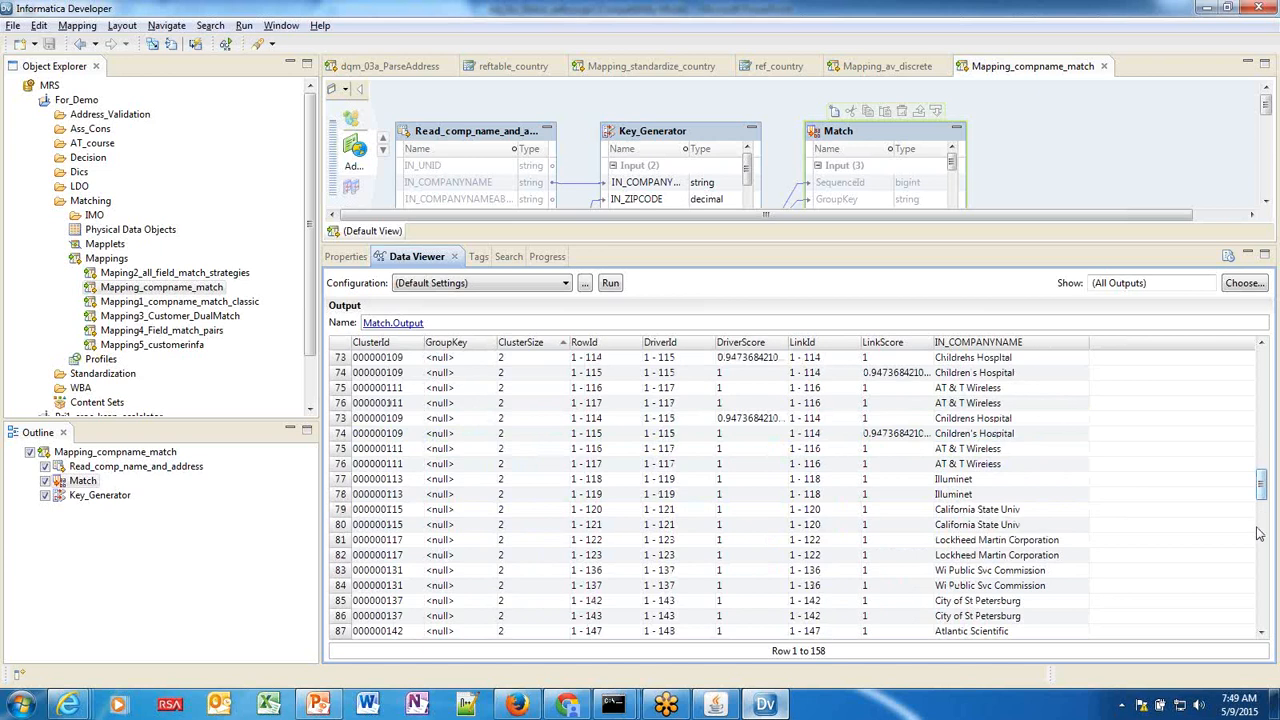
pyautogui.scroll(-5, 1258, 560)
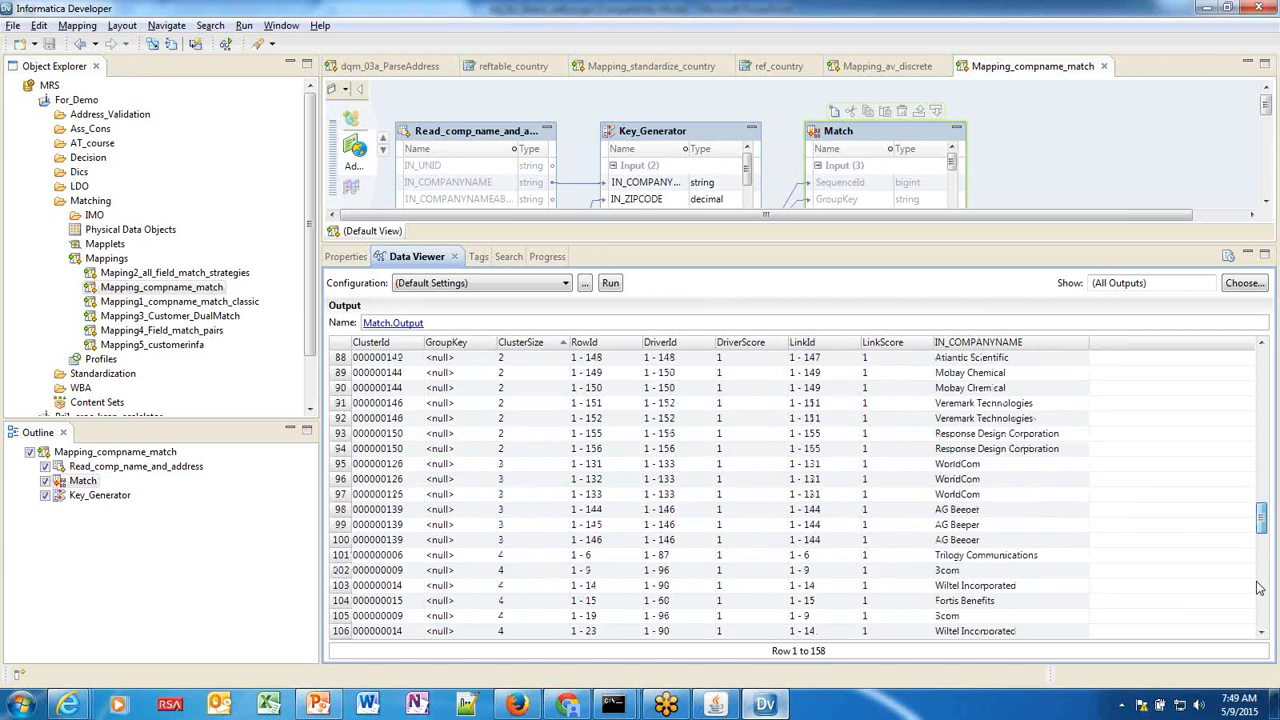
pyautogui.scroll(-12, 1220, 578)
pyautogui.scroll(-1, 1150, 555)
pyautogui.click(1040, 496)
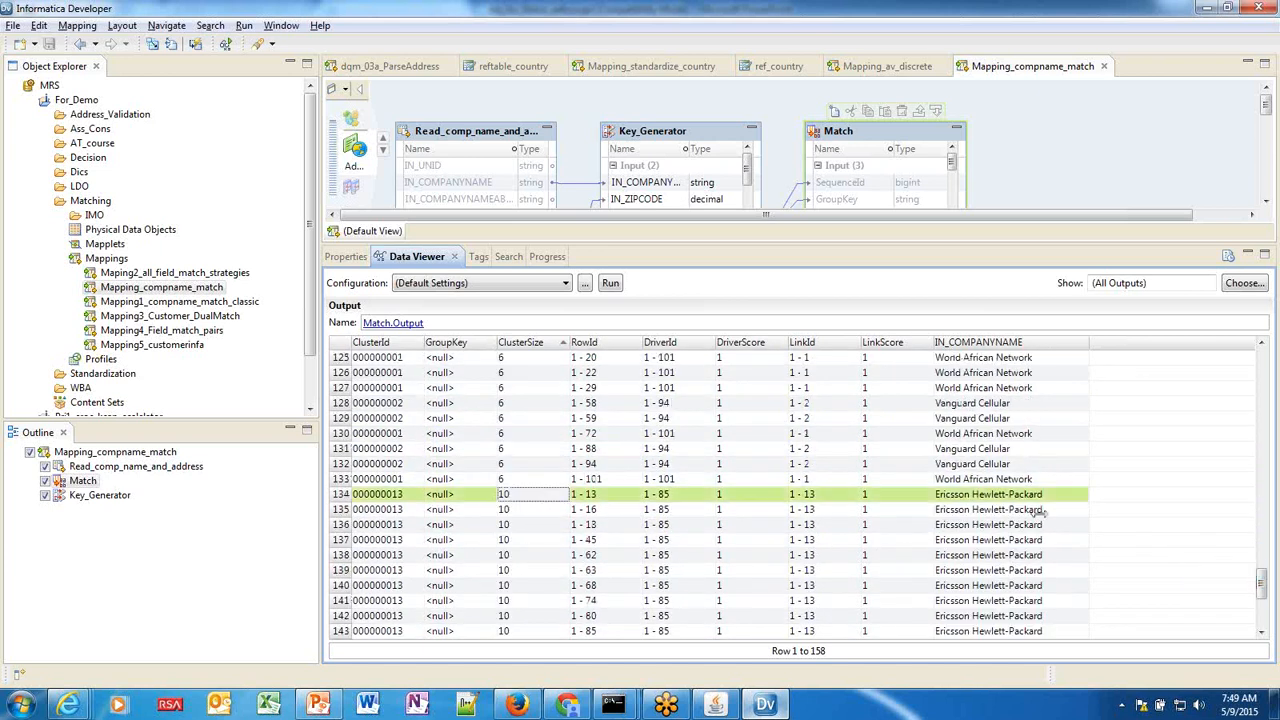
pyautogui.scroll(-1, 383, 607)
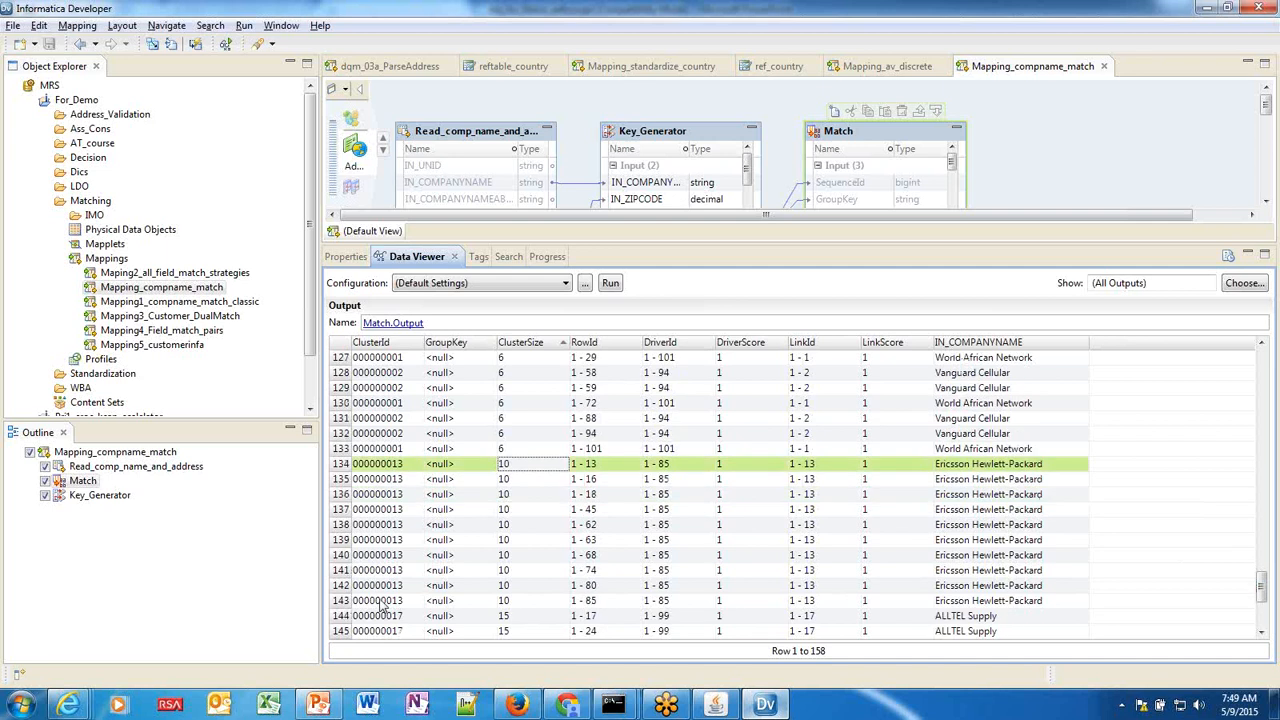
pyautogui.keyDown('shift'); pyautogui.click(383, 600); pyautogui.keyUp('shift')
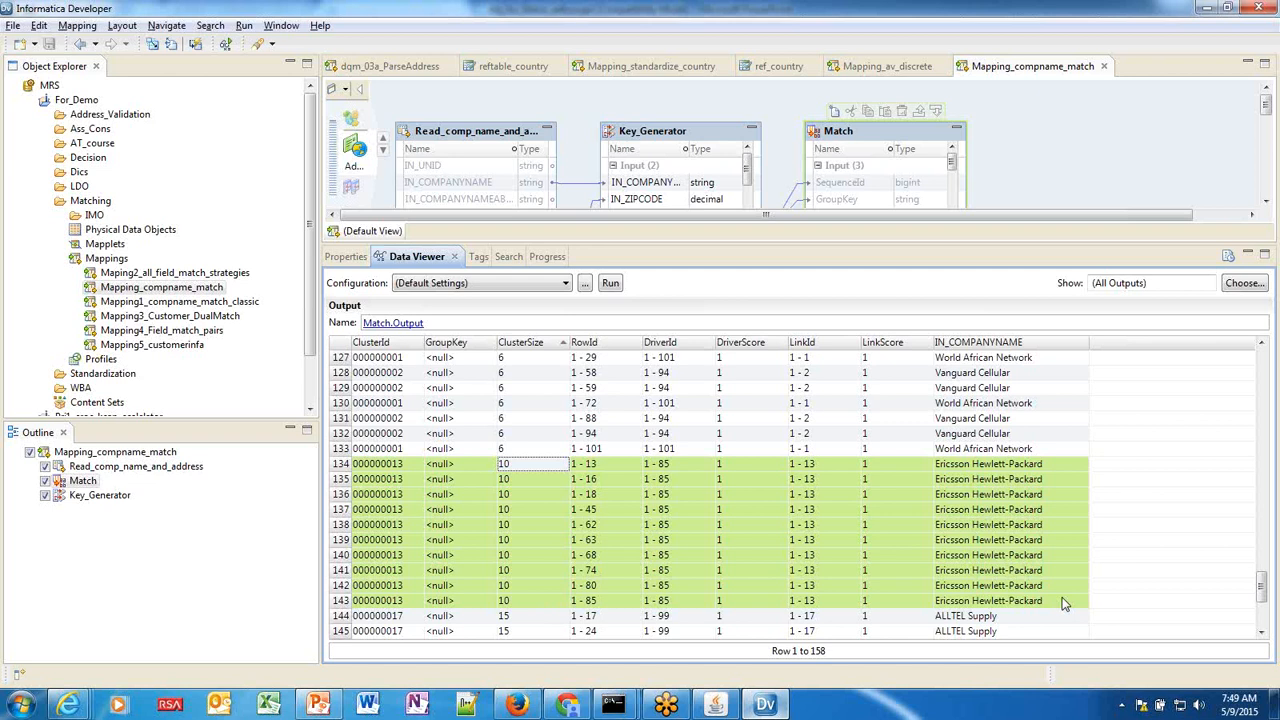
# Further down the grid, highlight the 15 ALLTEL Supply cluster records.
pyautogui.scroll(-3, 1062, 597)
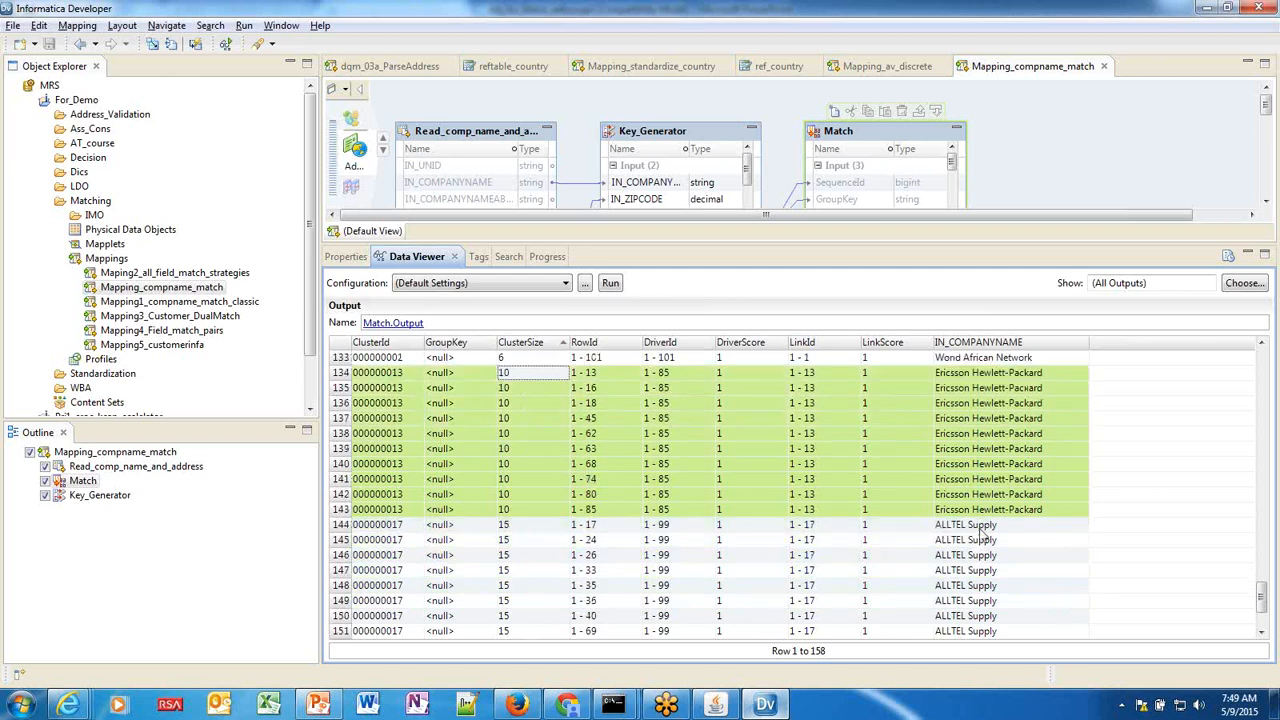
pyautogui.scroll(-1, 985, 537)
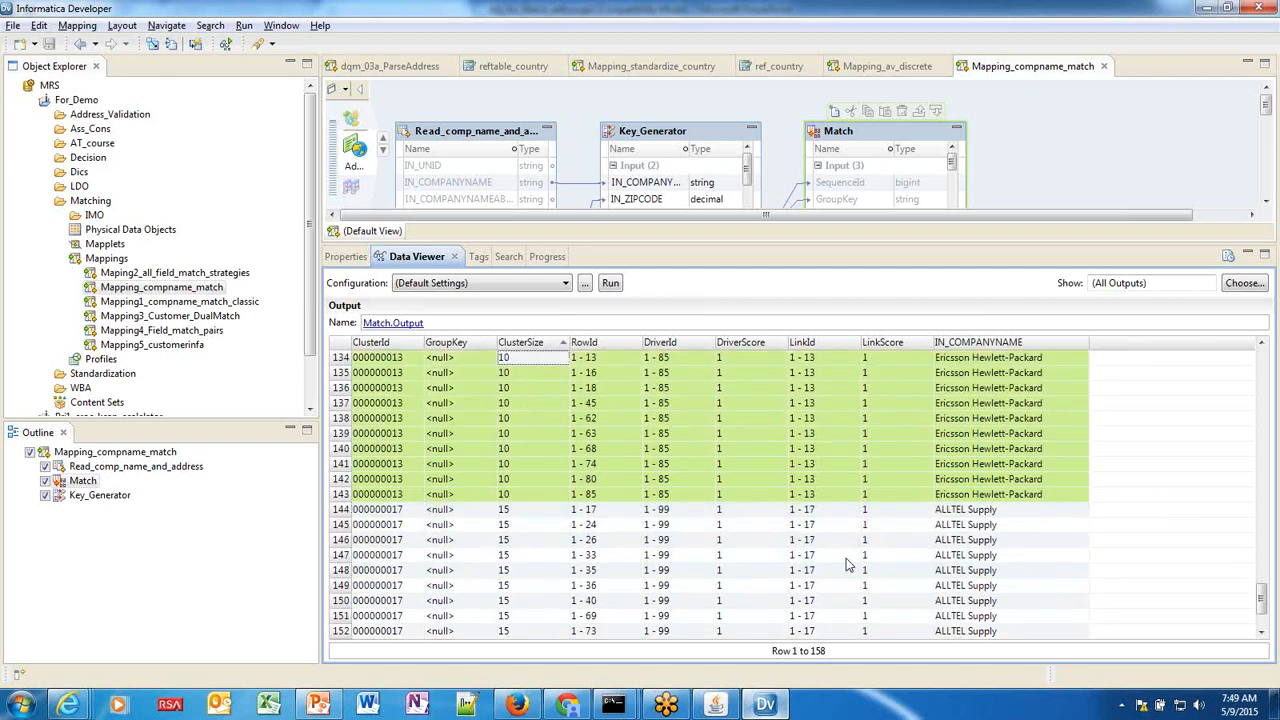
pyautogui.scroll(-1, 560, 530)
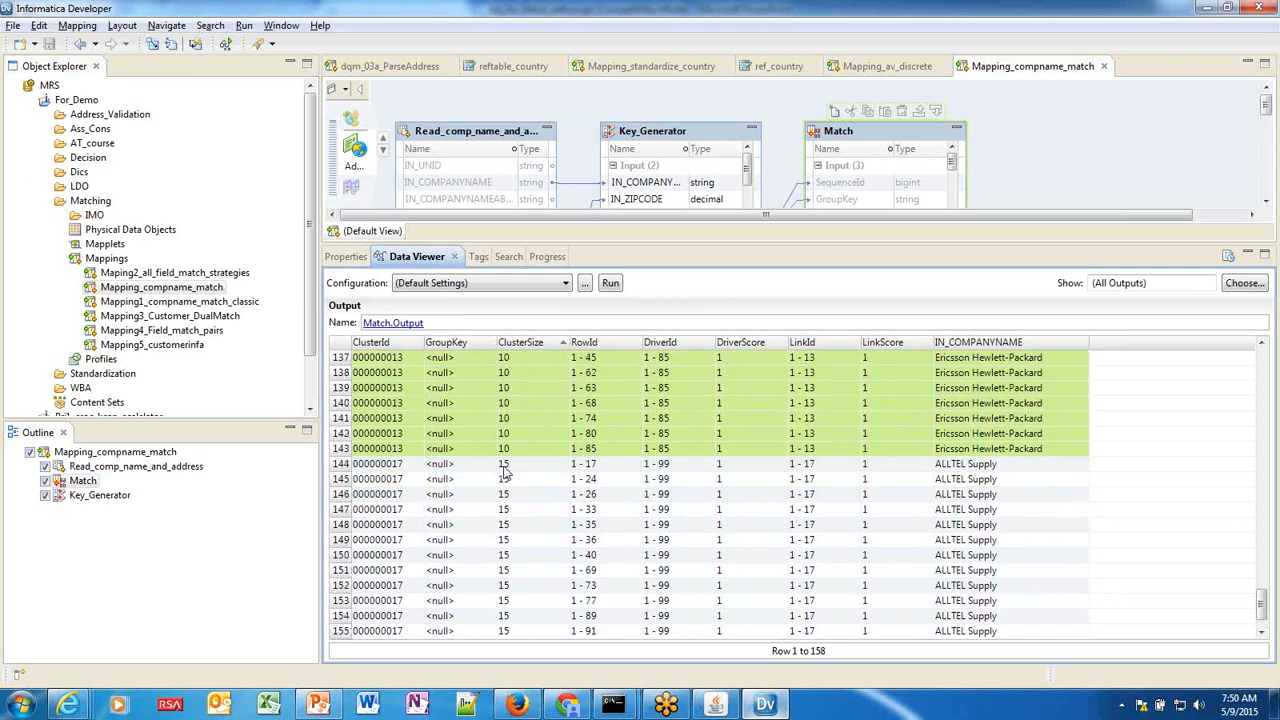
pyautogui.click(505, 468)
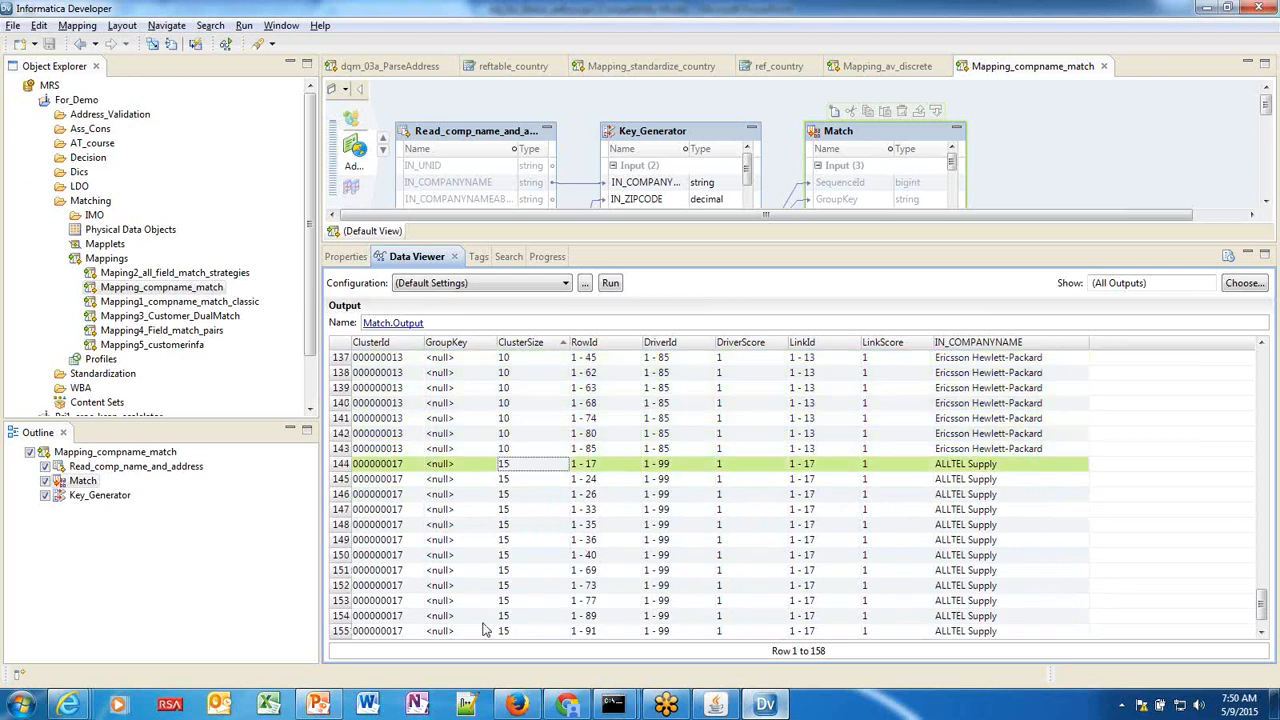
pyautogui.keyDown('shift'); pyautogui.click(405, 632); pyautogui.keyUp('shift')
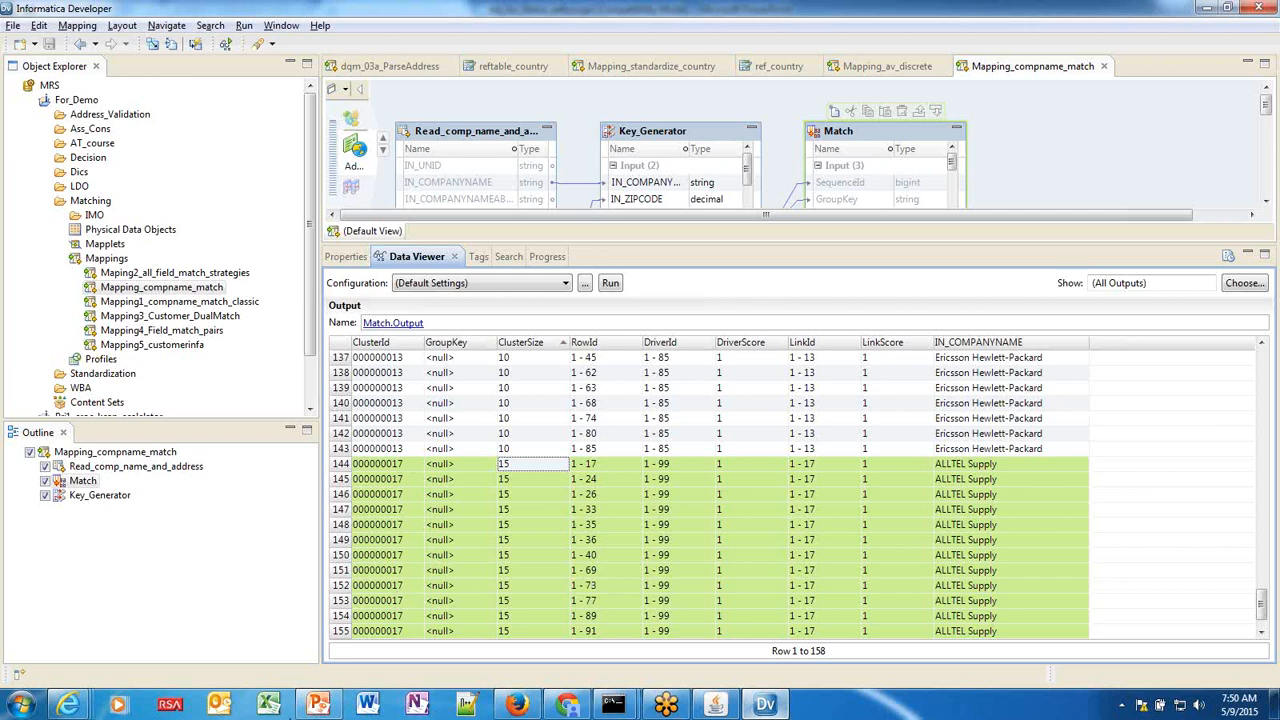
# Show PowerPoint slide 18, 'Unified role-specific tools for all stakeholders', then return to Informatica Developer.
pyautogui.moveTo(318, 704)
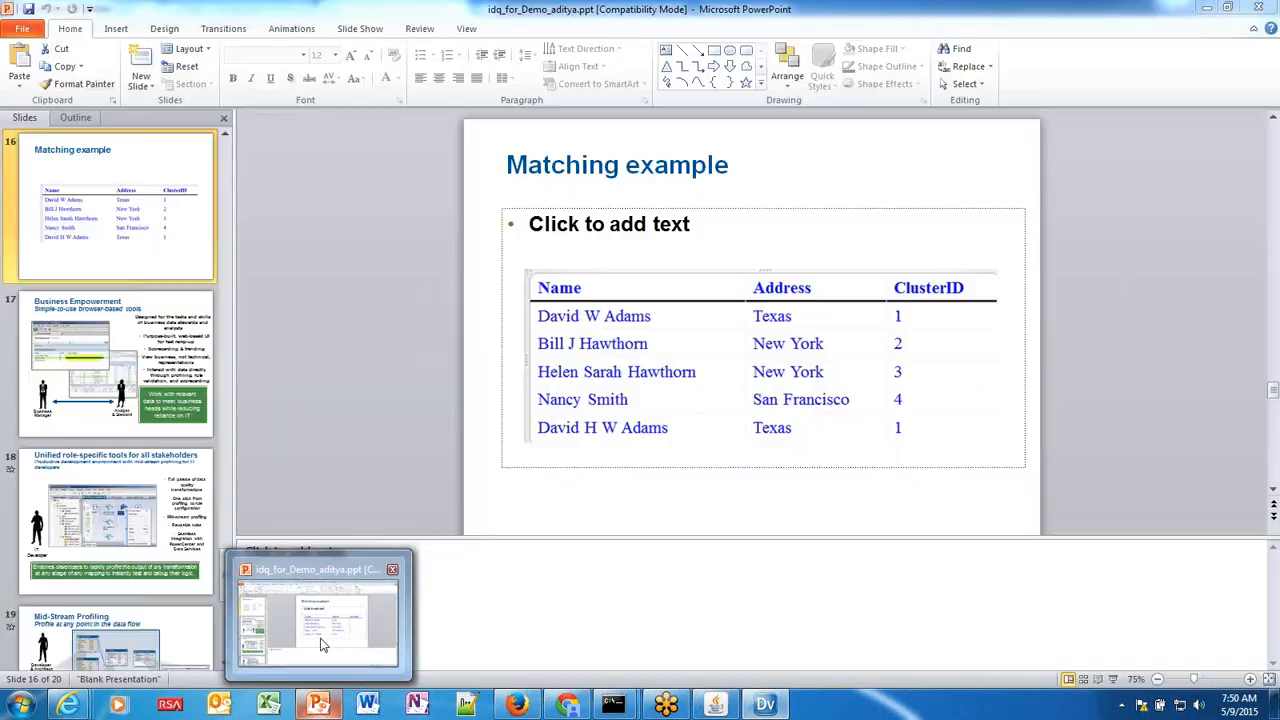
pyautogui.click(322, 644)
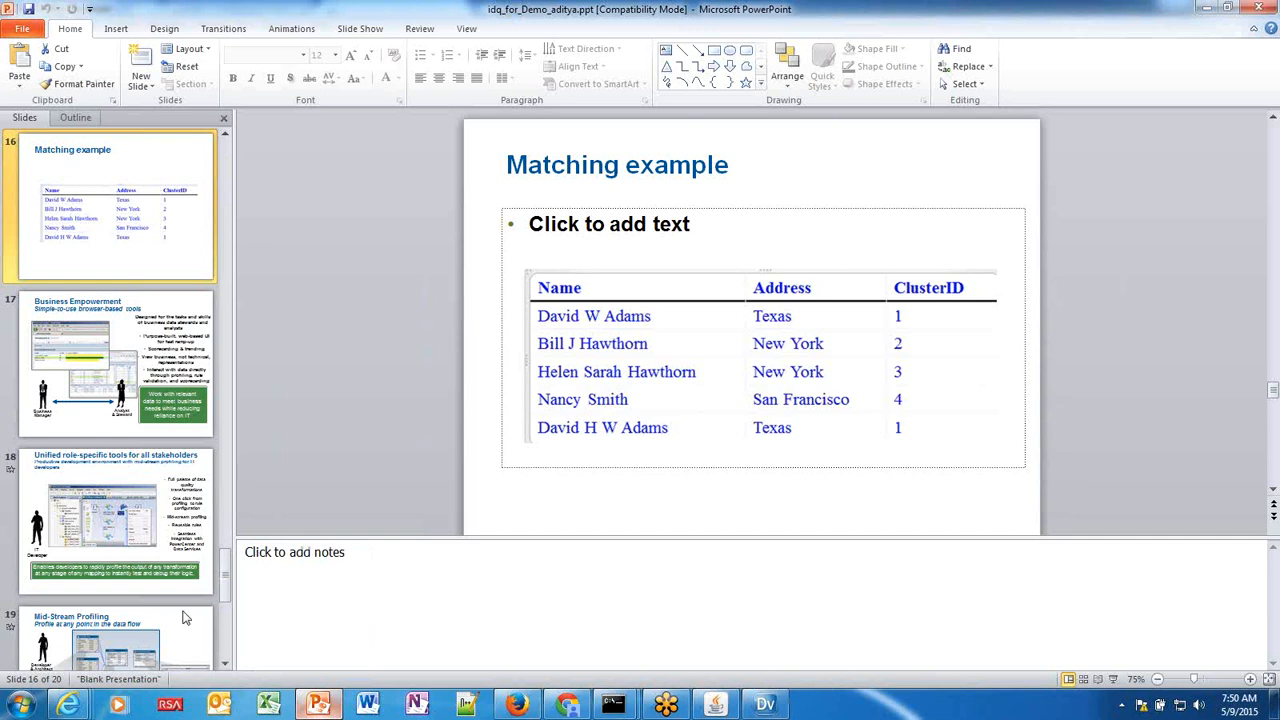
pyautogui.click(148, 556)
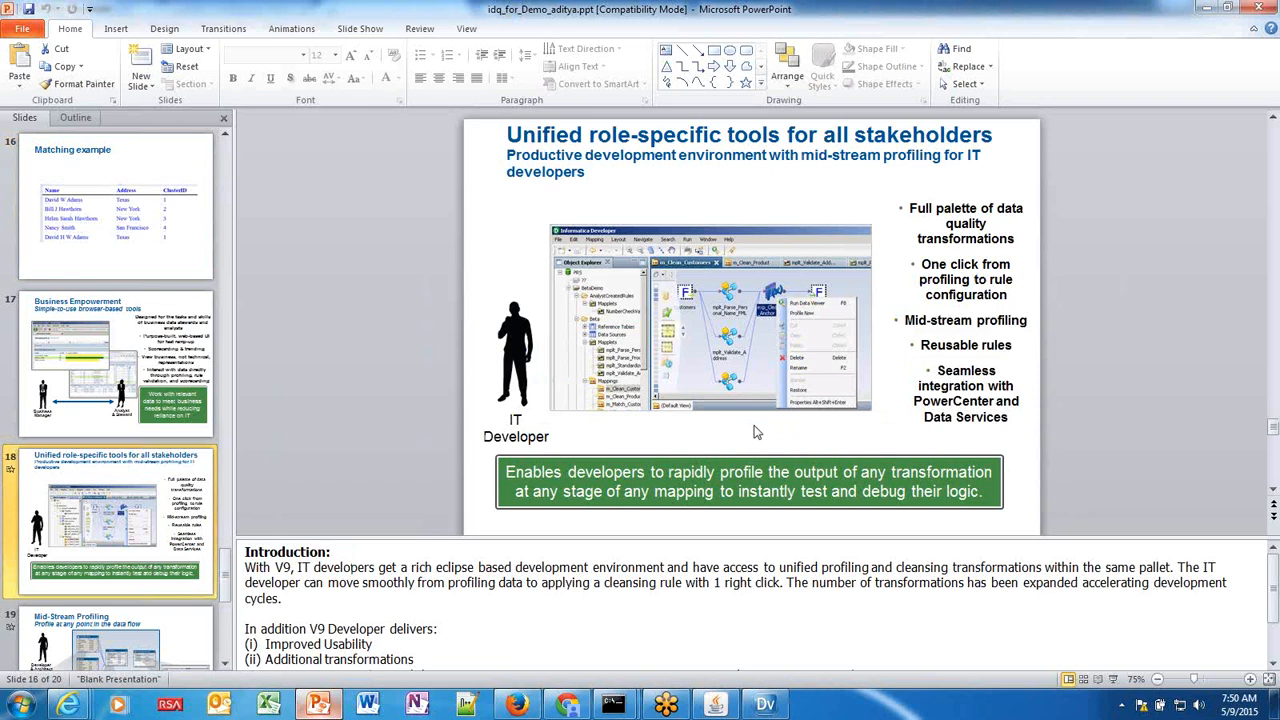
pyautogui.moveTo(765, 705)
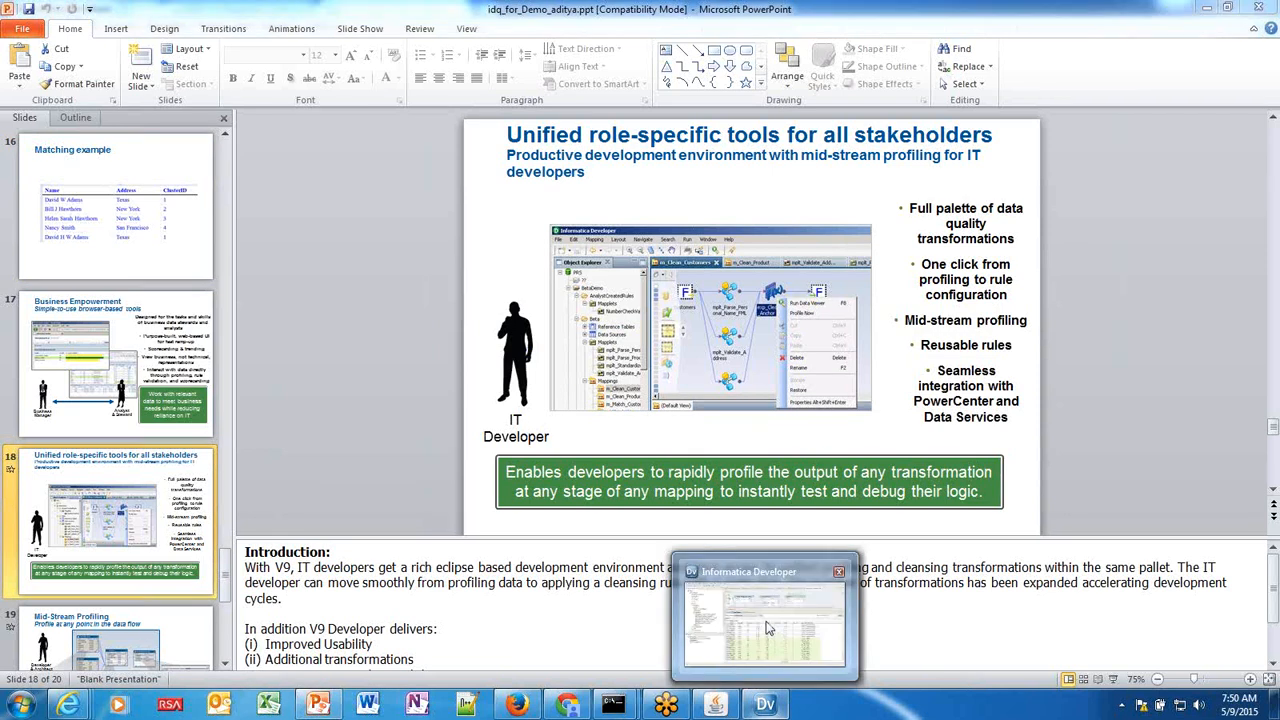
pyautogui.click(768, 632)
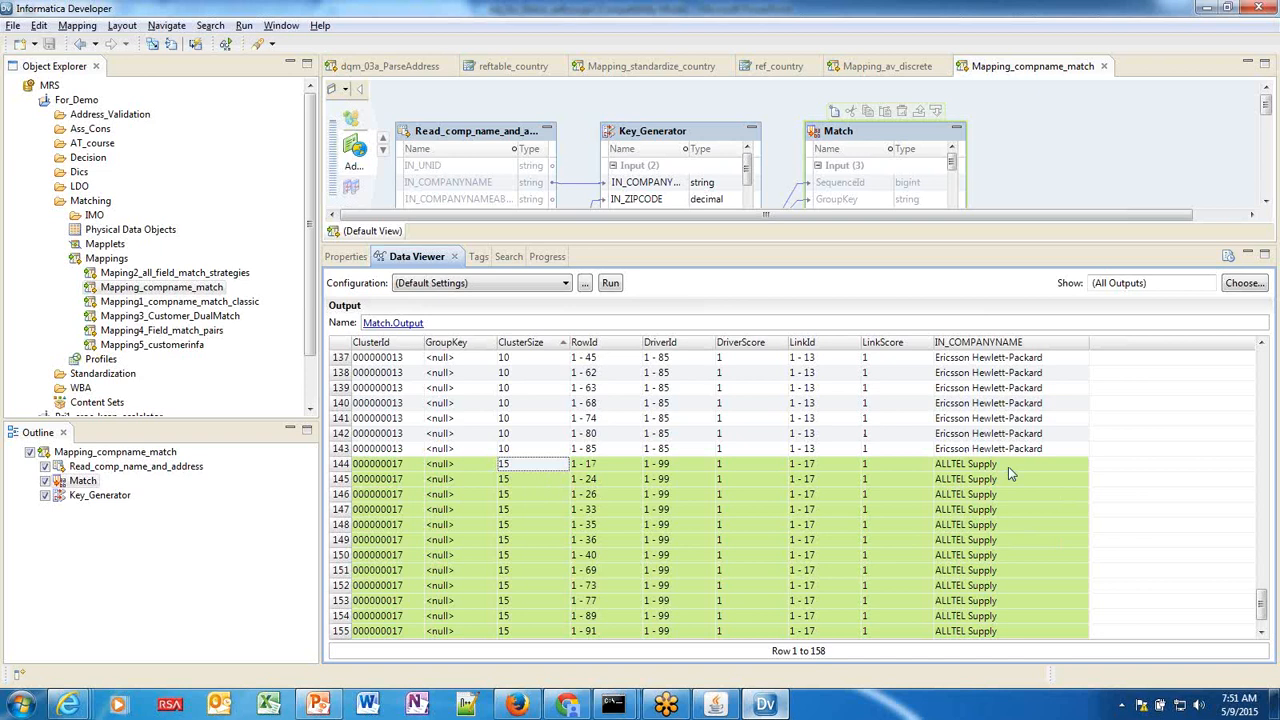
# Give focus to the Mapping_compname_match canvas with its Match output still displayed.
pyautogui.click(1076, 128)
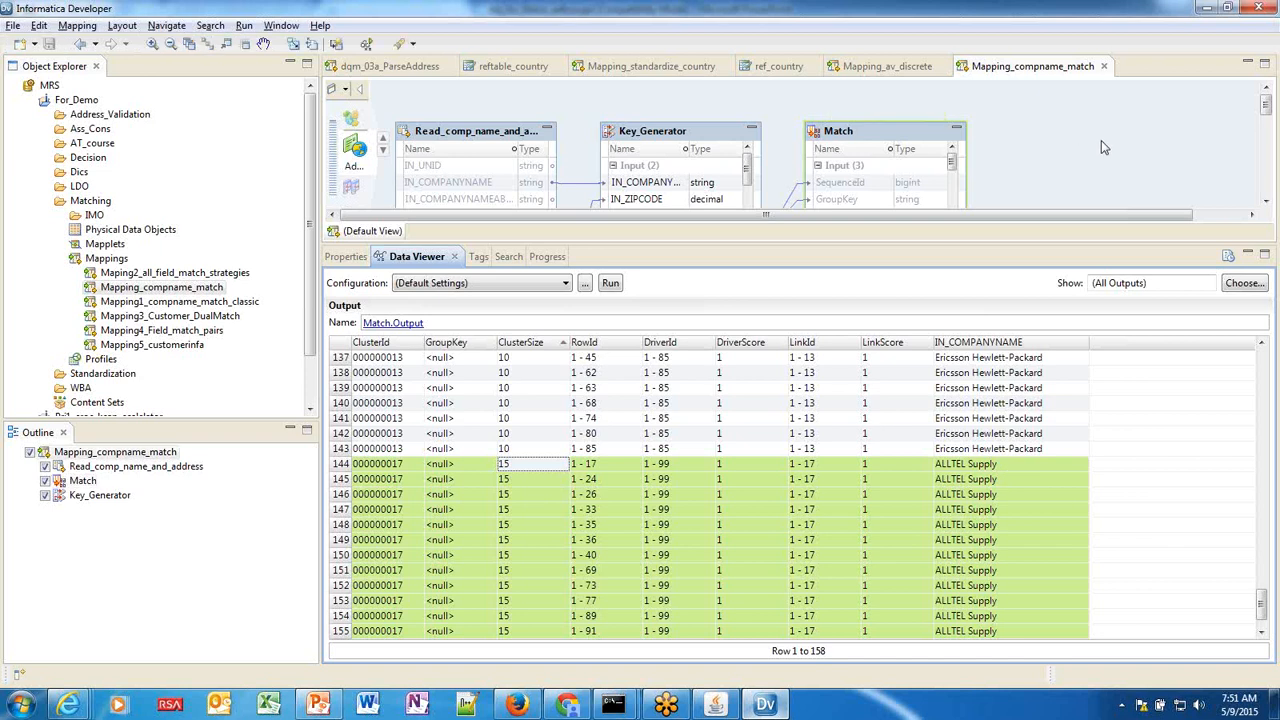
# Add a Consolidation transformation to the mapping canvas, found by searching 'conso'.
pyautogui.rightClick(1101, 146)
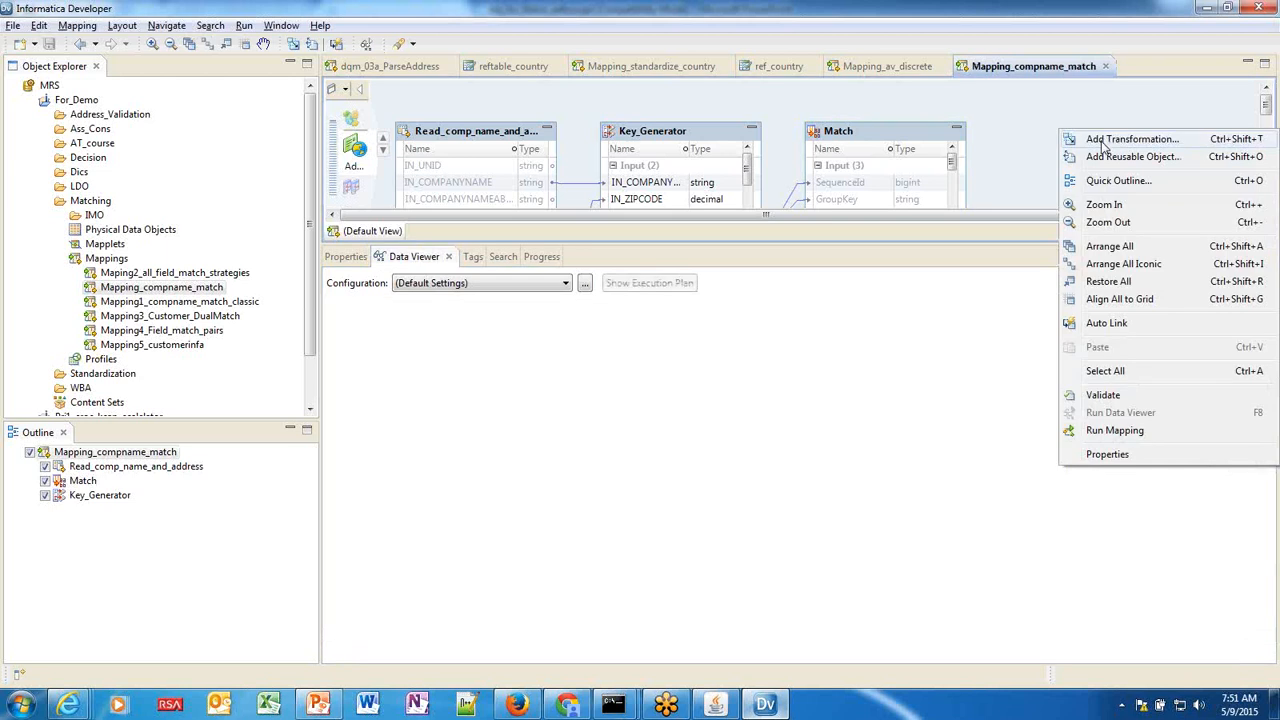
pyautogui.click(1101, 142)
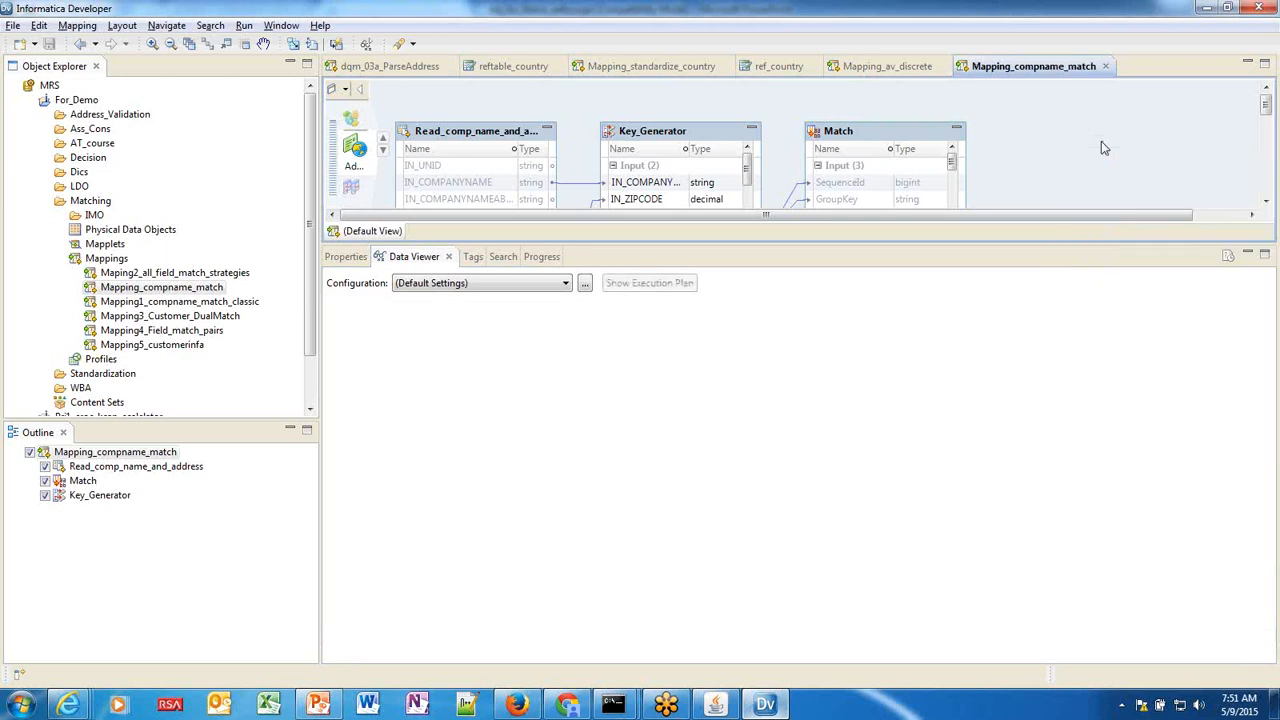
pyautogui.write('conso')
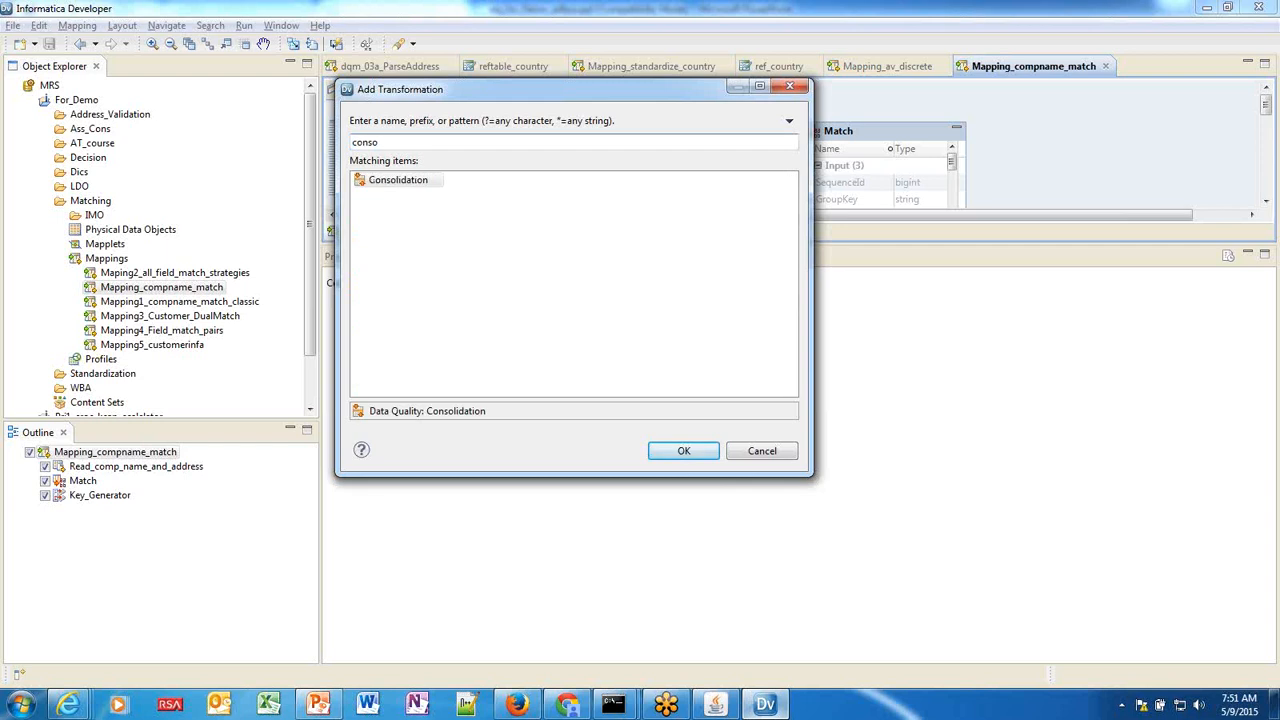
pyautogui.click(683, 452)
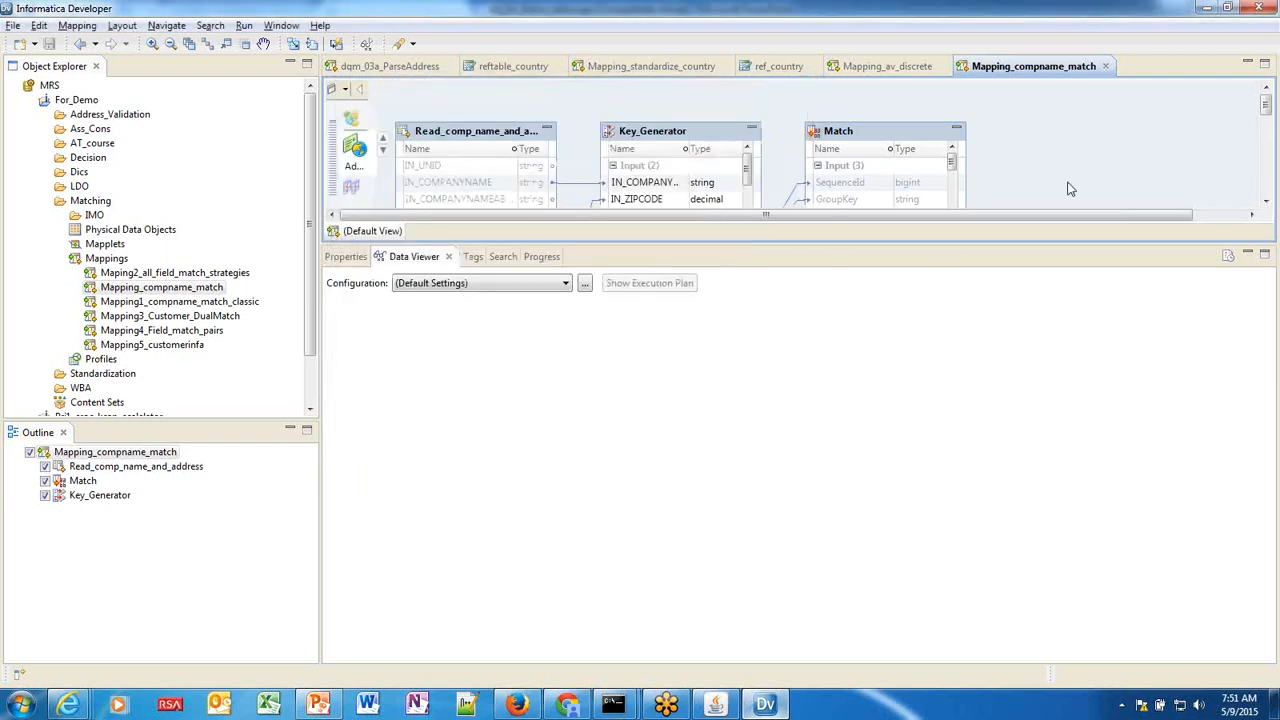
pyautogui.click(1081, 142)
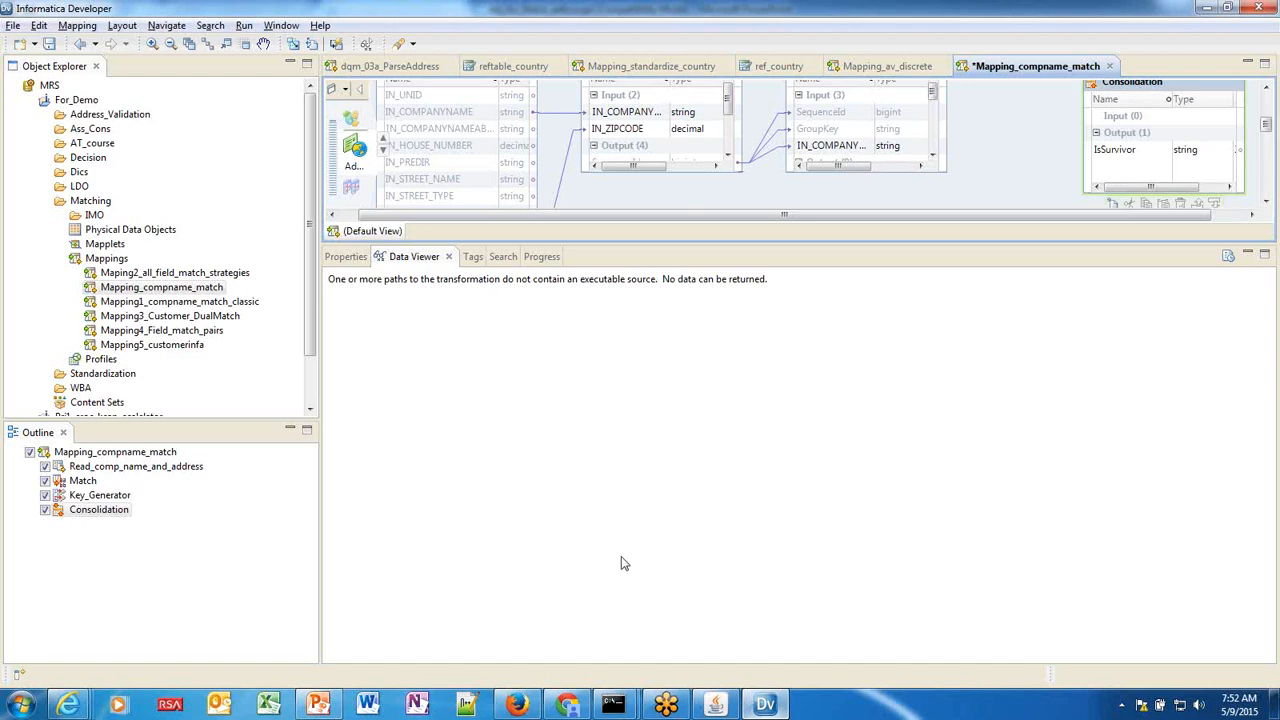
# Enlarge the mapping editor to reveal more ports and select the Match transformation.
pyautogui.moveTo(316, 706)
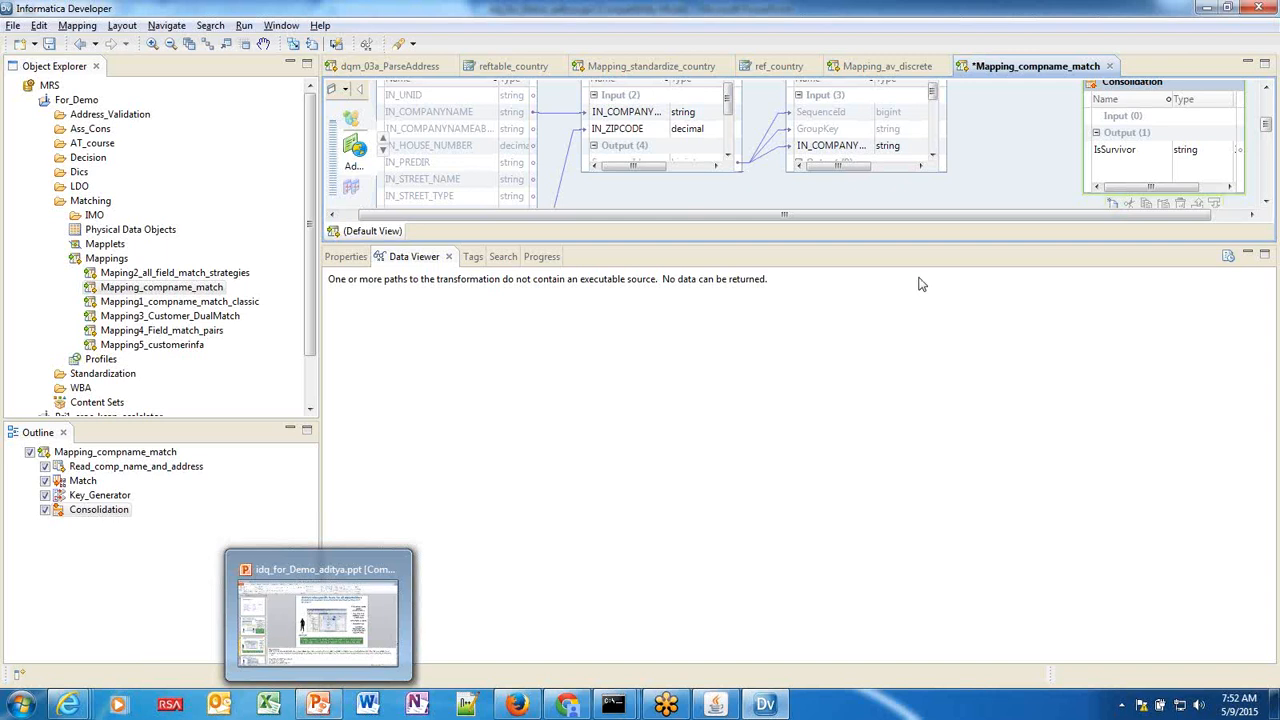
pyautogui.moveTo(903, 251); pyautogui.dragTo(897, 317)
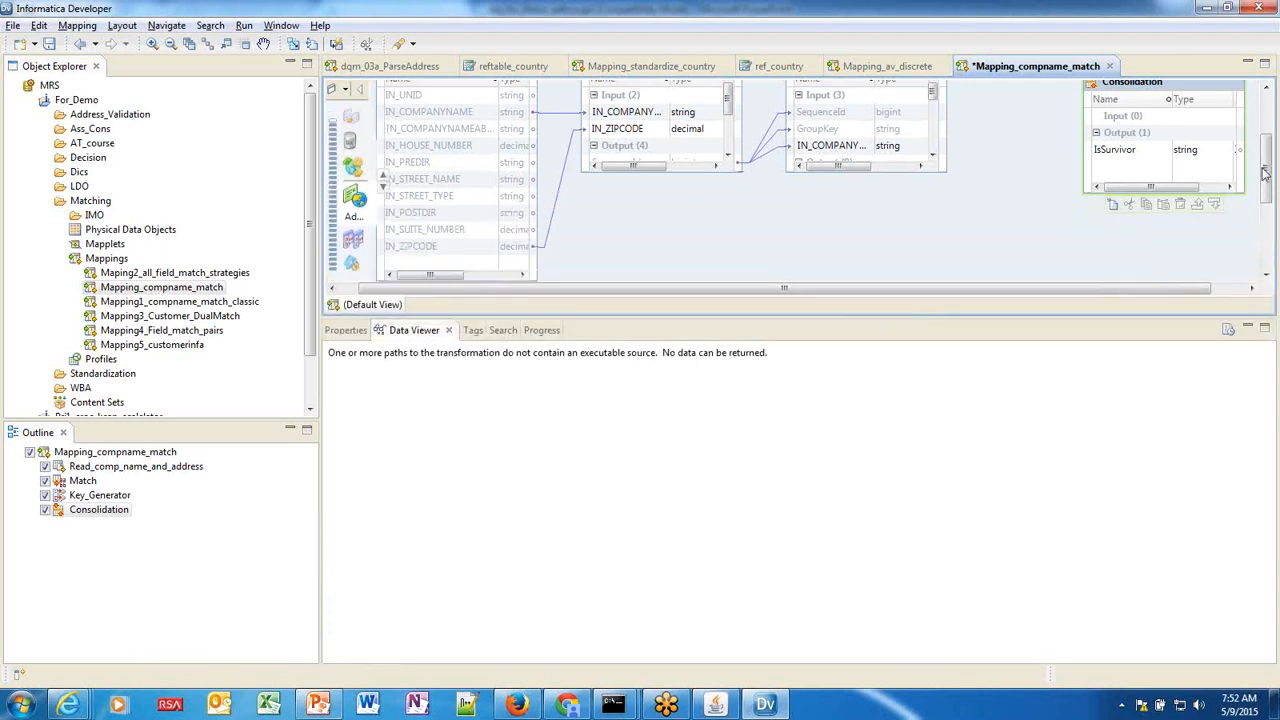
pyautogui.moveTo(1267, 162); pyautogui.dragTo(1266, 150)
pyautogui.click(875, 107)
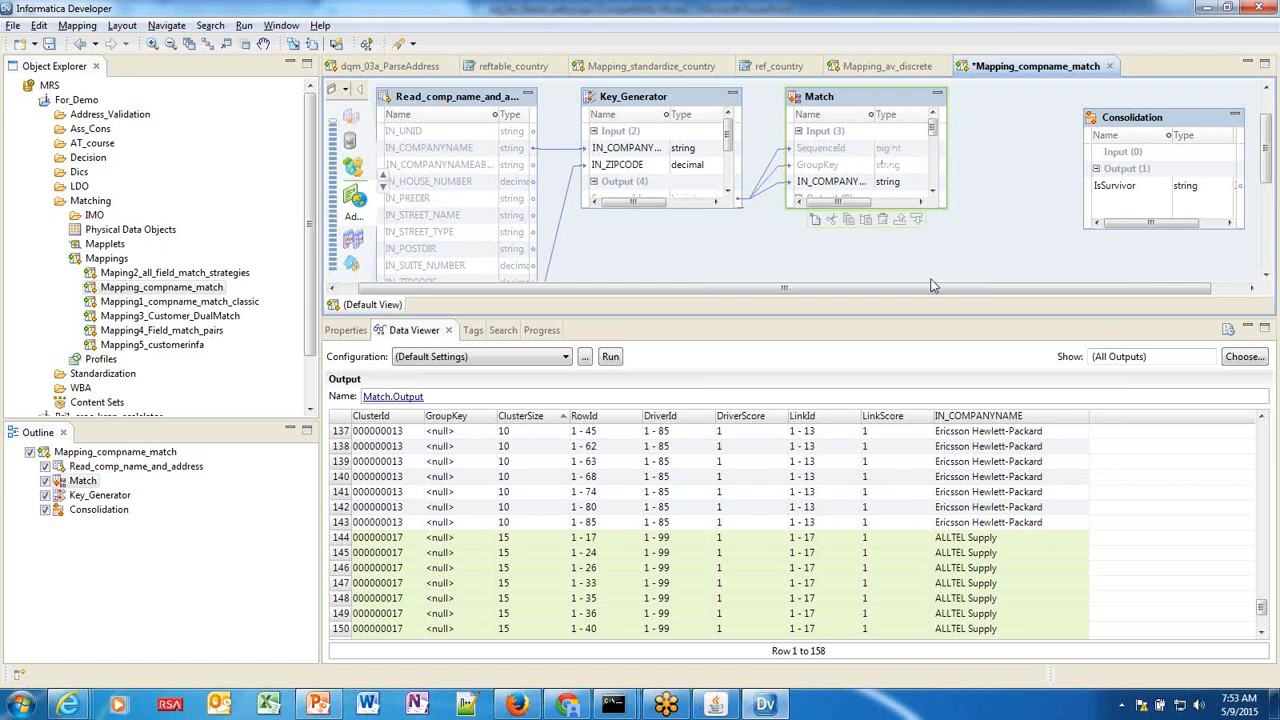
pyautogui.moveTo(320, 705)
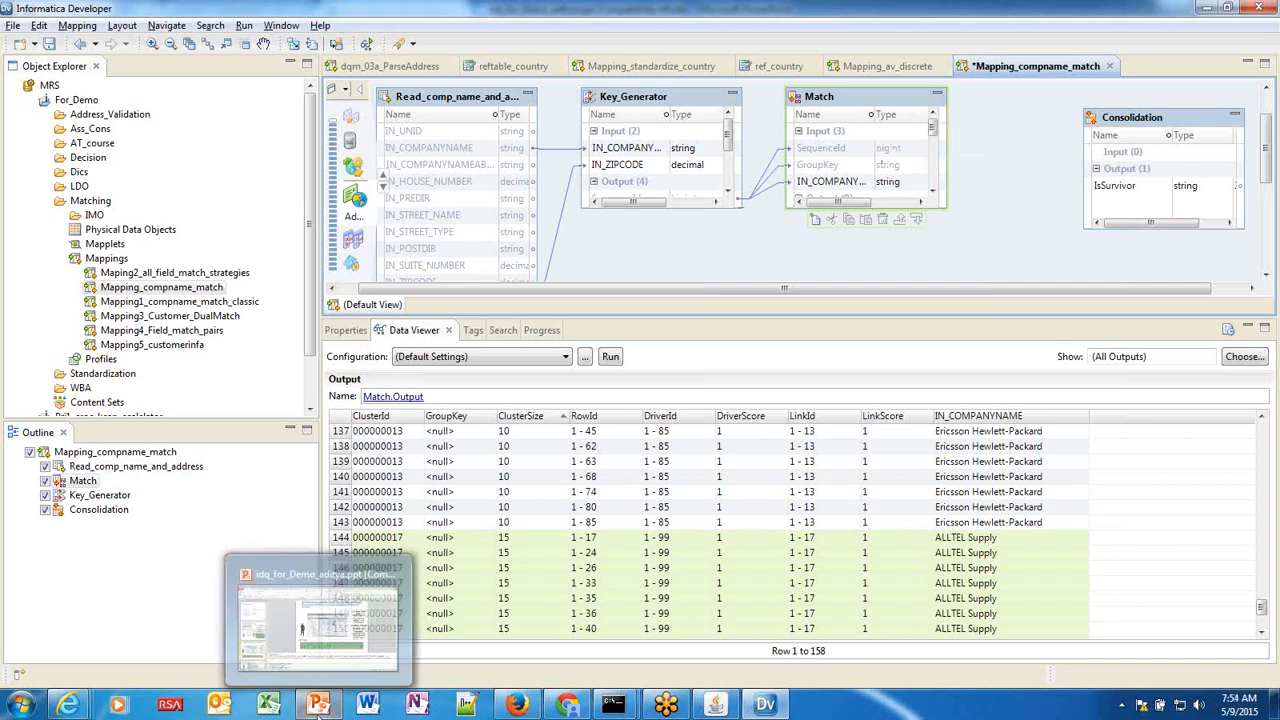
pyautogui.click(332, 660)
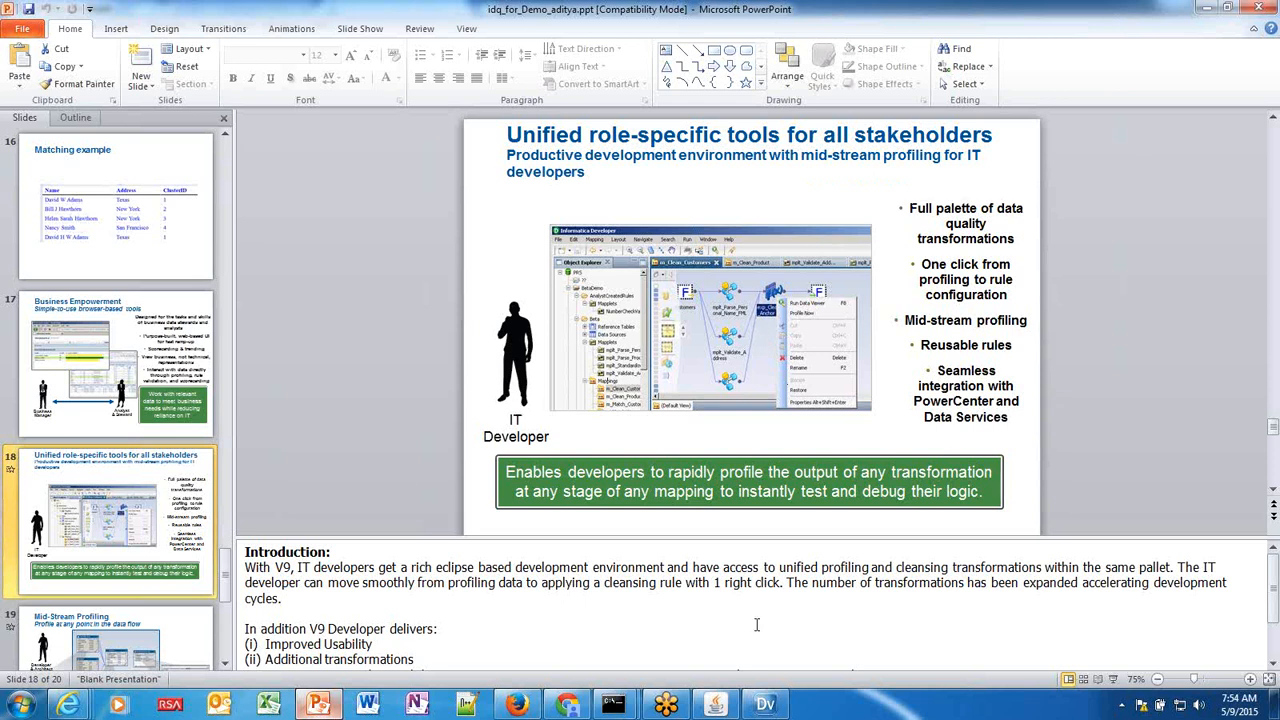
pyautogui.click(777, 703)
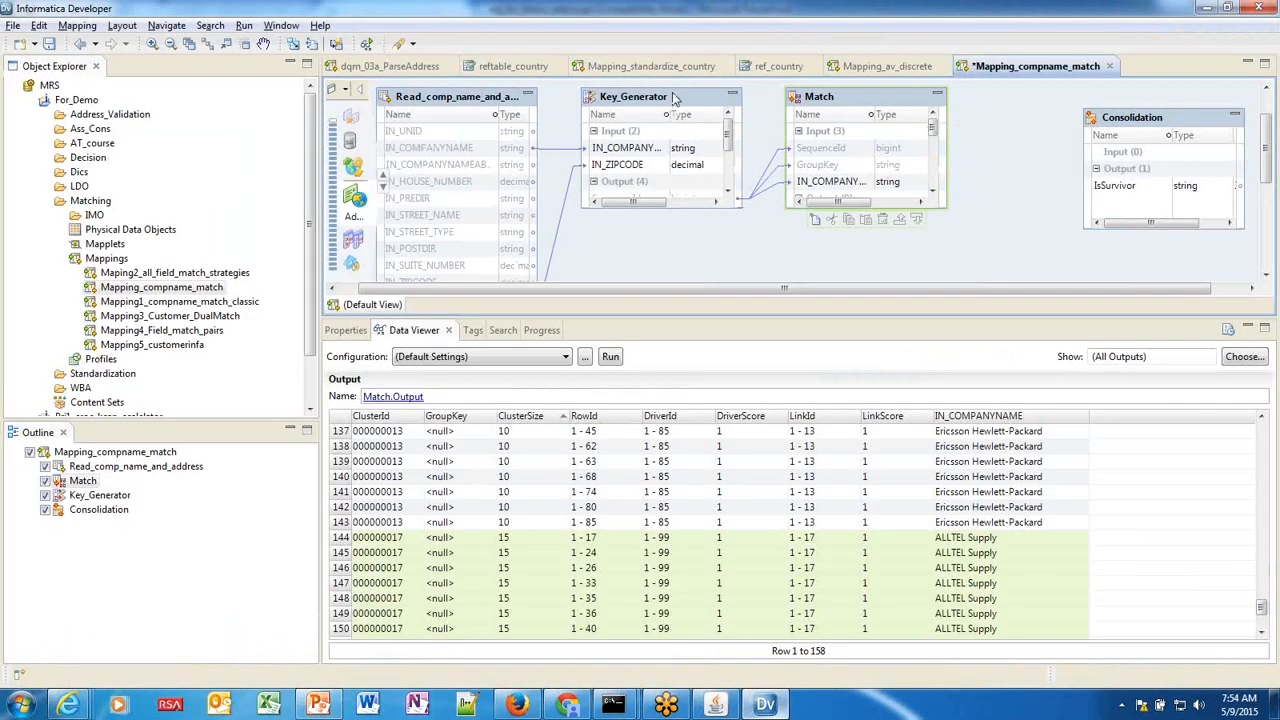
# Run Profile Now on the Key_Generator transformation to profile its output mid-stream.
pyautogui.rightClick(676, 97)
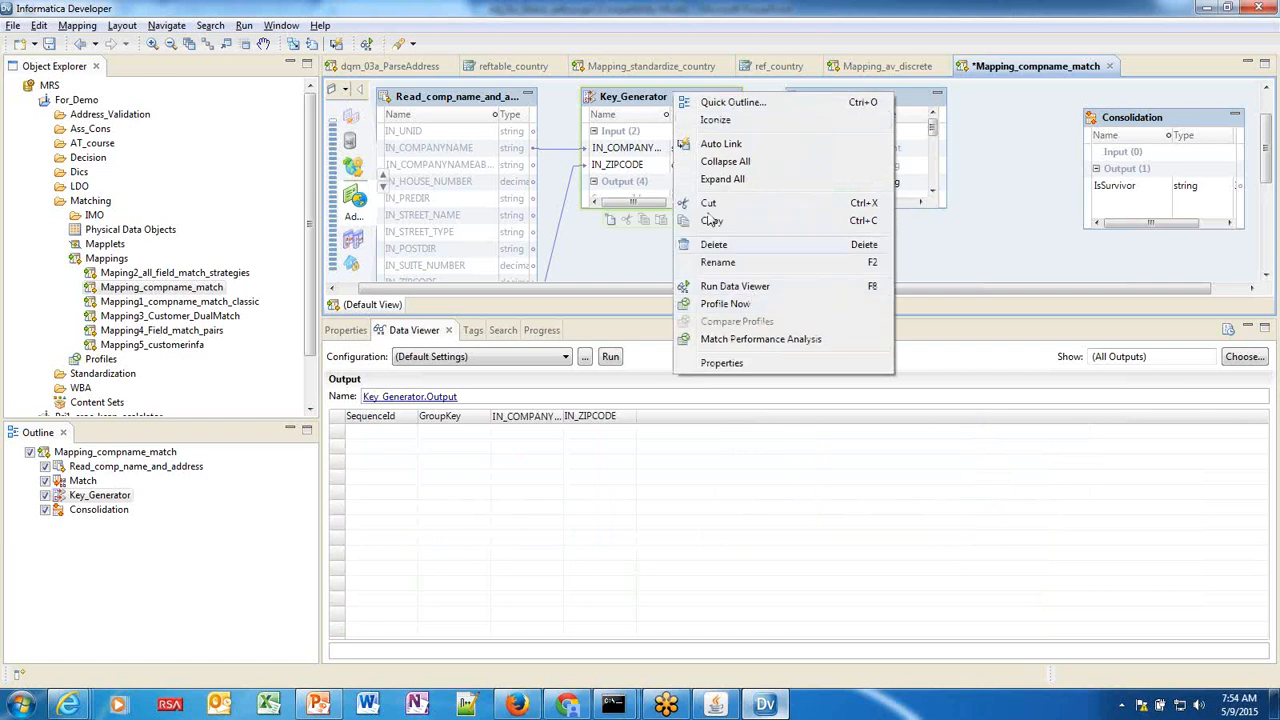
pyautogui.click(641, 100)
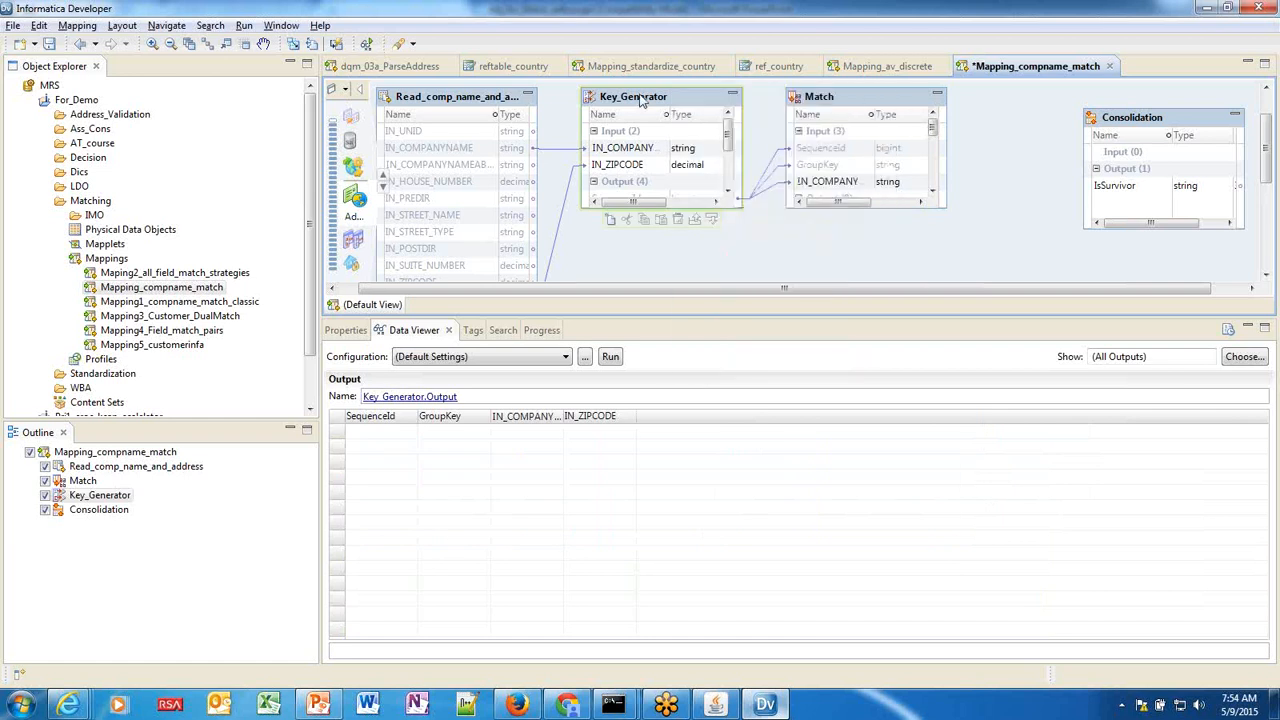
pyautogui.rightClick(641, 100)
pyautogui.click(725, 302)
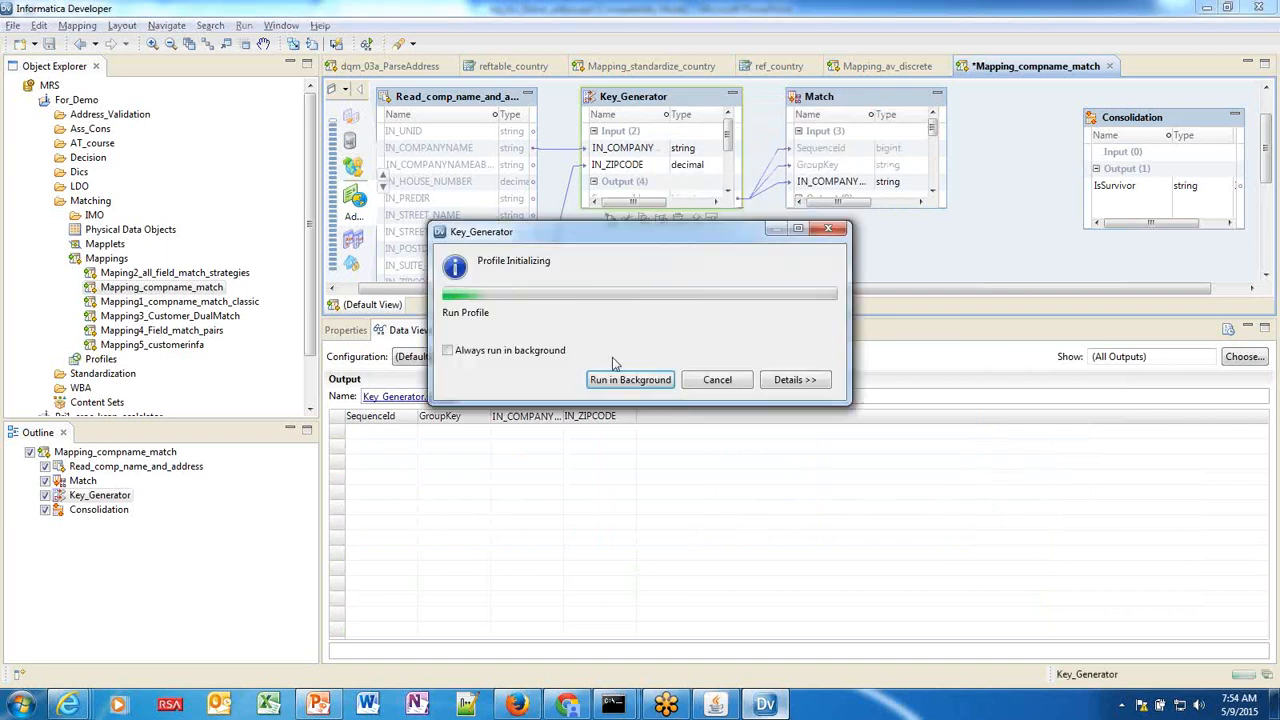
pyautogui.rightClick(668, 103)
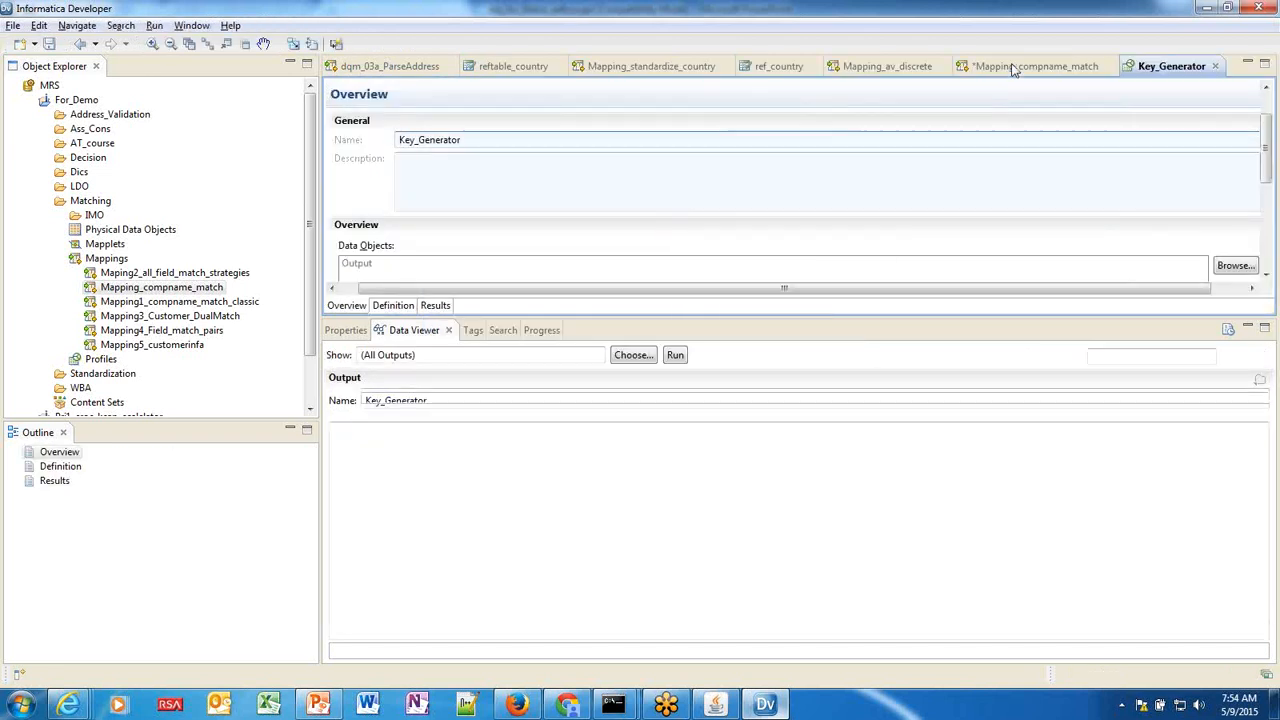
# Return to Mapping_compname_match and bring up Key_Generator.Output in the Data Viewer.
pyautogui.click(1013, 67)
pyautogui.rightClick(655, 97)
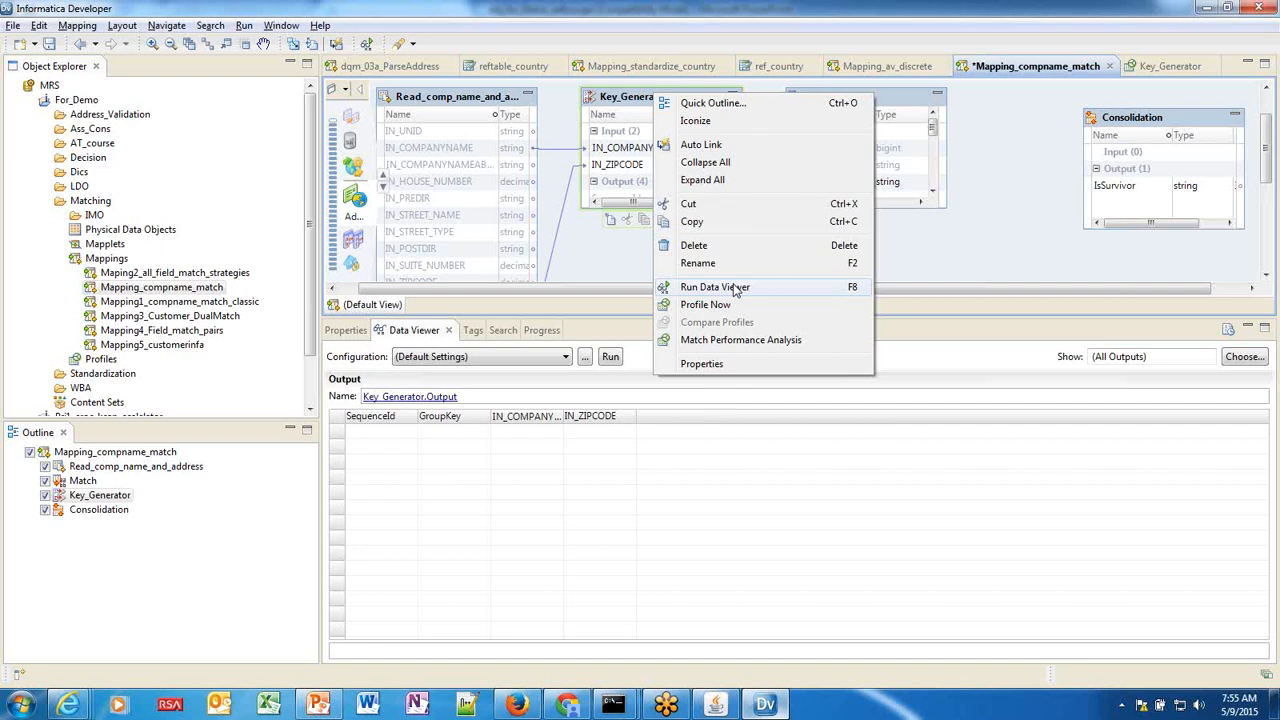
pyautogui.moveTo(316, 704)
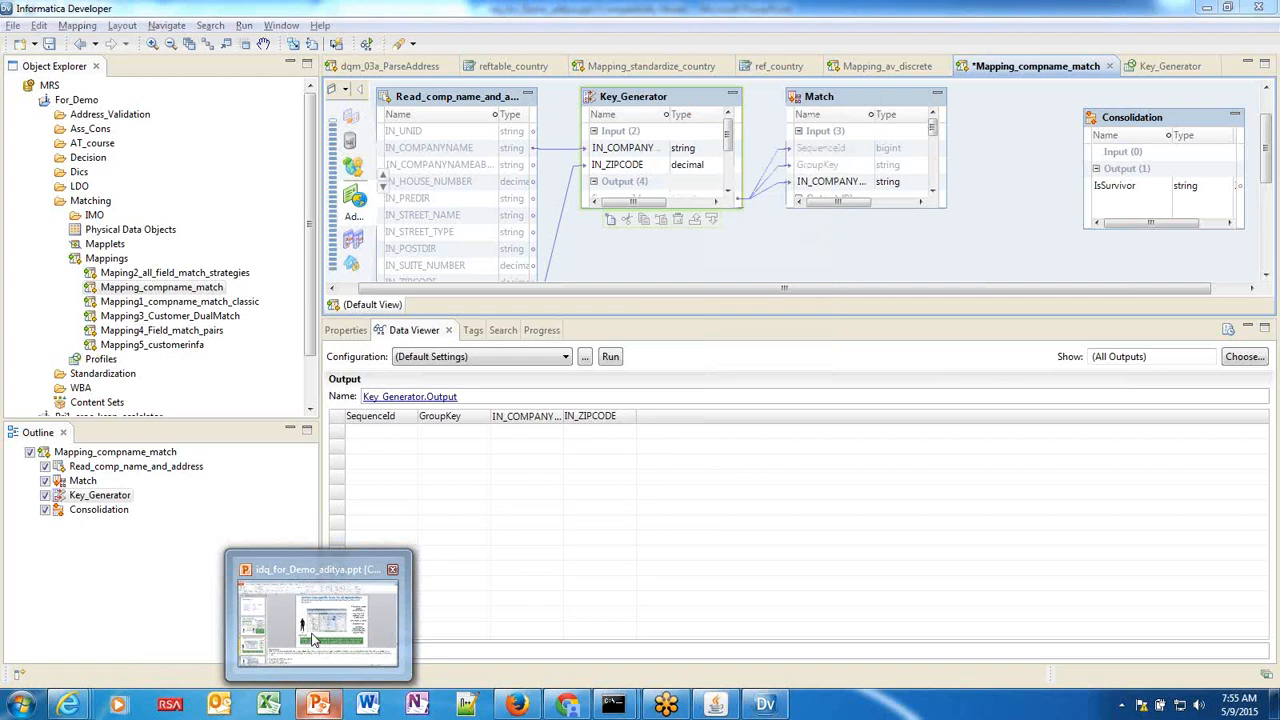
# Advance the PowerPoint deck to slide 19, 'Mid-Stream Profiling', then return to Informatica Developer.
pyautogui.click(313, 628)
pyautogui.click(225, 665)
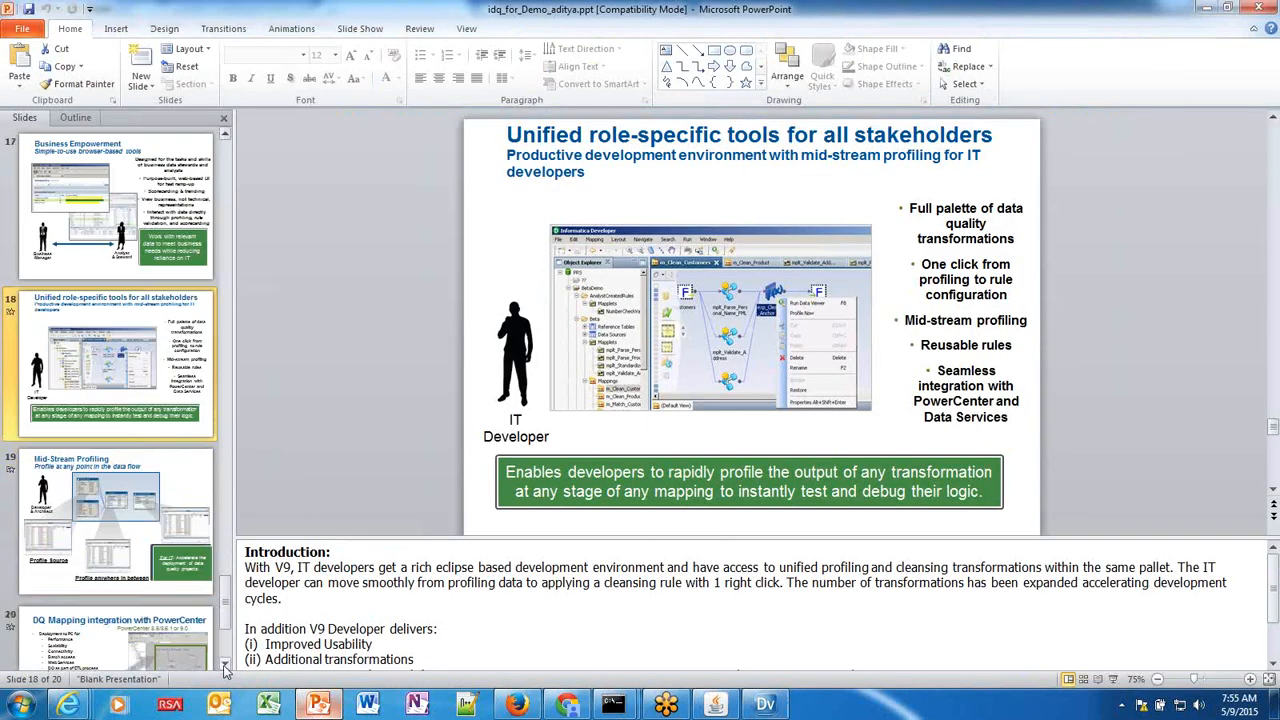
pyautogui.click(225, 665)
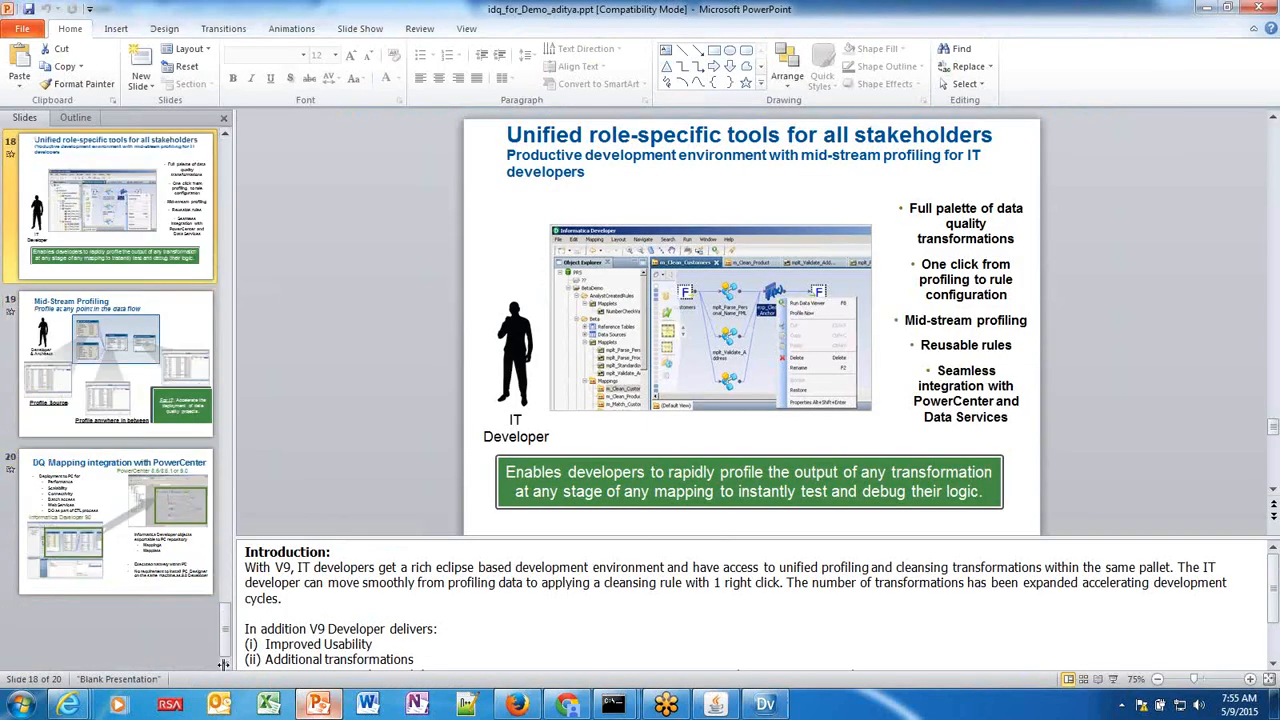
pyautogui.click(105, 375)
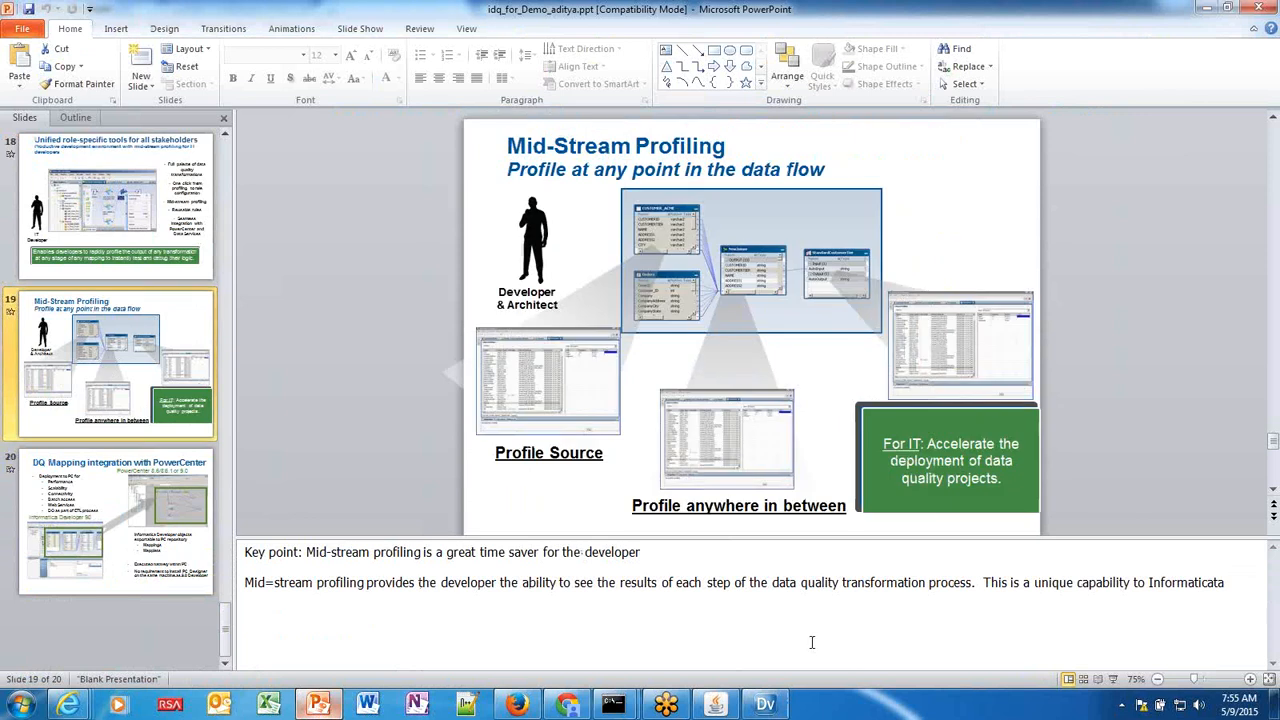
pyautogui.click(762, 612)
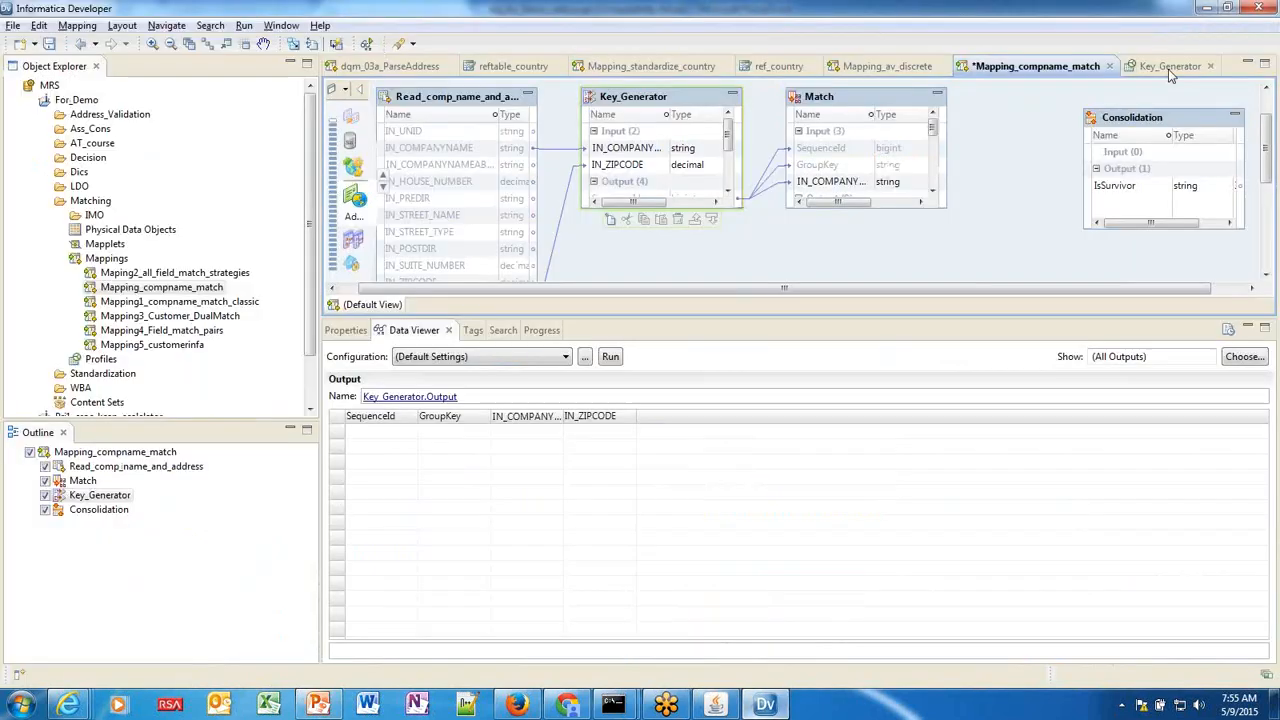
# Re-profile Key_Generator and open its Results page covering all 158 output rows.
pyautogui.click(1170, 70)
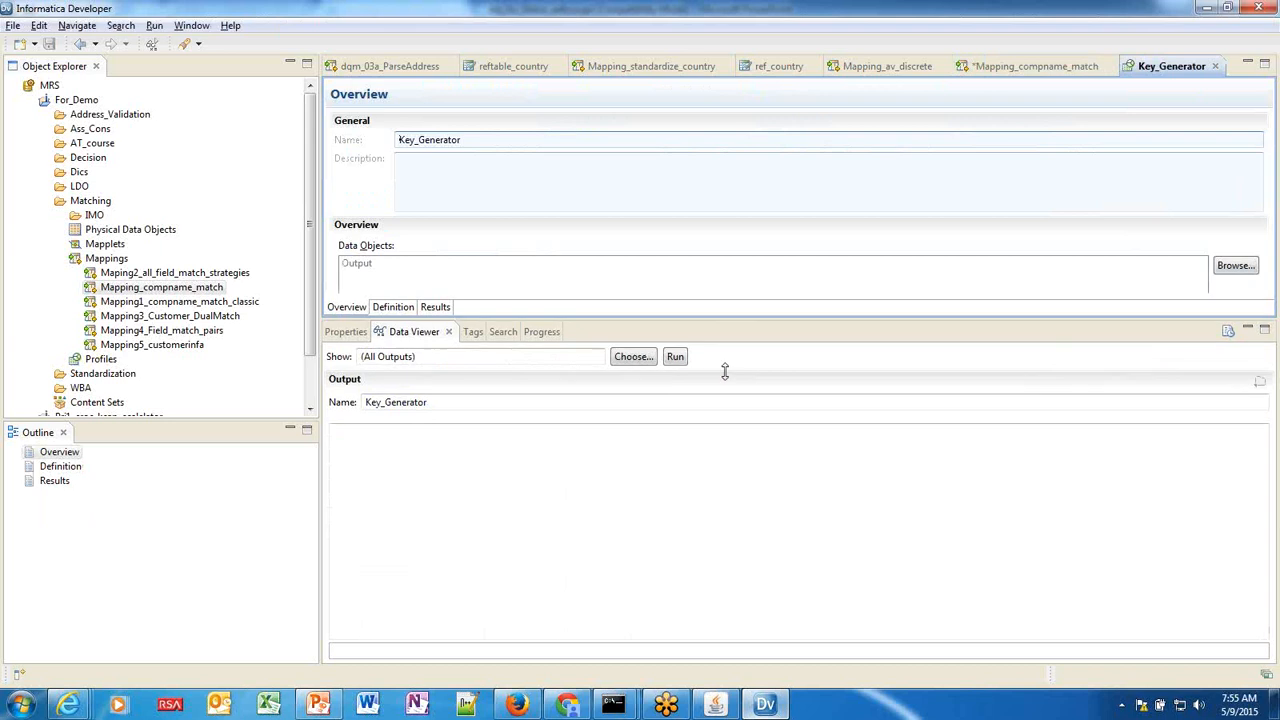
pyautogui.moveTo(725, 371); pyautogui.dragTo(725, 470)
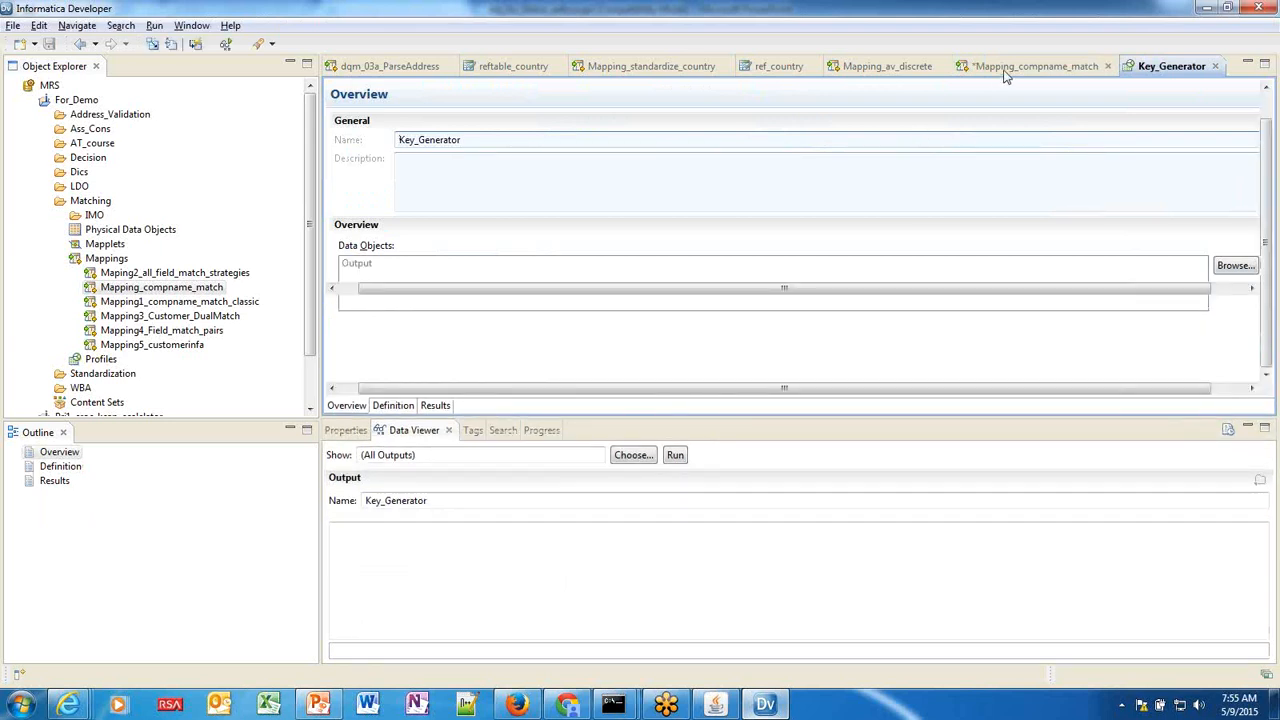
pyautogui.click(1005, 75)
pyautogui.rightClick(669, 99)
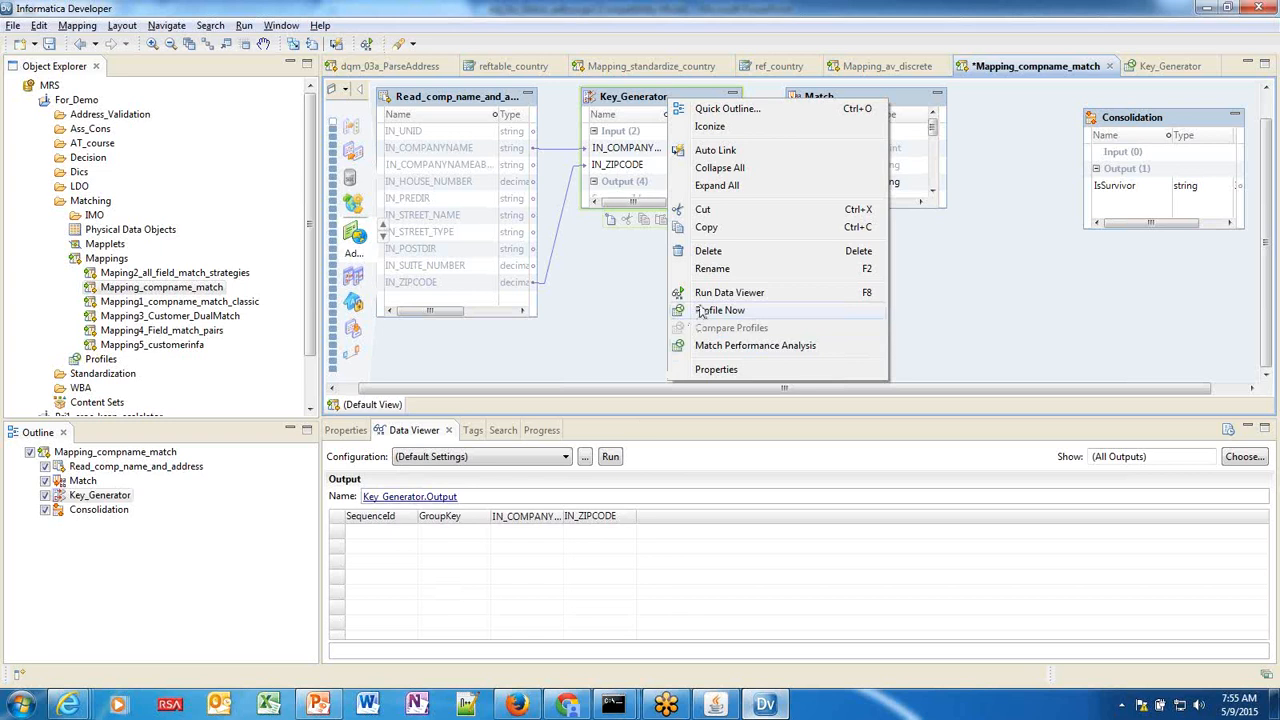
pyautogui.click(1150, 69)
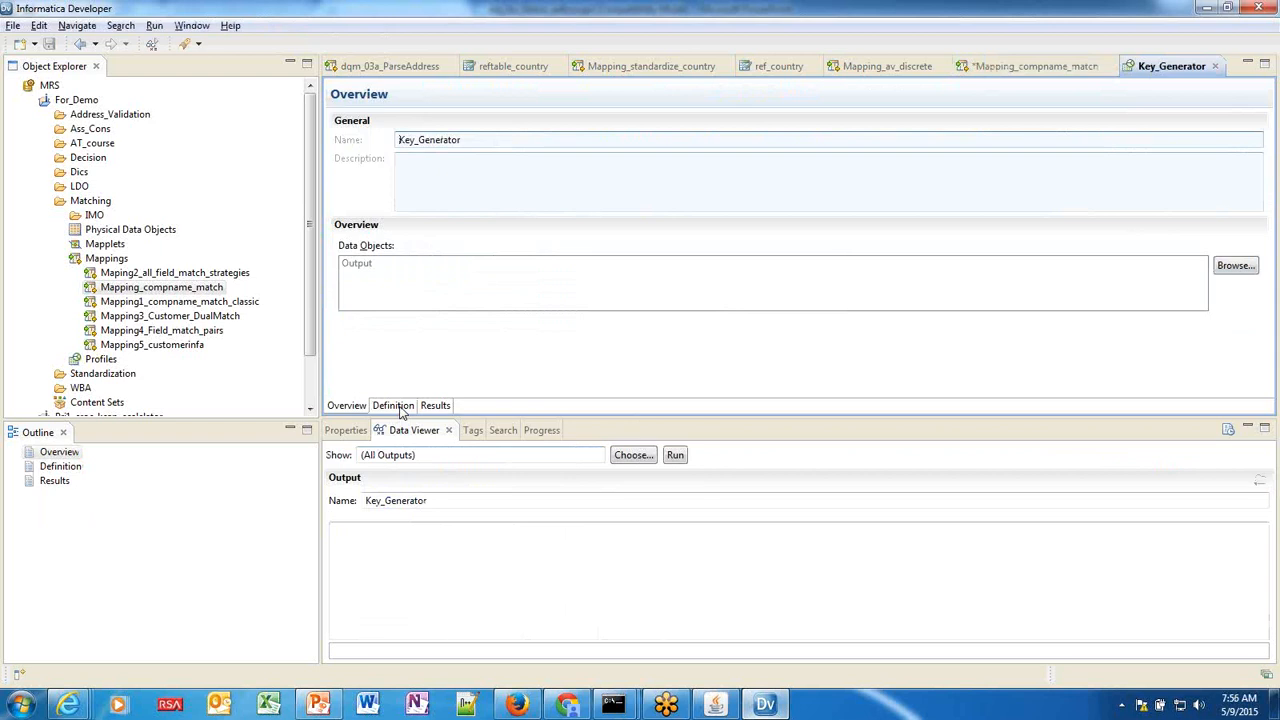
pyautogui.click(435, 405)
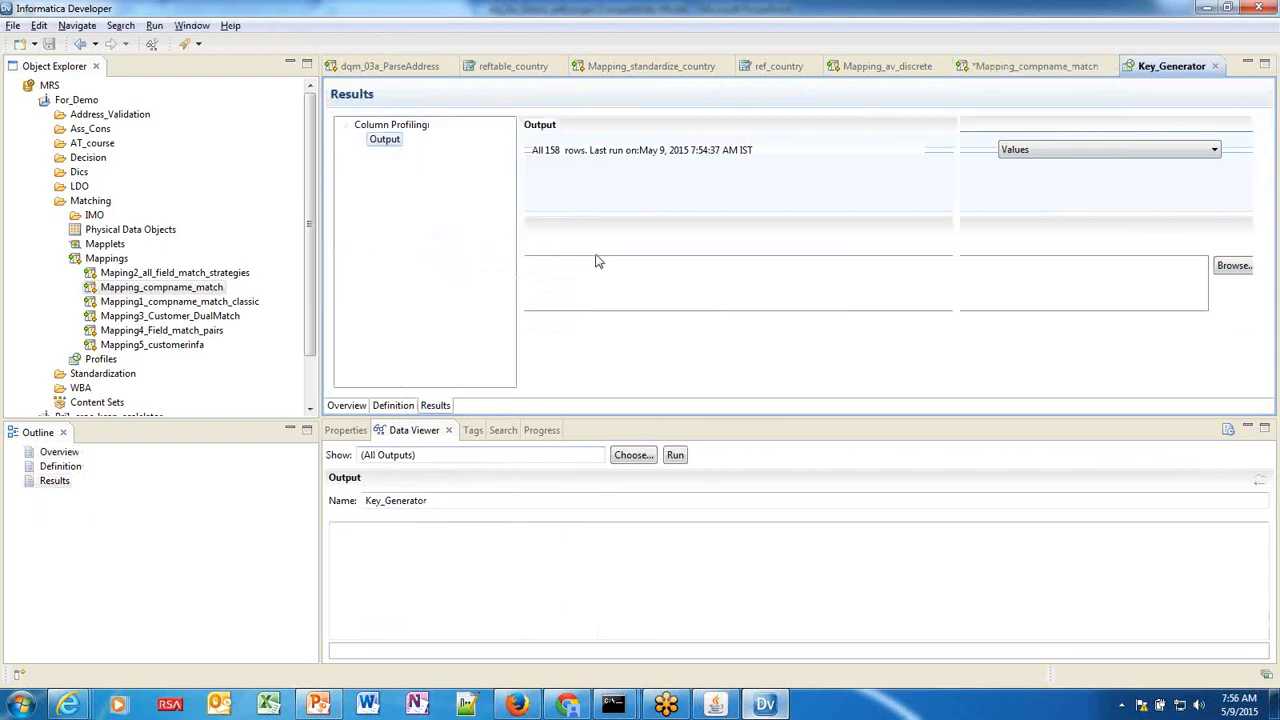
# Inspect SequenceId values sorted ascending, then the GroupKey values including NULL.
pyautogui.click(588, 224)
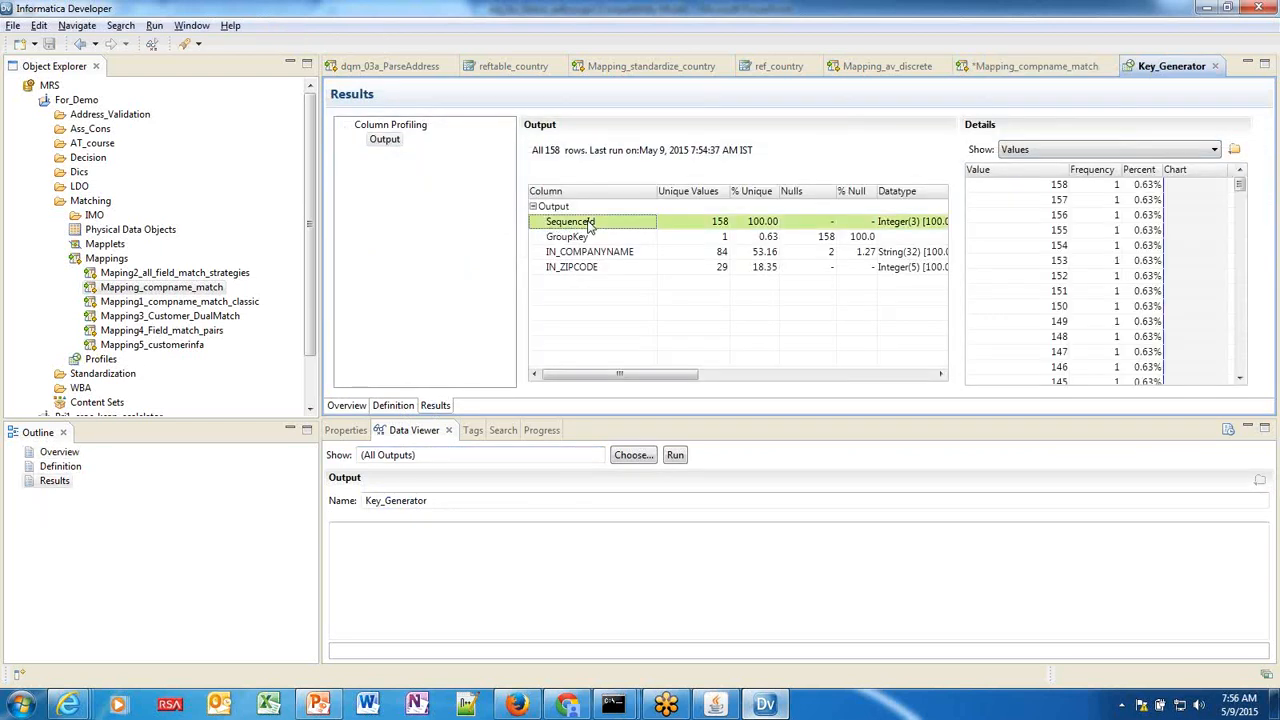
pyautogui.click(1012, 172)
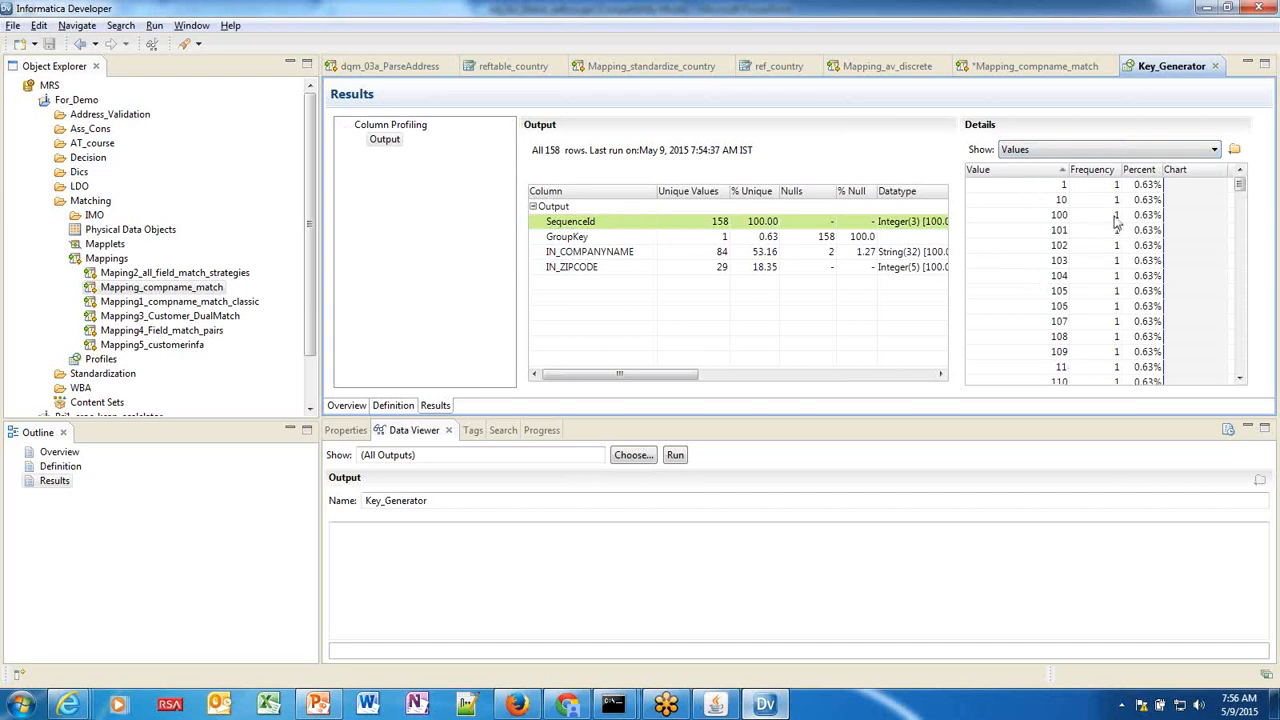
pyautogui.moveTo(1239, 186); pyautogui.dragTo(1239, 360)
pyautogui.click(581, 238)
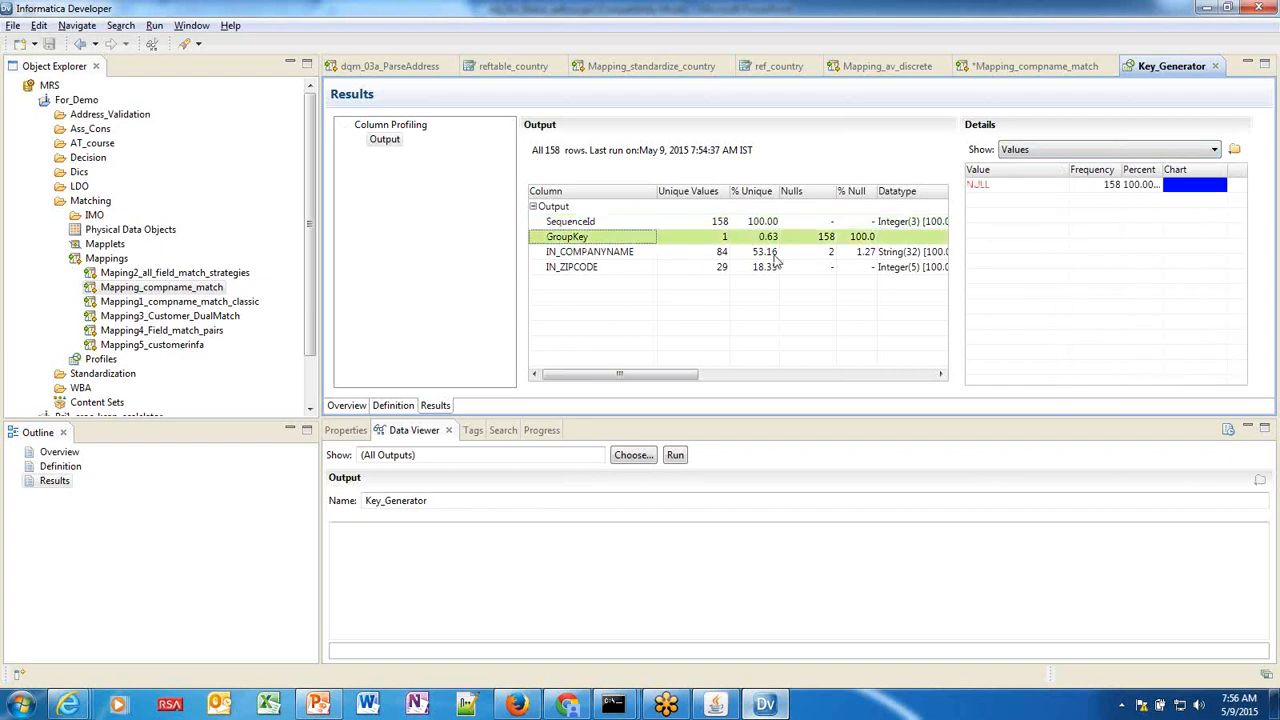
pyautogui.click(981, 187)
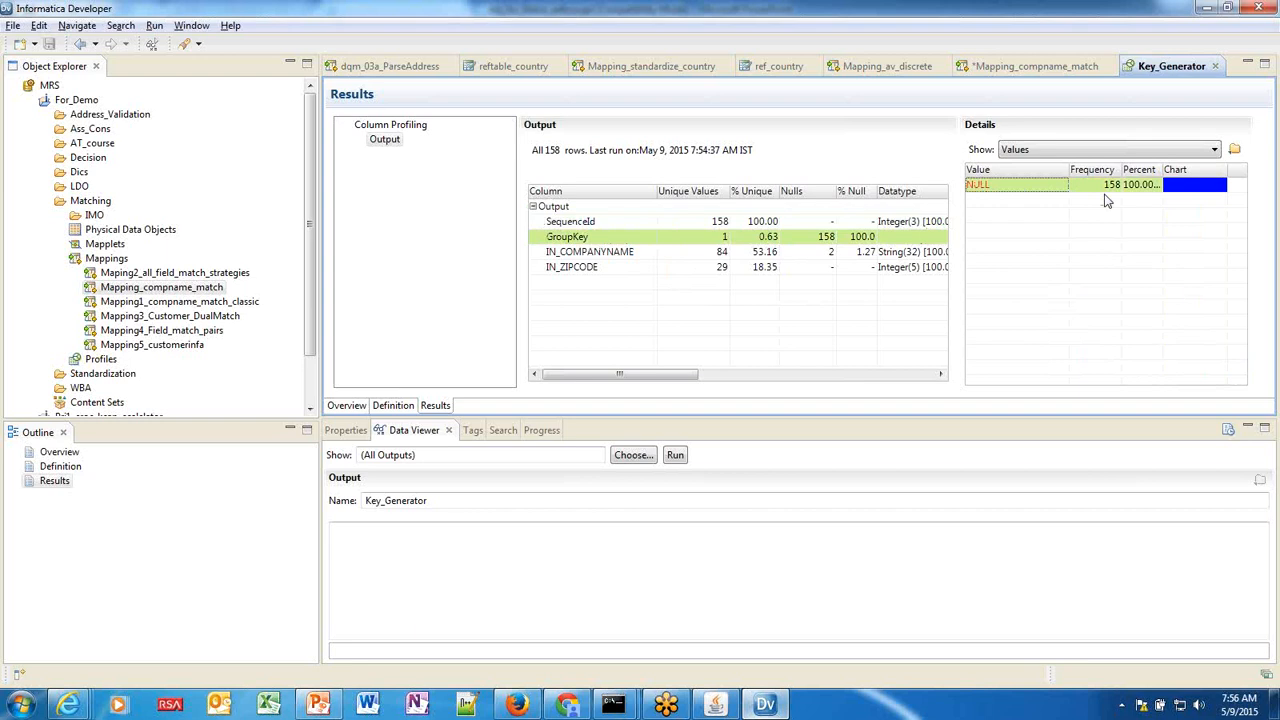
# Show IN_COMPANYNAME frequencies, checking ALLTEL Supply (15), Ericsson Hewlett-Packard and World African Network.
pyautogui.click(590, 256)
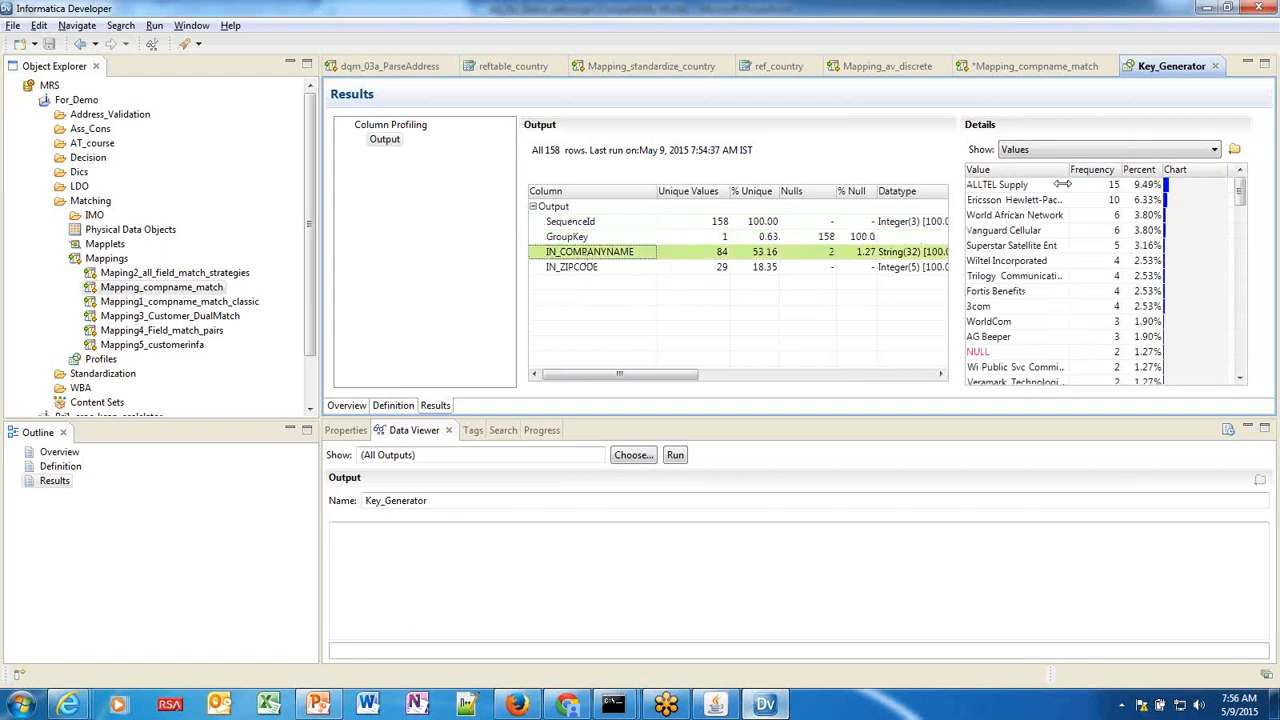
pyautogui.click(1002, 188)
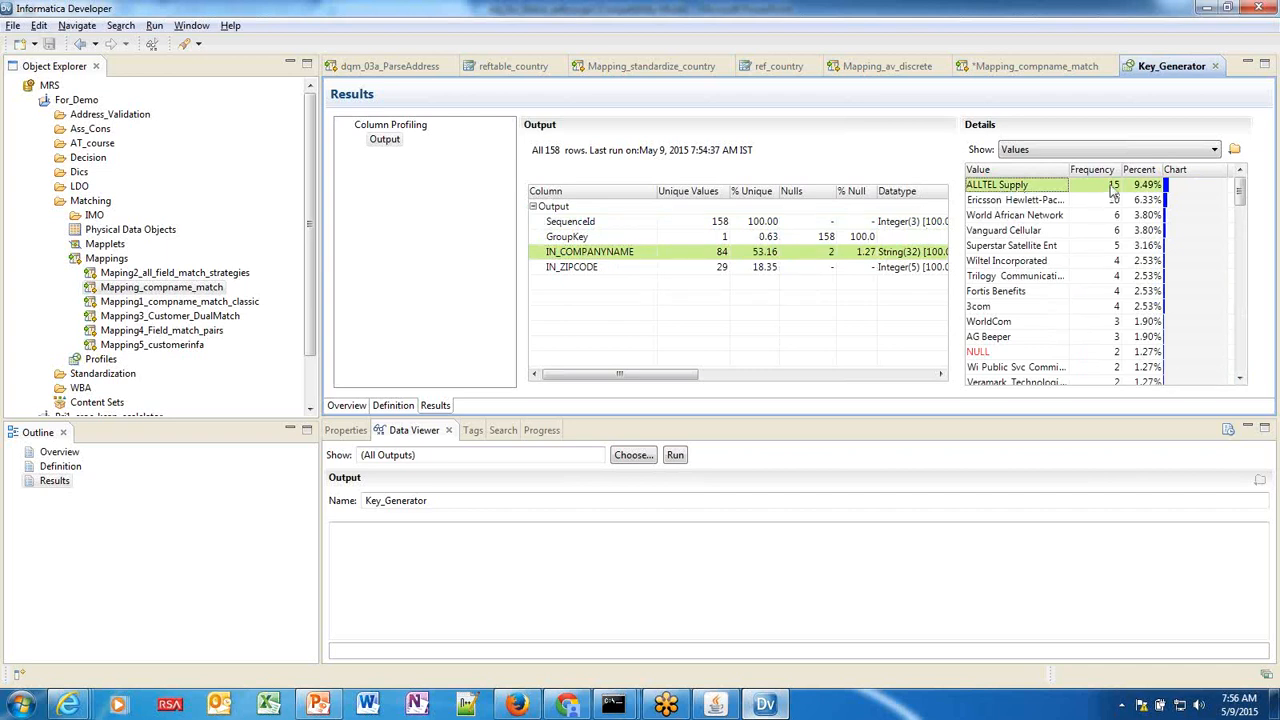
pyautogui.click(996, 203)
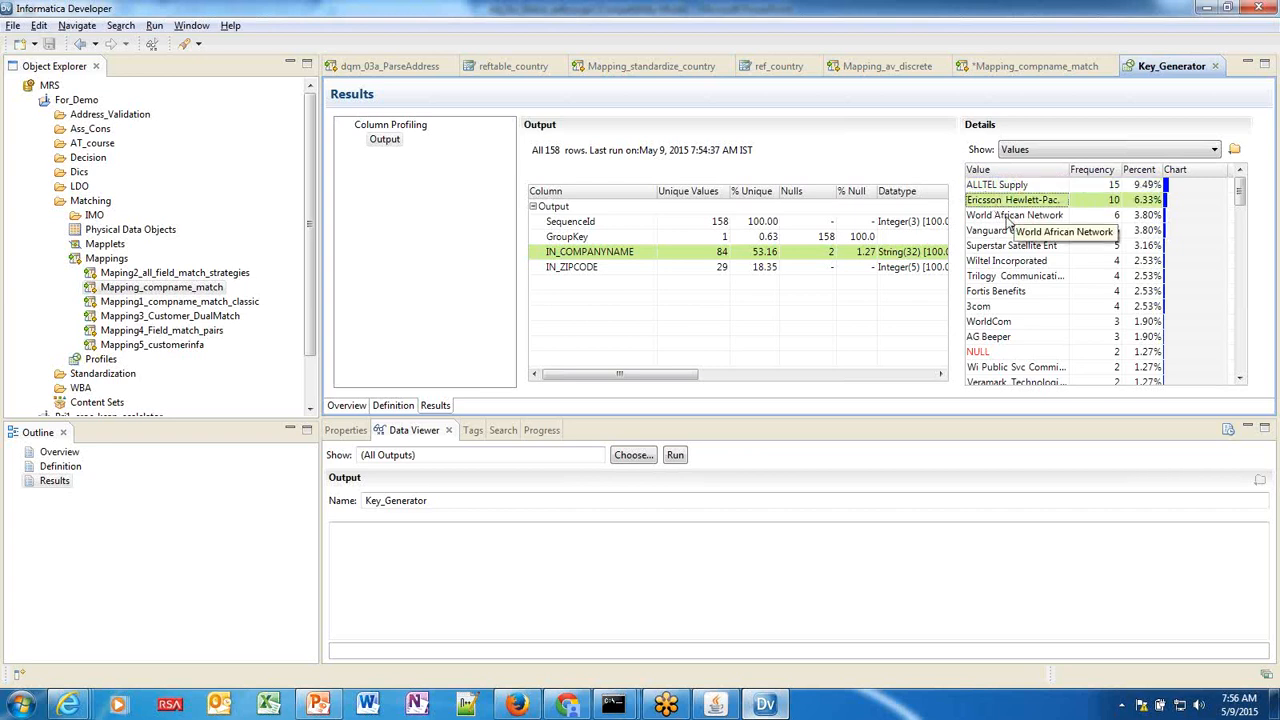
pyautogui.click(1010, 219)
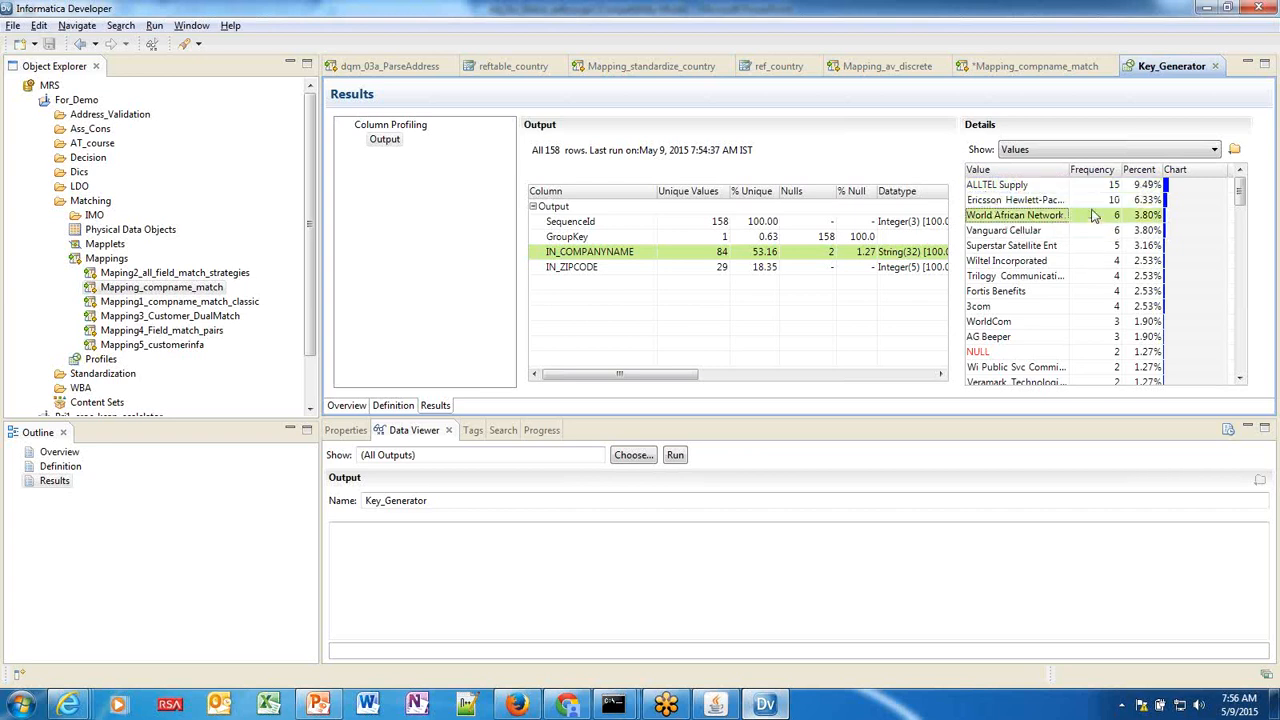
pyautogui.rightClick(1020, 217)
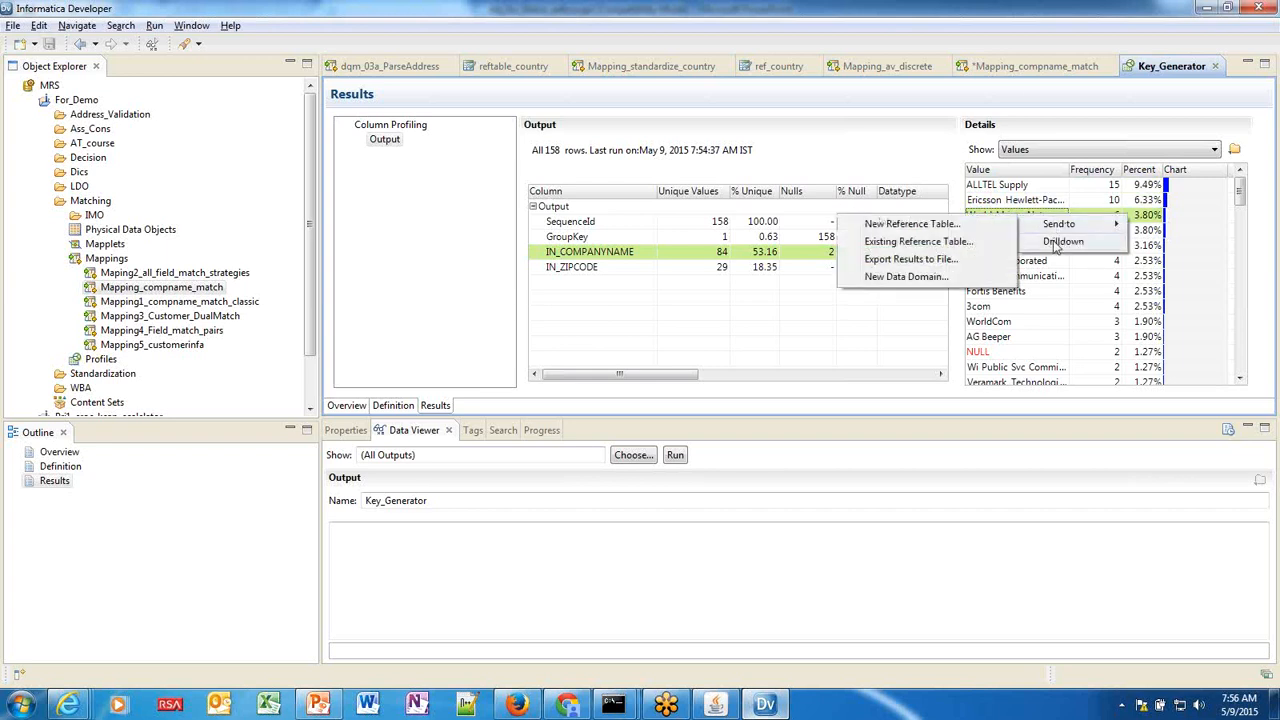
# Drill down to the six World African Network rows and widen the IN_COMPANYNAME column.
pyautogui.click(1062, 242)
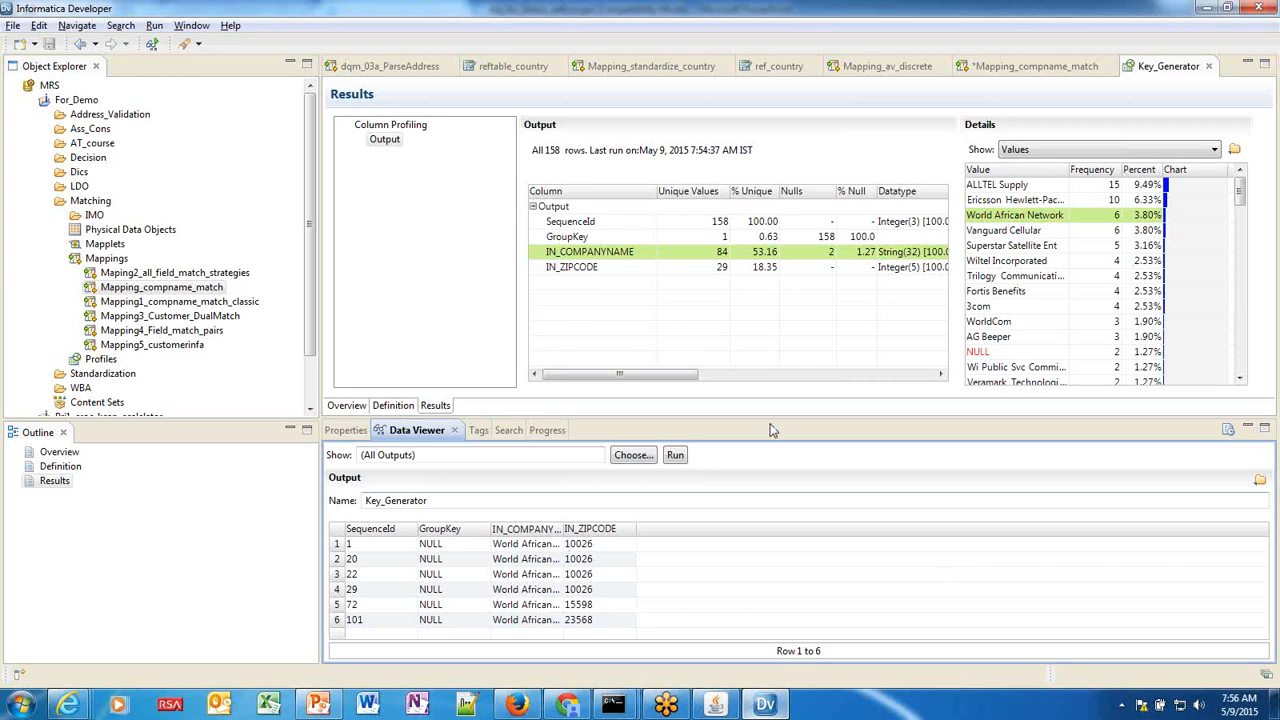
pyautogui.moveTo(771, 418); pyautogui.dragTo(772, 371)
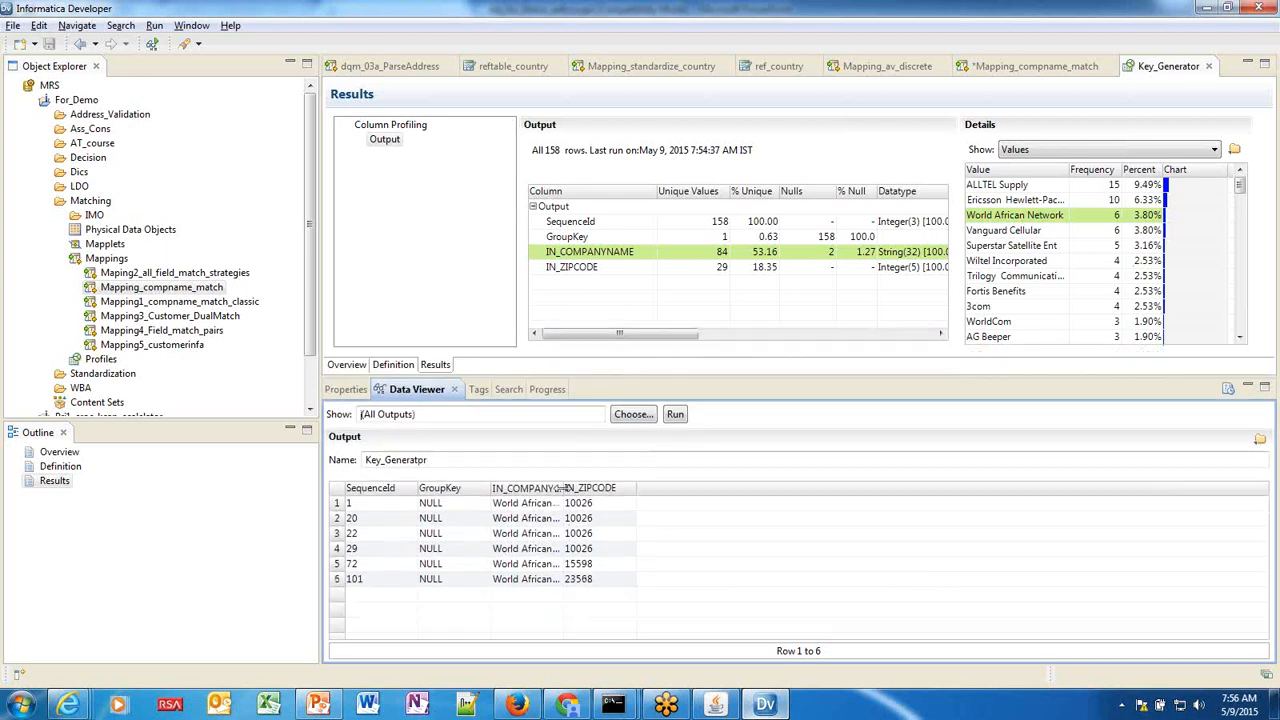
pyautogui.moveTo(562, 487); pyautogui.dragTo(620, 487)
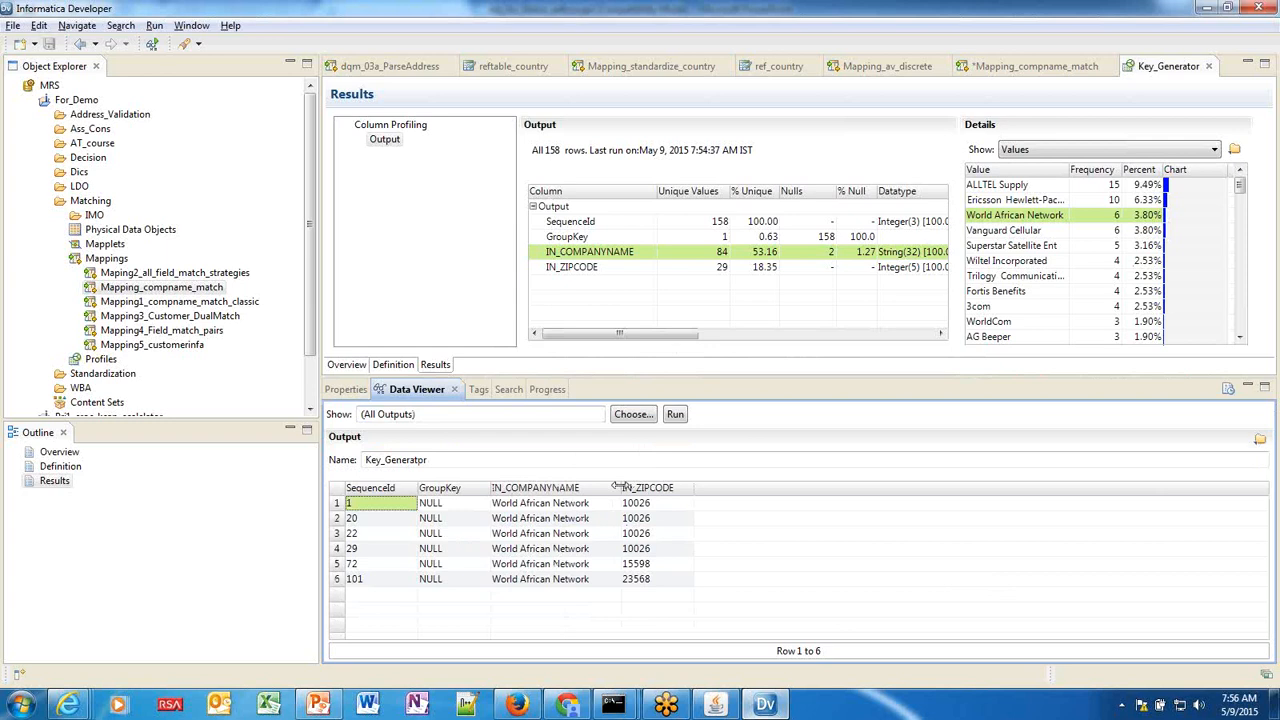
pyautogui.click(318, 704)
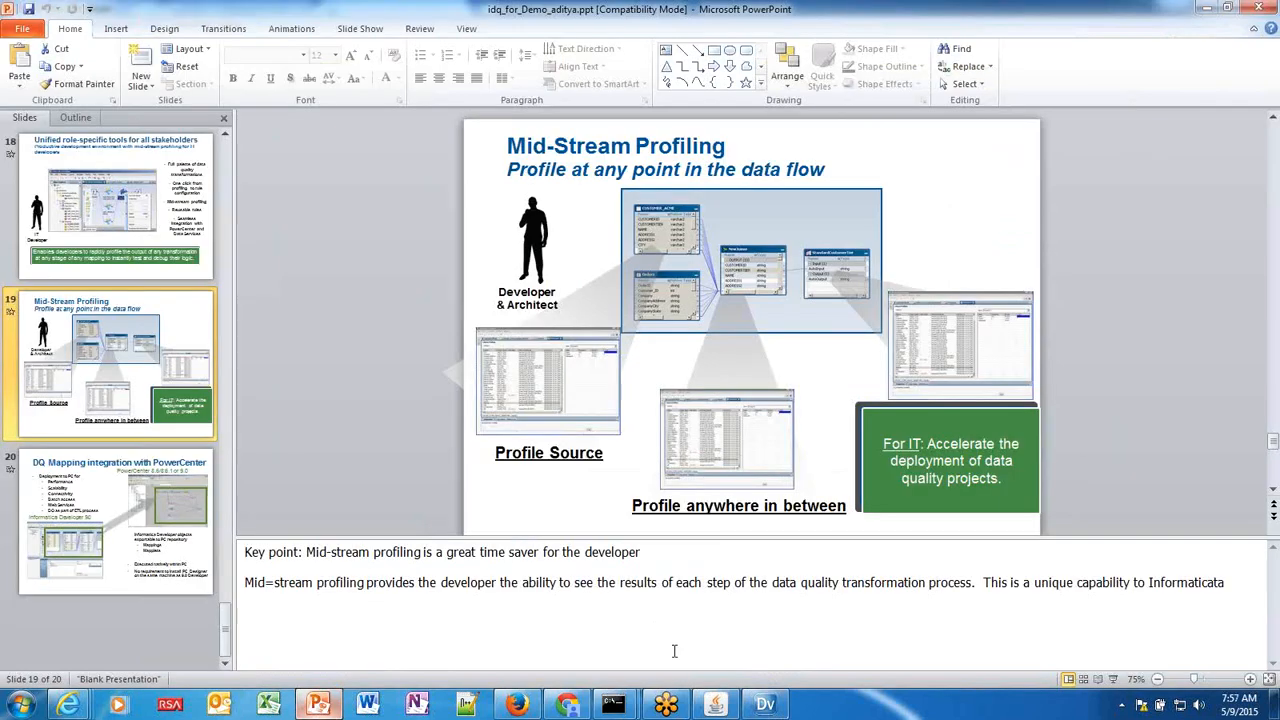
# Widen the Percent column and browse IN_COMPANYNAME frequencies such as ALLTEL Supply and Vanguard Cellular.
pyautogui.click(765, 704)
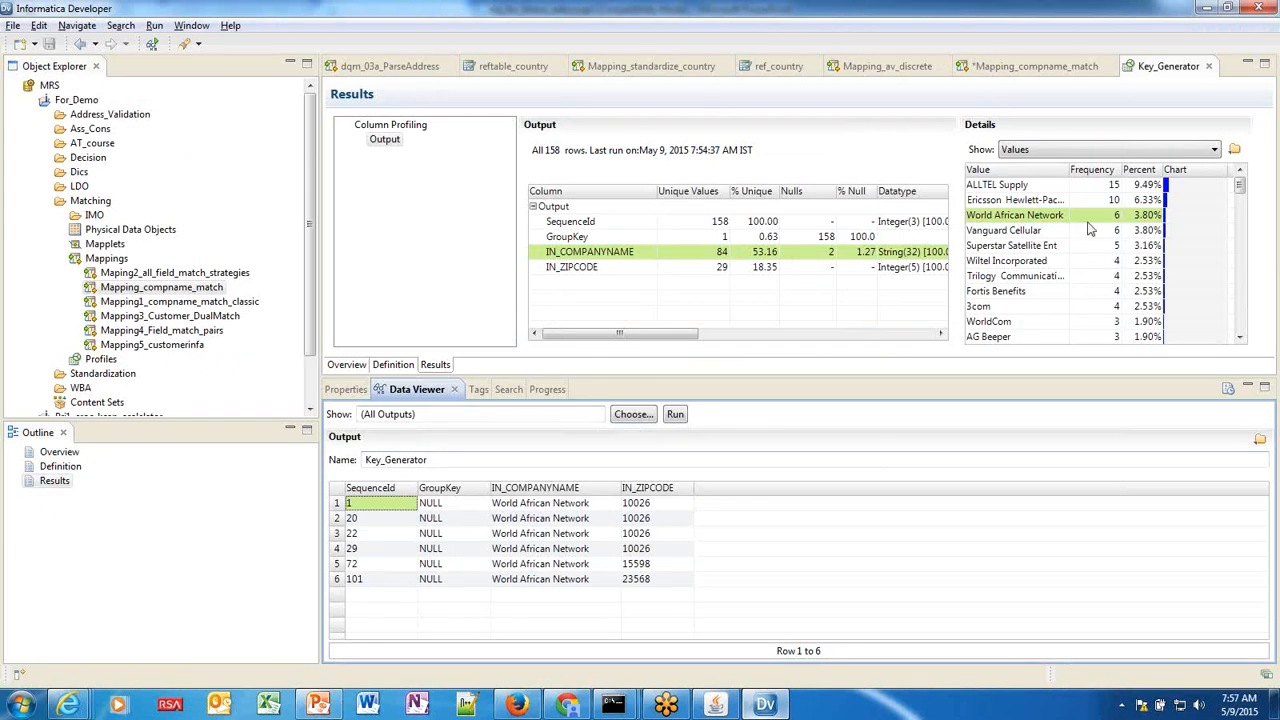
pyautogui.moveTo(1158, 169); pyautogui.dragTo(1188, 169)
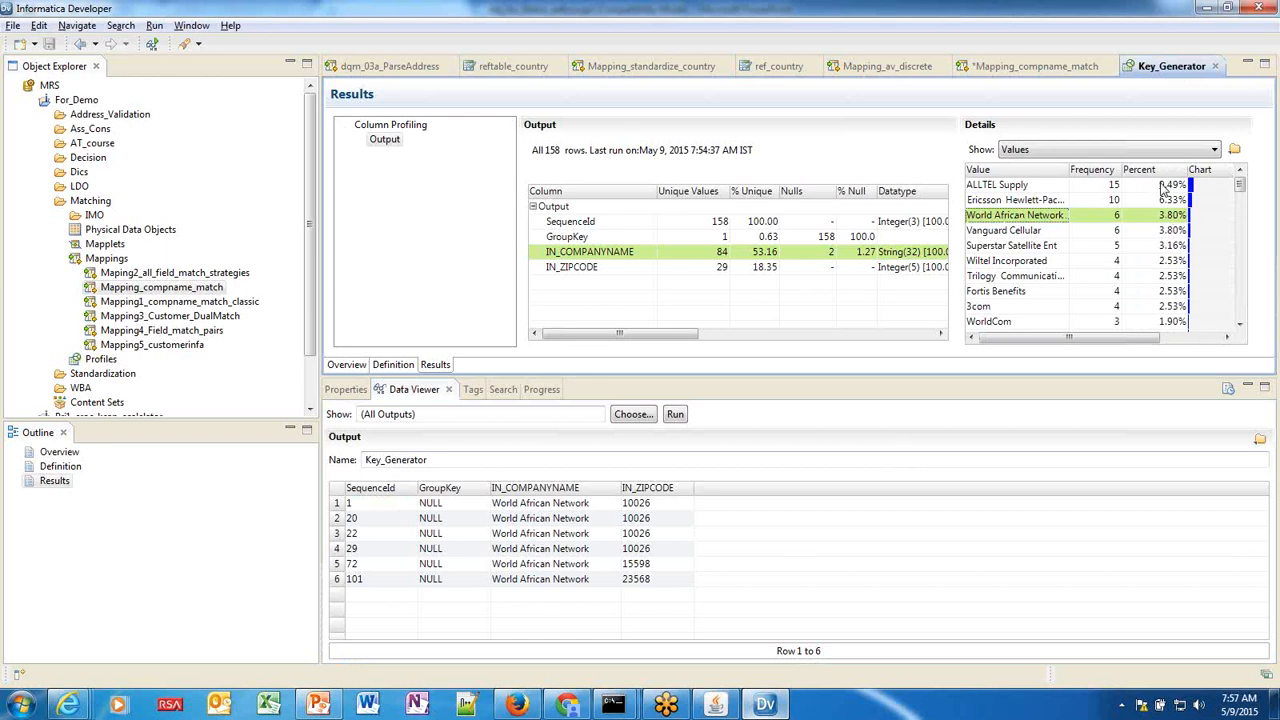
pyautogui.click(1163, 188)
pyautogui.click(1165, 202)
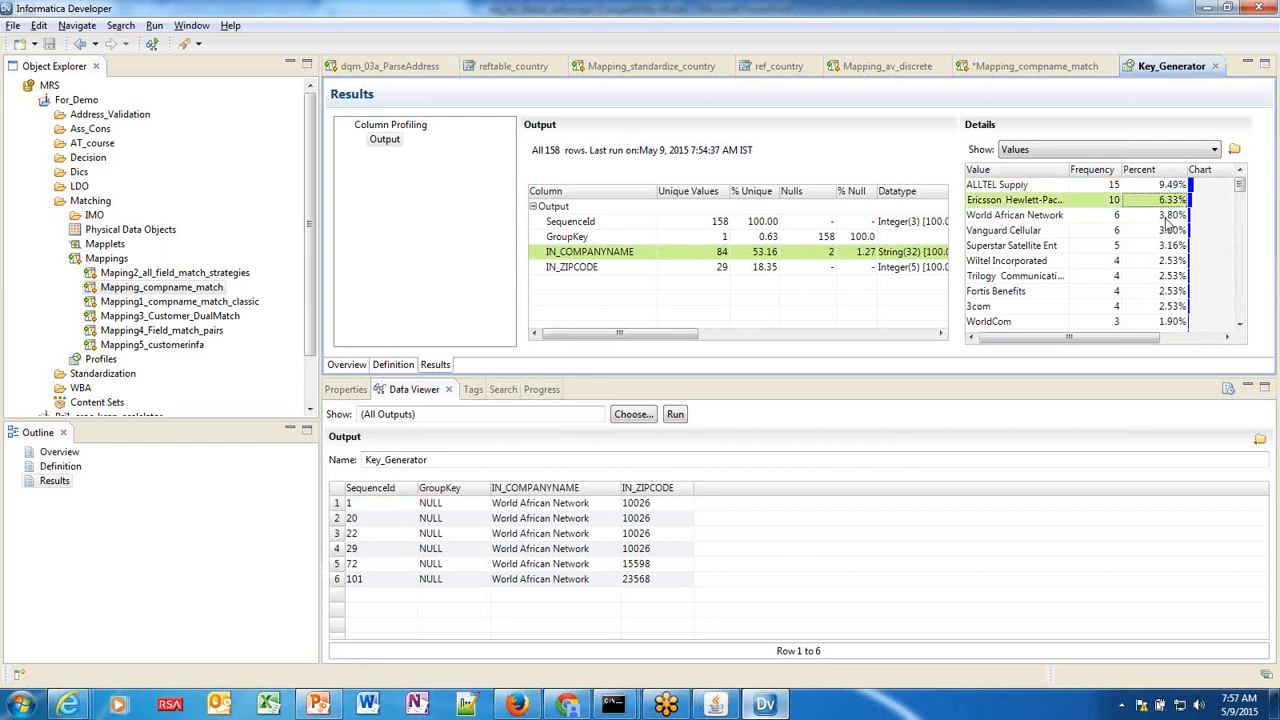
pyautogui.click(1166, 215)
pyautogui.click(1168, 231)
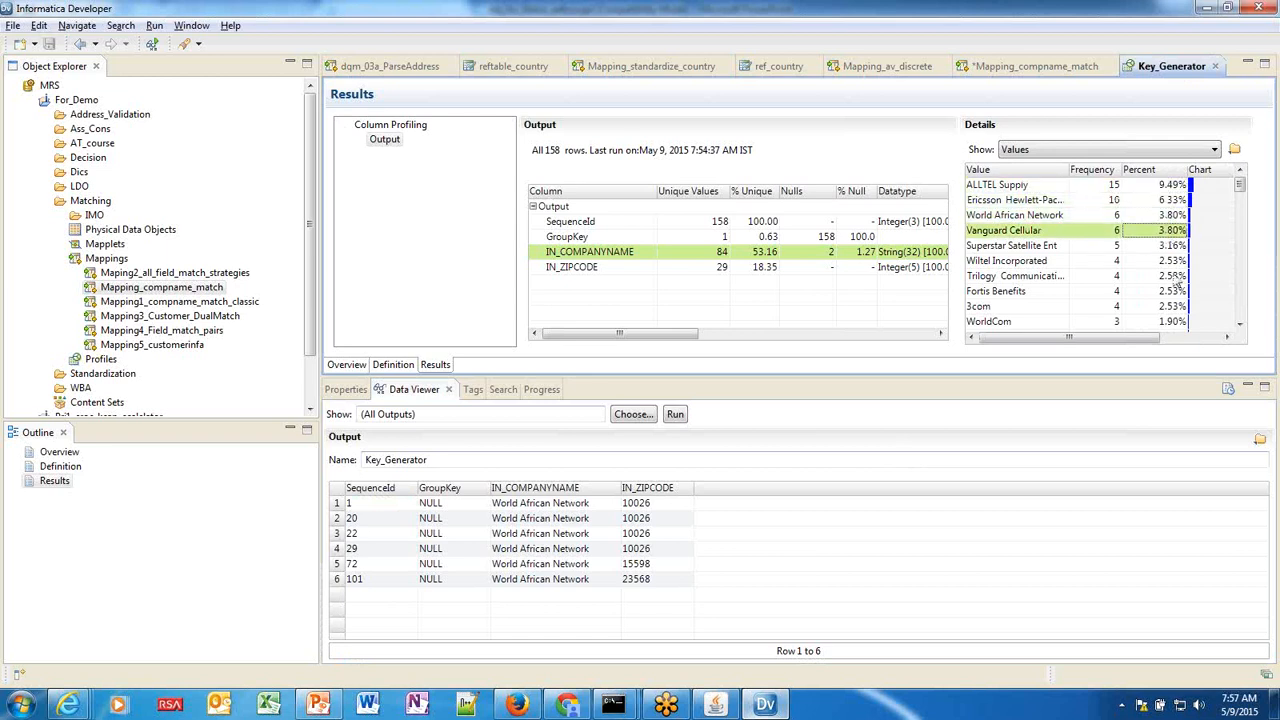
pyautogui.click(1172, 276)
pyautogui.scroll(-2, 1175, 290)
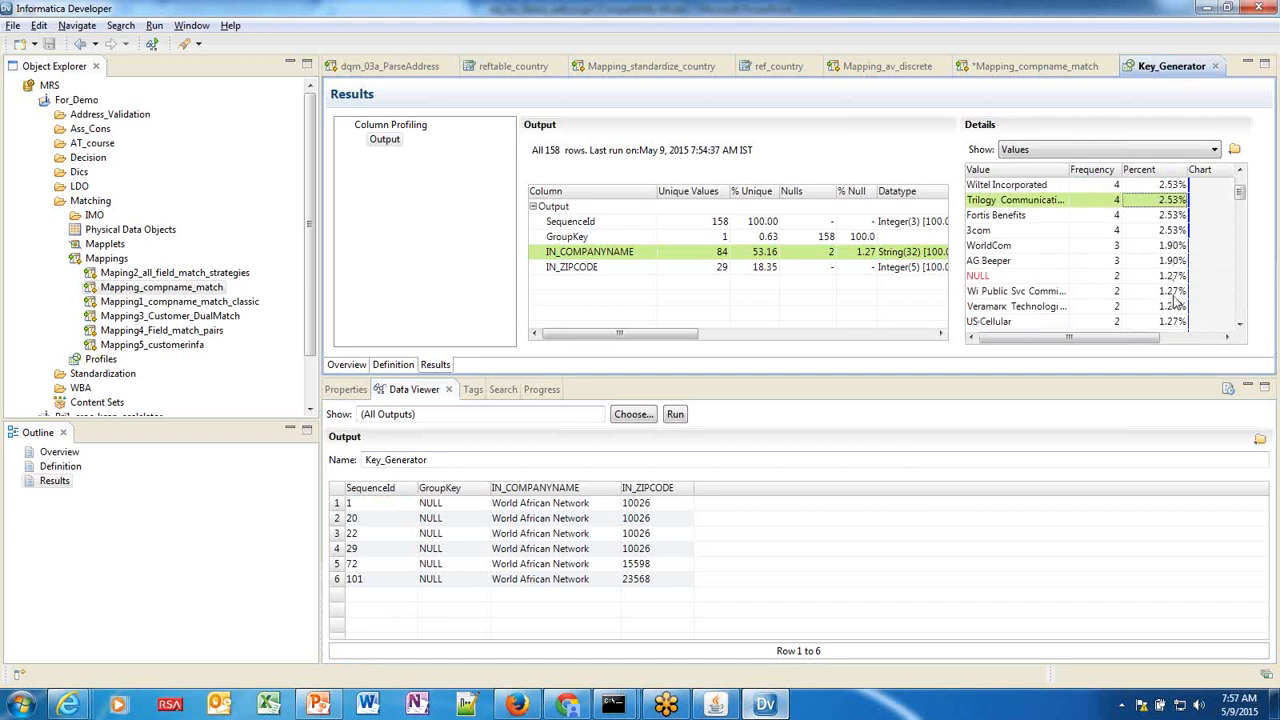
pyautogui.scroll(-3, 1178, 300)
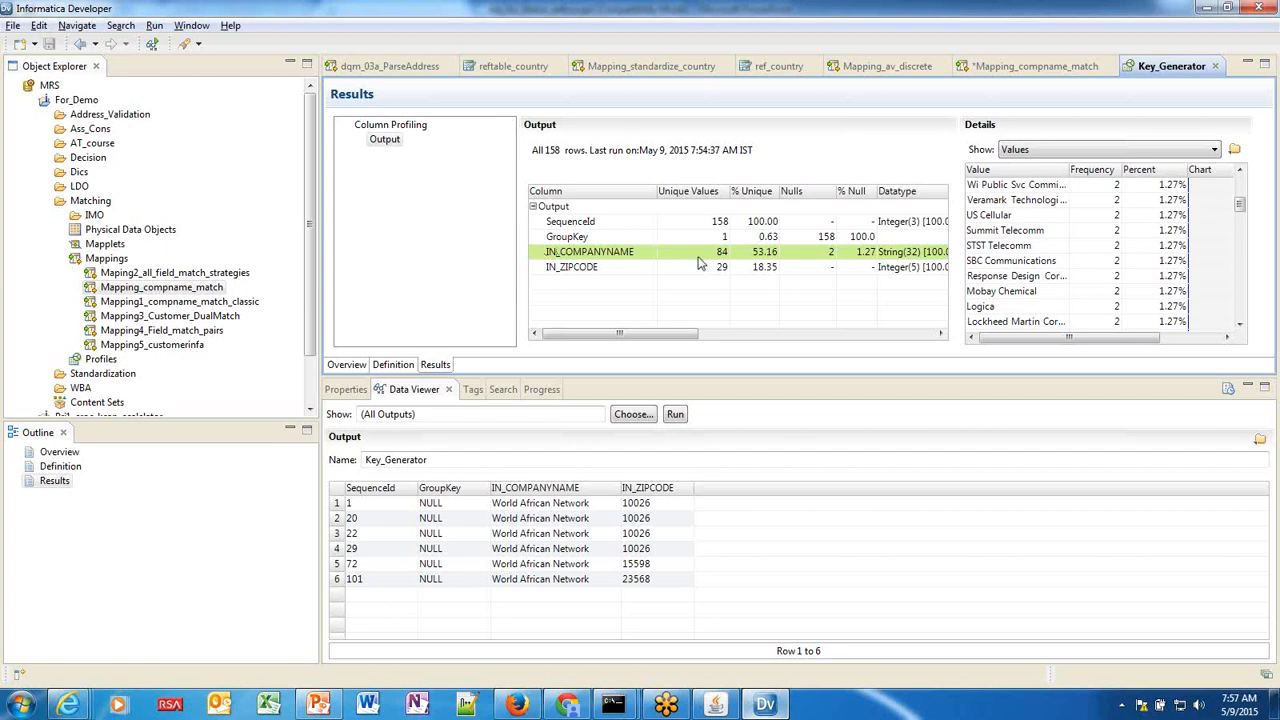
# Bring up the Mapping_compname_match mapping canvas in Informatica Developer.
pyautogui.click(318, 706)
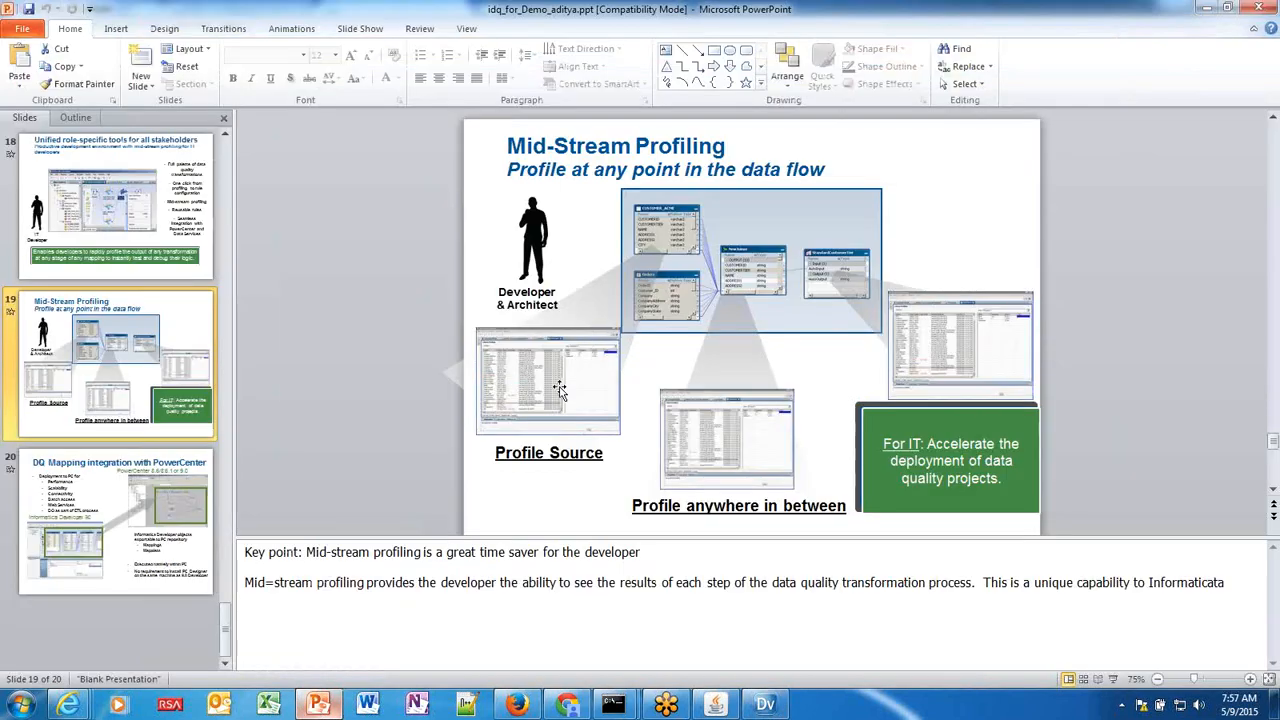
pyautogui.click(765, 705)
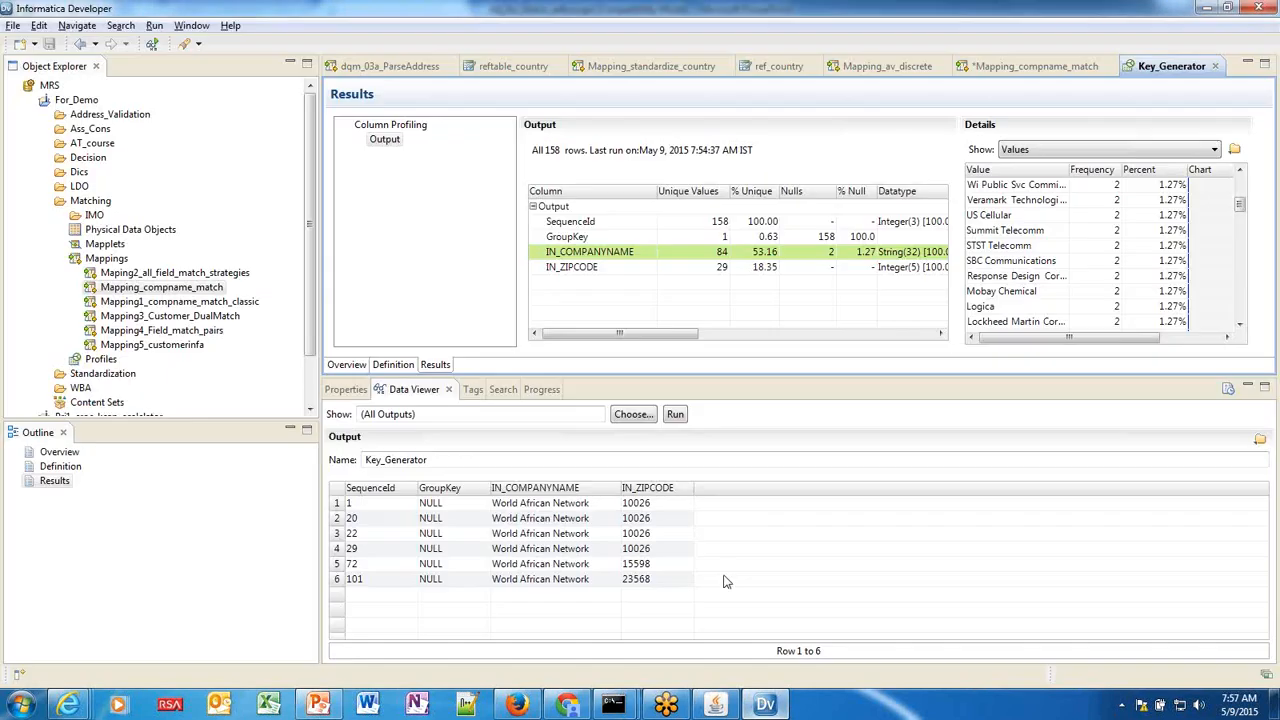
pyautogui.click(1007, 66)
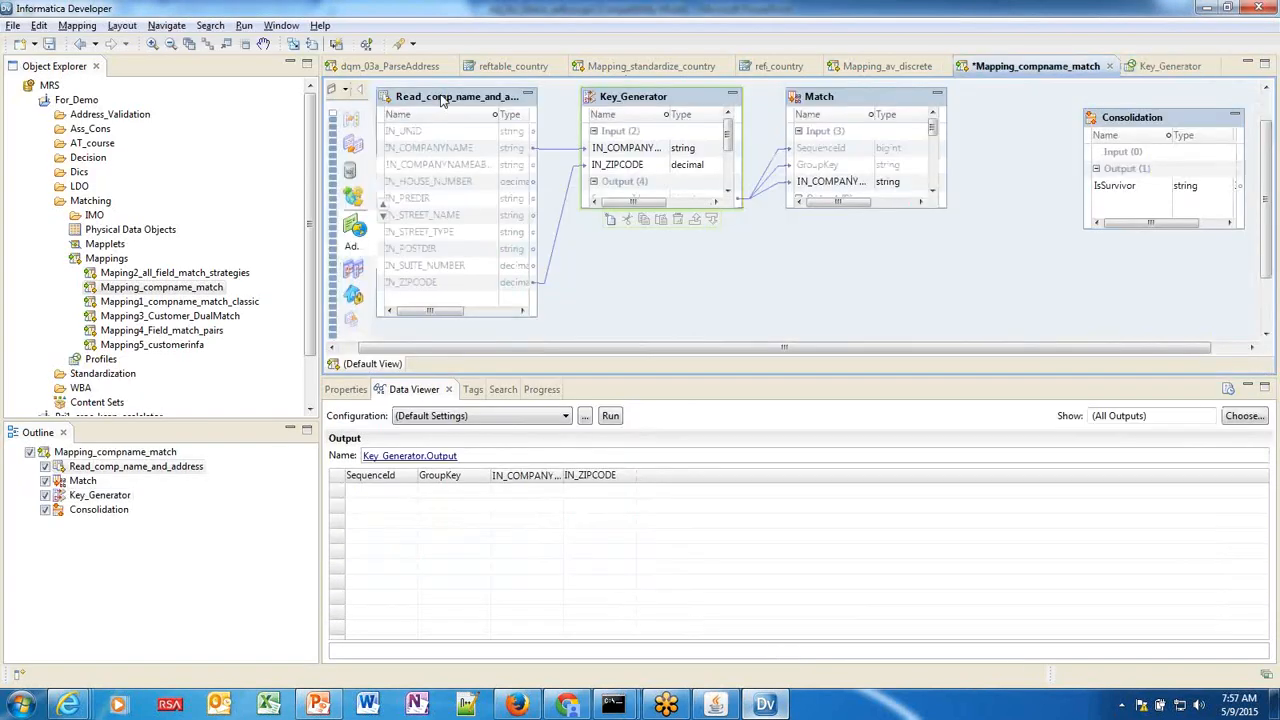
# Show the Profile Now option for Read_comp_name_and_address and Key_Generator, then return to PowerPoint.
pyautogui.click(440, 100)
pyautogui.rightClick(440, 100)
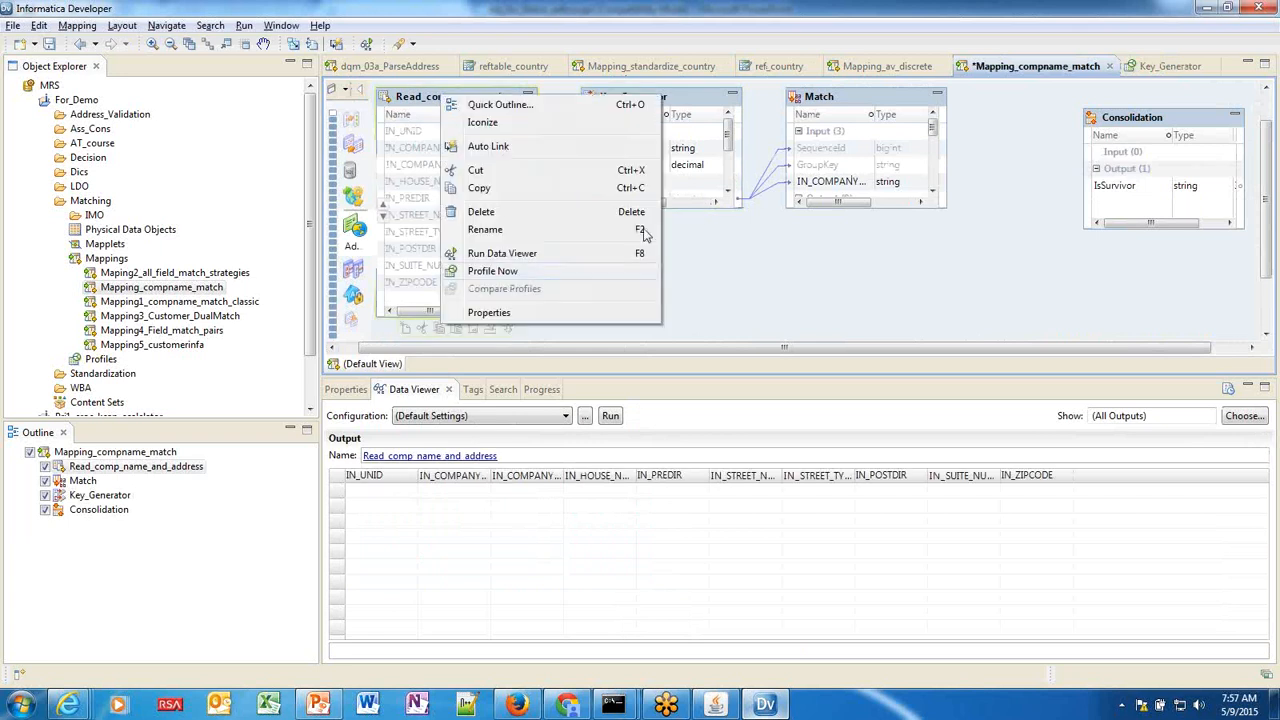
pyautogui.click(700, 96)
pyautogui.rightClick(700, 96)
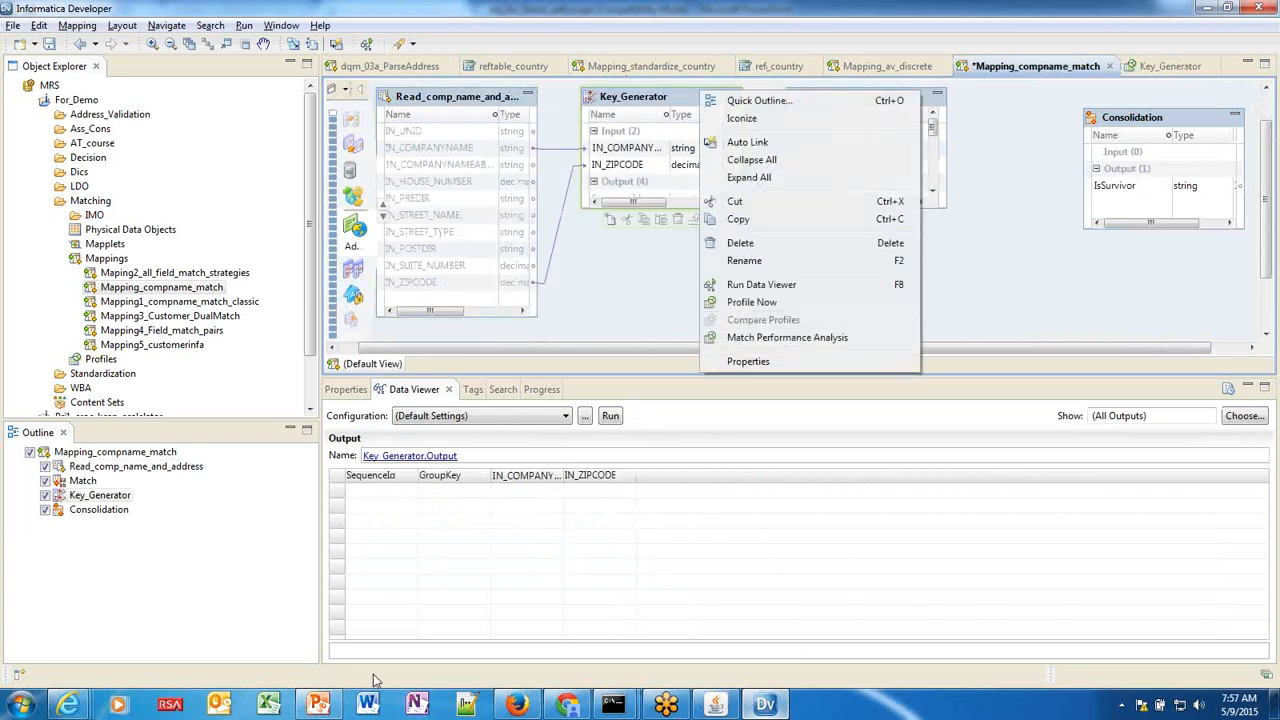
pyautogui.click(318, 705)
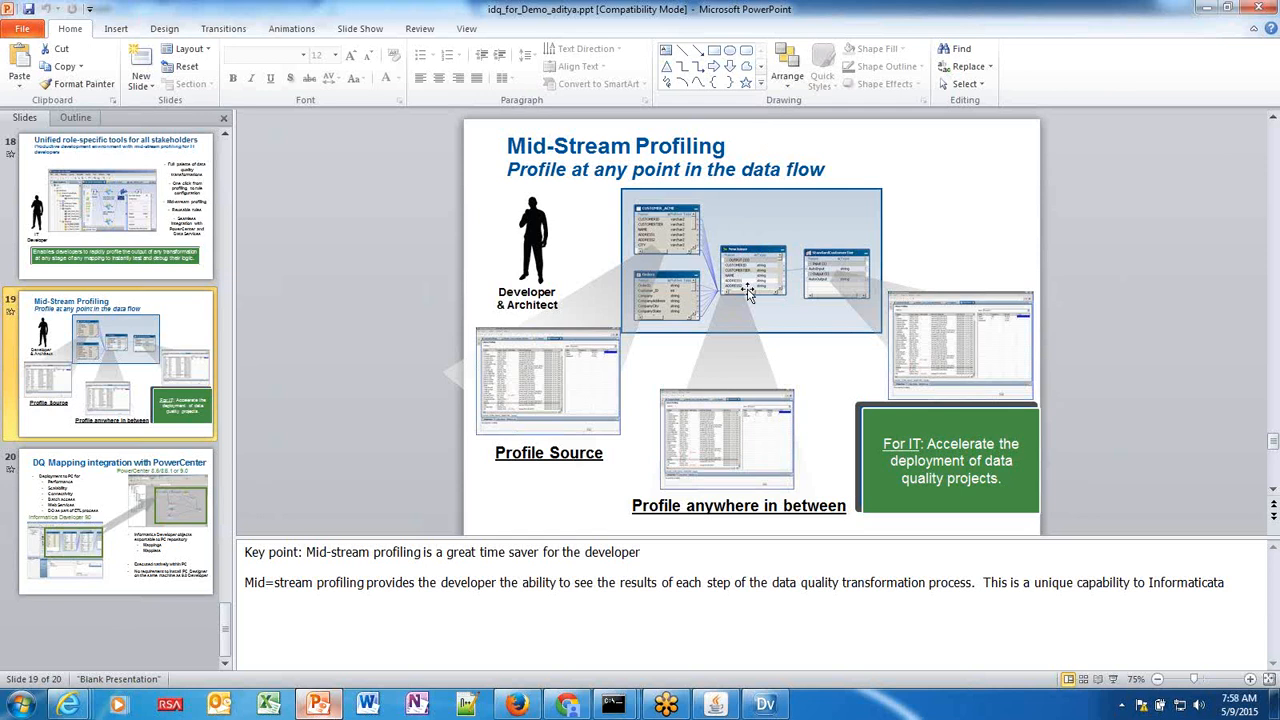
# Advance to slide 20, 'DQ Mapping integration with PowerCenter', then return to Informatica Developer.
pyautogui.click(131, 494)
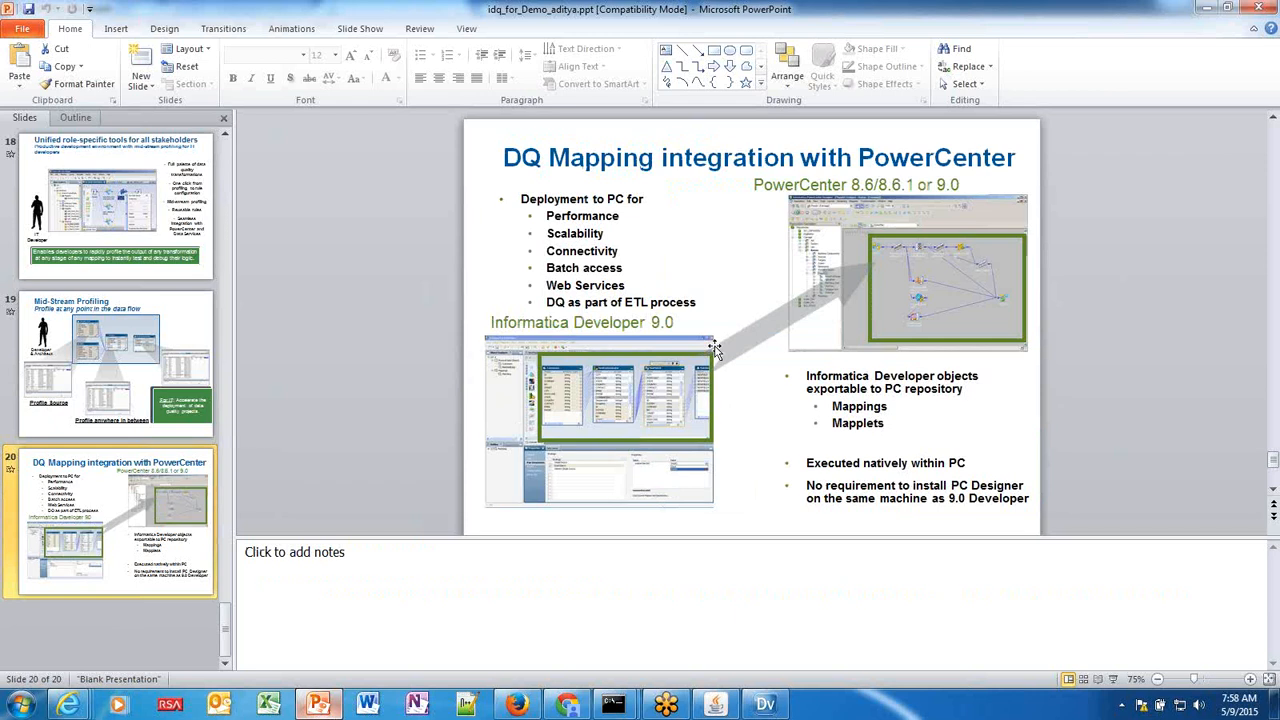
pyautogui.click(765, 705)
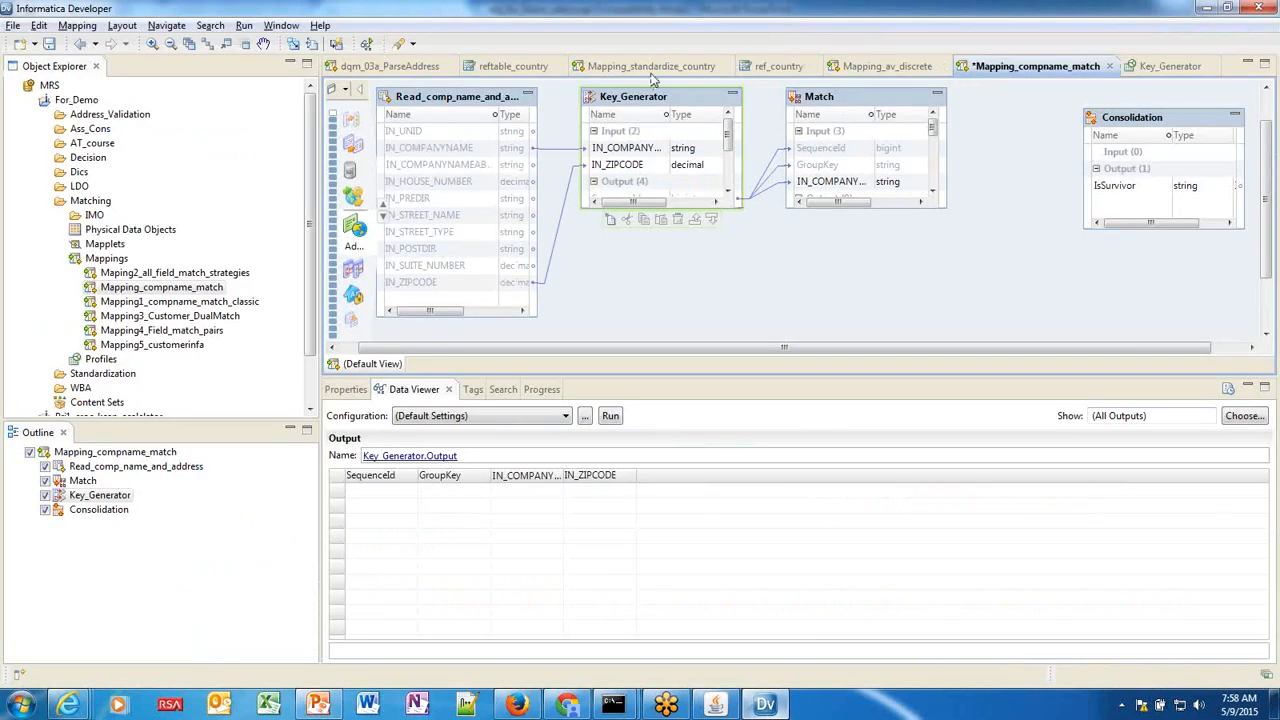
# Open Mapping_standardize_country and locate it under Standardization > Standardizer > Mappings in the project tree.
pyautogui.click(655, 72)
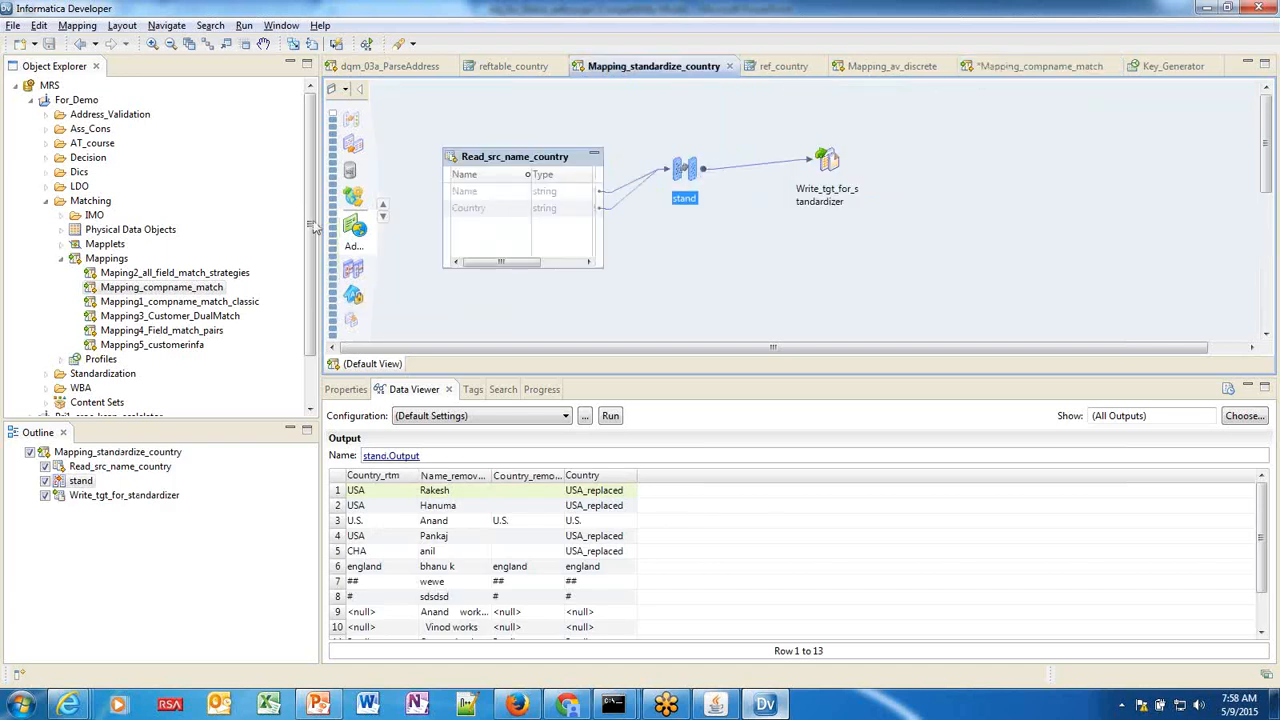
pyautogui.click(45, 201)
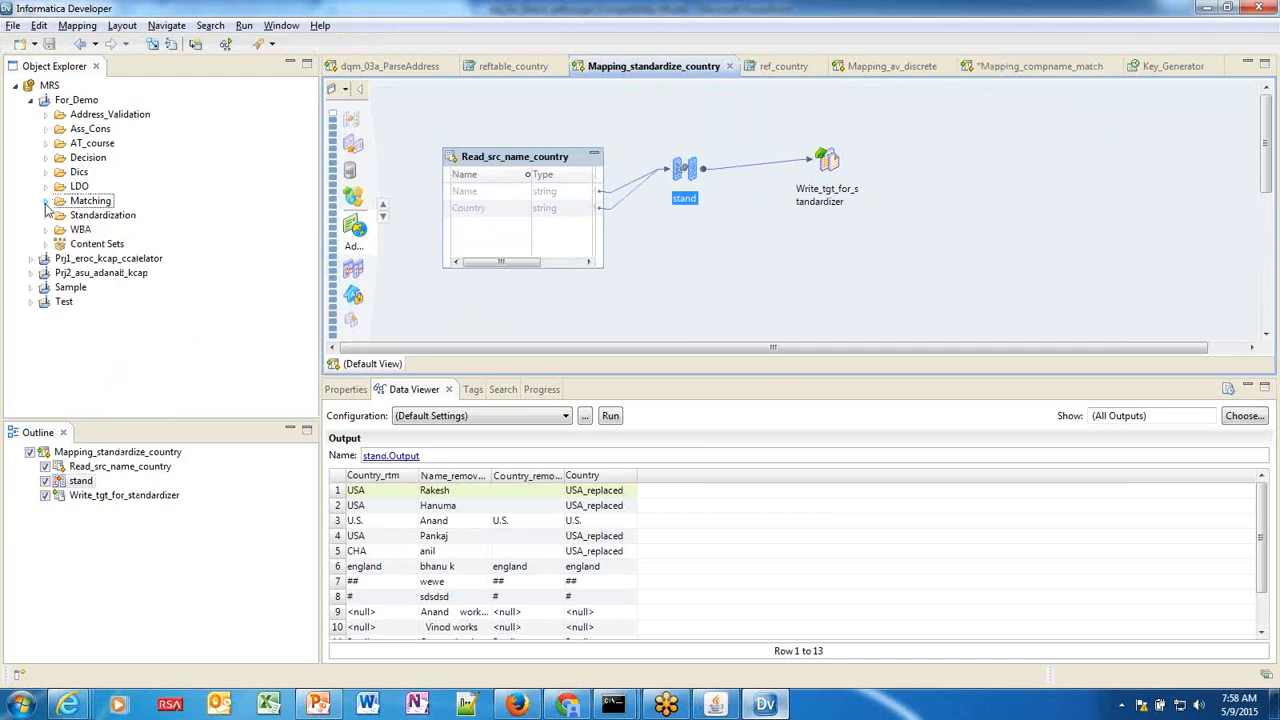
pyautogui.click(45, 215)
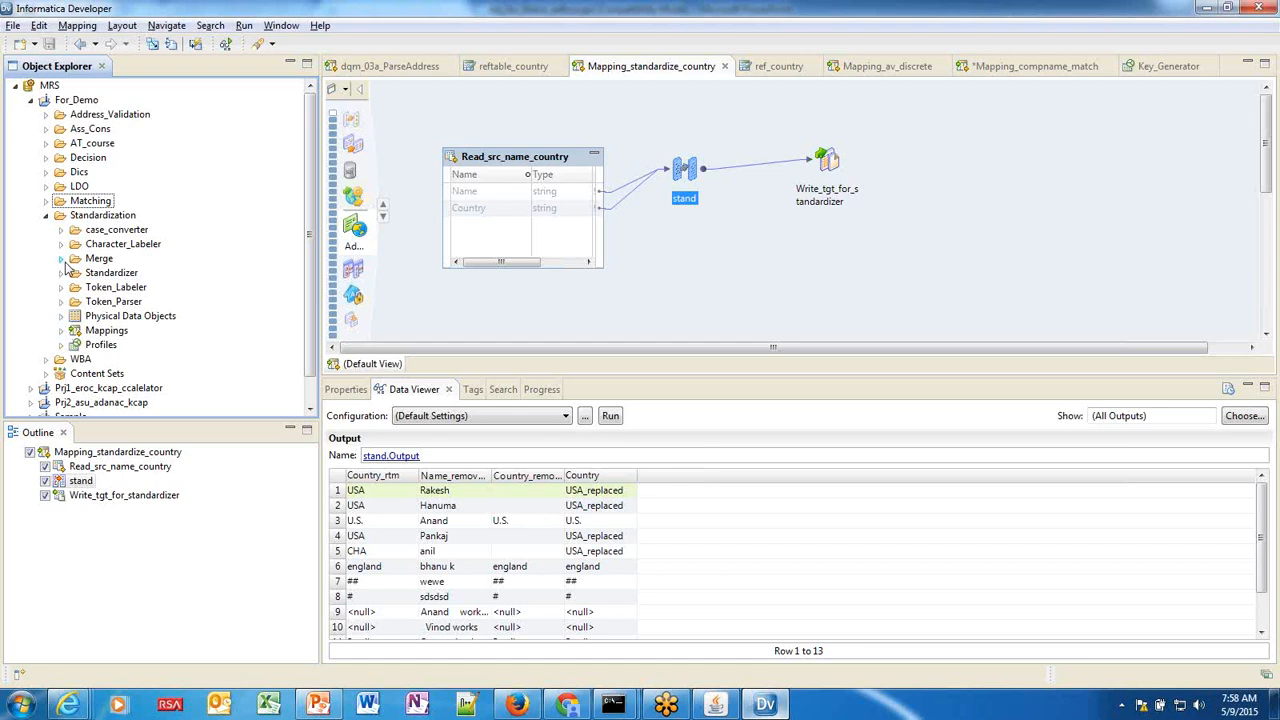
pyautogui.click(60, 275)
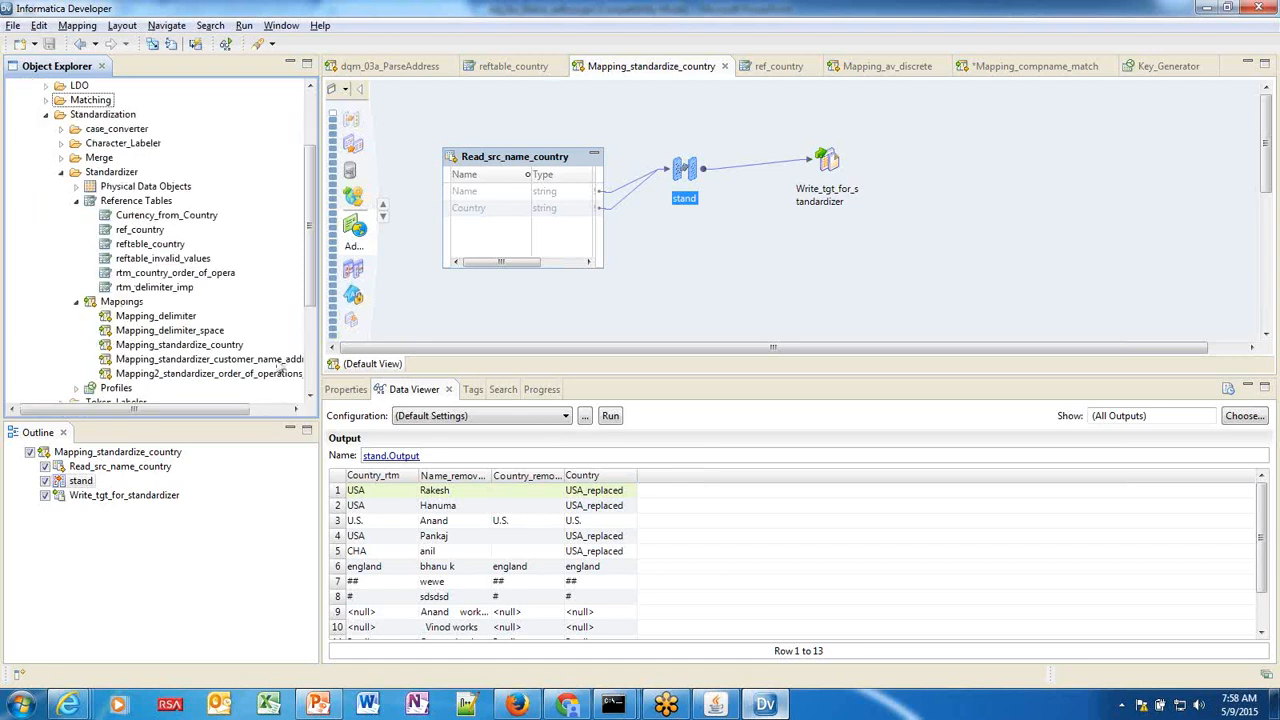
pyautogui.click(217, 346)
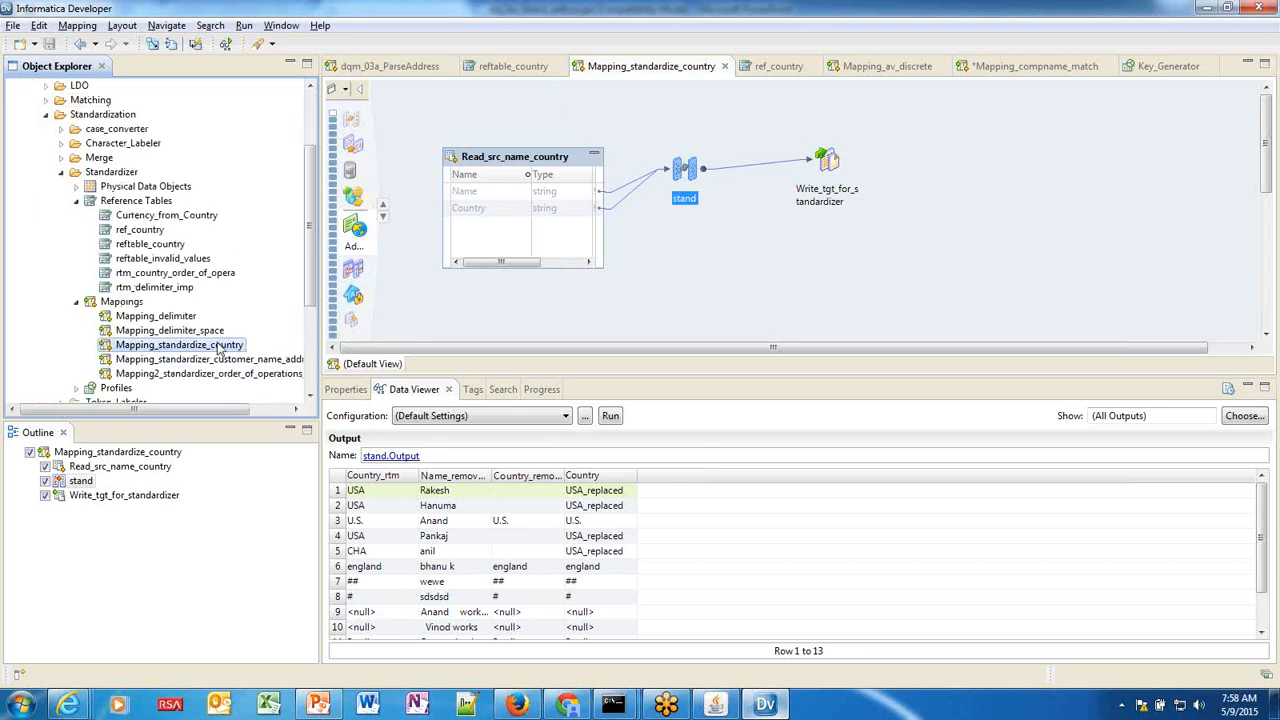
pyautogui.rightClick(217, 346)
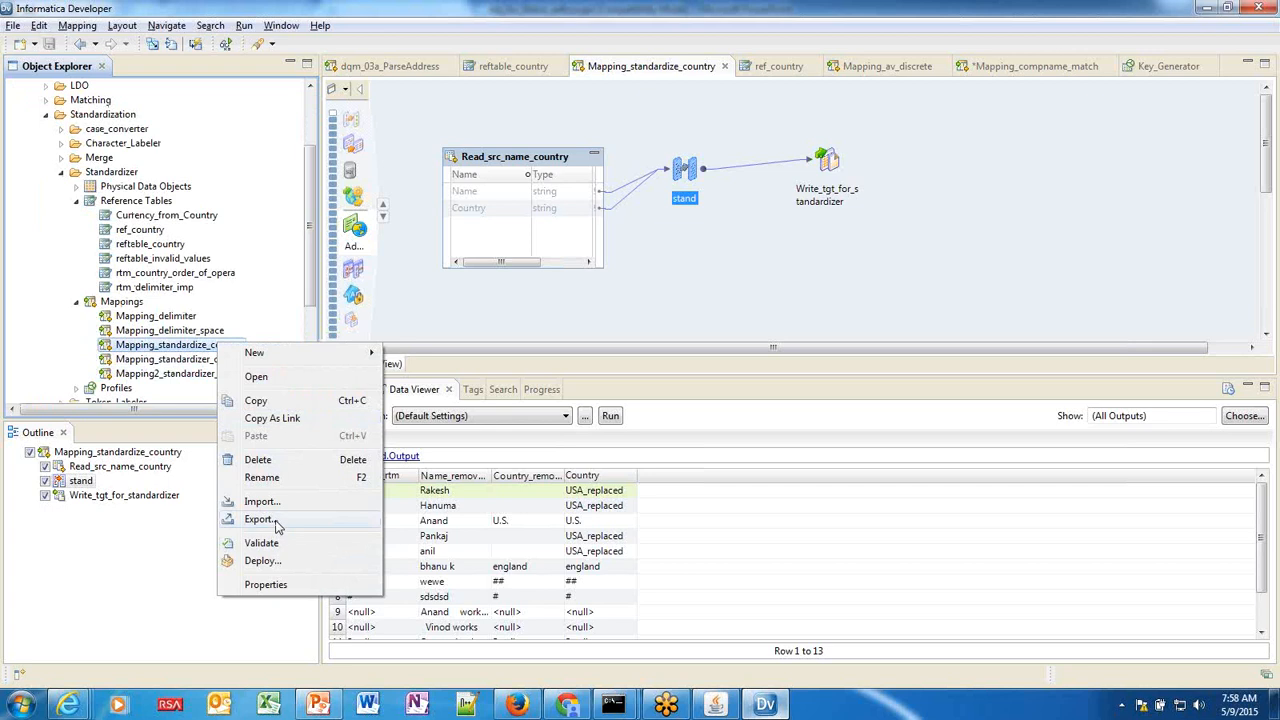
# Set up a PowerCenter export of the mapping with target release 9.5.0 to a PowerCenter repository.
pyautogui.click(278, 520)
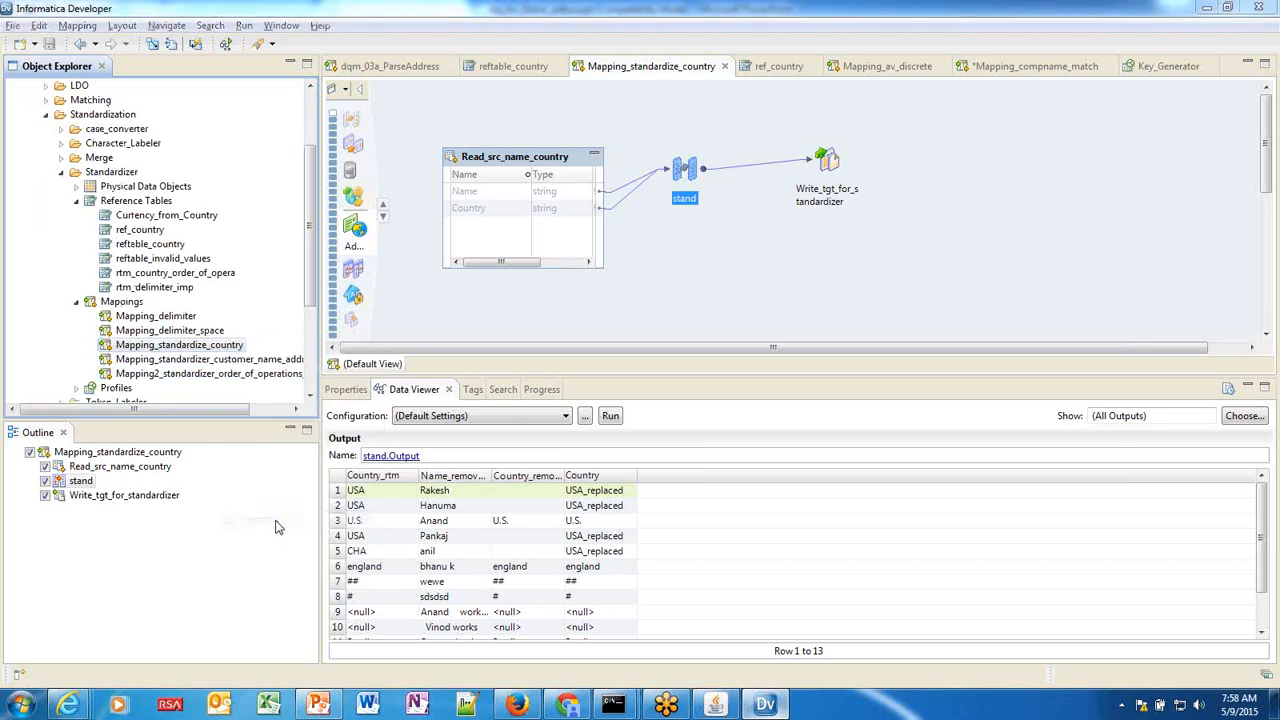
pyautogui.click(460, 224)
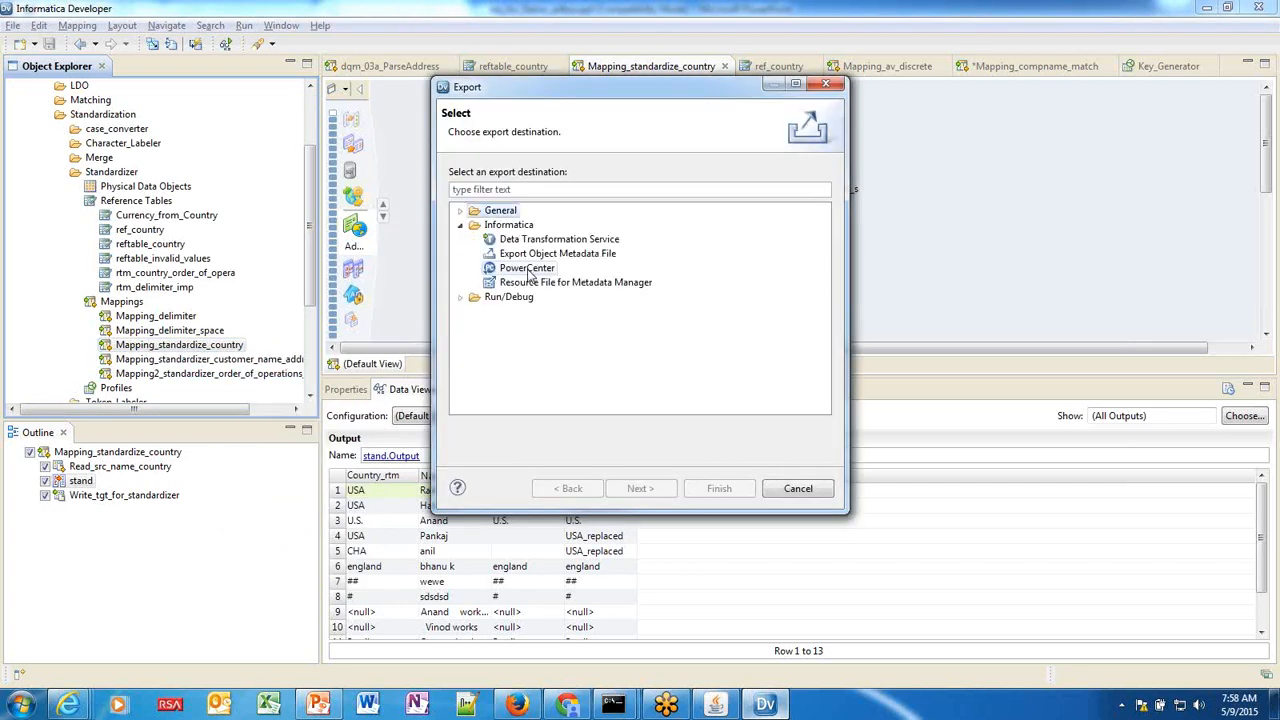
pyautogui.click(527, 268)
pyautogui.click(637, 488)
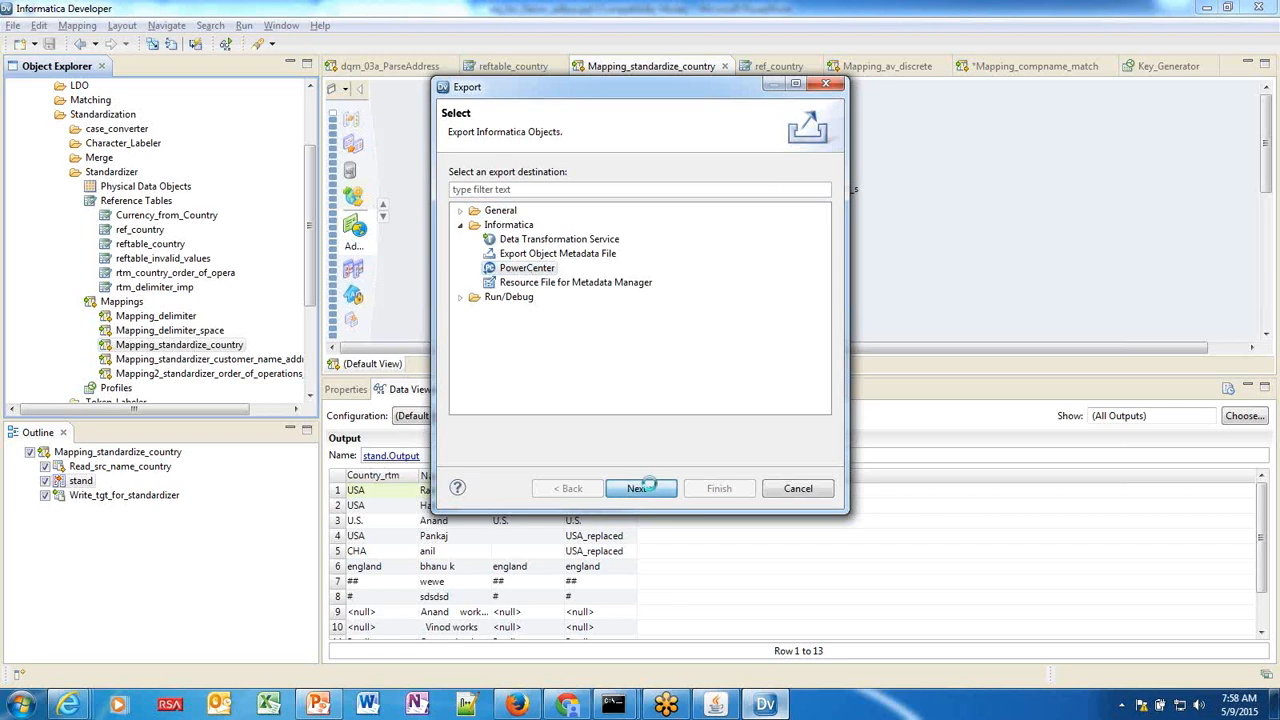
pyautogui.click(636, 206)
pyautogui.click(600, 231)
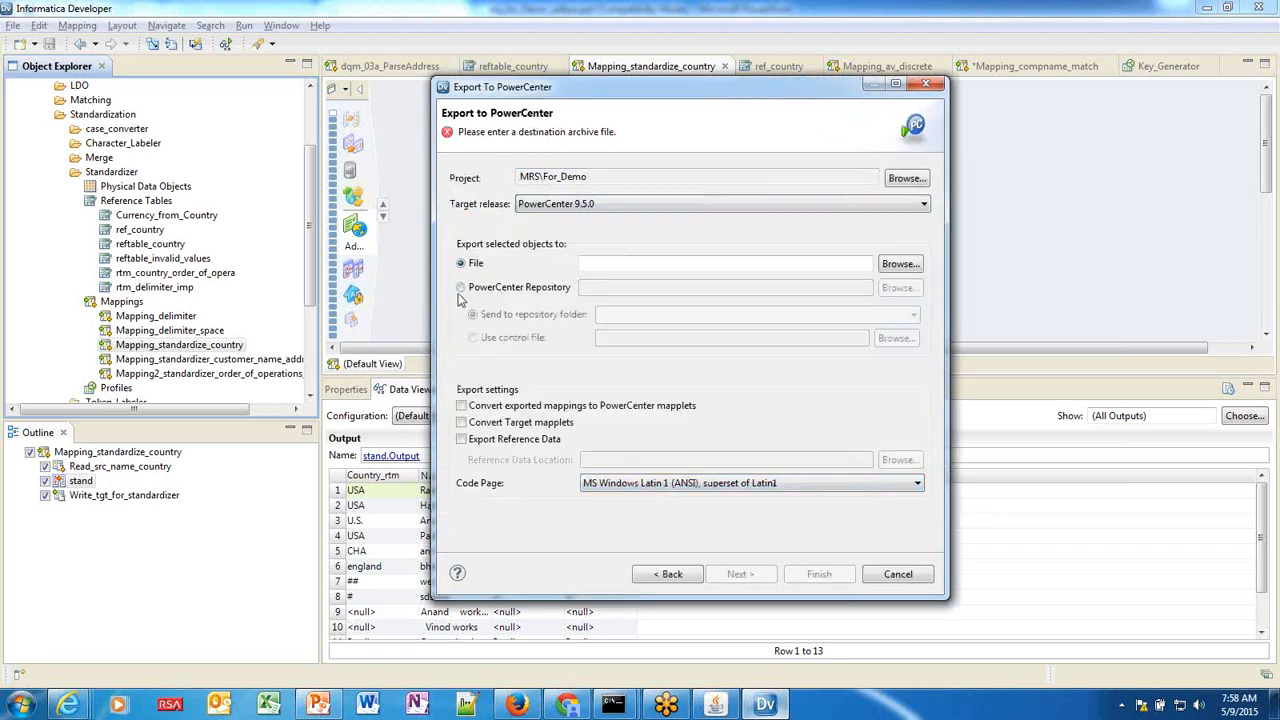
pyautogui.click(460, 288)
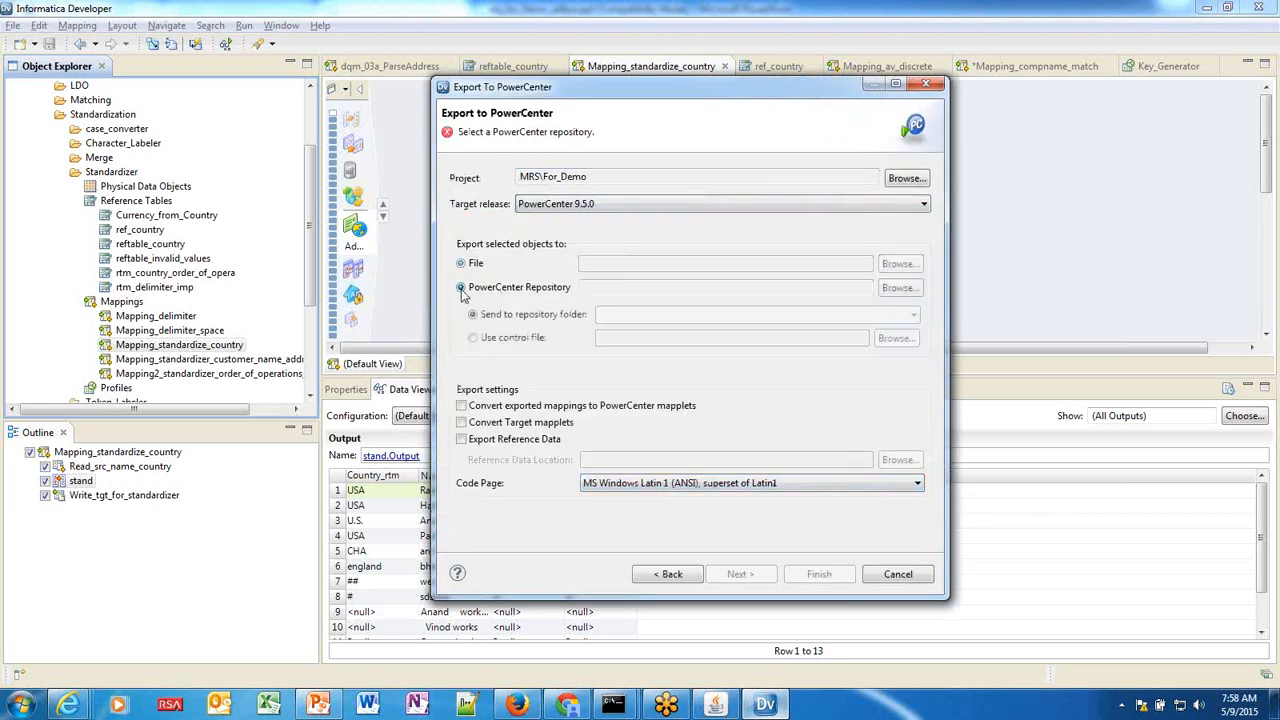
# Abandon the repository selection, cancel the export, and return to the PowerPoint slide.
pyautogui.click(908, 288)
pyautogui.press('Escape')
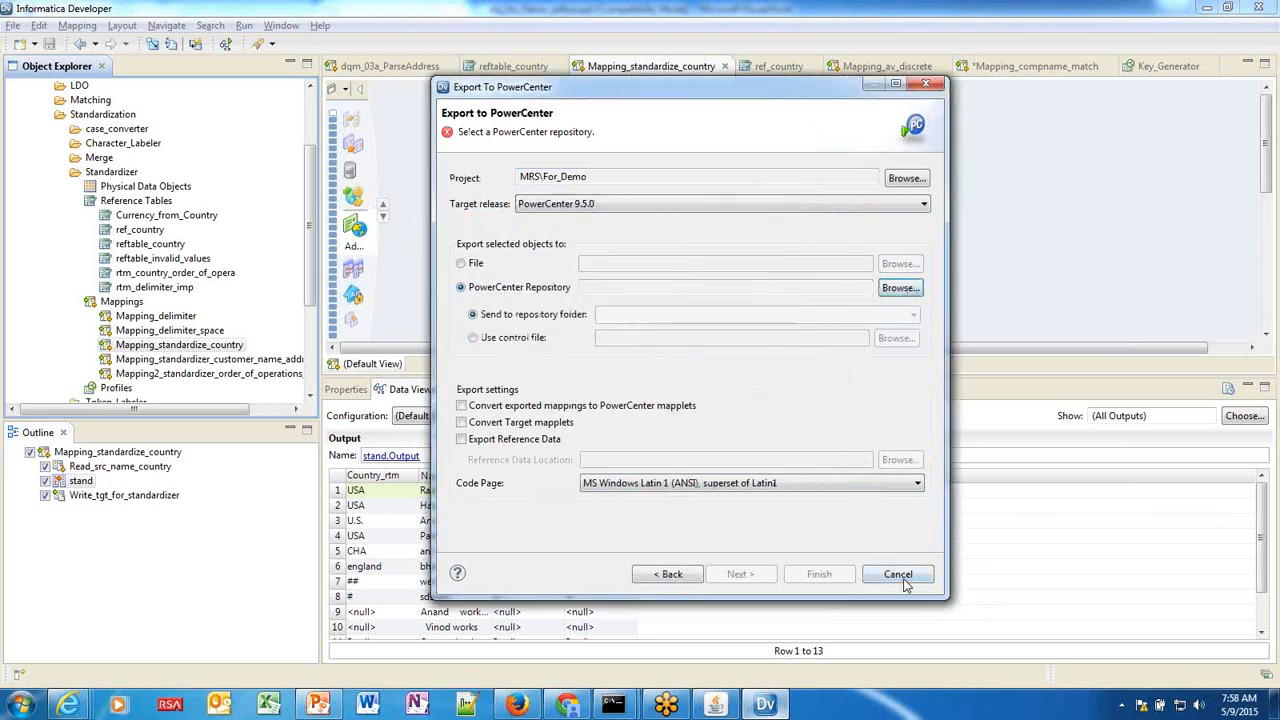
pyautogui.click(897, 575)
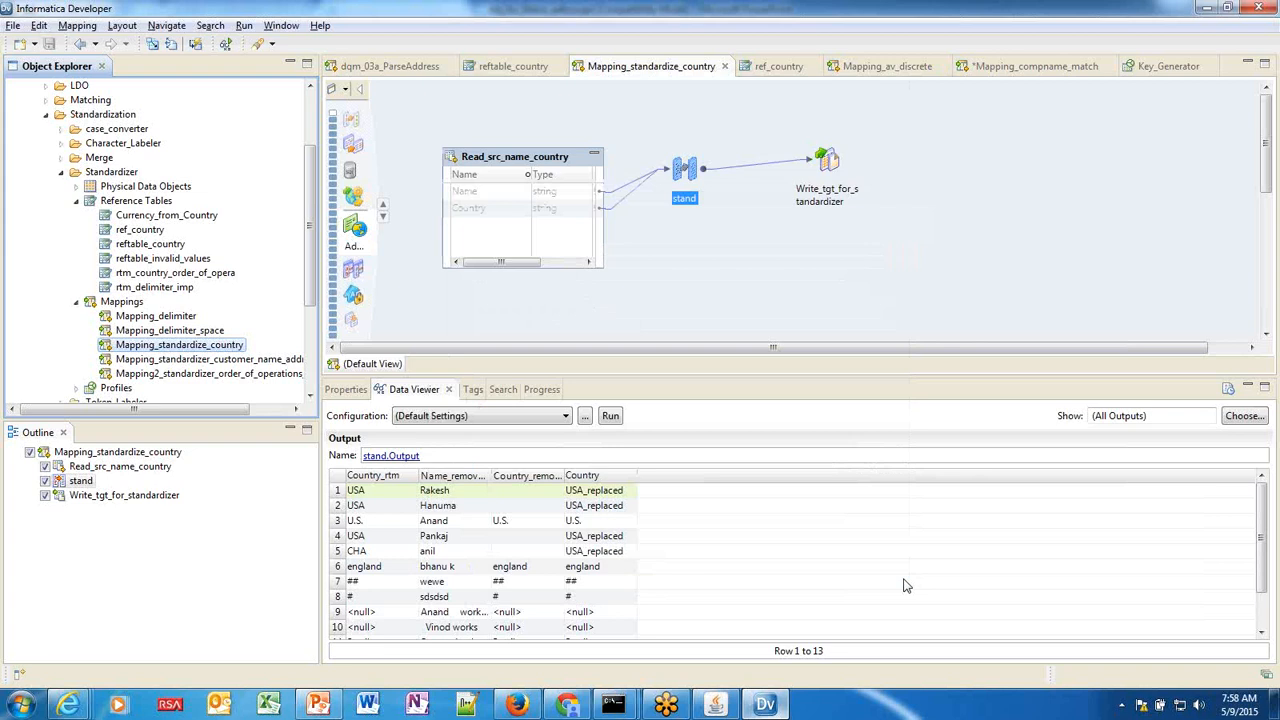
pyautogui.click(320, 705)
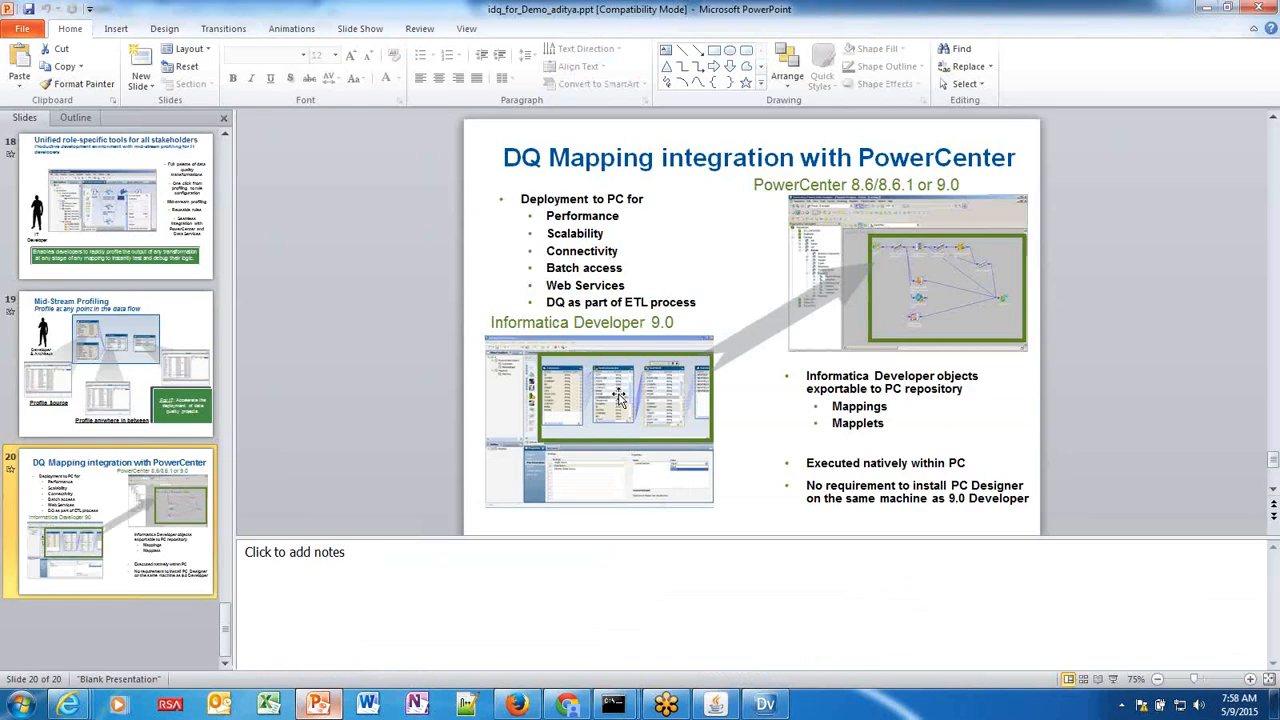
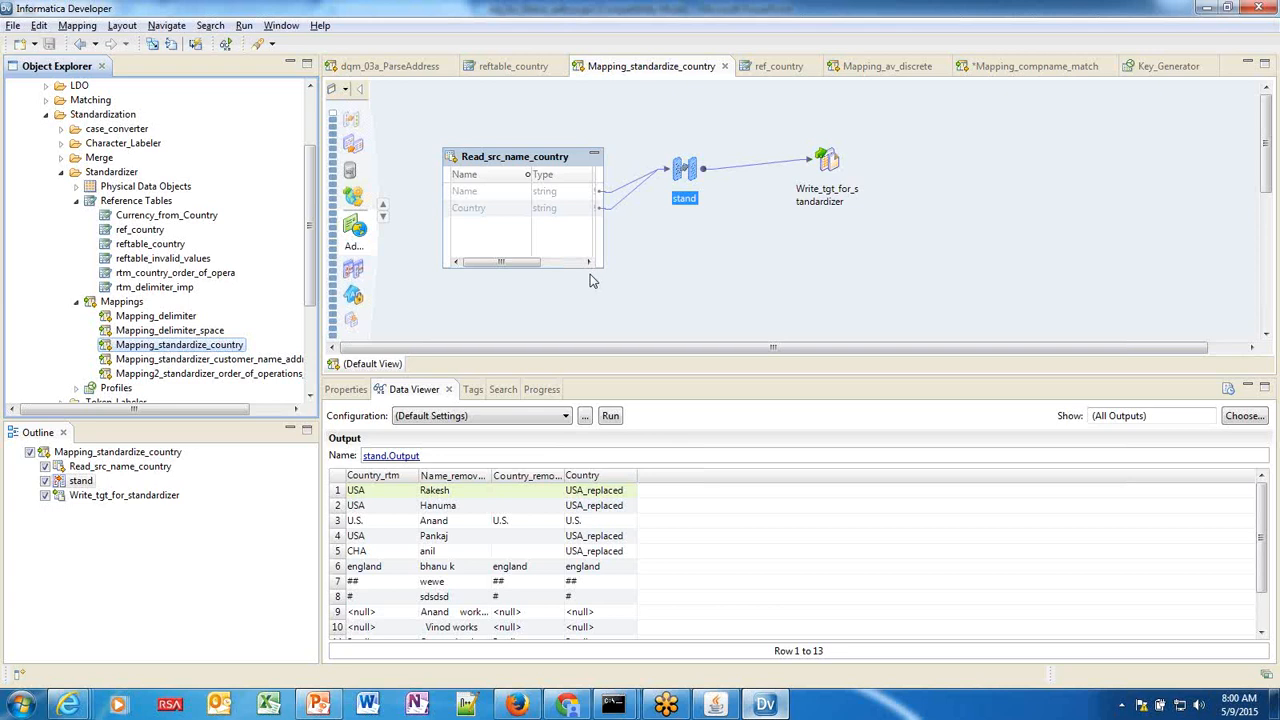
# Switch from Informatica Developer to the PowerPoint deck on slide 20.
pyautogui.hotkey('alt', 'Tab')
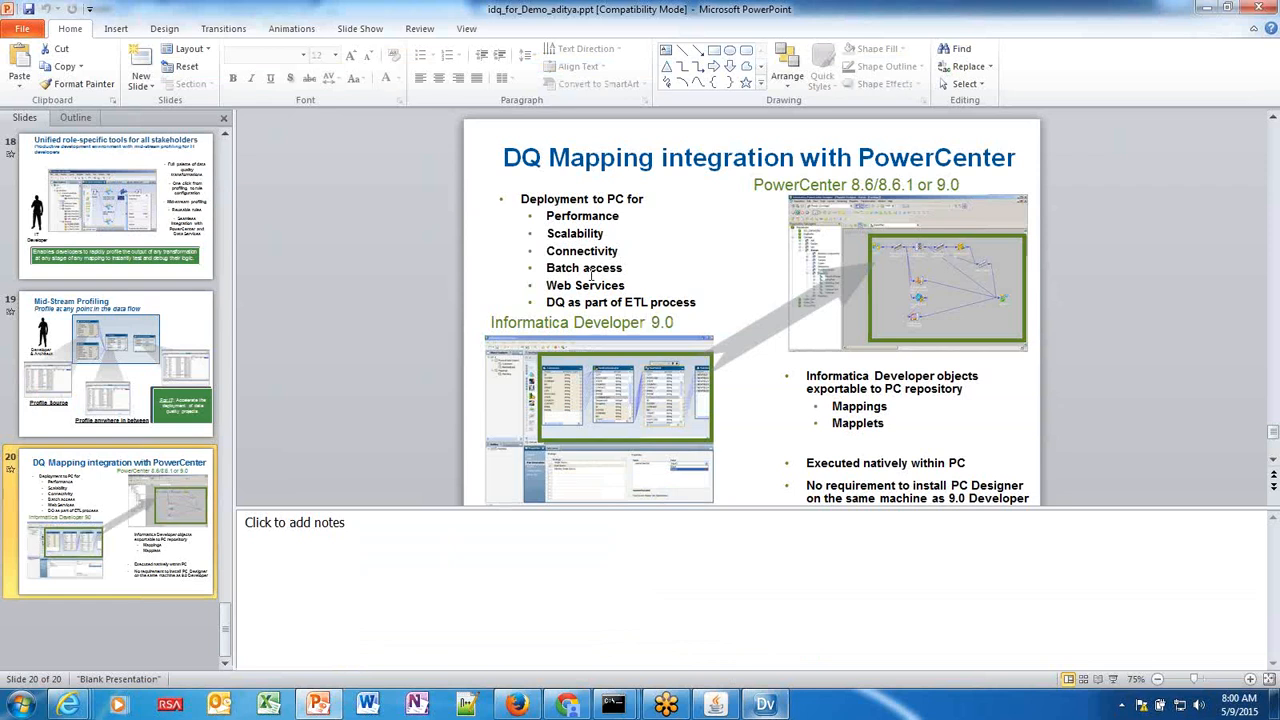
# Bring the Informatica Analyst page forward from the Internet Explorer taskbar preview.
pyautogui.moveTo(83, 710)
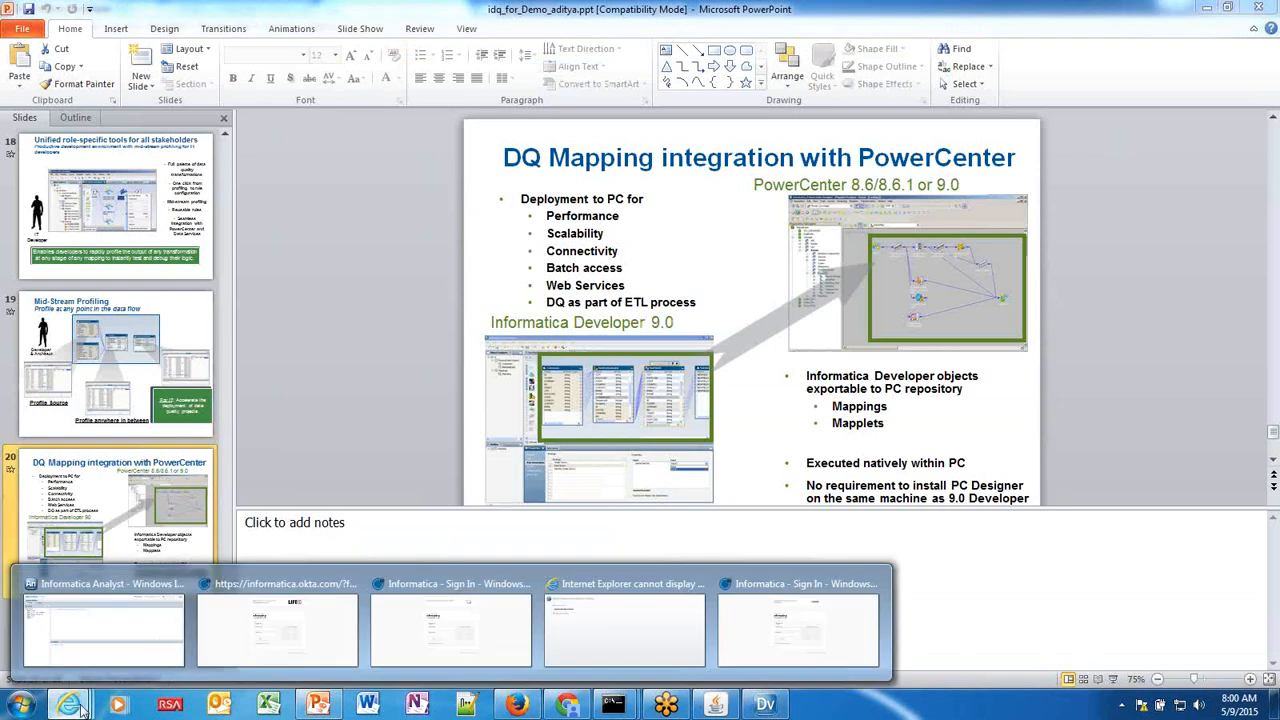
pyautogui.click(108, 633)
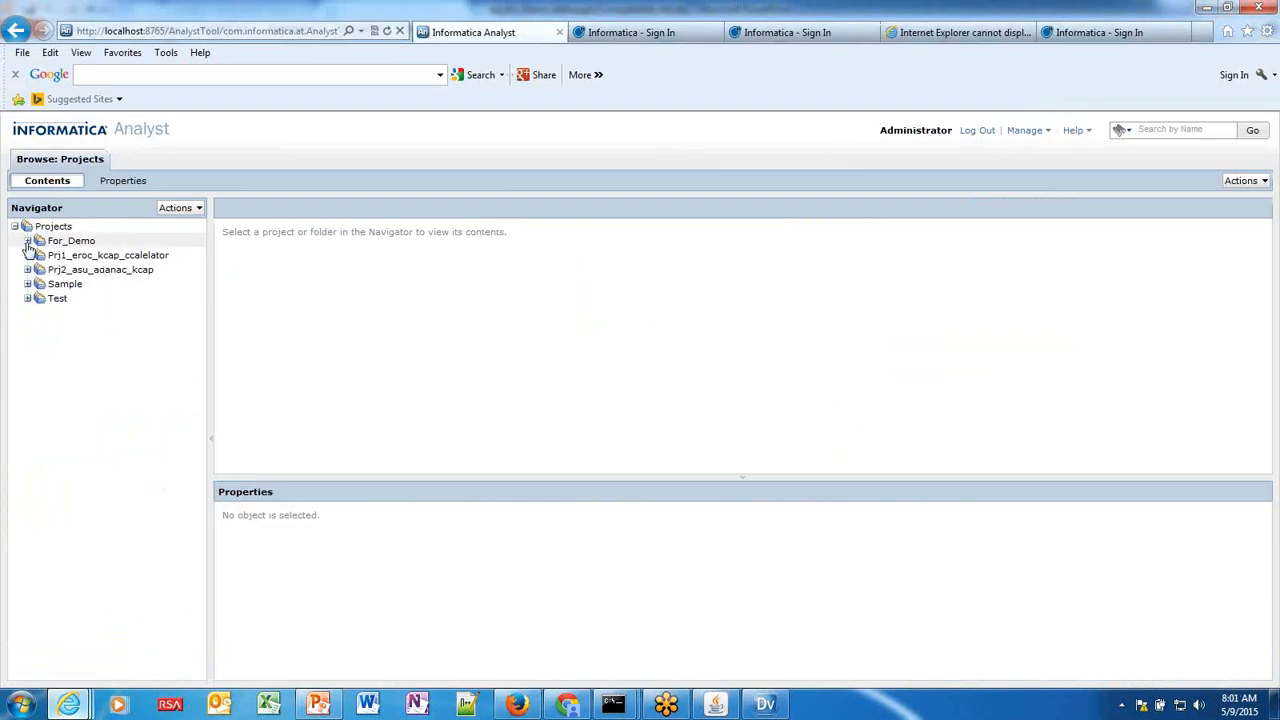
# Collapse For_Demo in Developer, then show the For_Demo project contents in Analyst.
pyautogui.click(765, 707)
pyautogui.scroll(3, 309, 119)
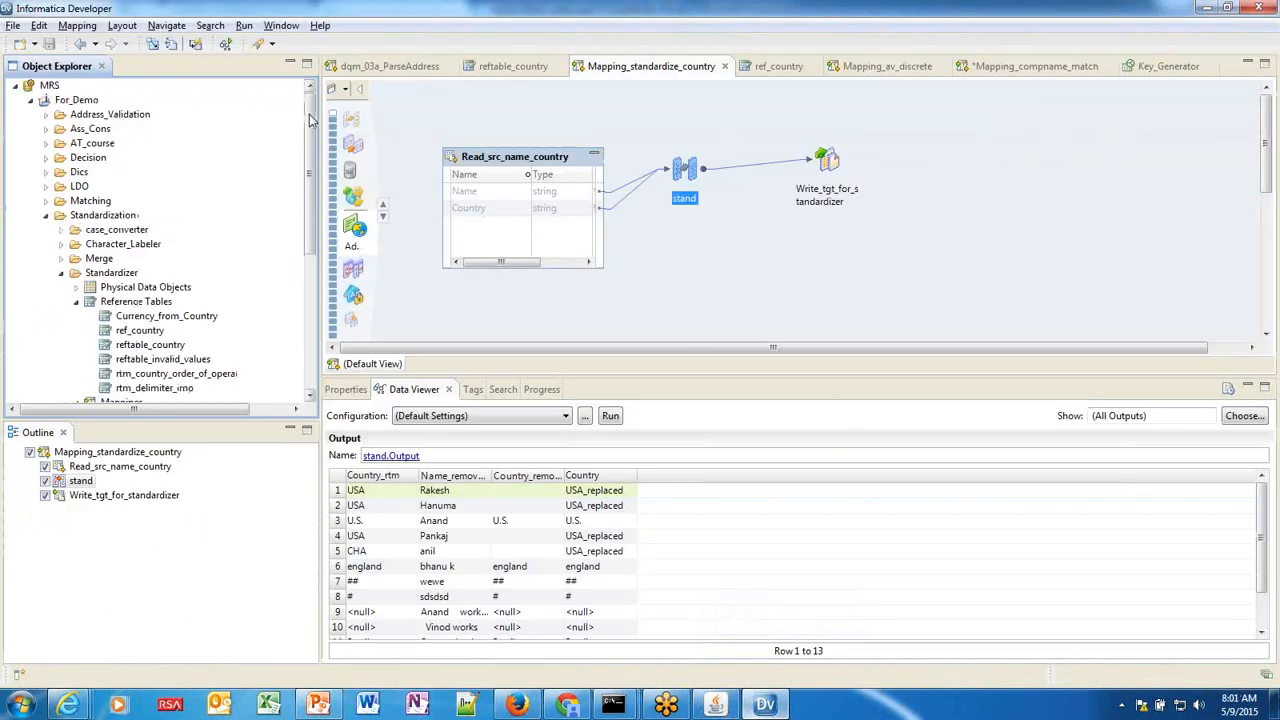
pyautogui.click(30, 100)
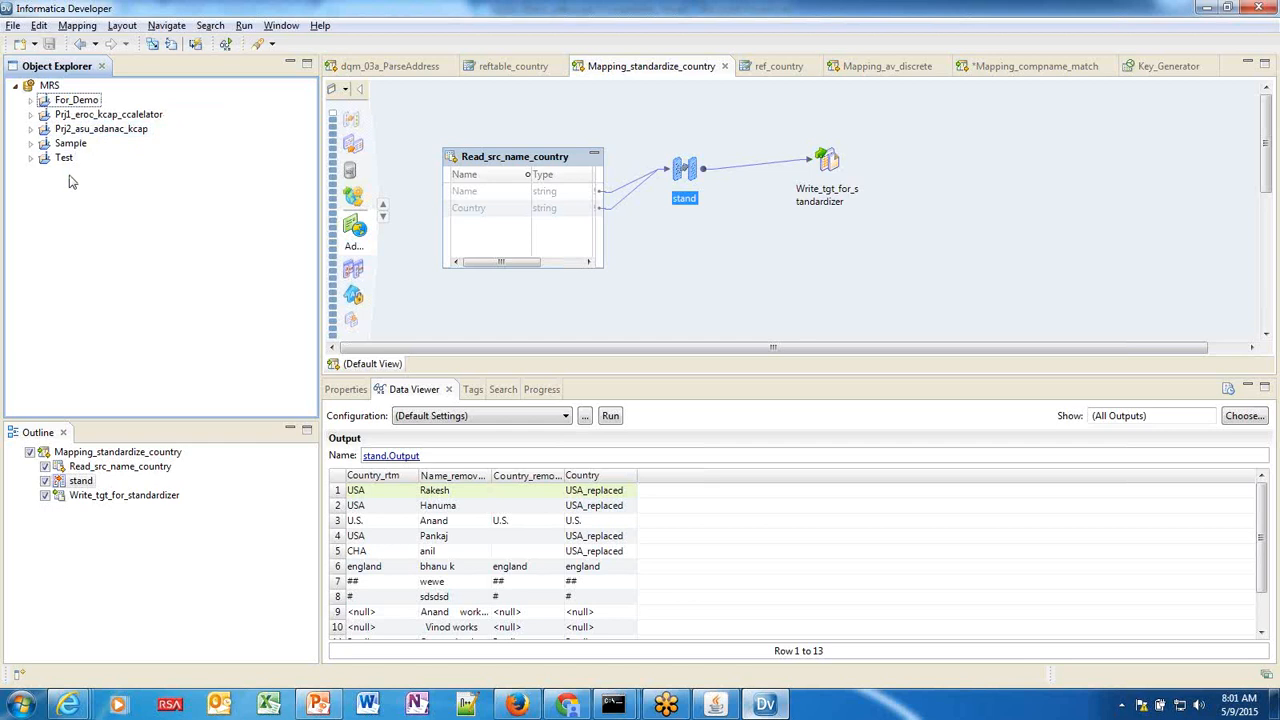
pyautogui.hotkey('alt', 'Tab')
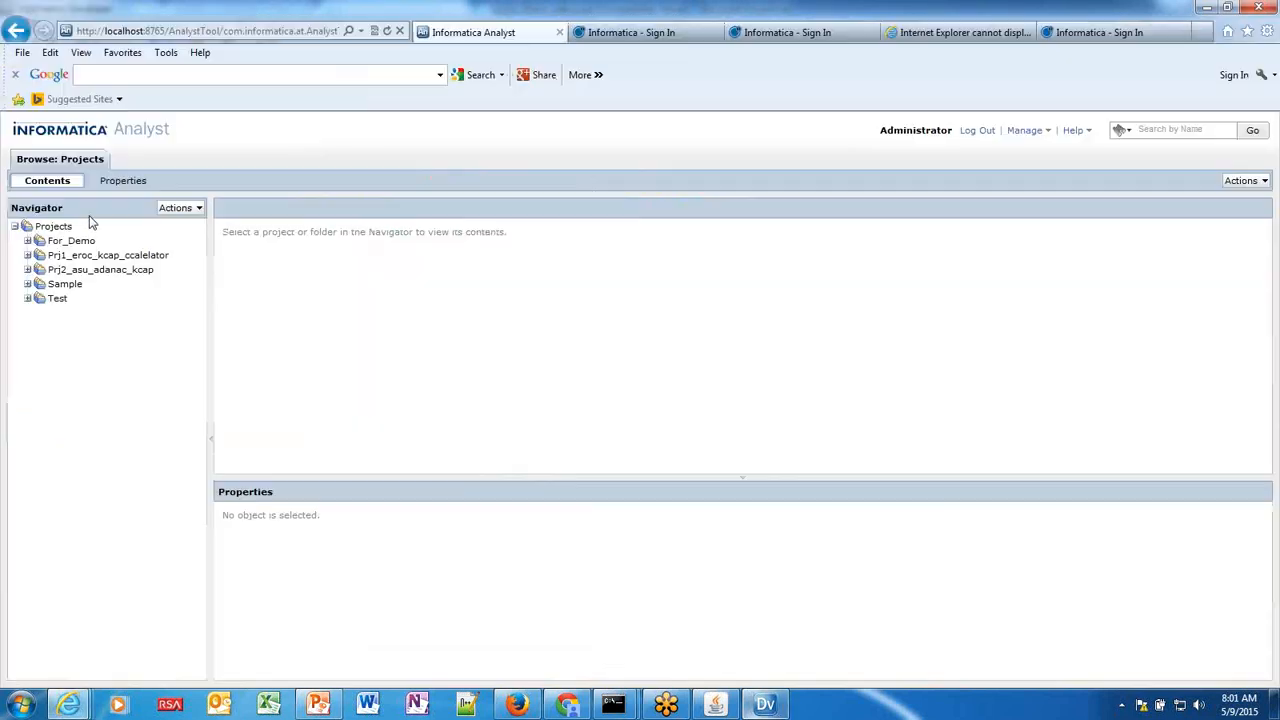
pyautogui.click(28, 242)
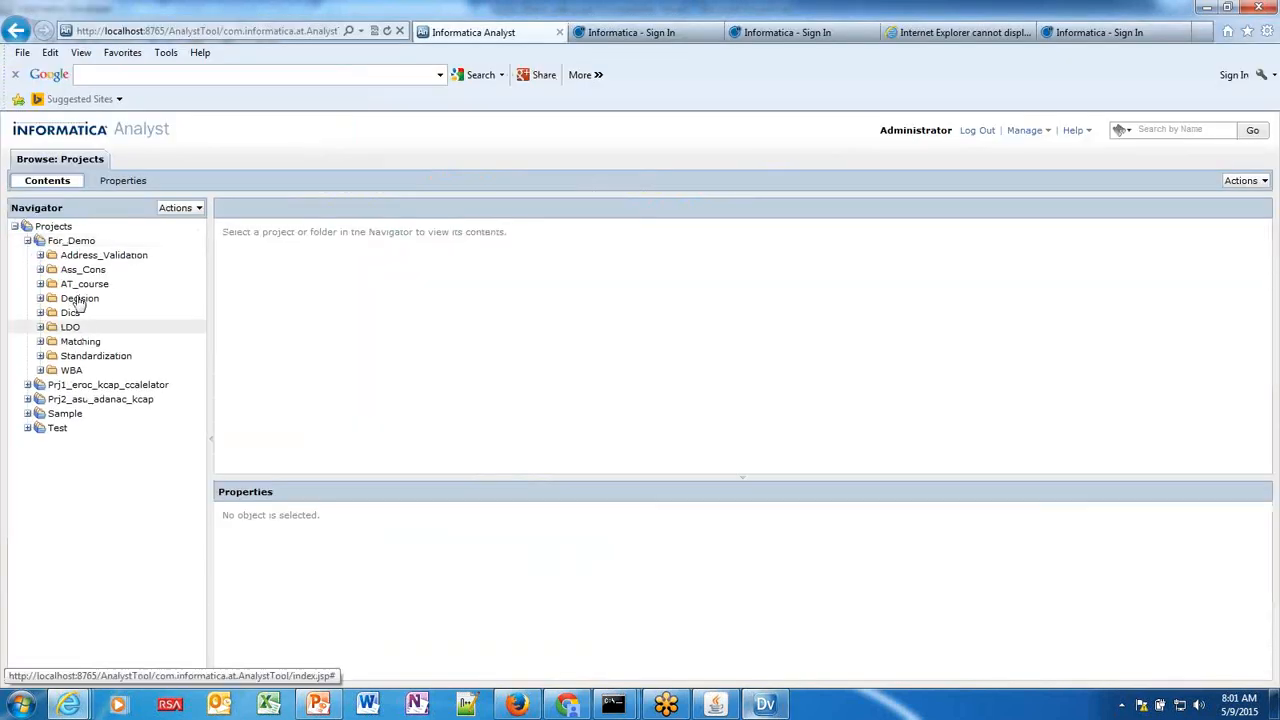
pyautogui.click(77, 244)
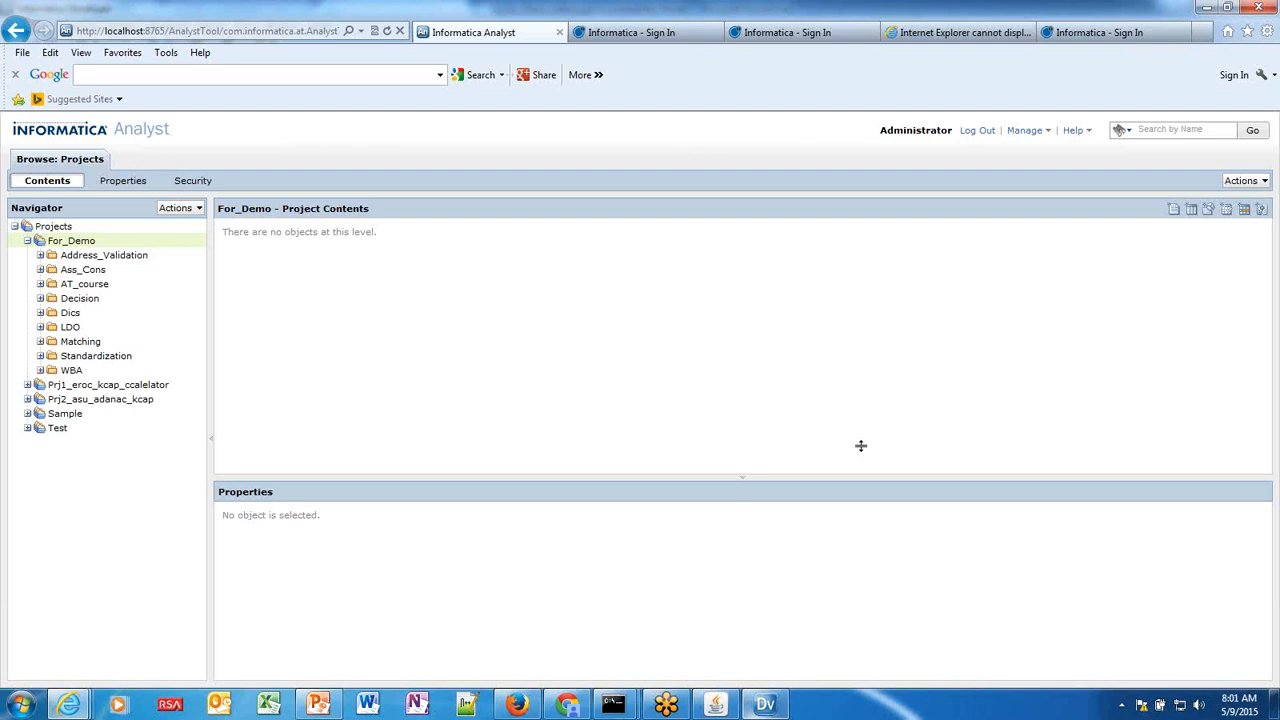
pyautogui.moveTo(743, 478); pyautogui.dragTo(744, 465)
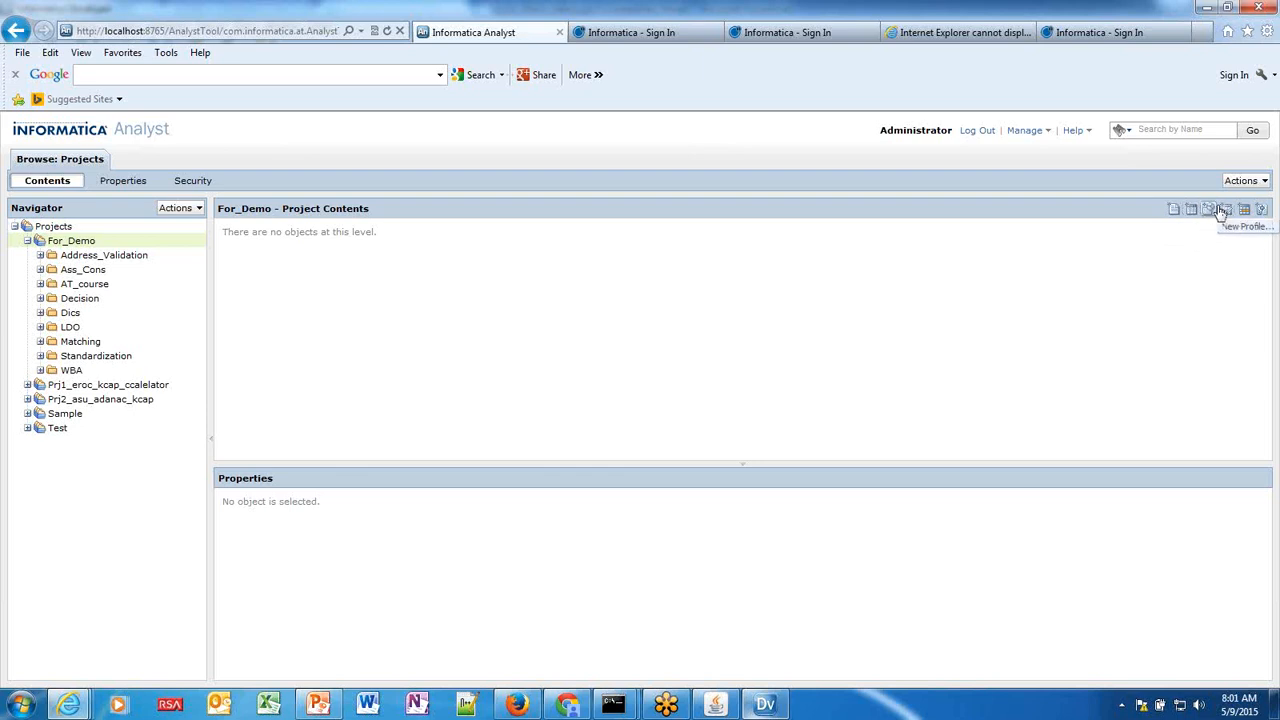
# Expand Standardization > Standardizer and open the reftable_country reference table.
pyautogui.click(40, 356)
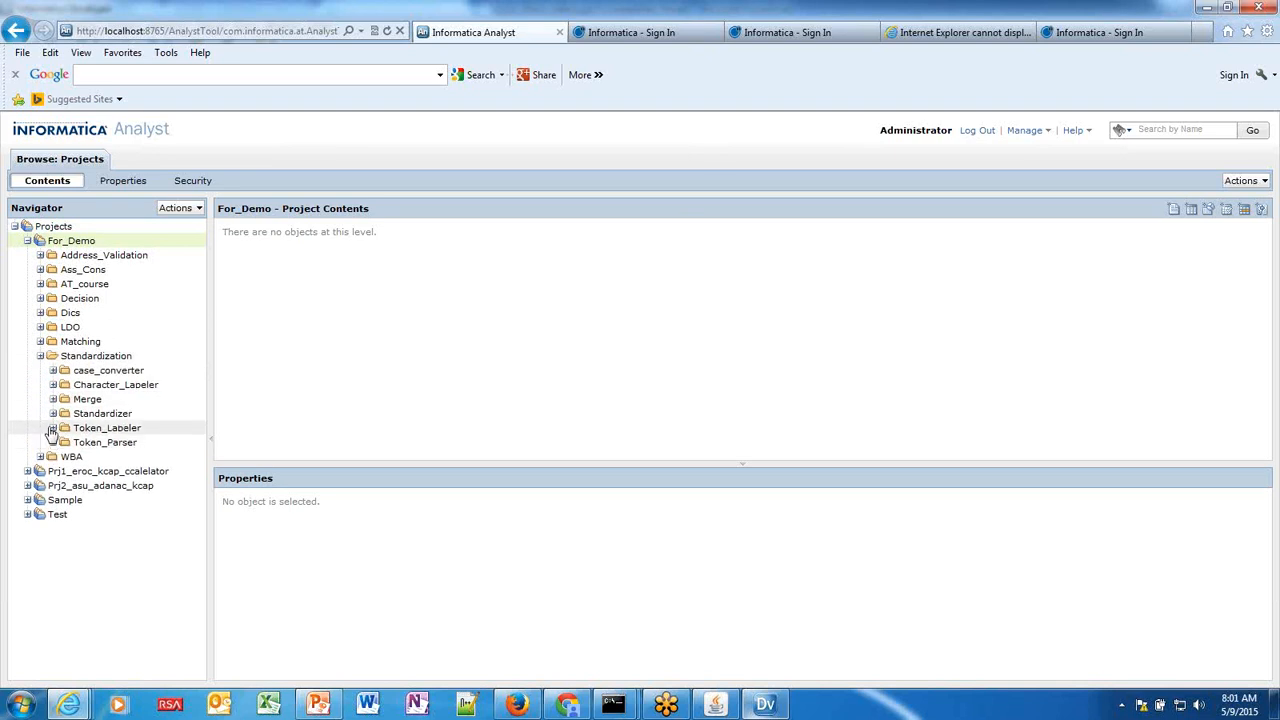
pyautogui.click(53, 413)
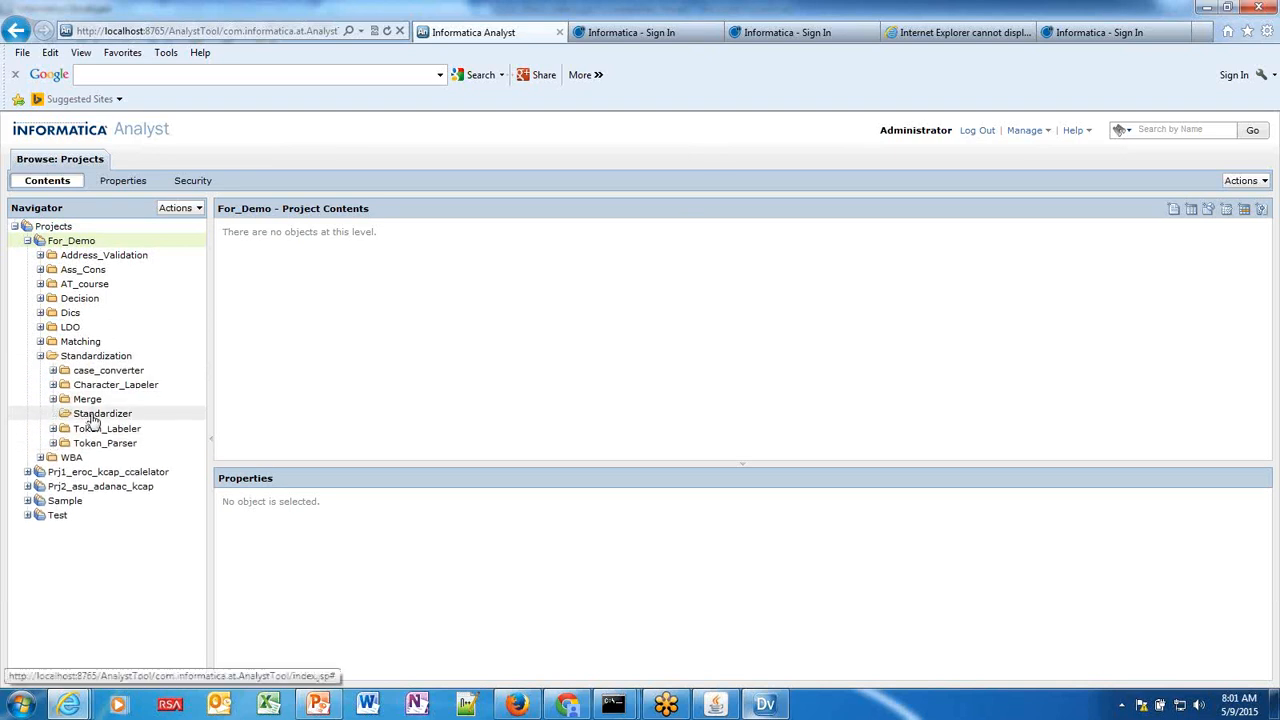
pyautogui.click(90, 418)
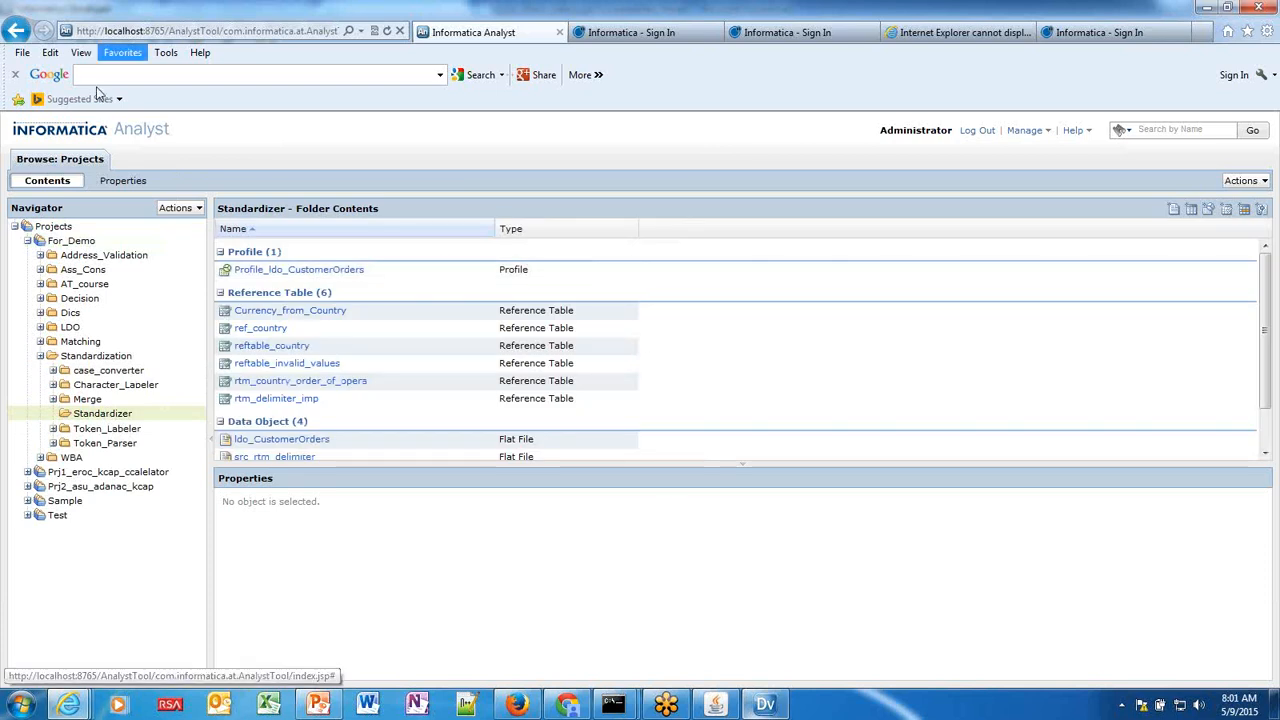
pyautogui.click(767, 705)
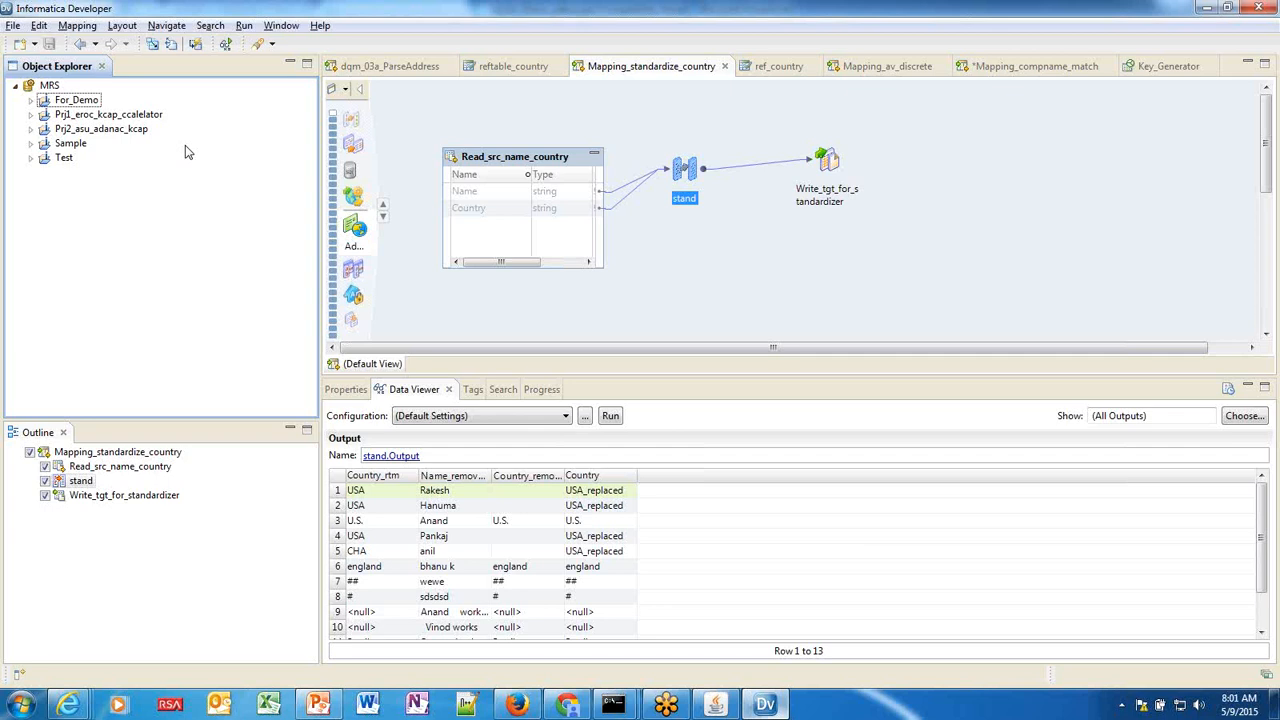
pyautogui.hotkey('alt', 'Tab')
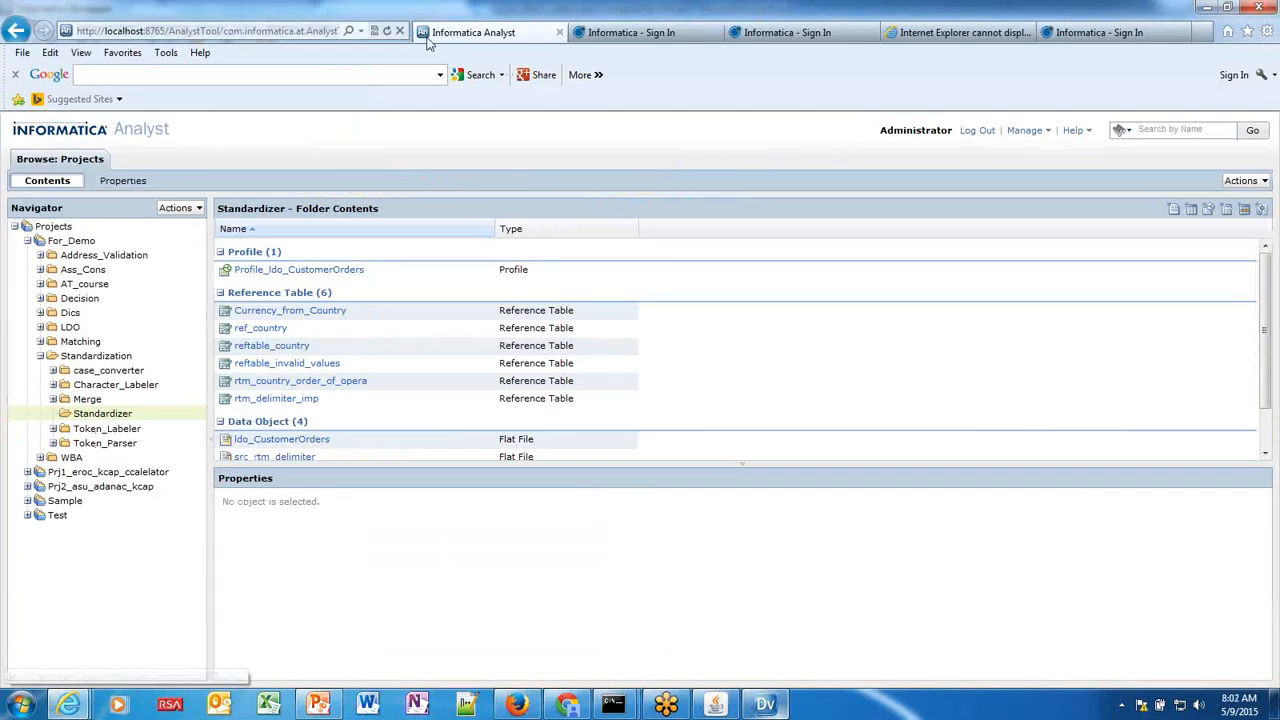
pyautogui.hotkey('alt', 'Tab')
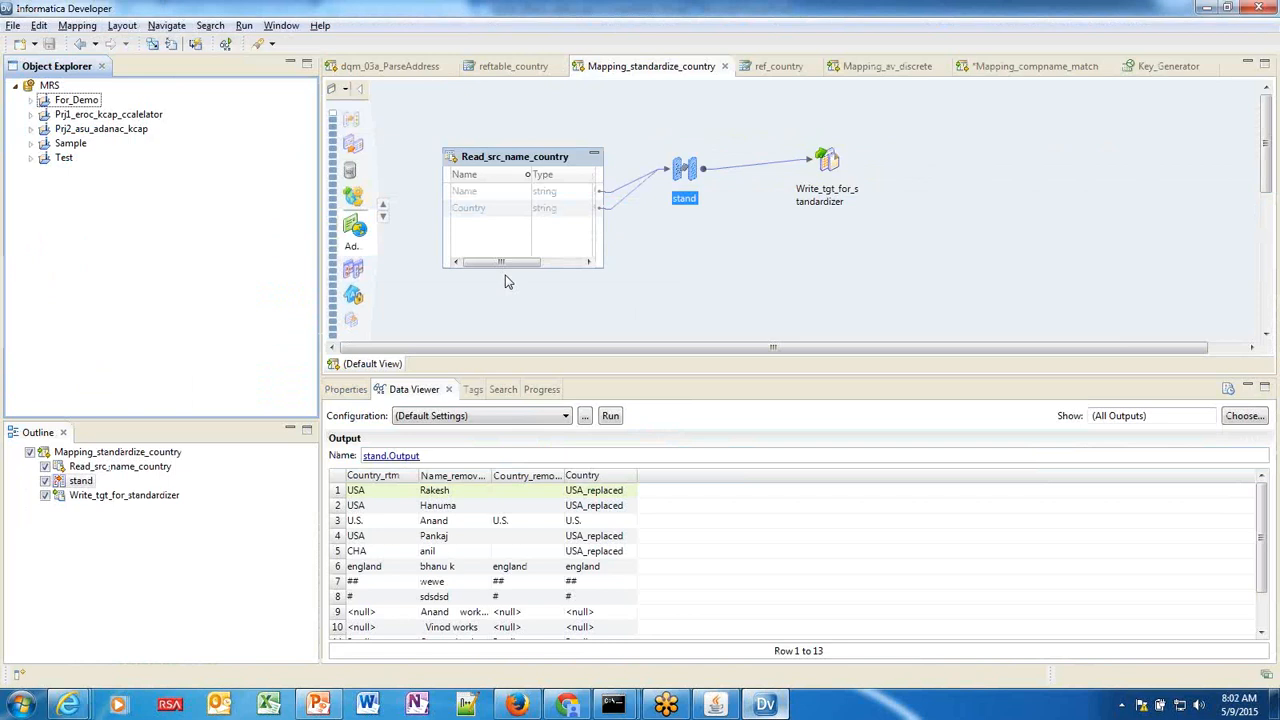
pyautogui.hotkey('alt', 'Tab')
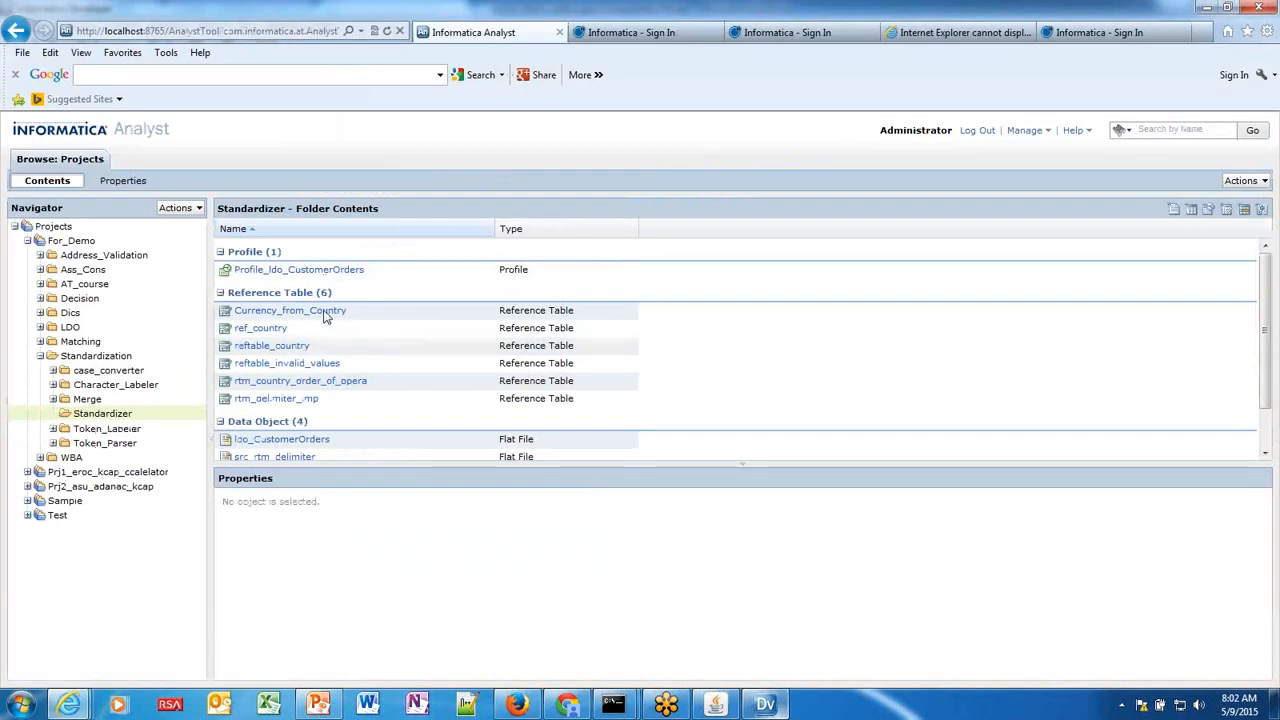
pyautogui.click(270, 347)
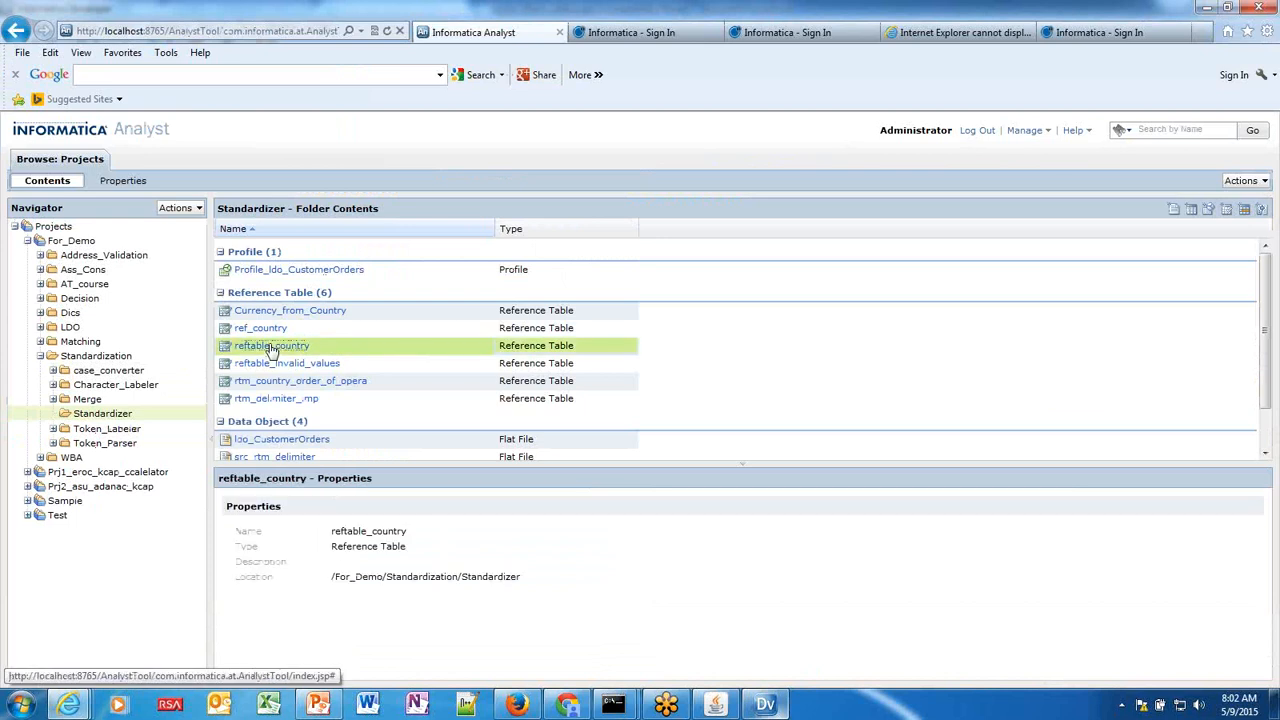
pyautogui.click(765, 704)
# In ref_country's Data view, add a row with value jj below the US row and save.
pyautogui.click(768, 70)
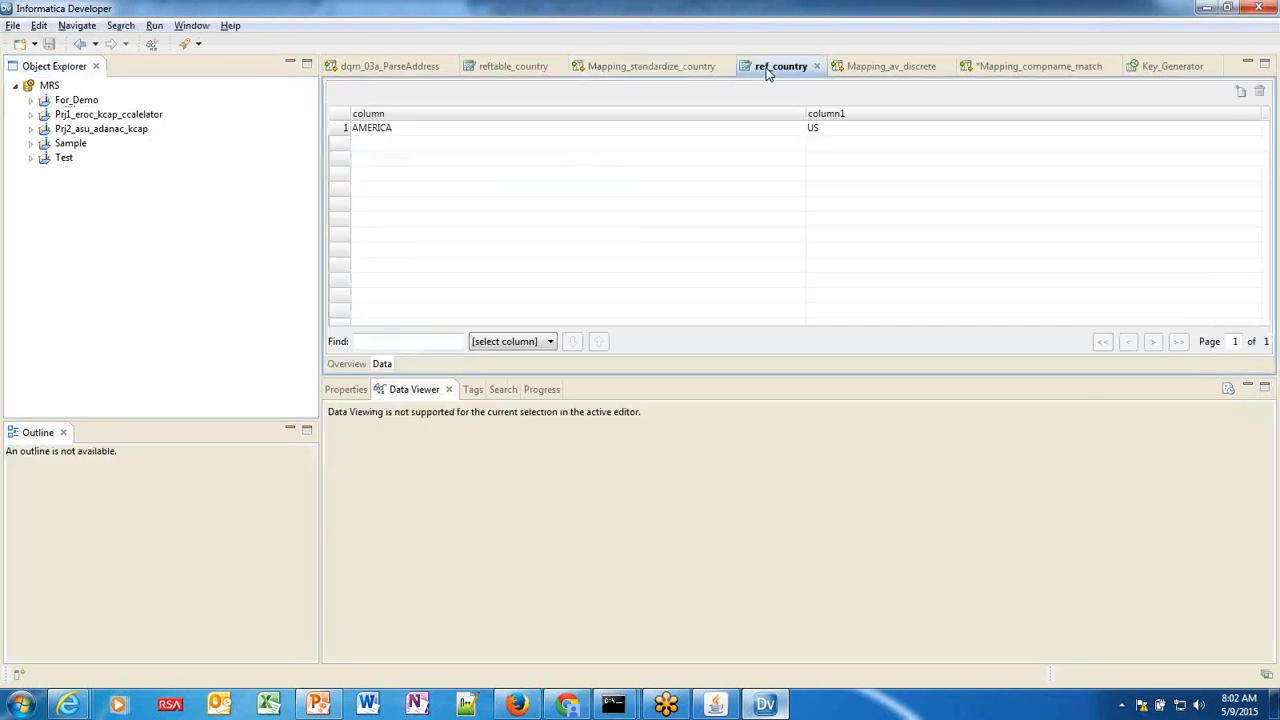
pyautogui.click(344, 364)
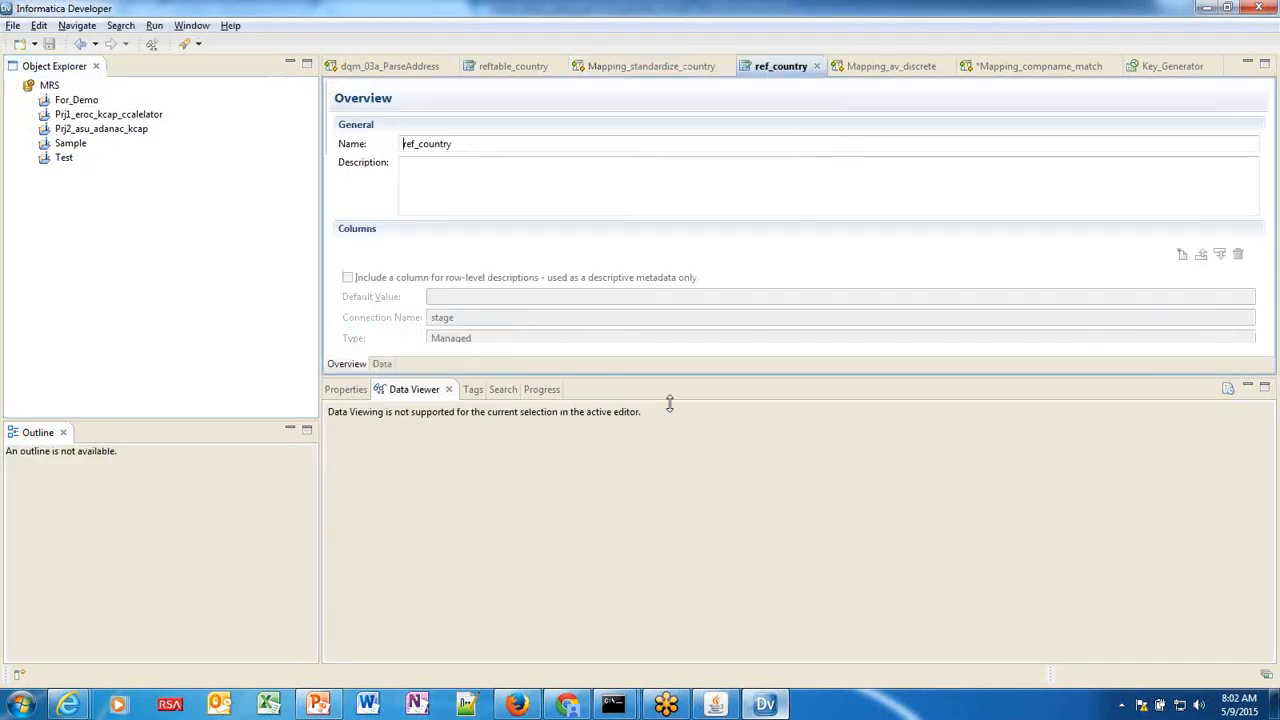
pyautogui.moveTo(669, 403); pyautogui.dragTo(669, 514)
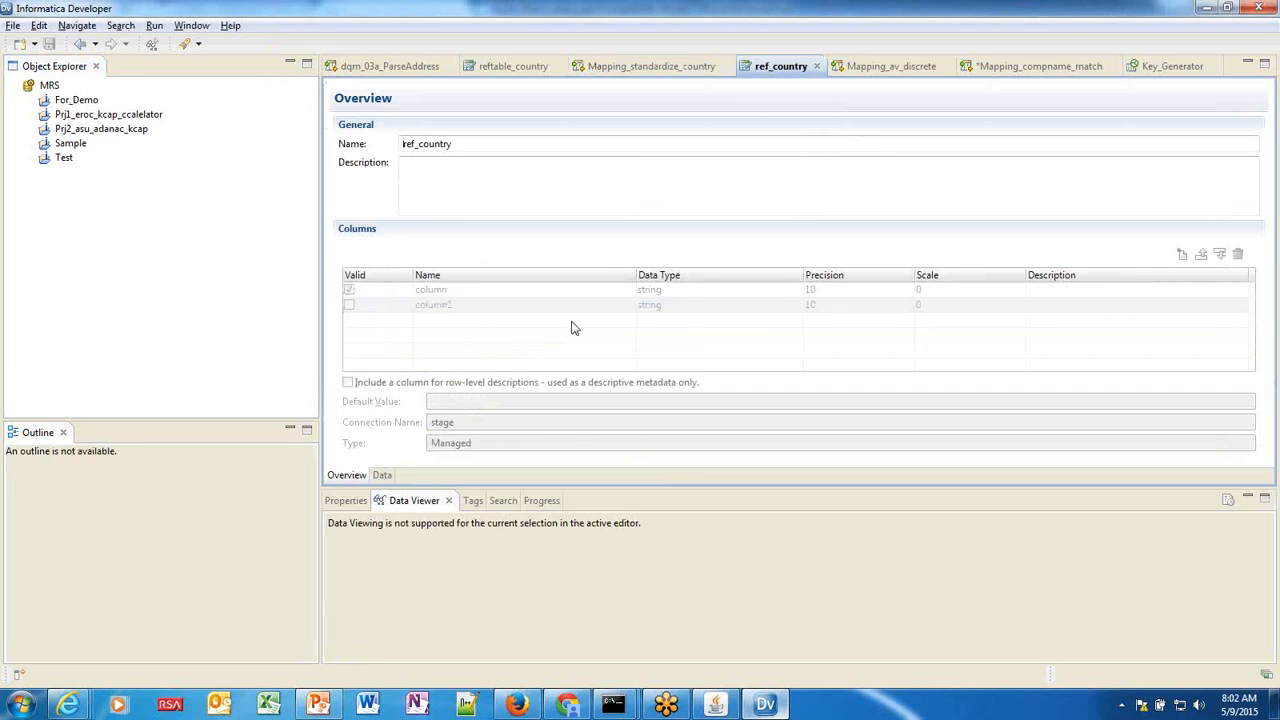
pyautogui.click(381, 475)
pyautogui.click(414, 128)
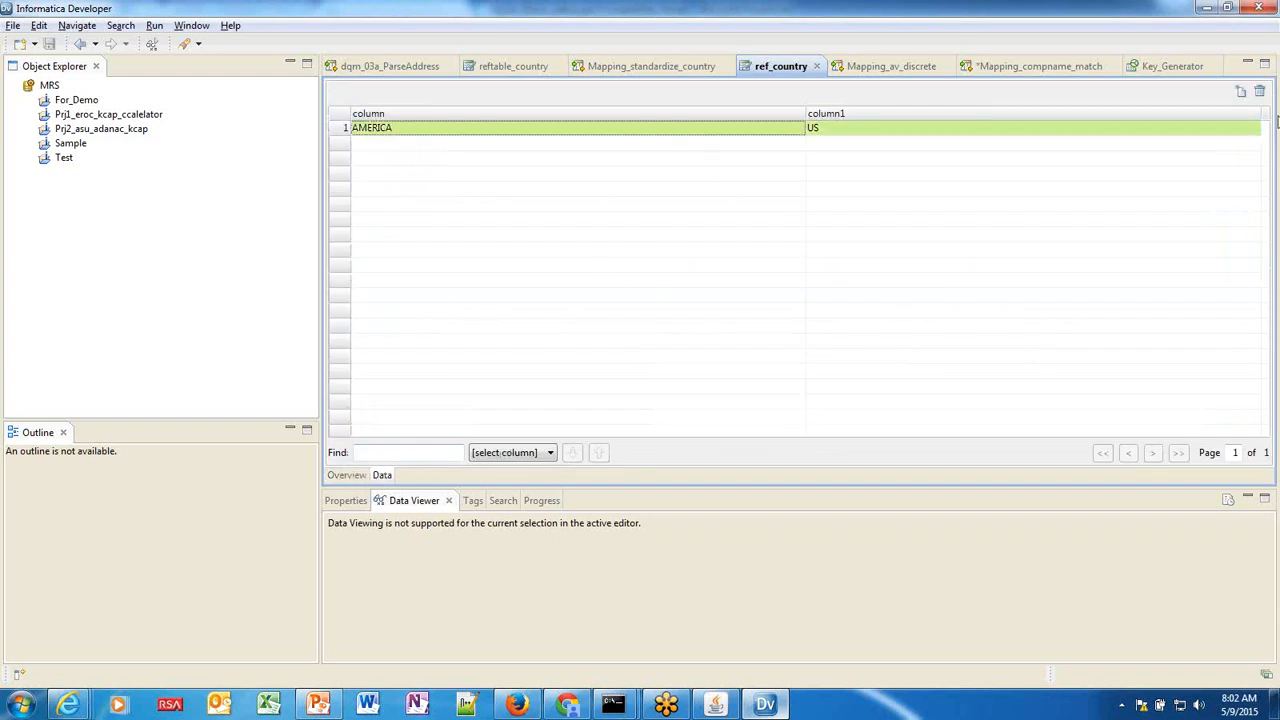
pyautogui.click(1260, 91)
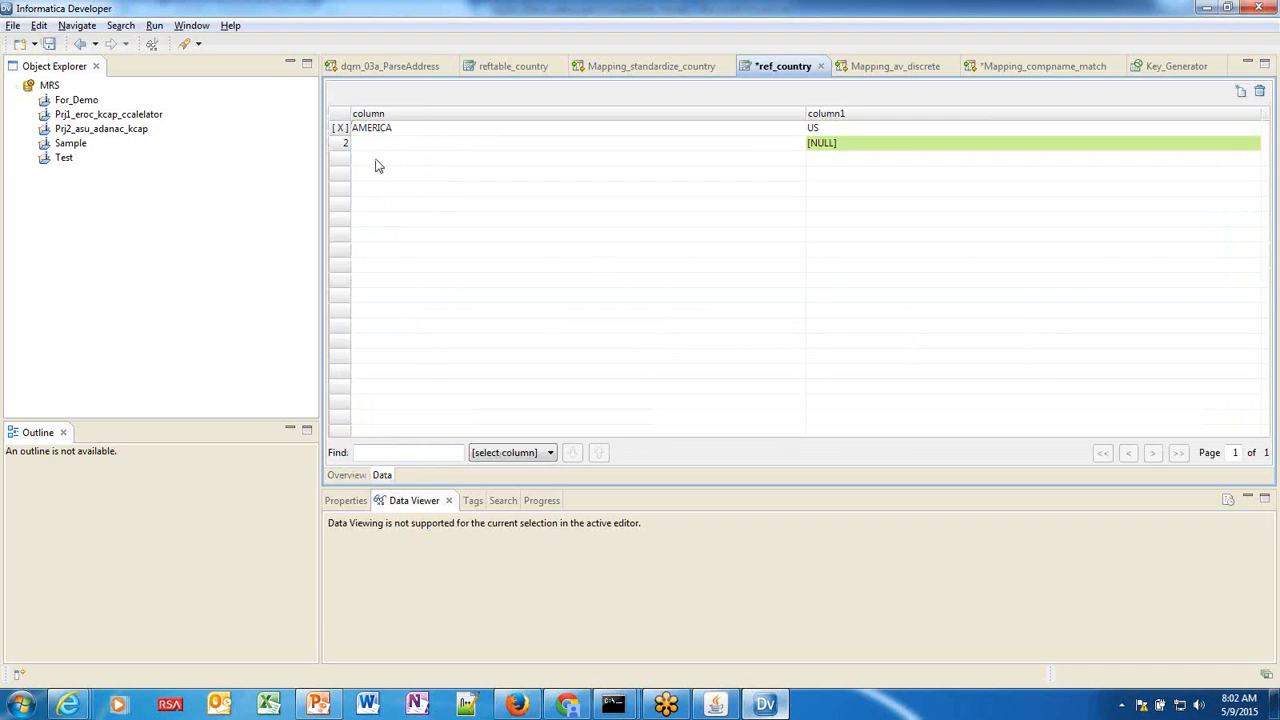
pyautogui.write('jj')
pyautogui.press('Return')
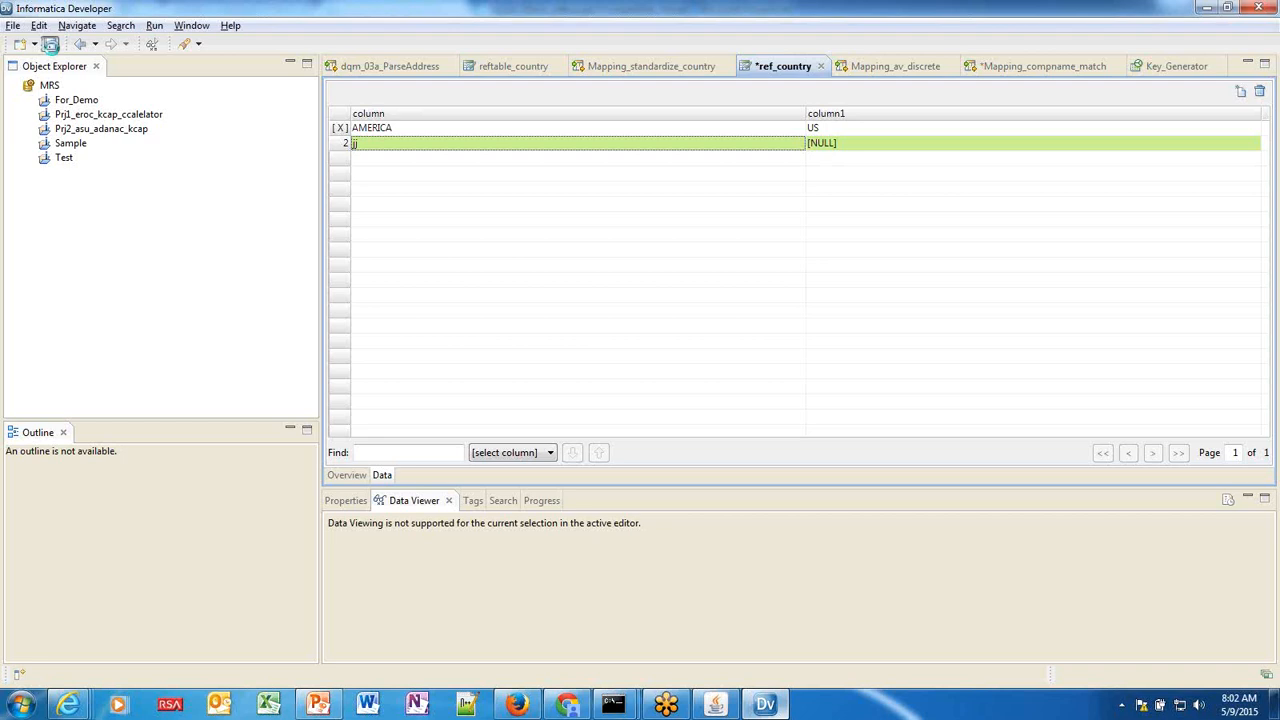
pyautogui.click(50, 45)
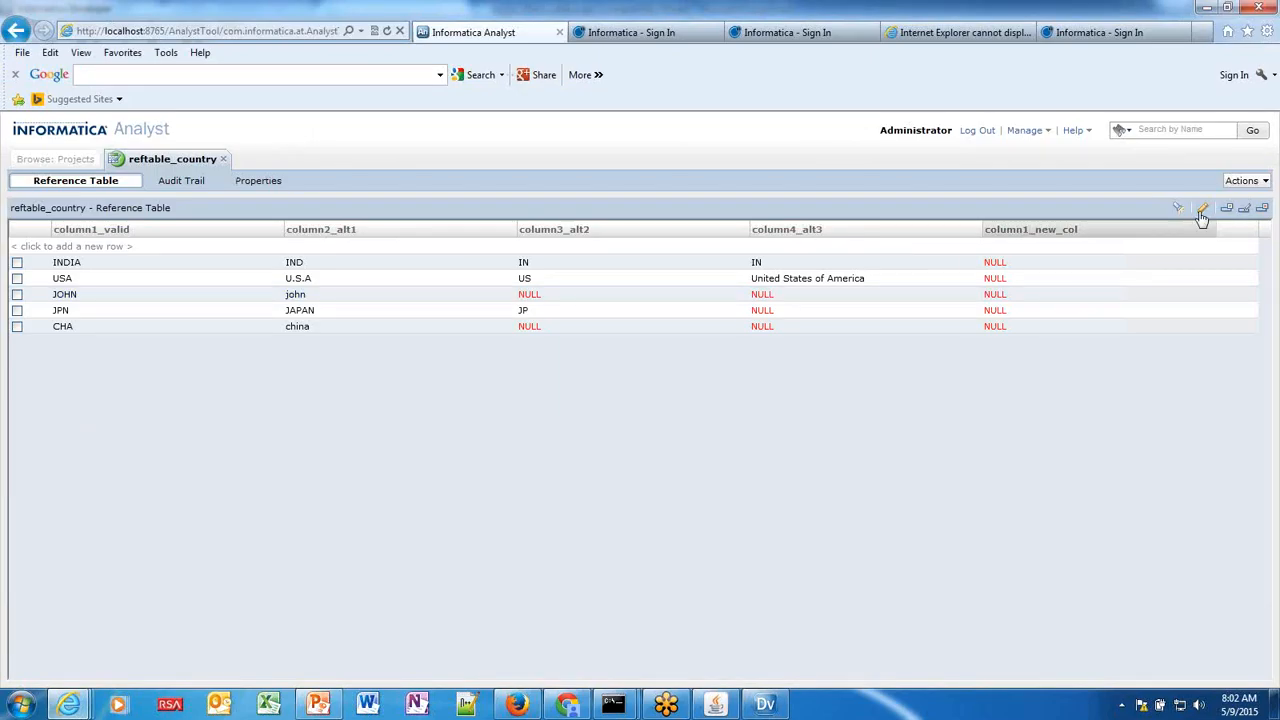
# Check reftable_country column properties (trying column2_alt1 as valid), cancel, and open the Audit Trail.
pyautogui.click(1203, 213)
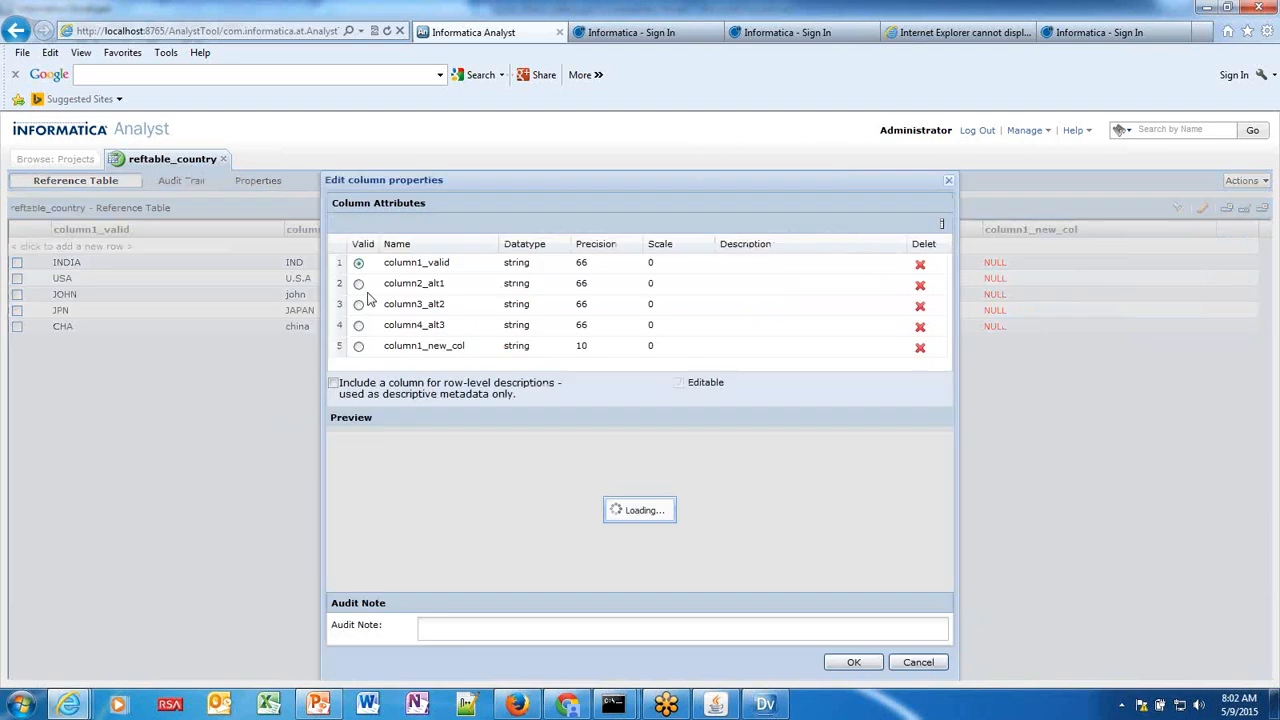
pyautogui.click(358, 285)
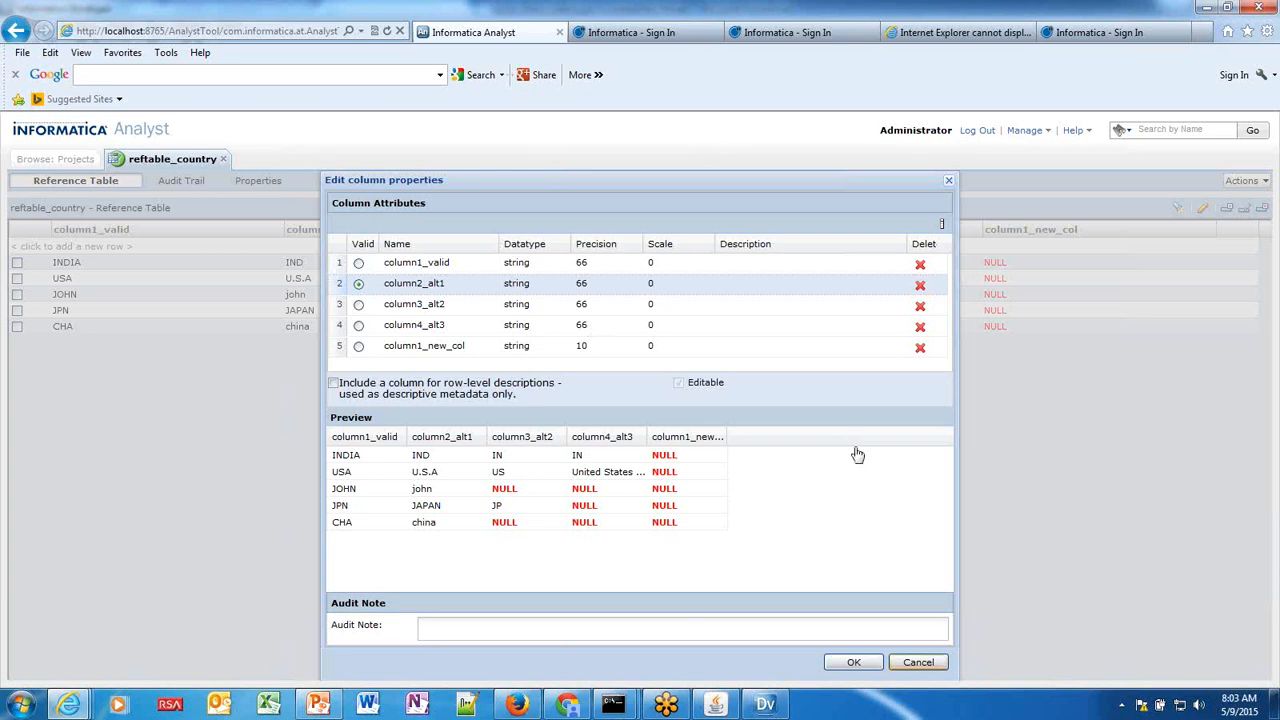
pyautogui.click(918, 662)
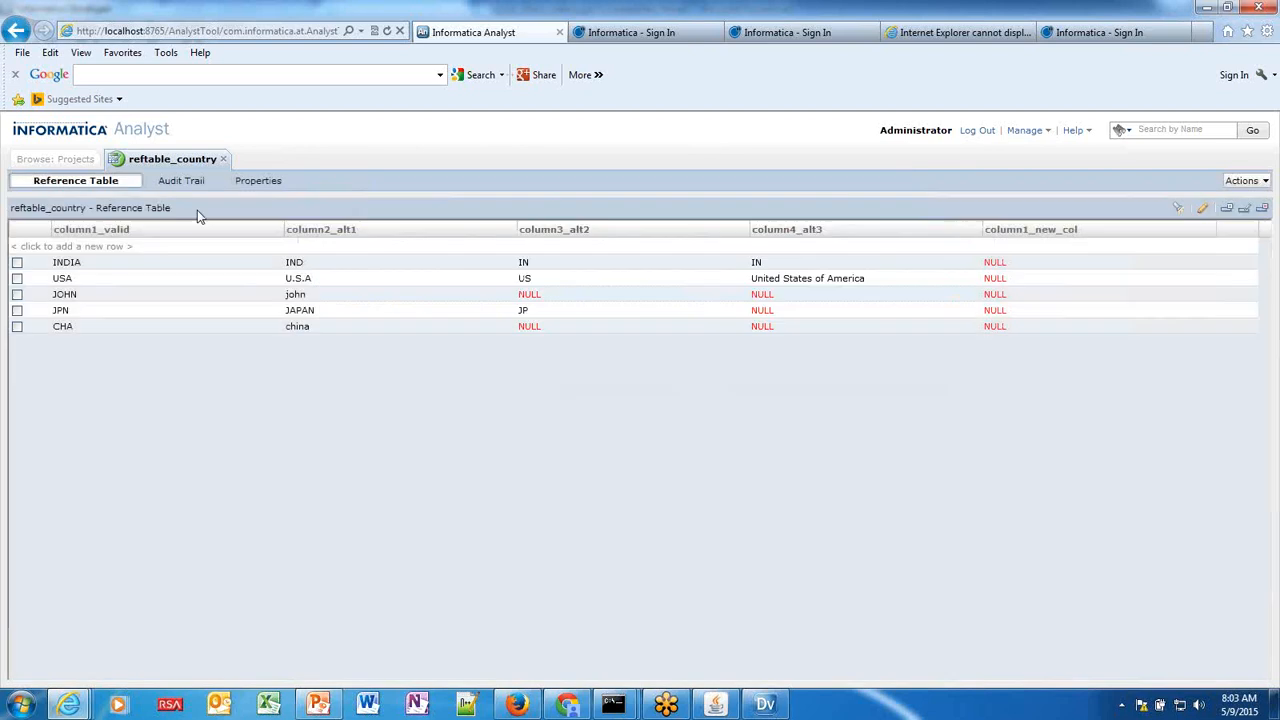
pyautogui.click(187, 182)
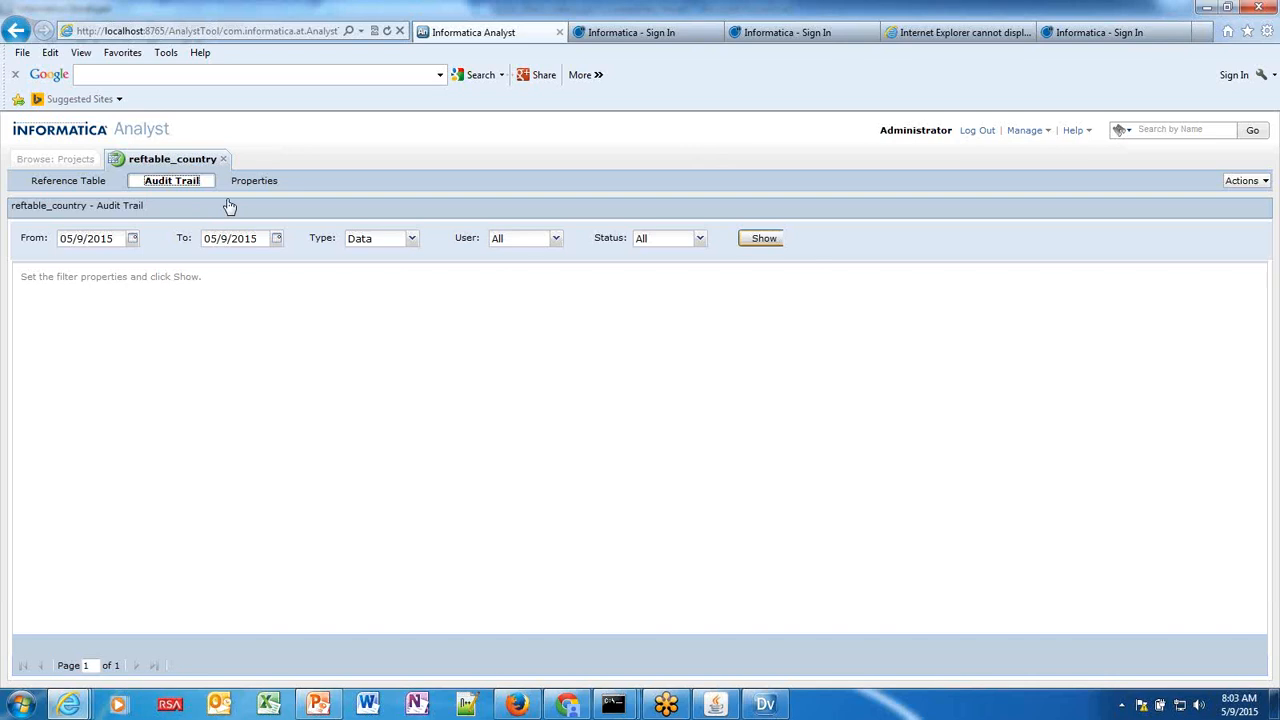
# Show the Data audit entries, then refilter the audit trail to Metadata and show again.
pyautogui.press('Return')
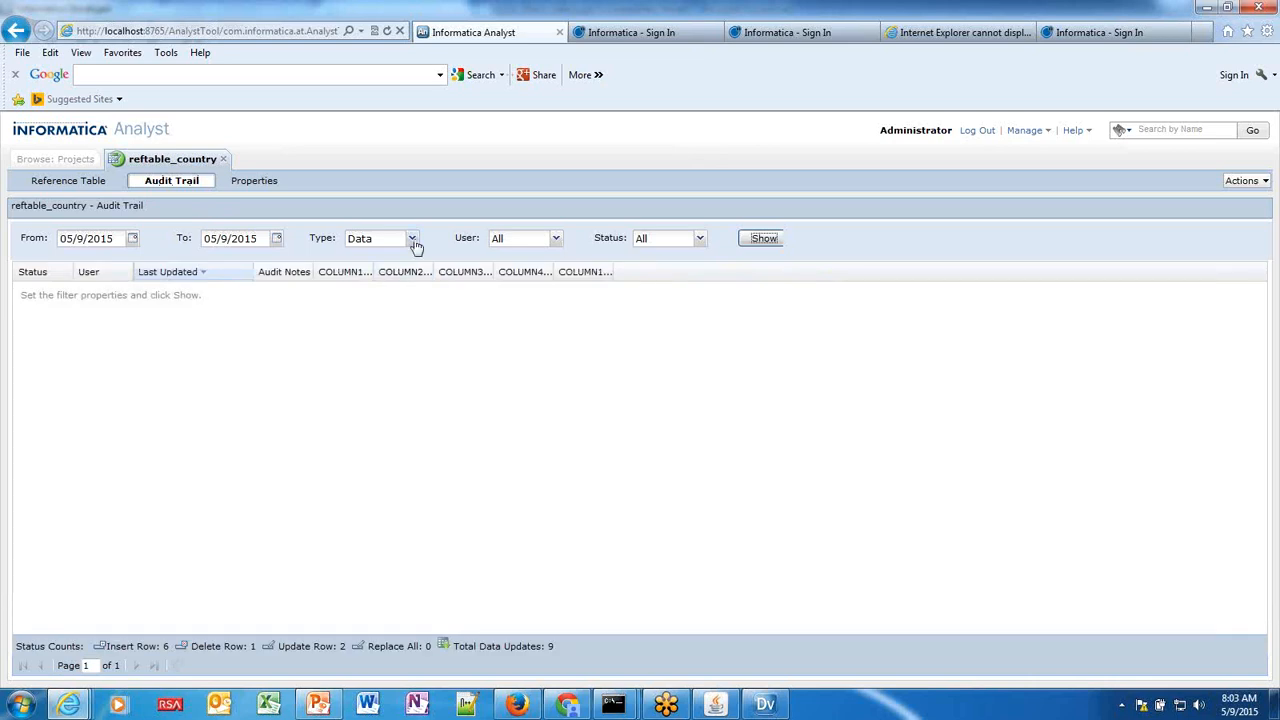
pyautogui.click(412, 241)
pyautogui.click(389, 278)
pyautogui.click(765, 239)
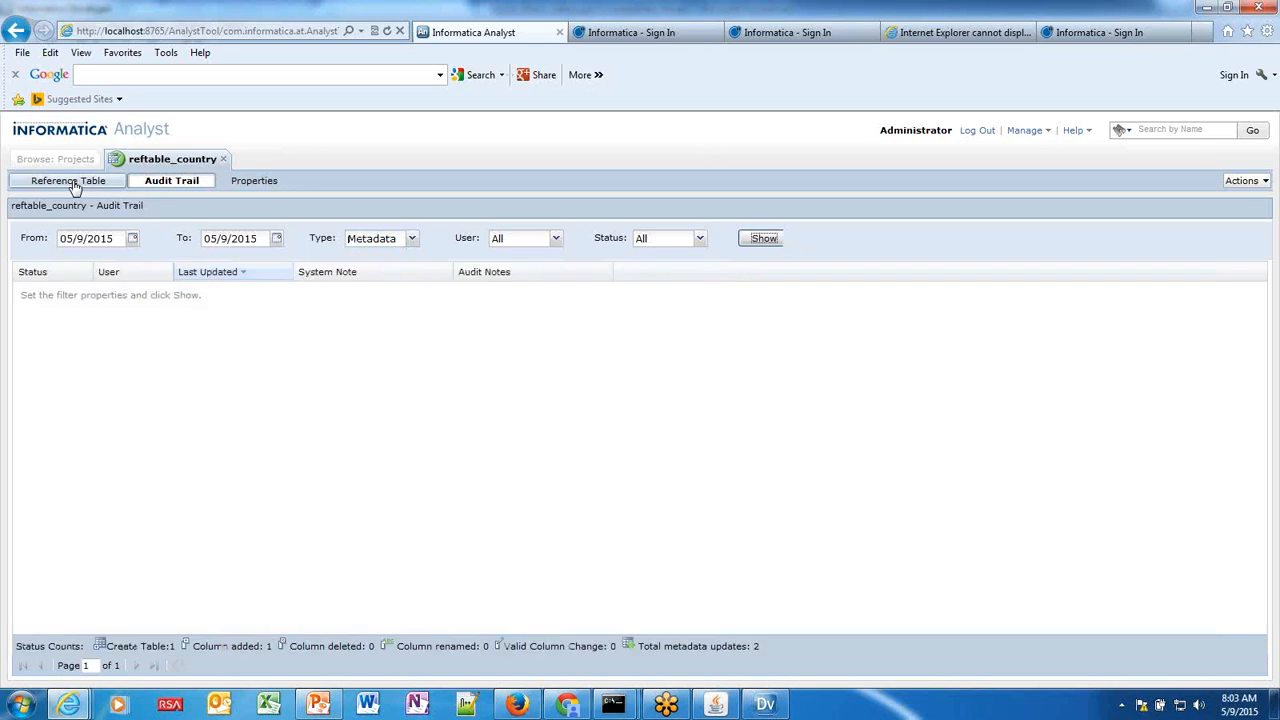
# On the Reference Table view, enter modi in the USA row's column3_alt2 cell.
pyautogui.click(72, 184)
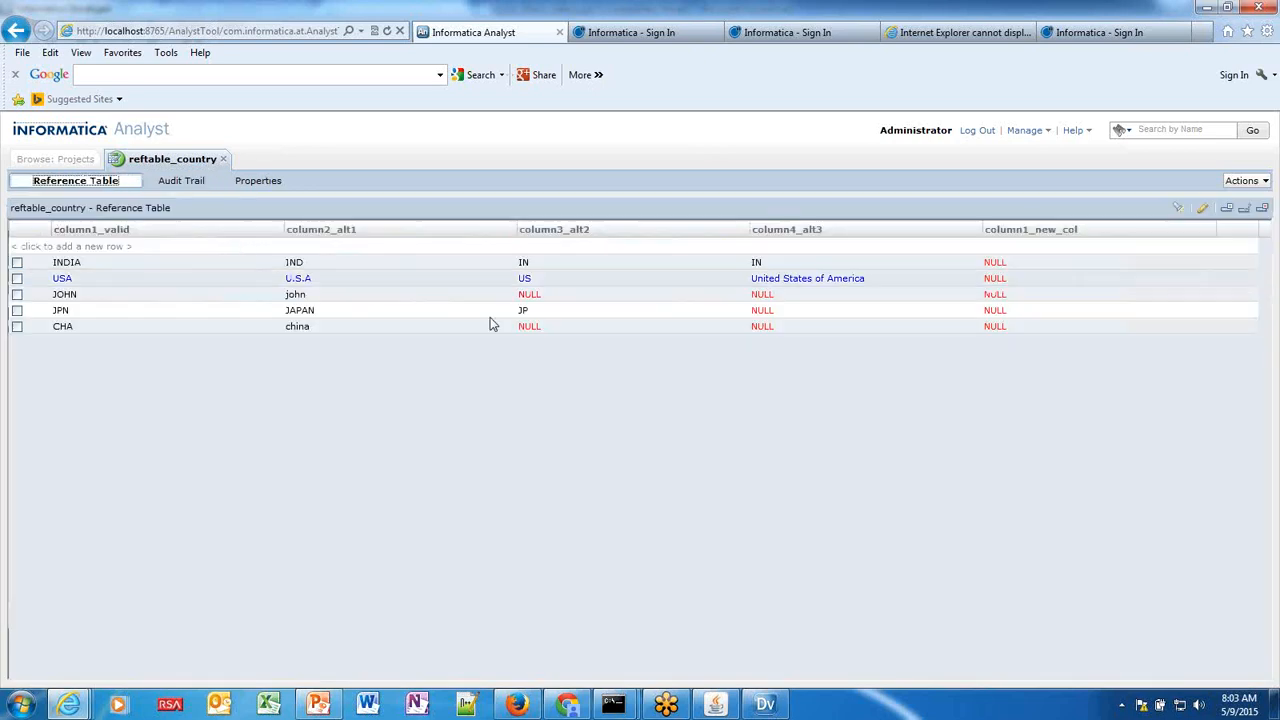
pyautogui.doubleClick(636, 281)
pyautogui.write('modi')
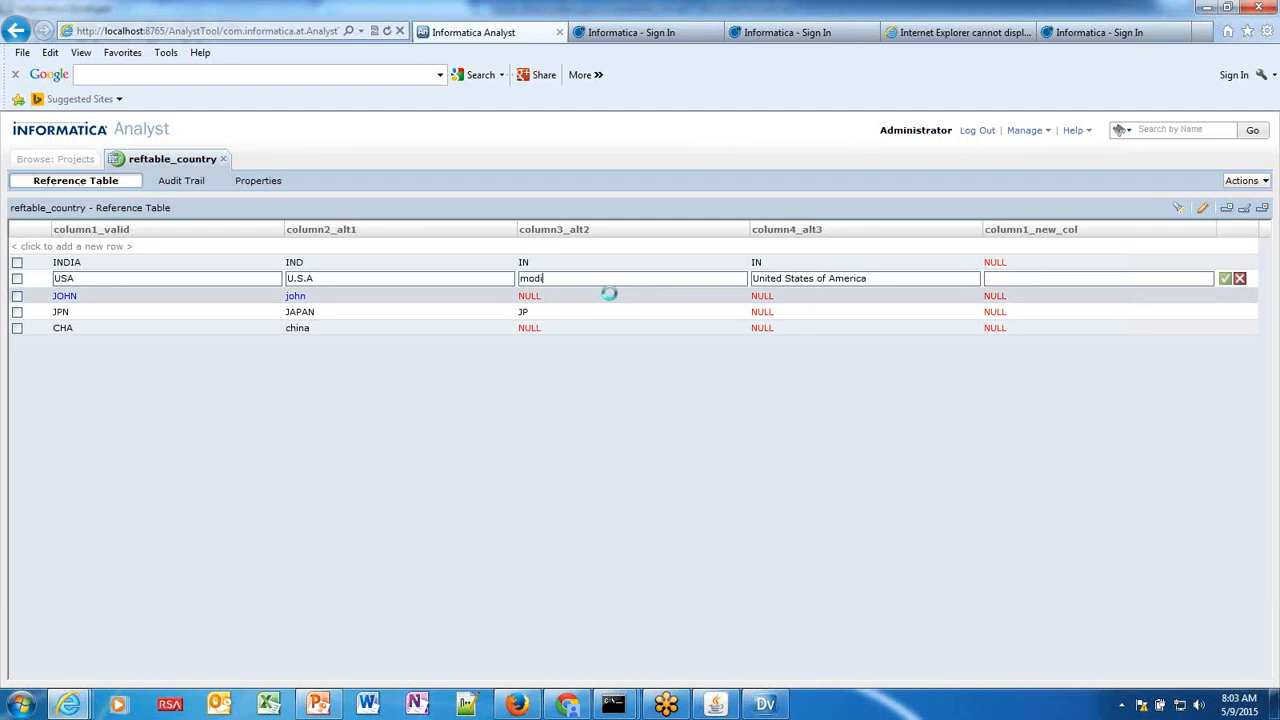
pyautogui.press('Escape')
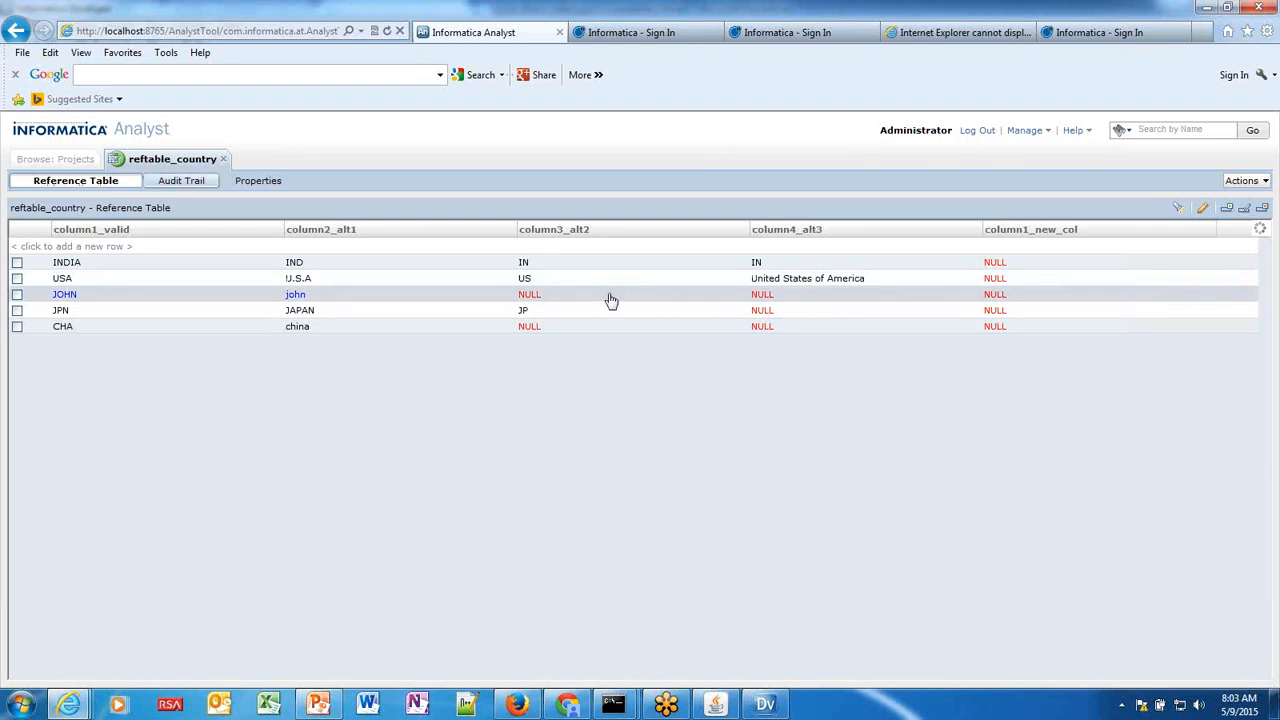
# Filter the reftable_country audit trail to Data type and list its entries.
pyautogui.click(181, 183)
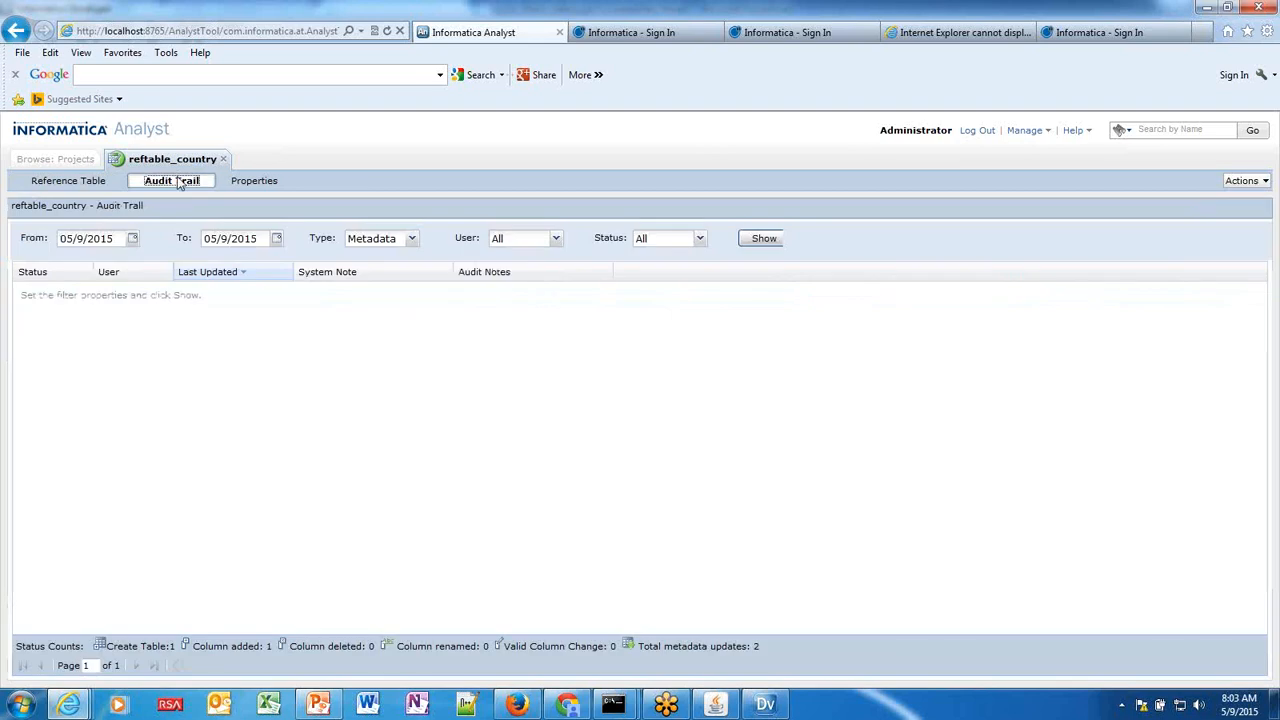
pyautogui.click(408, 240)
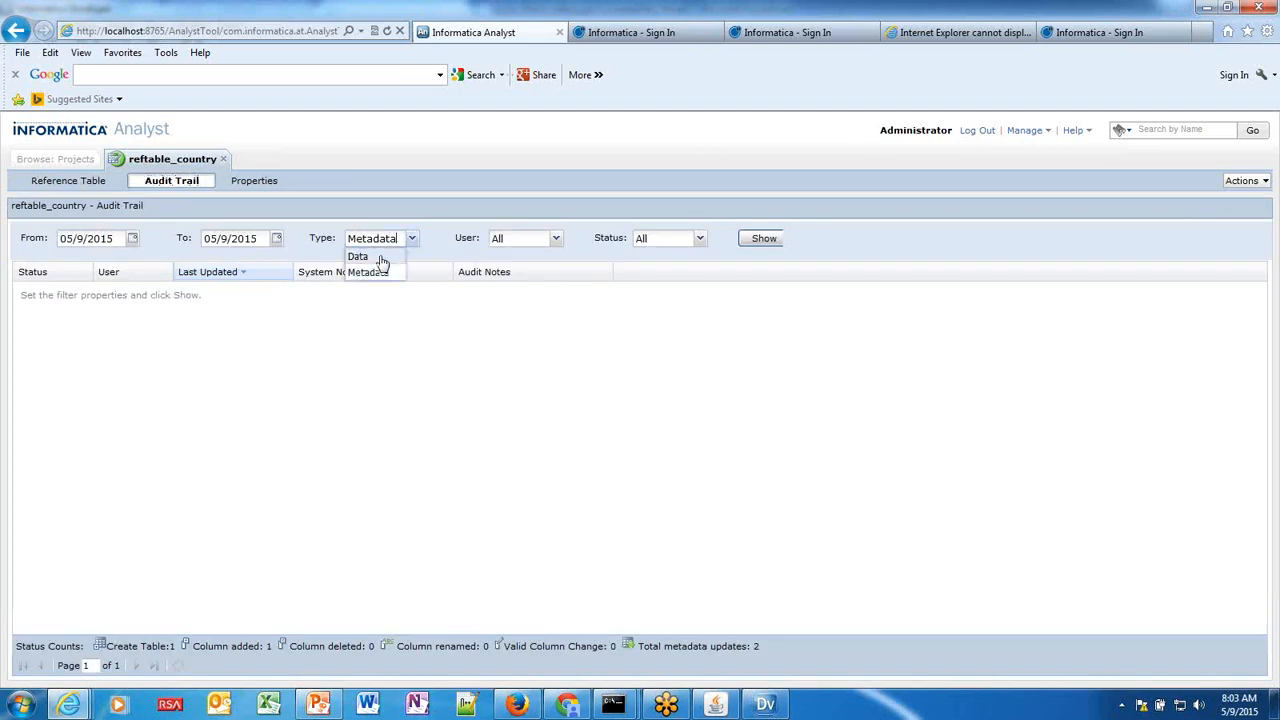
pyautogui.click(380, 254)
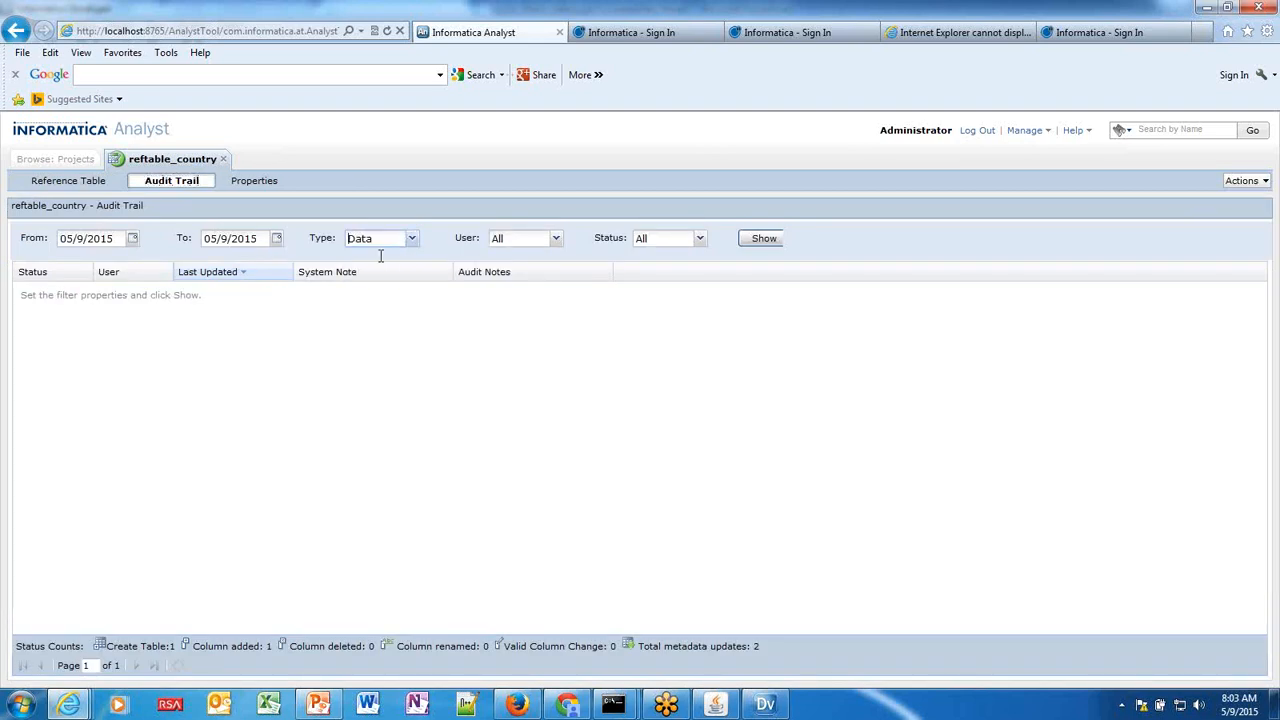
pyautogui.click(764, 240)
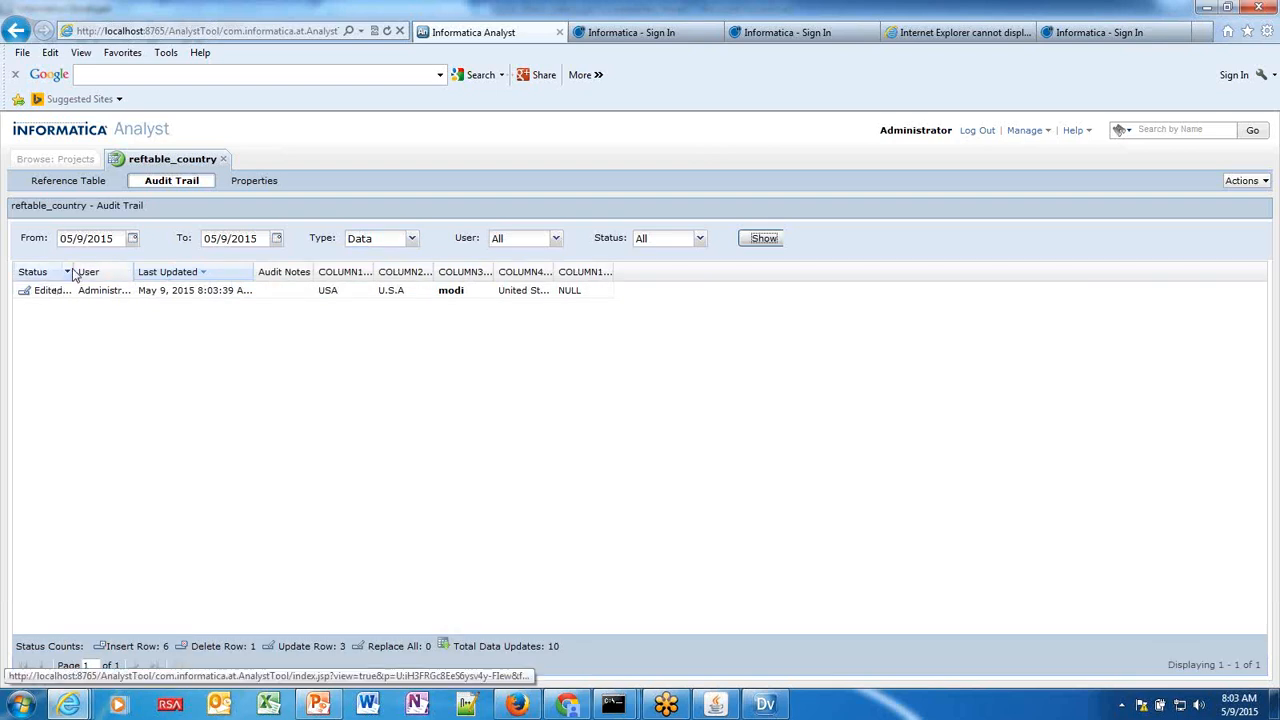
# Widen the Status and COLUMN3_ALT2 columns, check the Actions menu, then return to Developer.
pyautogui.moveTo(73, 276); pyautogui.dragTo(115, 270)
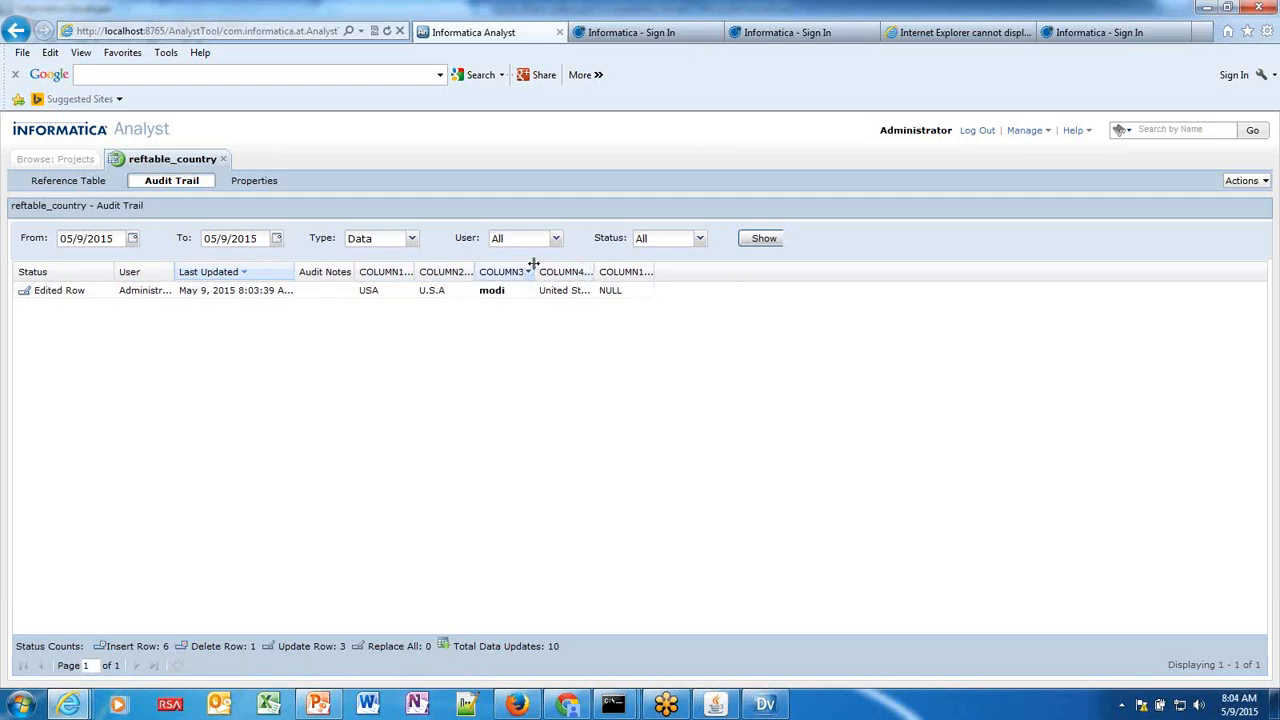
pyautogui.moveTo(534, 264); pyautogui.dragTo(657, 265)
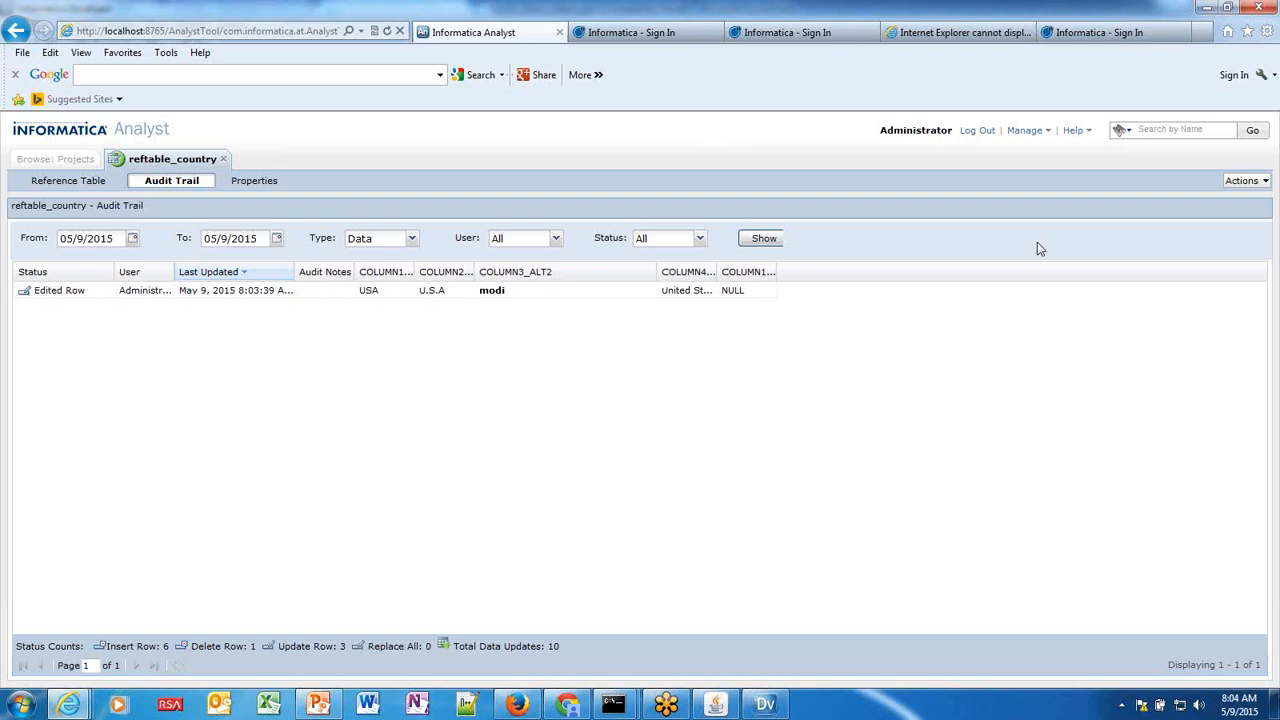
pyautogui.click(1245, 181)
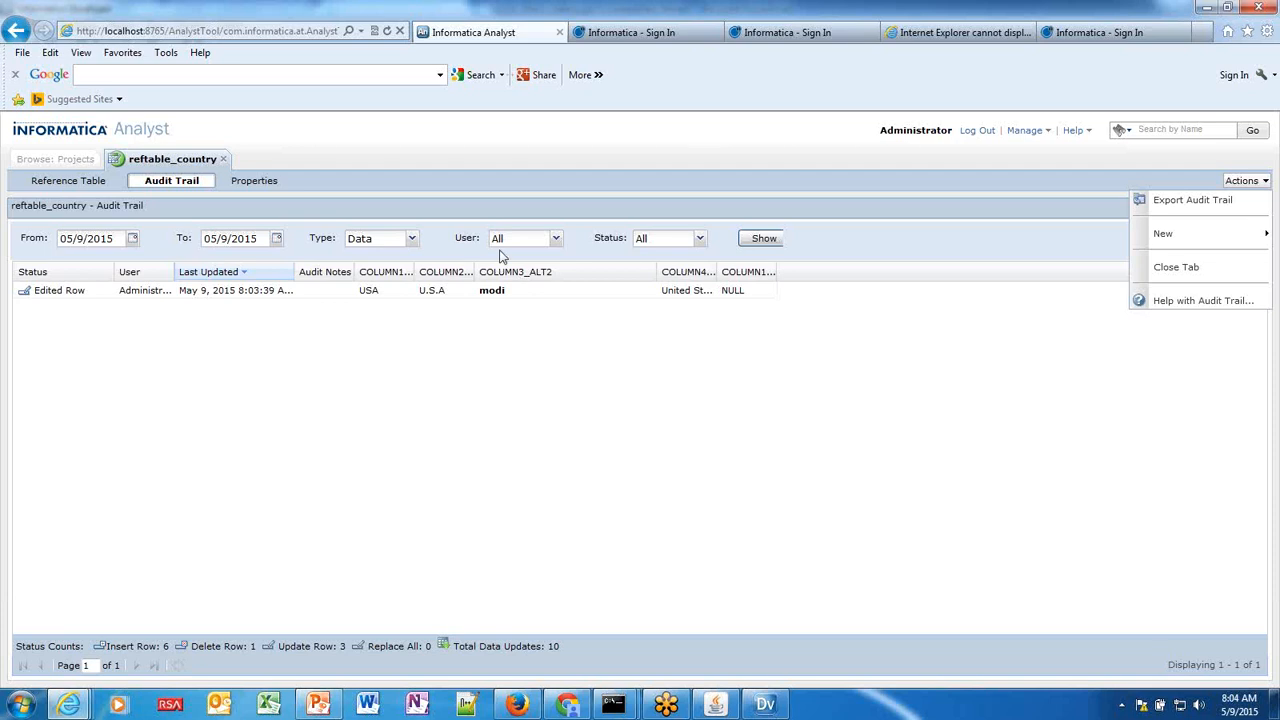
pyautogui.click(768, 706)
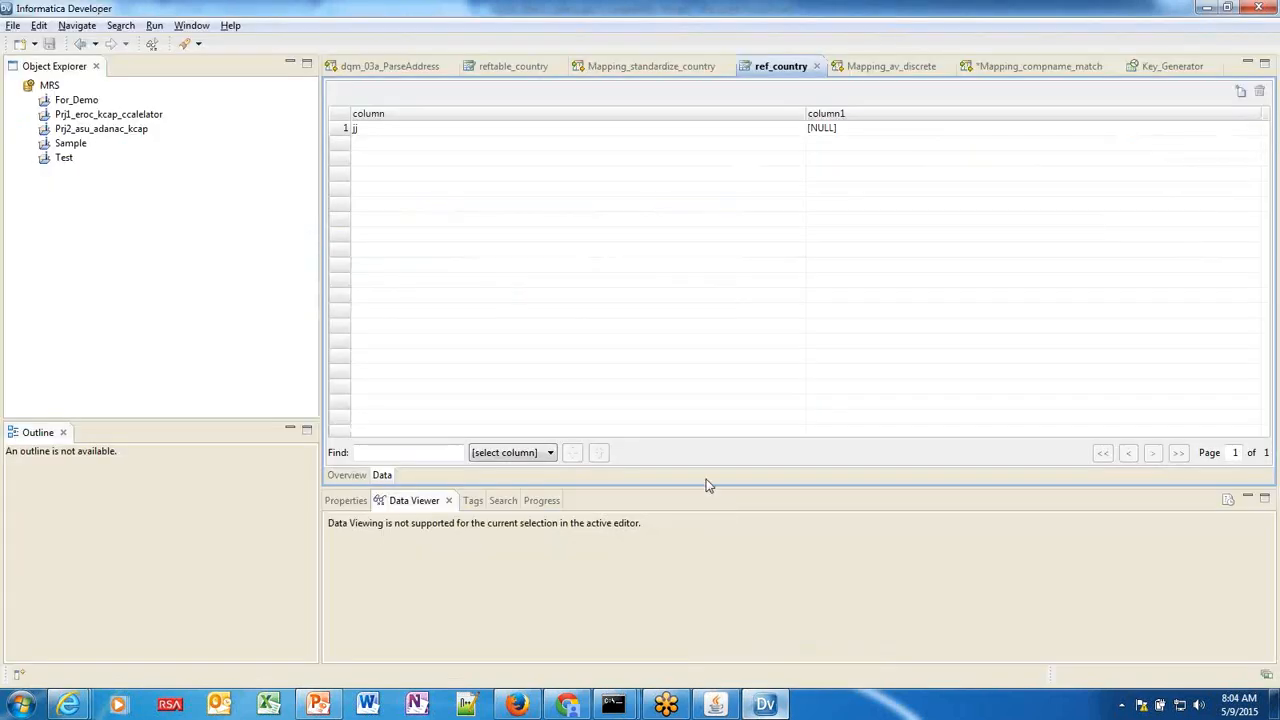
# Narrow the Object Explorer and make the ref_country data grid taller in Developer.
pyautogui.moveTo(706, 477); pyautogui.dragTo(686, 386)
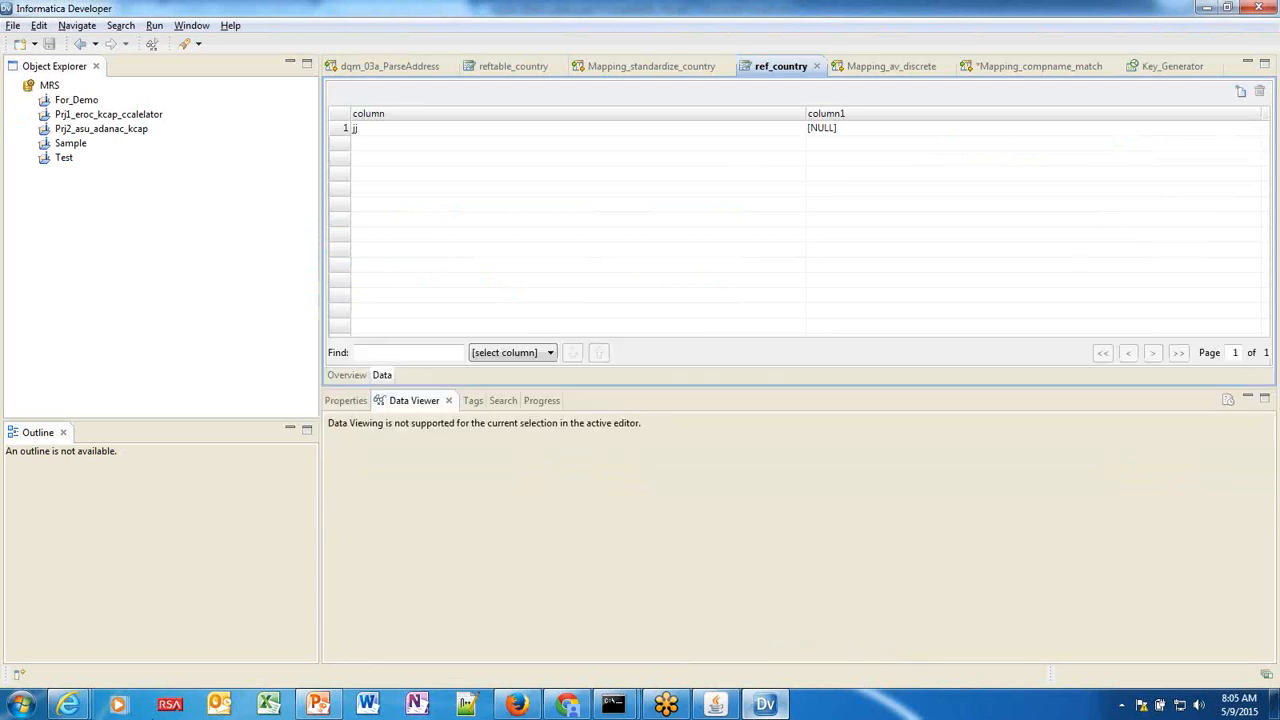
pyautogui.click(321, 708)
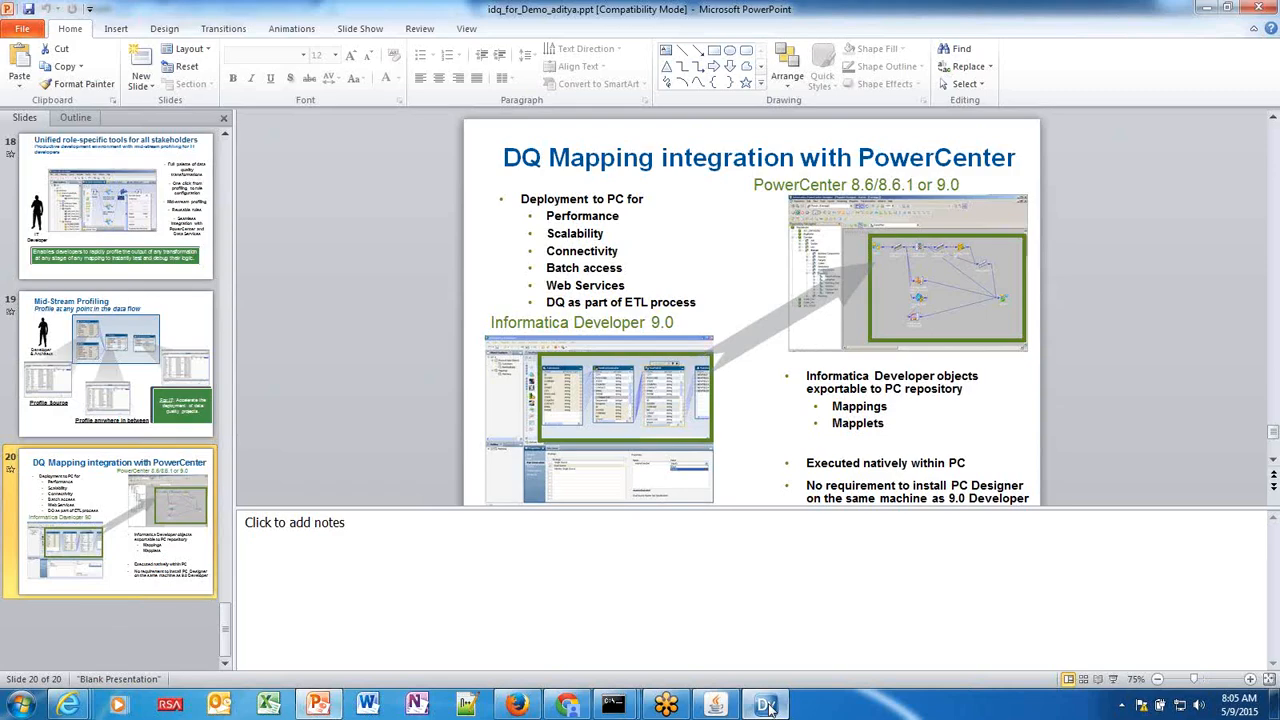
pyautogui.click(766, 704)
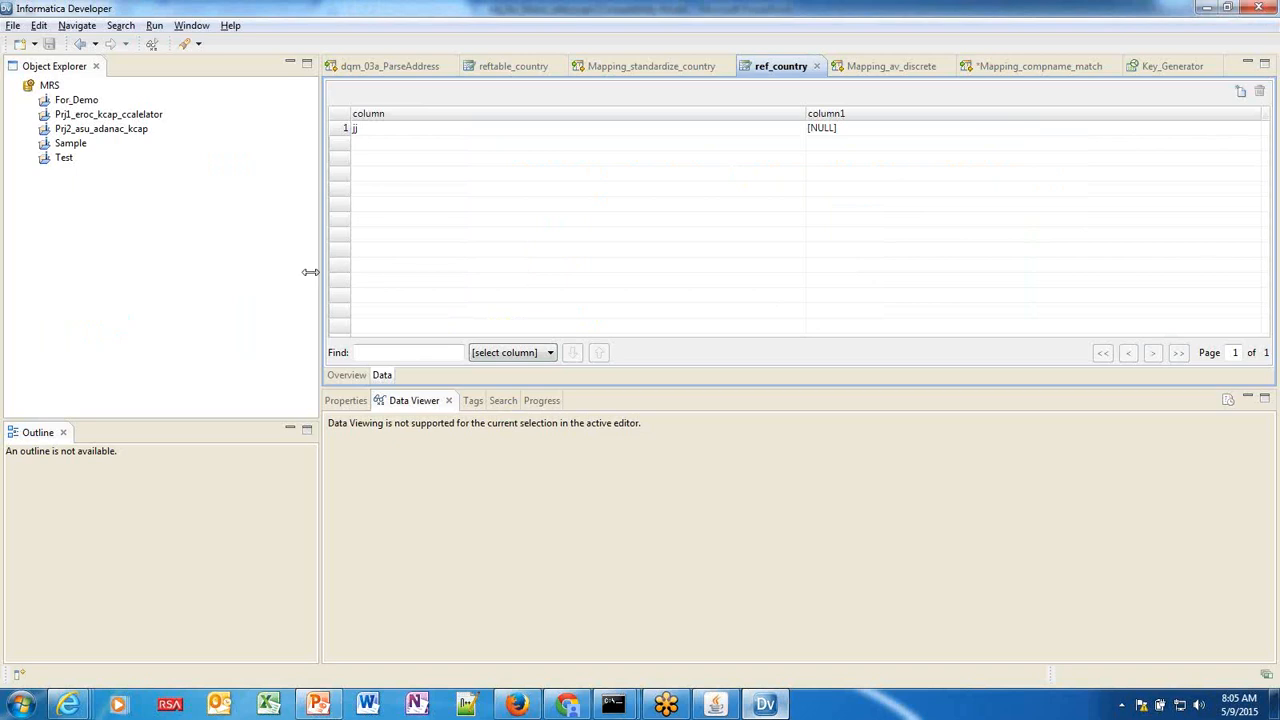
pyautogui.moveTo(310, 271); pyautogui.dragTo(297, 271)
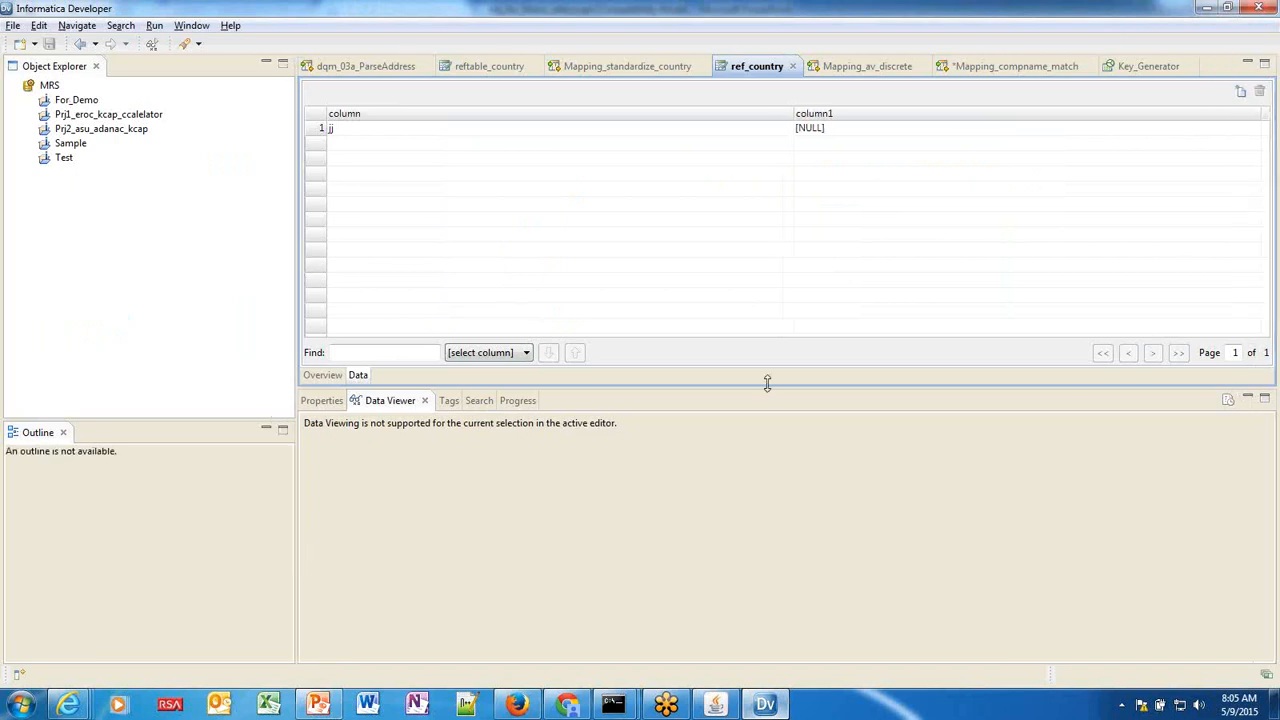
pyautogui.moveTo(767, 383); pyautogui.dragTo(749, 441)
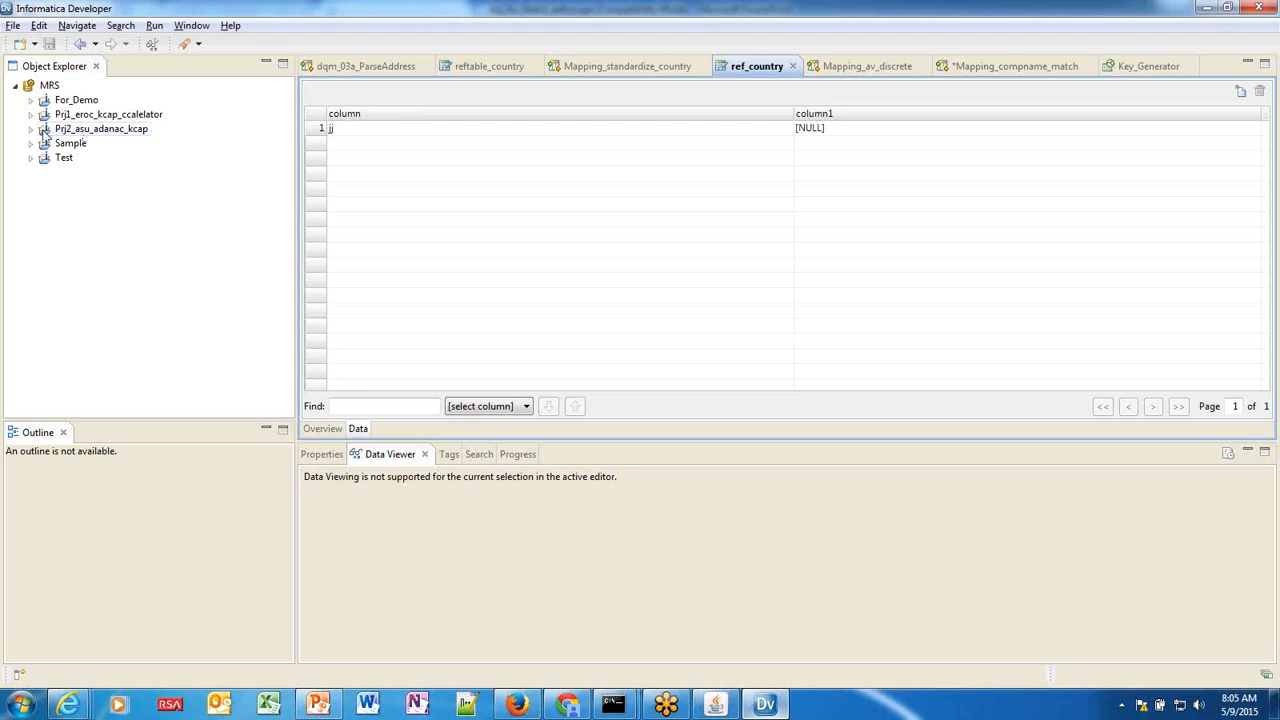
pyautogui.click(31, 129)
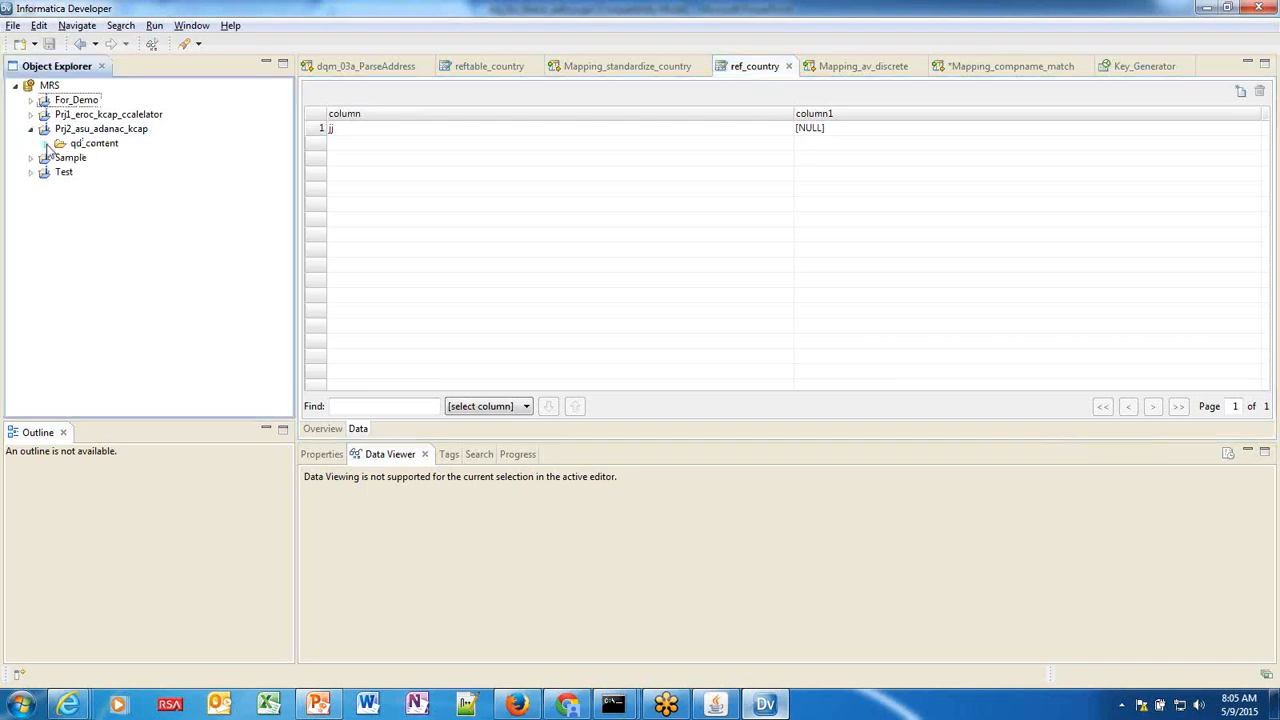
pyautogui.click(45, 143)
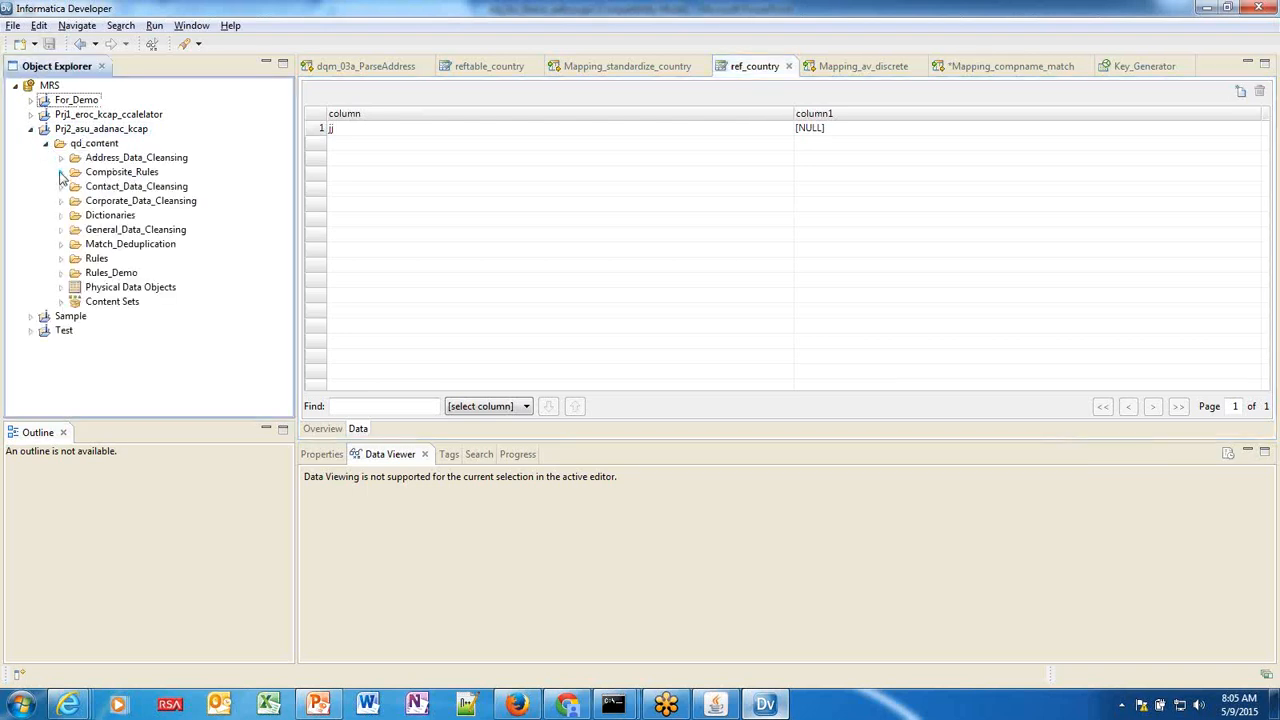
pyautogui.click(61, 158)
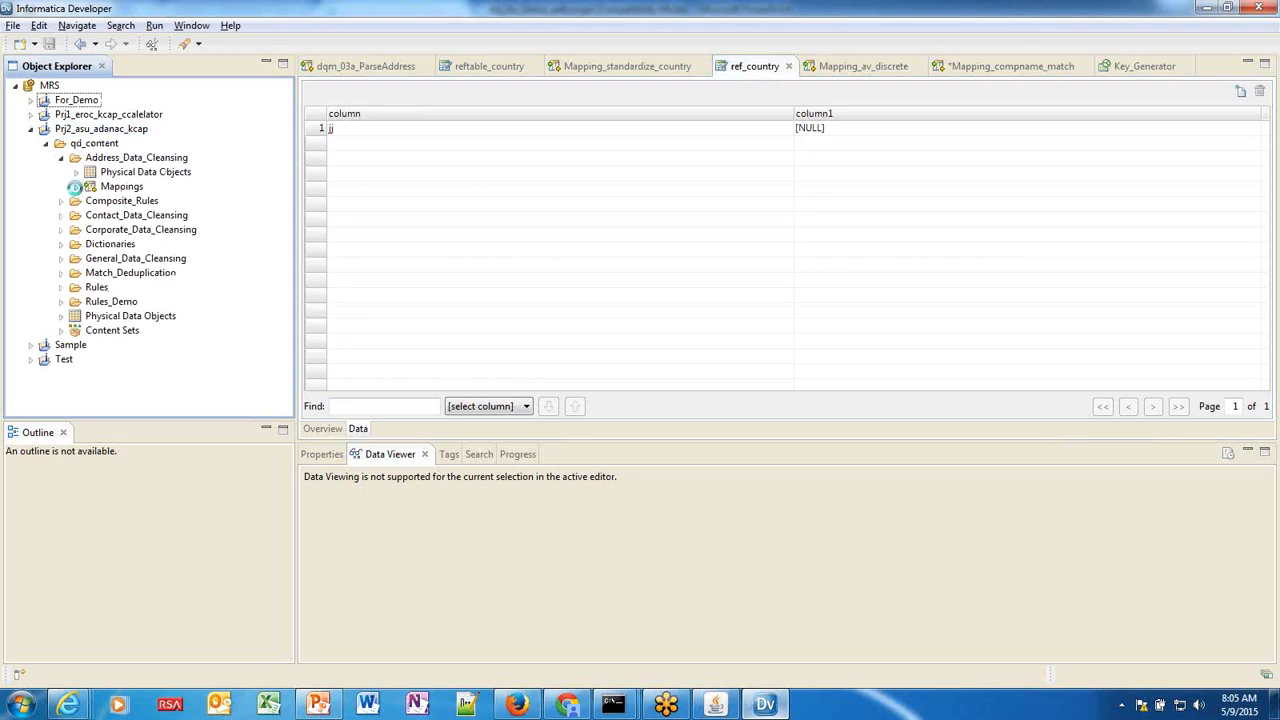
pyautogui.click(76, 186)
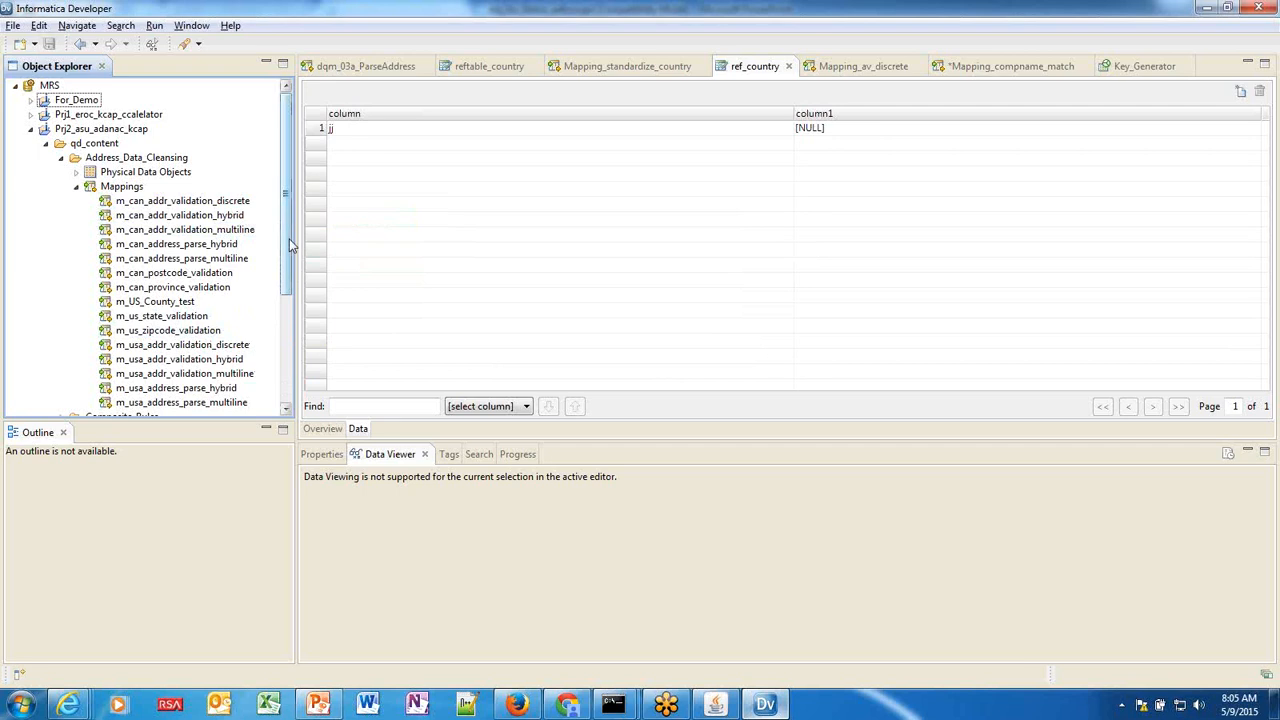
pyautogui.moveTo(286, 253); pyautogui.dragTo(286, 263)
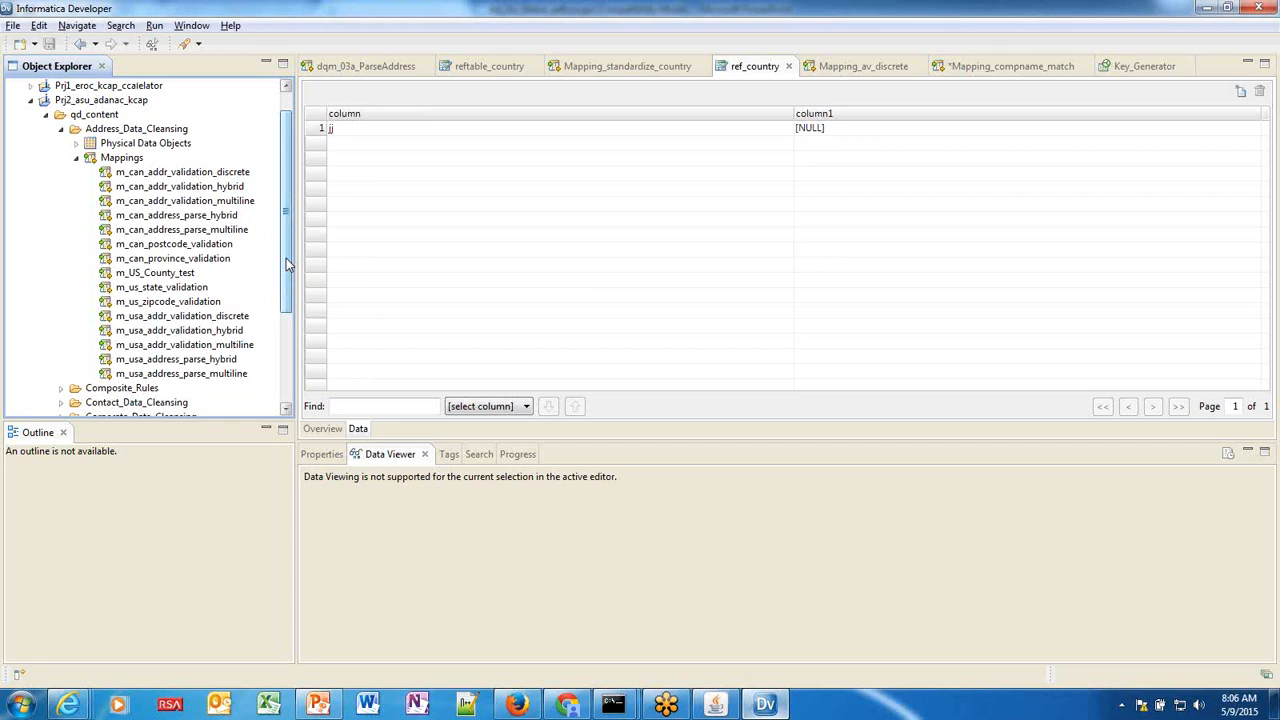
pyautogui.click(60, 128)
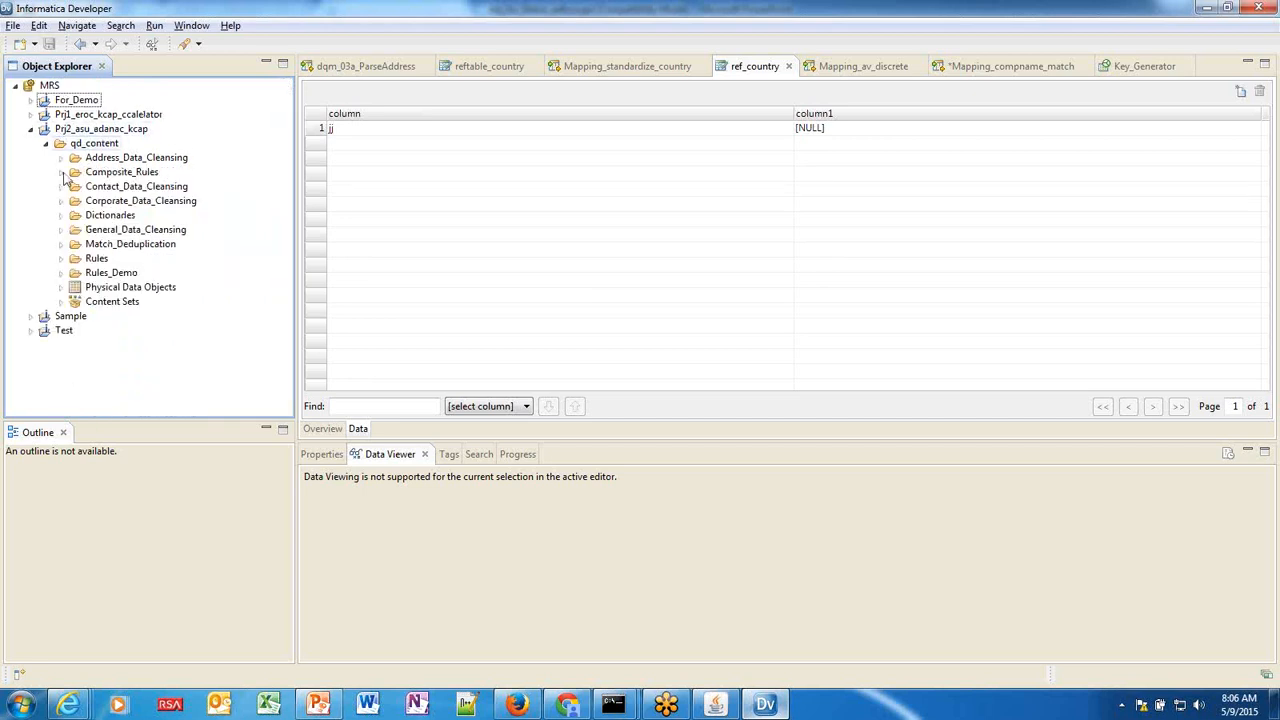
pyautogui.click(61, 245)
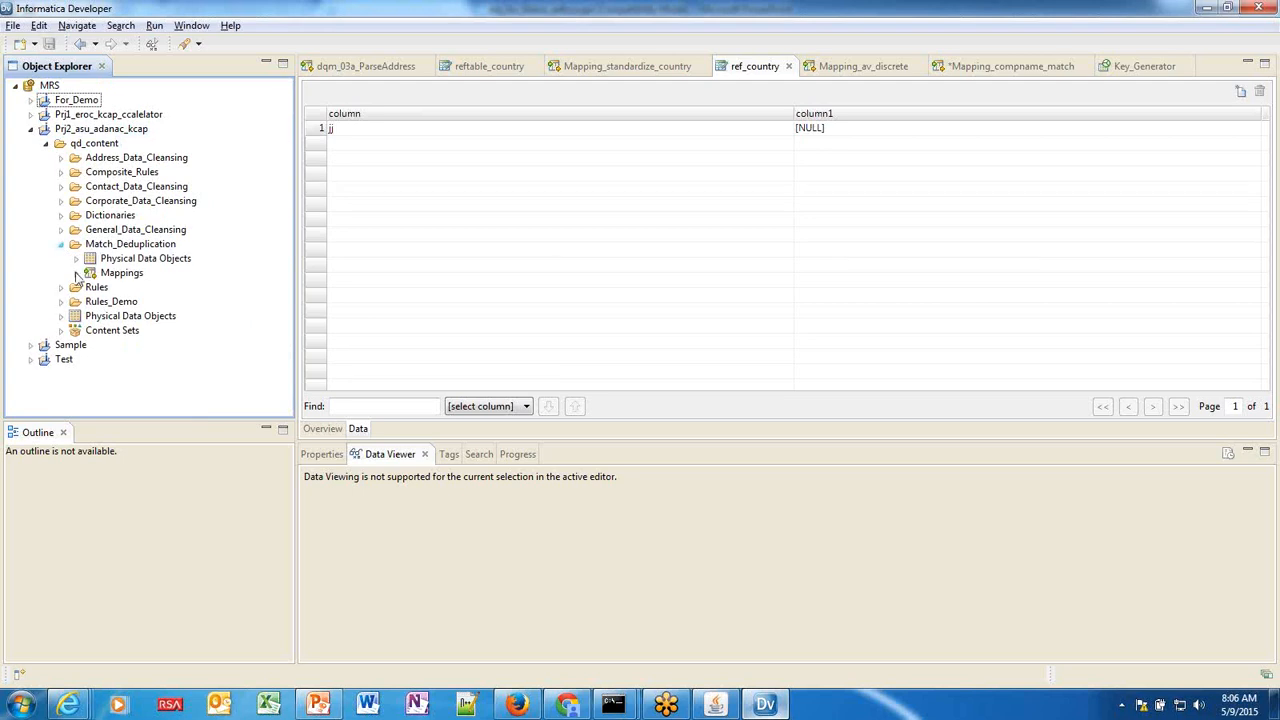
pyautogui.click(76, 273)
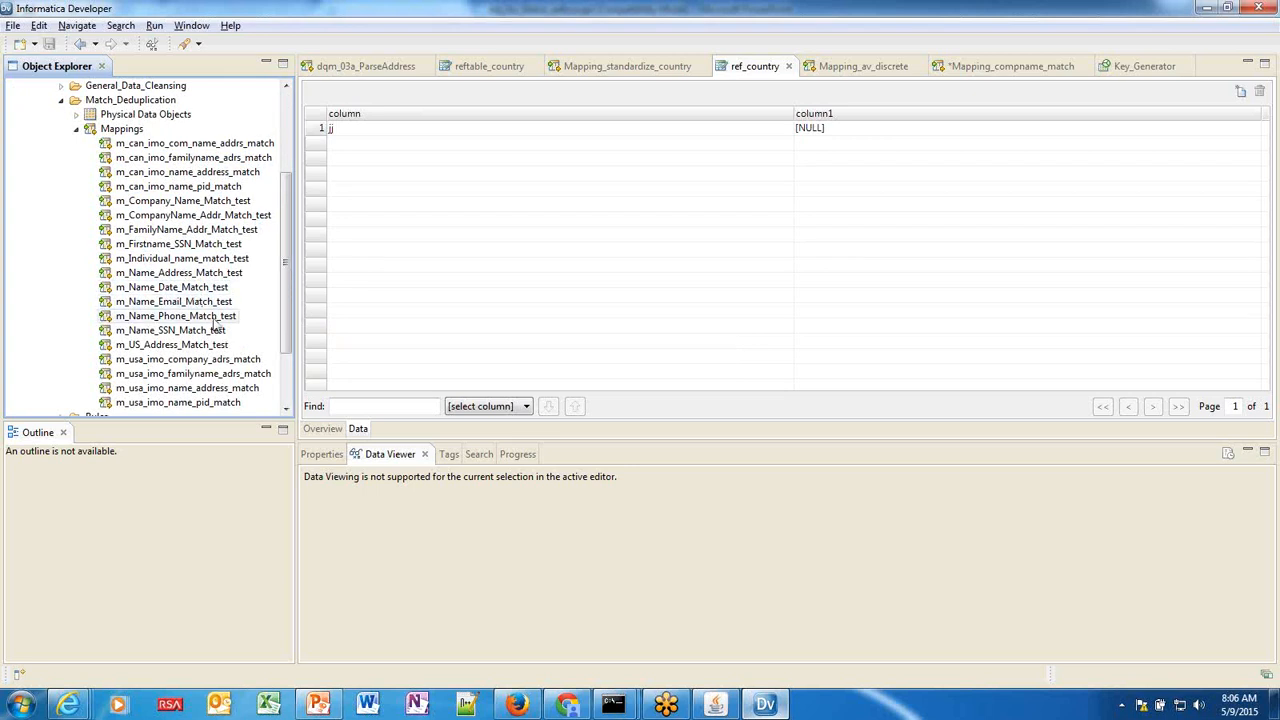
pyautogui.moveTo(215, 352)
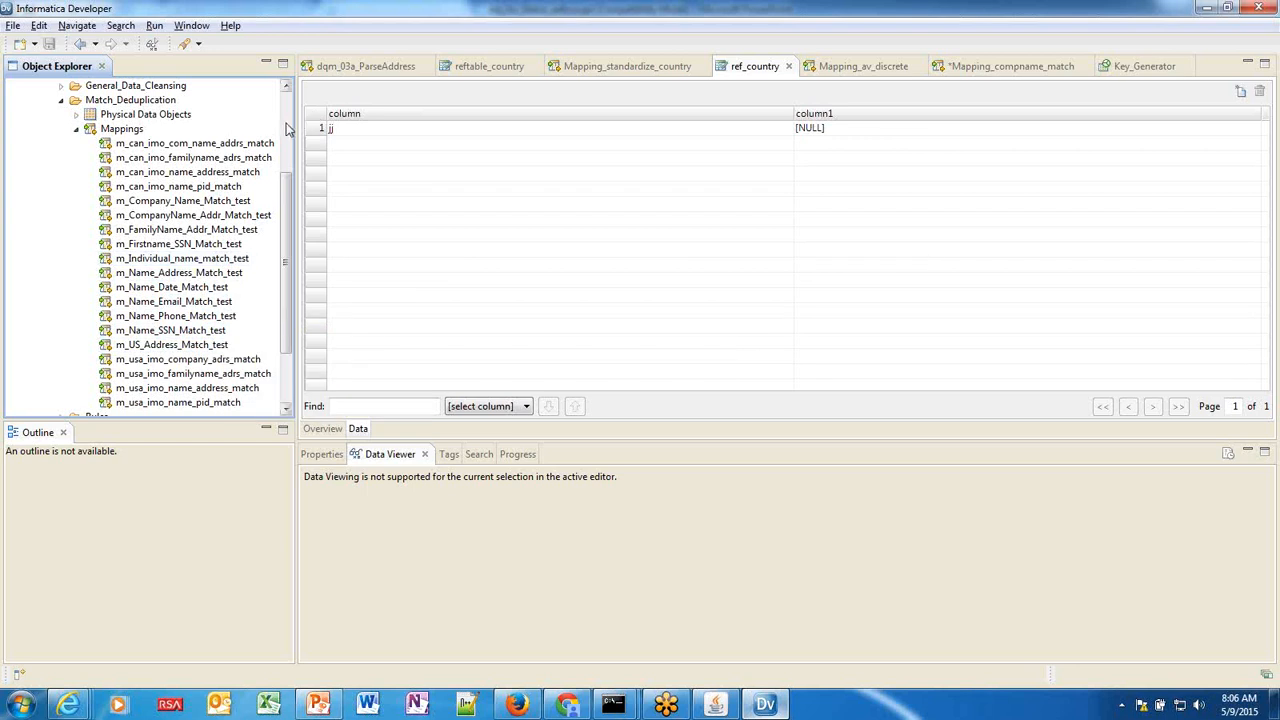
pyautogui.scroll(4, 278, 148)
pyautogui.click(61, 245)
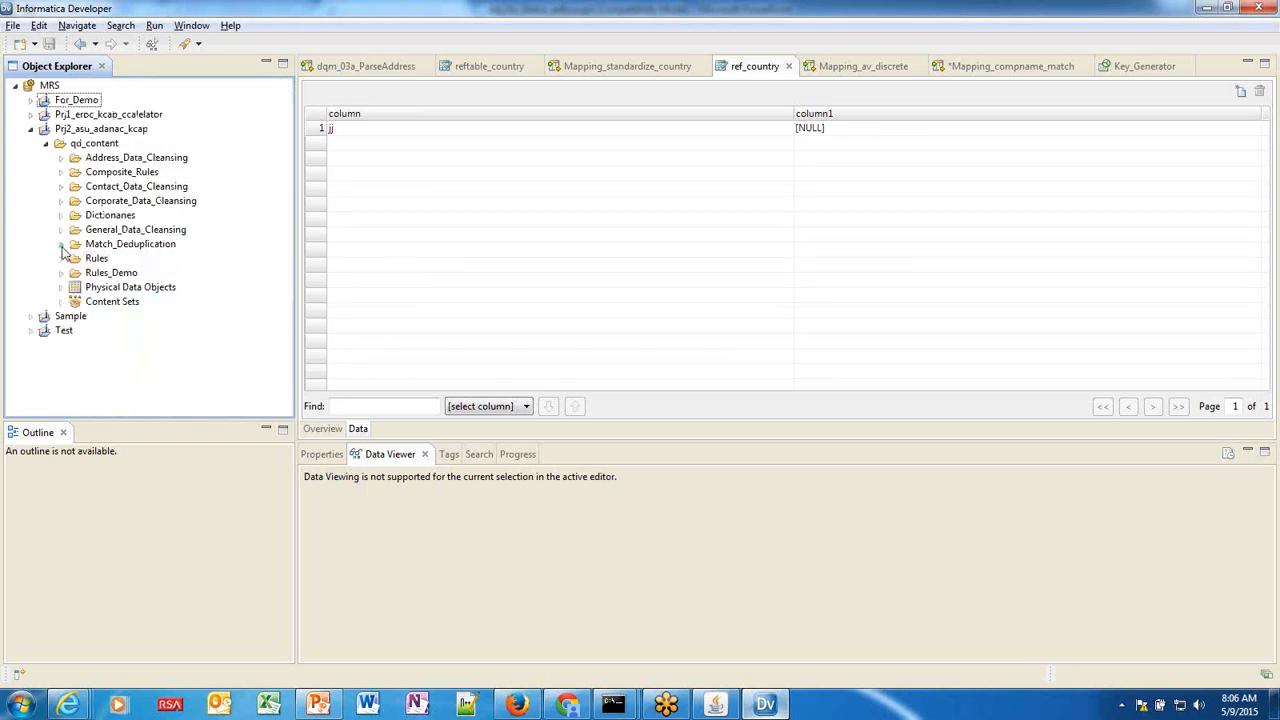
pyautogui.click(31, 129)
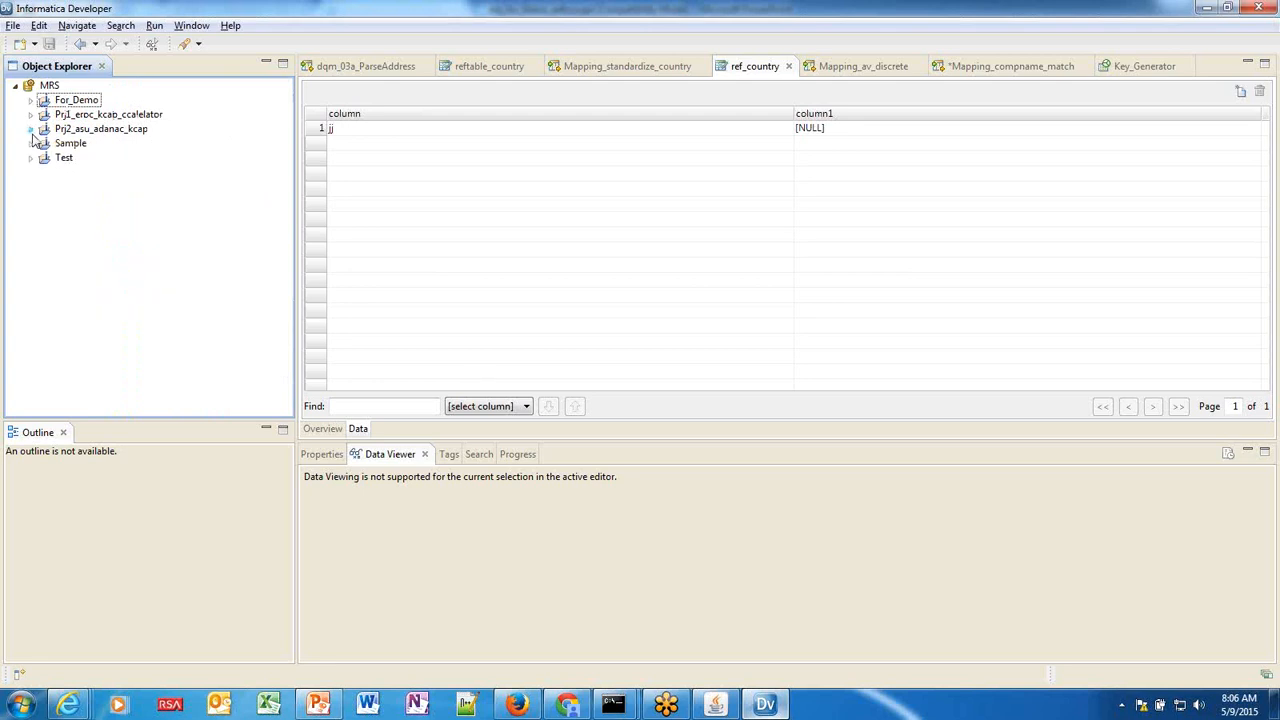
# Select Prj1_eroc_kcap_ccalelator, narrow the Object Explorer further, and minimize Developer to reveal slide 20.
pyautogui.click(71, 116)
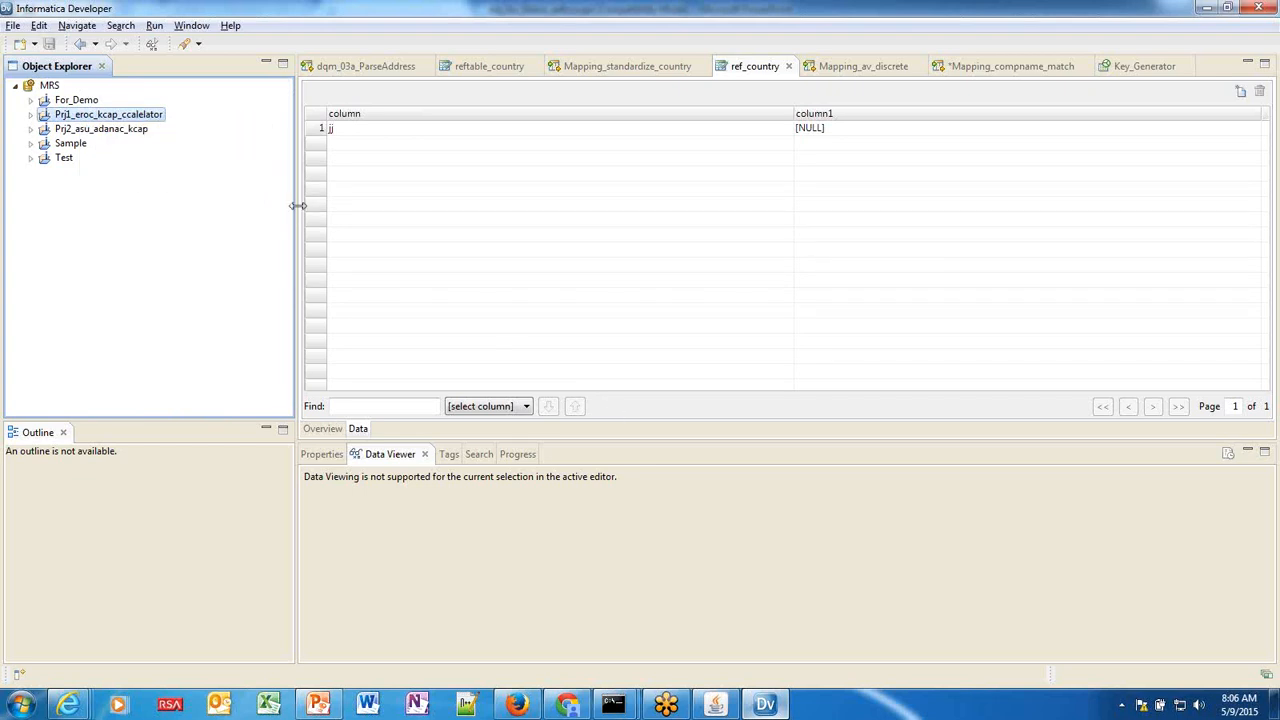
pyautogui.moveTo(298, 205); pyautogui.dragTo(252, 210)
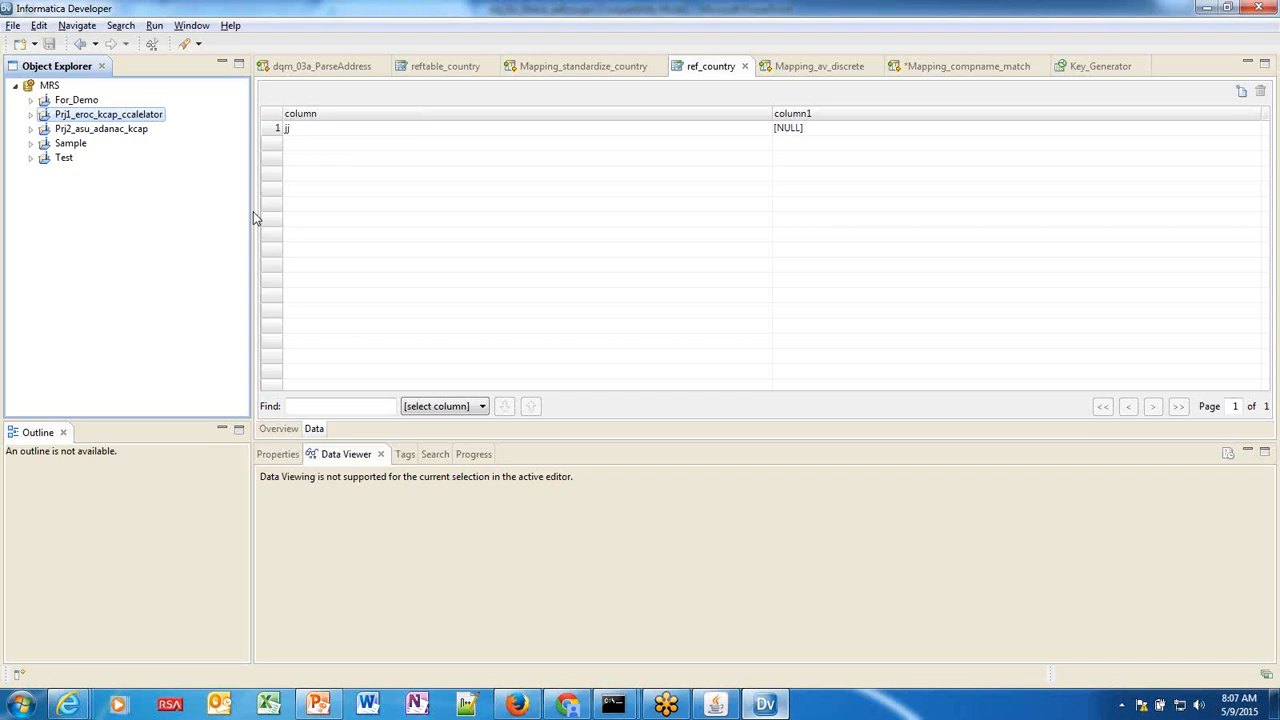
pyautogui.click(765, 705)
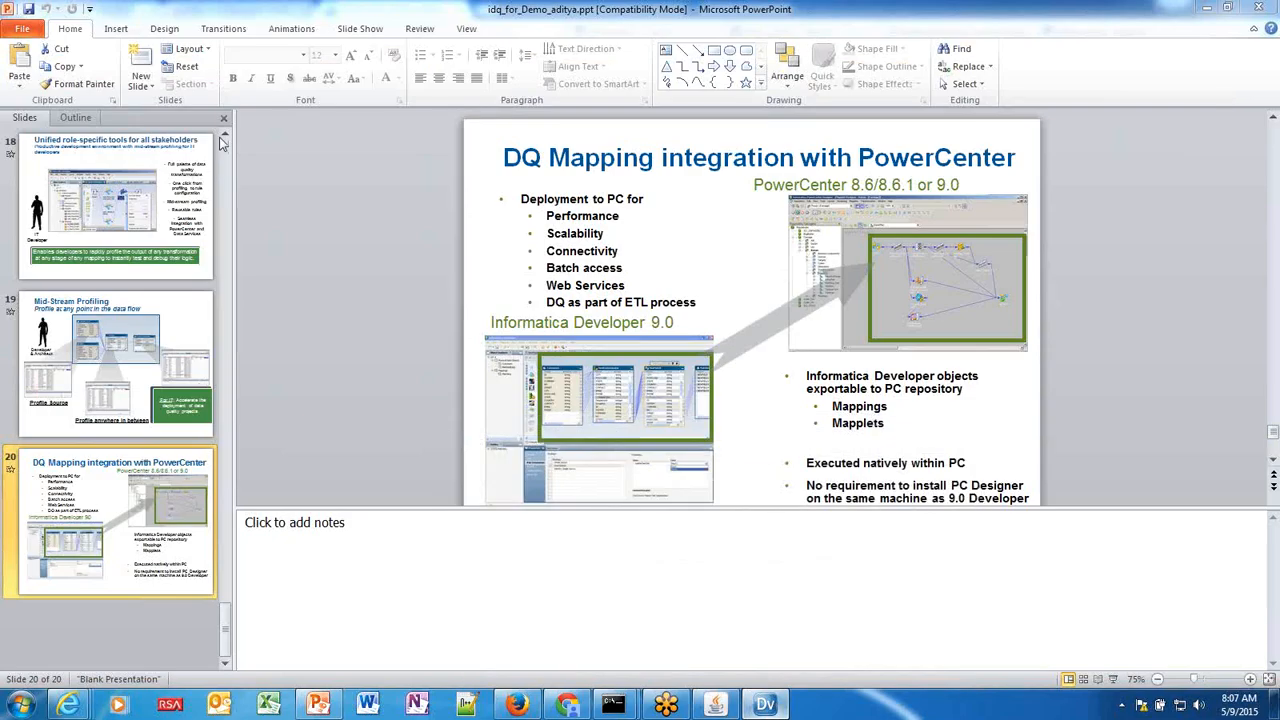